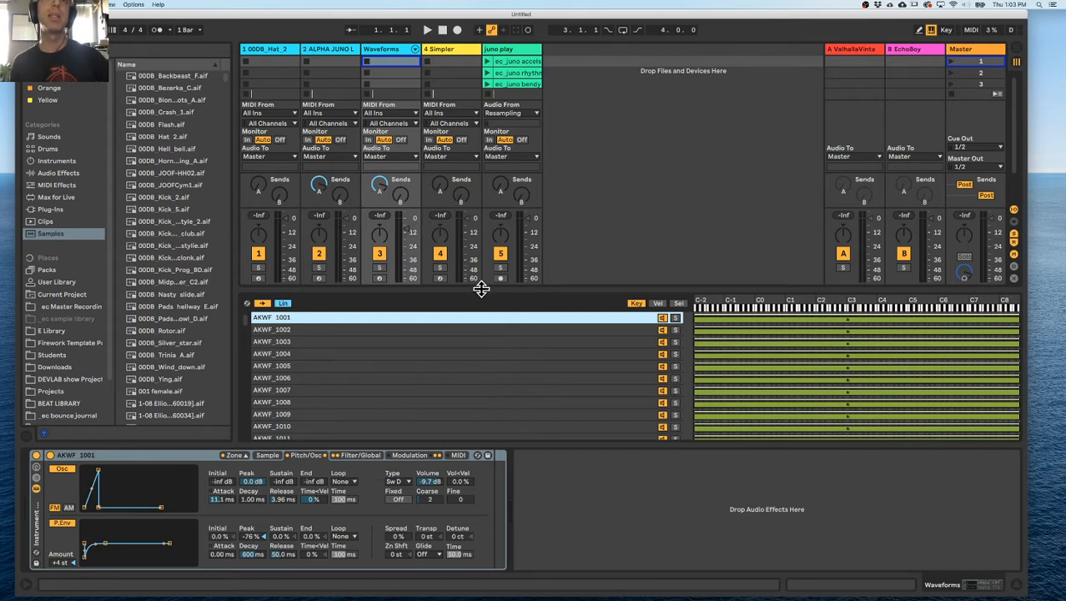
pyautogui.click(65, 209)
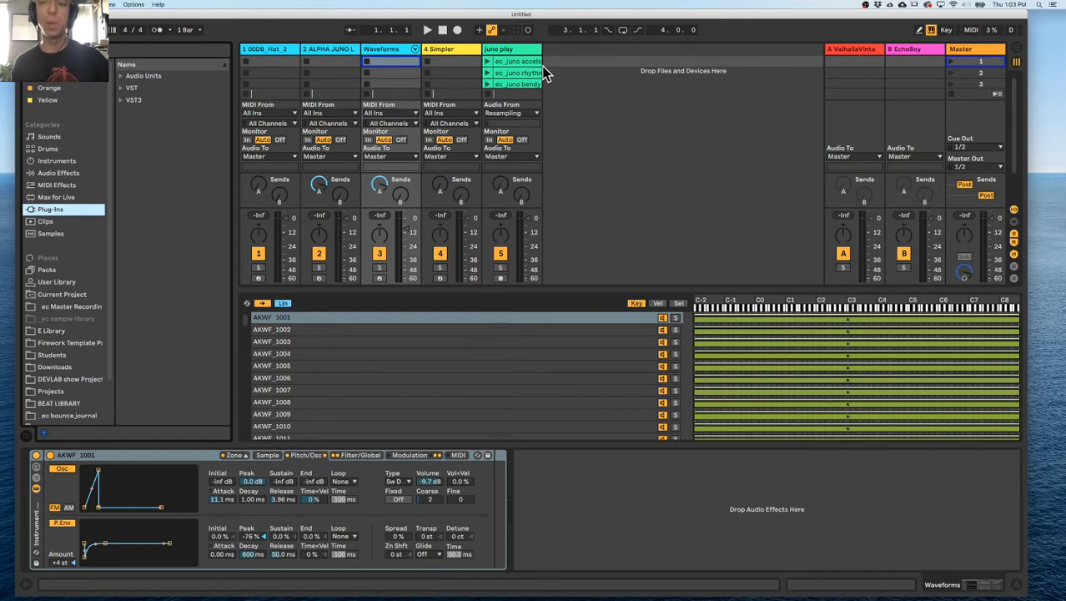
pyautogui.click(272, 52)
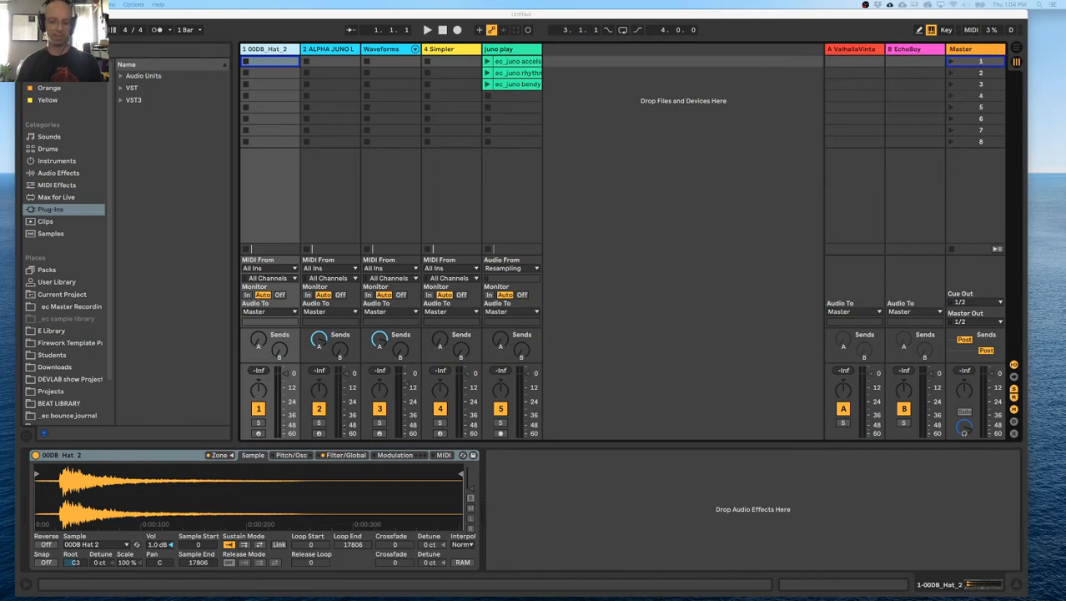
pyautogui.click(635, 302)
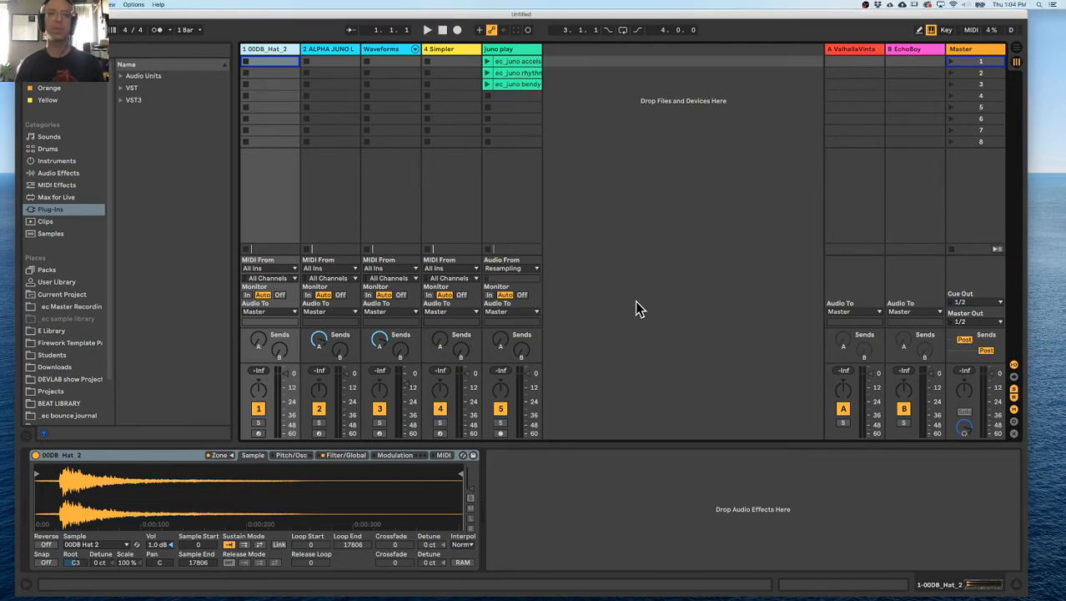
# Add an empty Sampler instrument on a new MIDI track after the juno play track
pyautogui.click(57, 173)
pyautogui.click(59, 161)
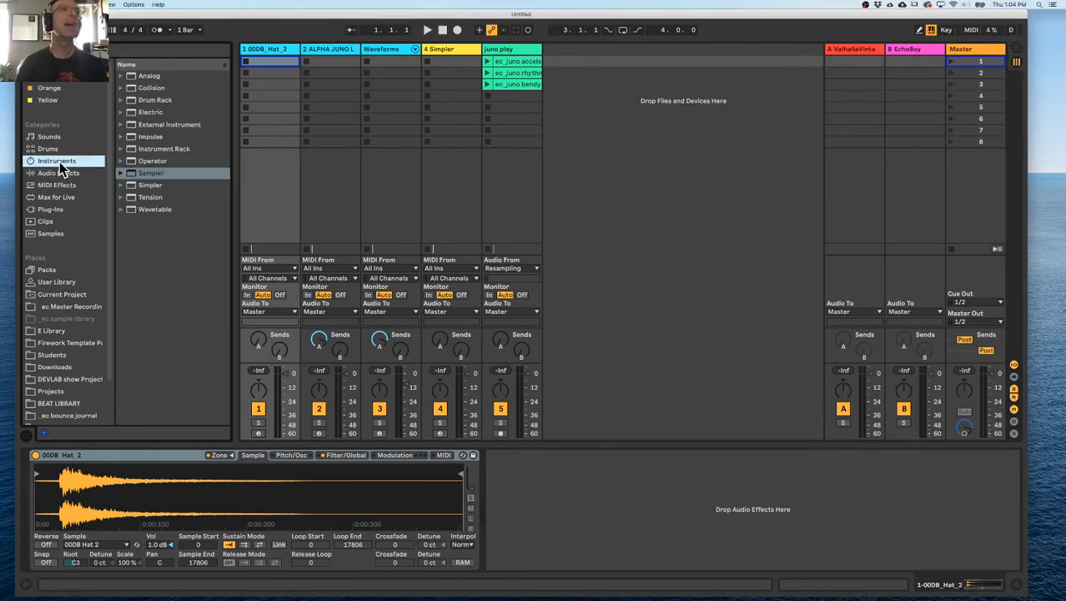
pyautogui.moveTo(142, 173); pyautogui.dragTo(565, 69)
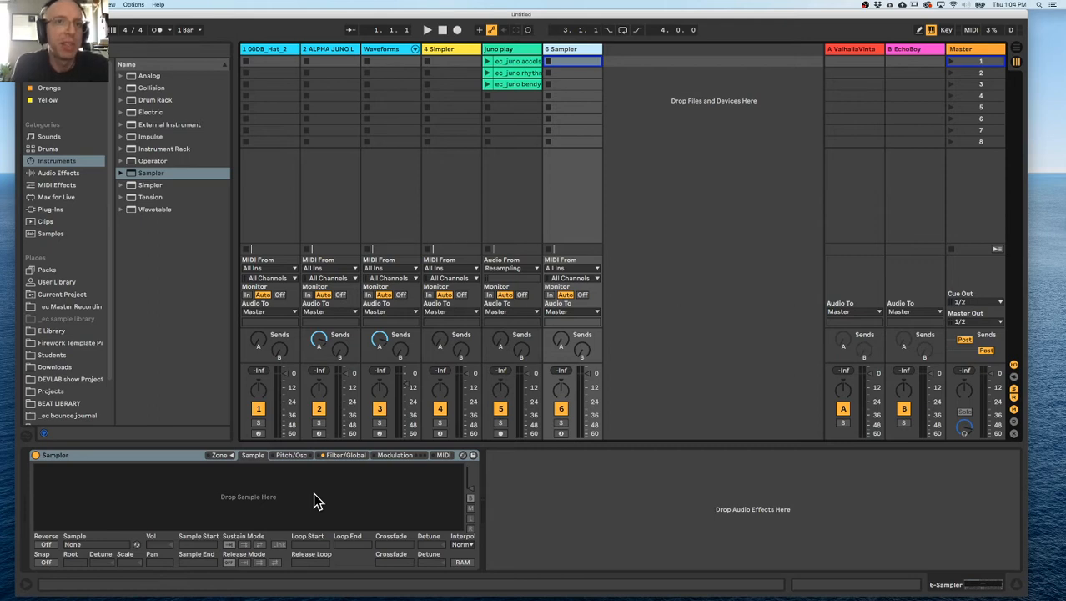
# Replace the Sampler on track 6 with Simpler and load the 00DB_Kick_2.aif sample into it
pyautogui.doubleClick(162, 185)
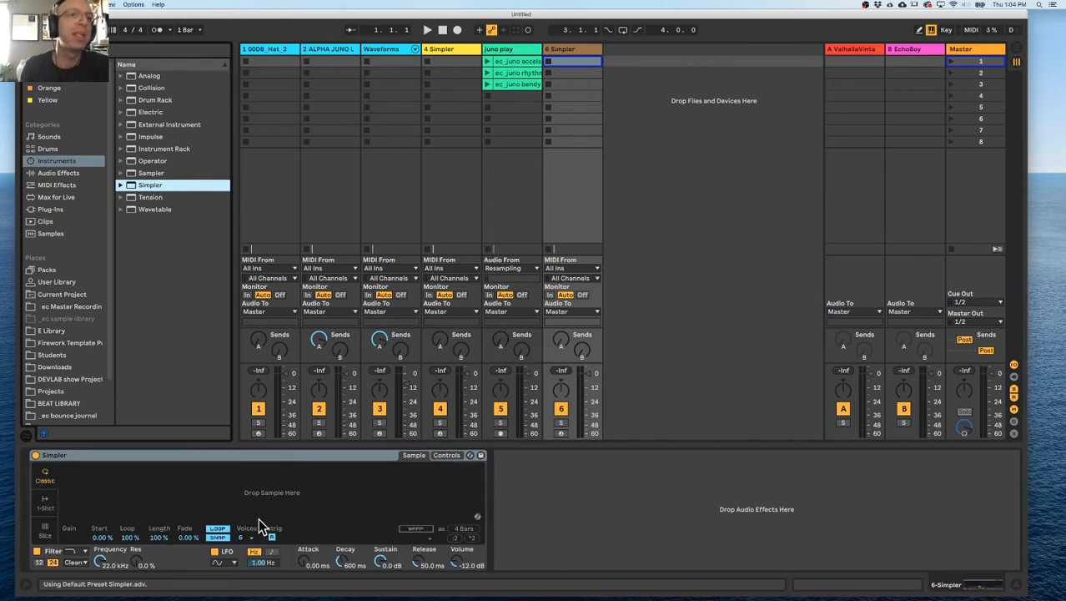
pyautogui.click(80, 236)
pyautogui.moveTo(164, 197); pyautogui.dragTo(272, 505)
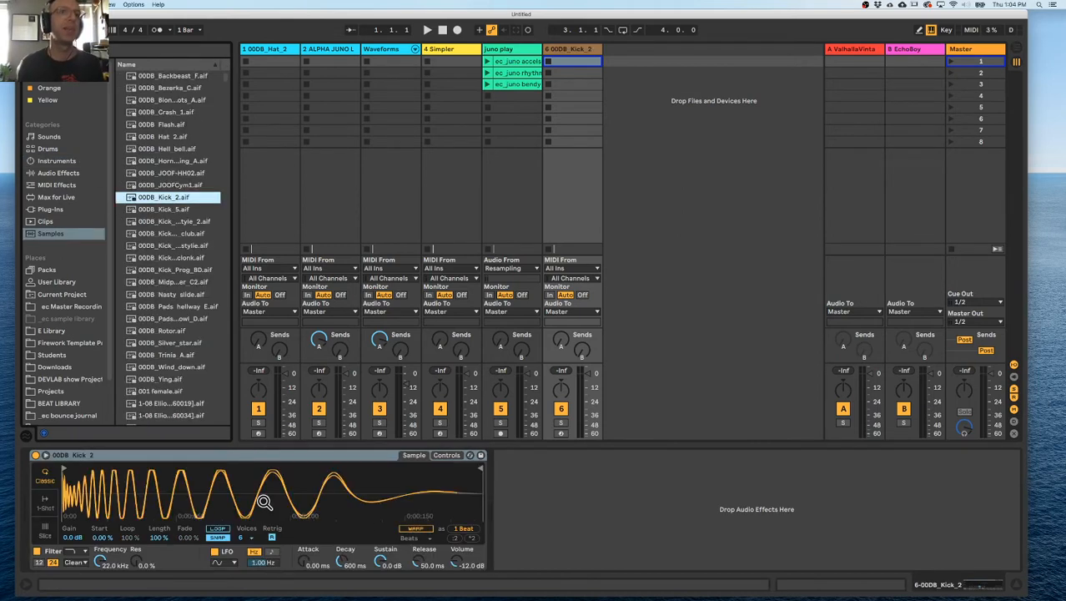
# Arm track 6 for recording and replace its Simpler with an empty Sampler
pyautogui.click(559, 434)
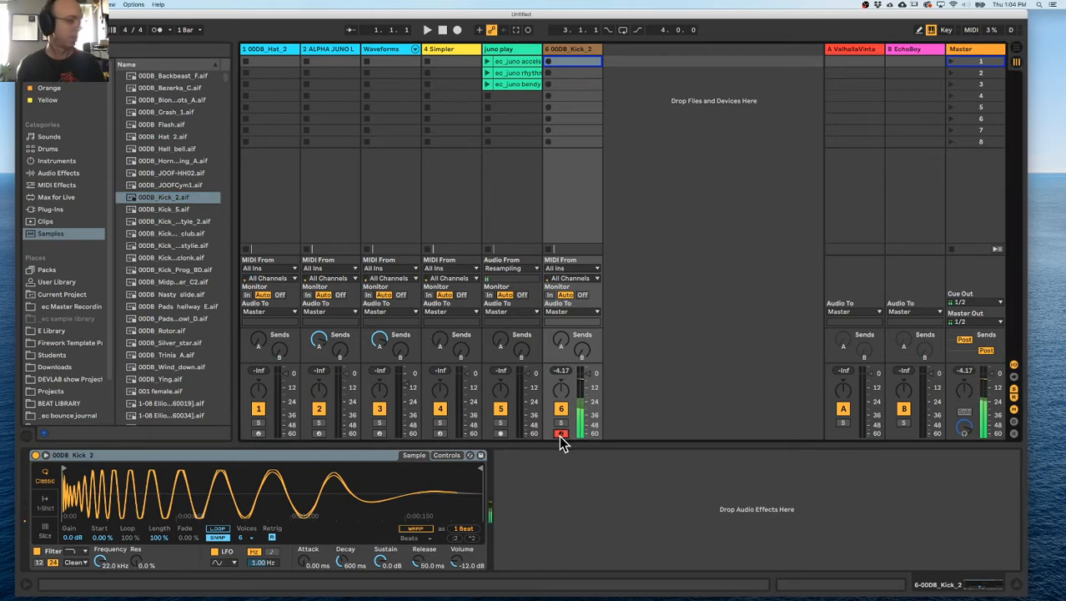
pyautogui.click(584, 50)
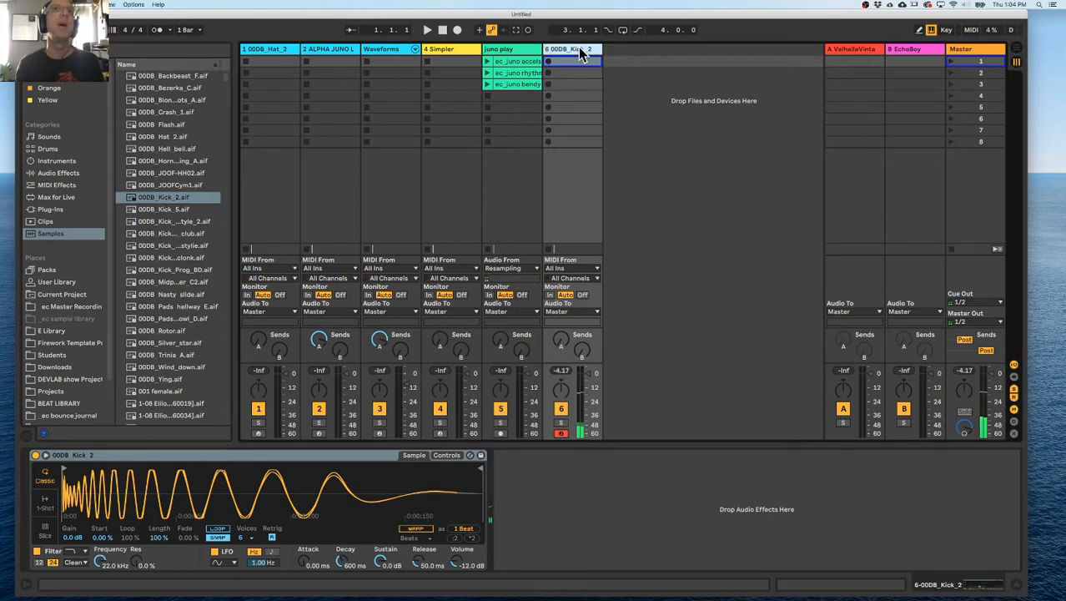
pyautogui.click(58, 174)
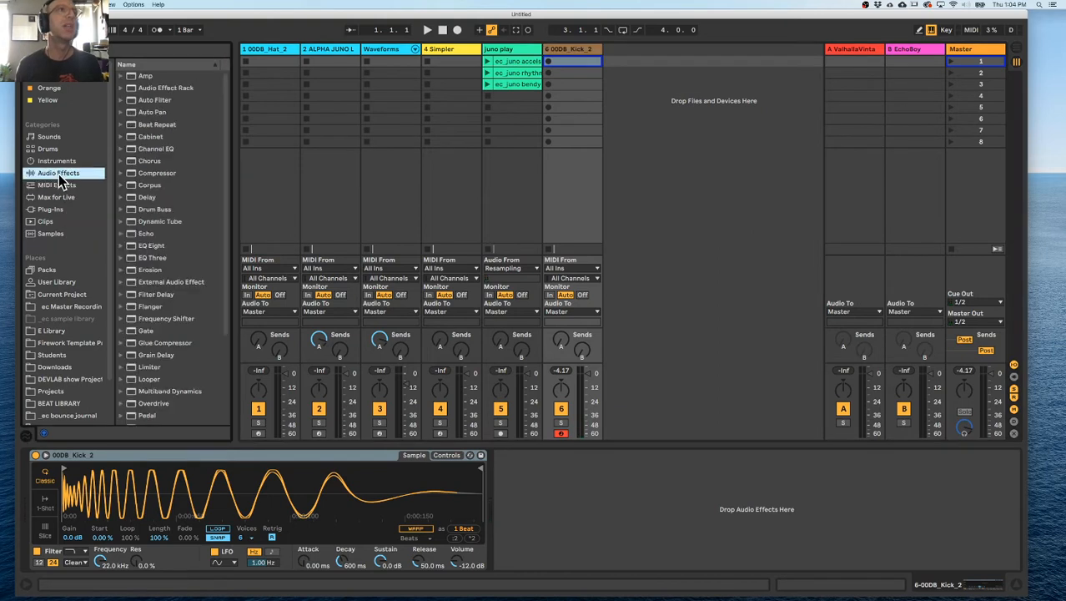
pyautogui.click(56, 161)
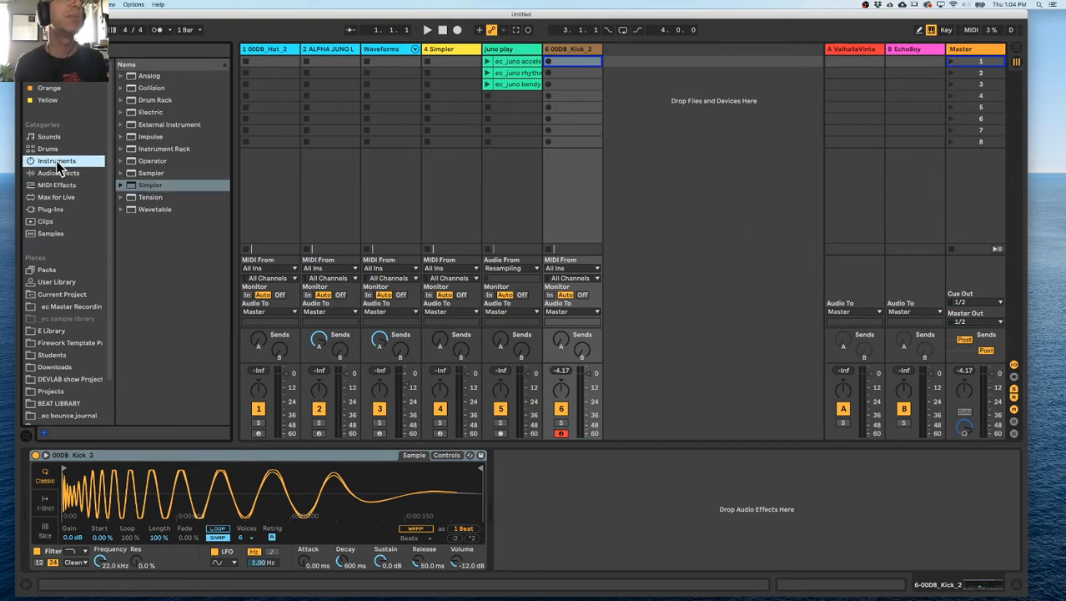
pyautogui.moveTo(138, 173); pyautogui.dragTo(576, 146)
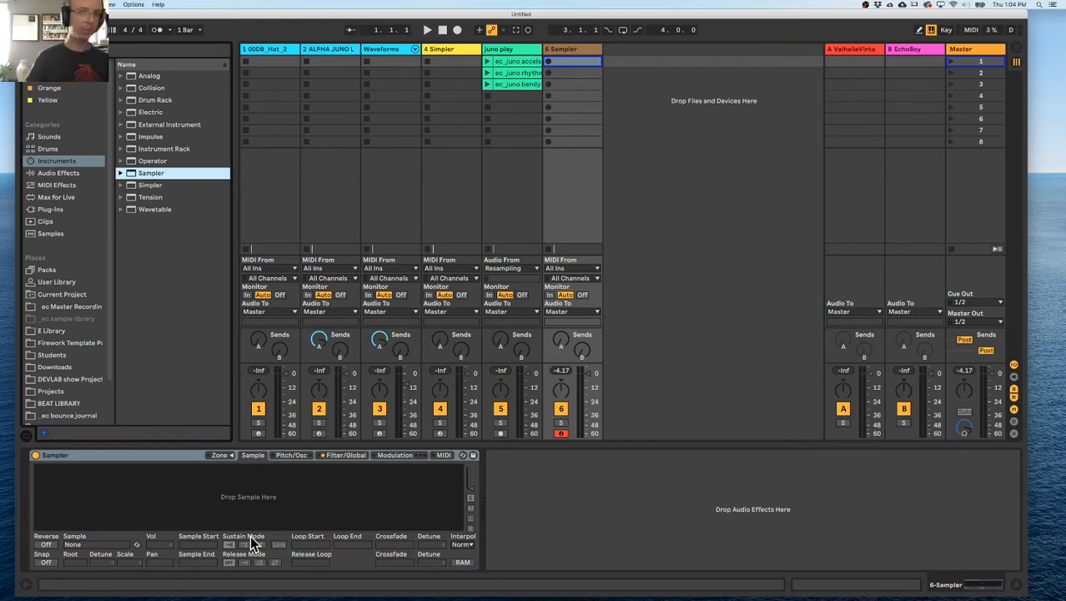
# Search the instruments and load Grand Piano Pad.adg from Sampler's Piano & Keys presets onto a new MIDI track
pyautogui.click(72, 209)
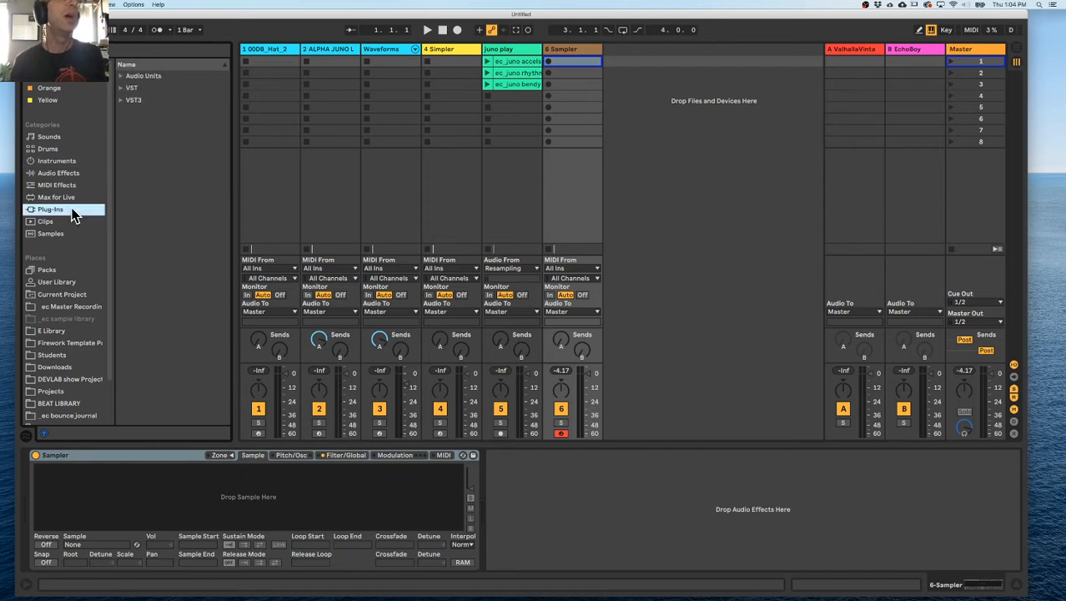
pyautogui.click(101, 49)
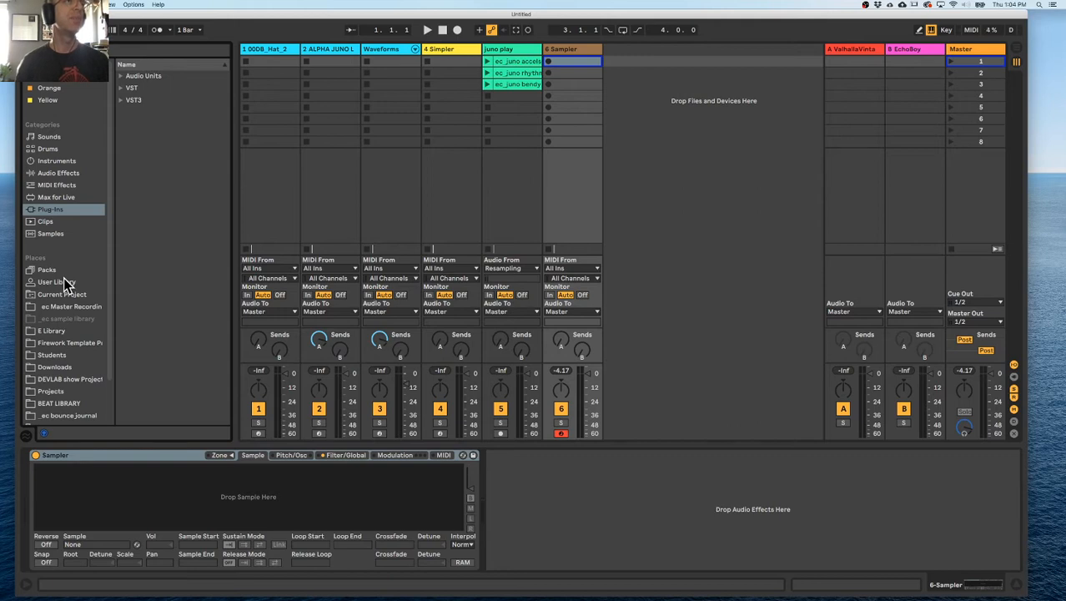
pyautogui.click(74, 162)
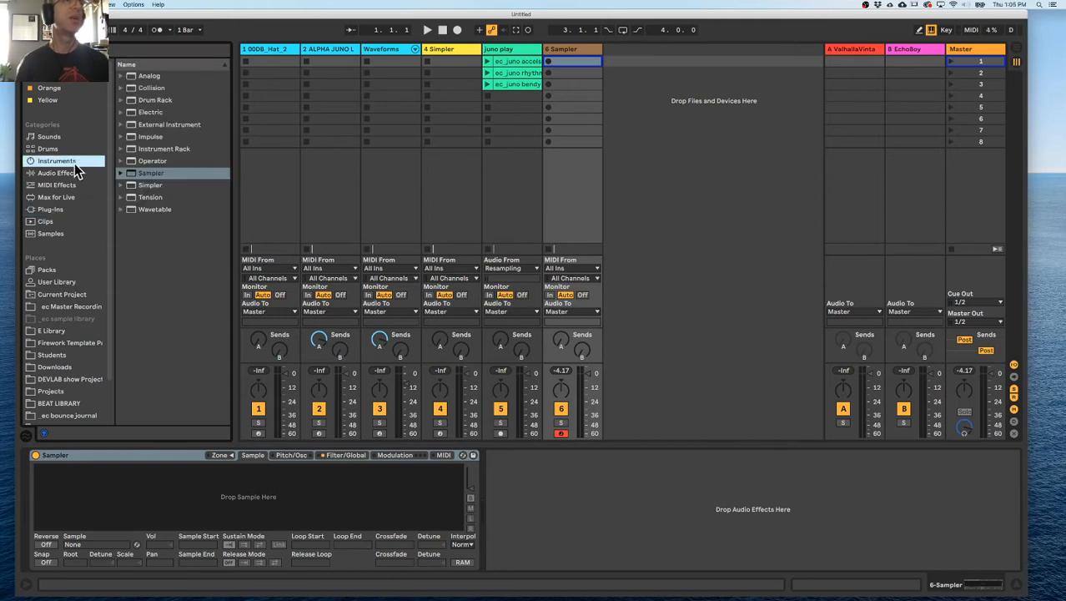
pyautogui.click(108, 52)
pyautogui.write('pad')
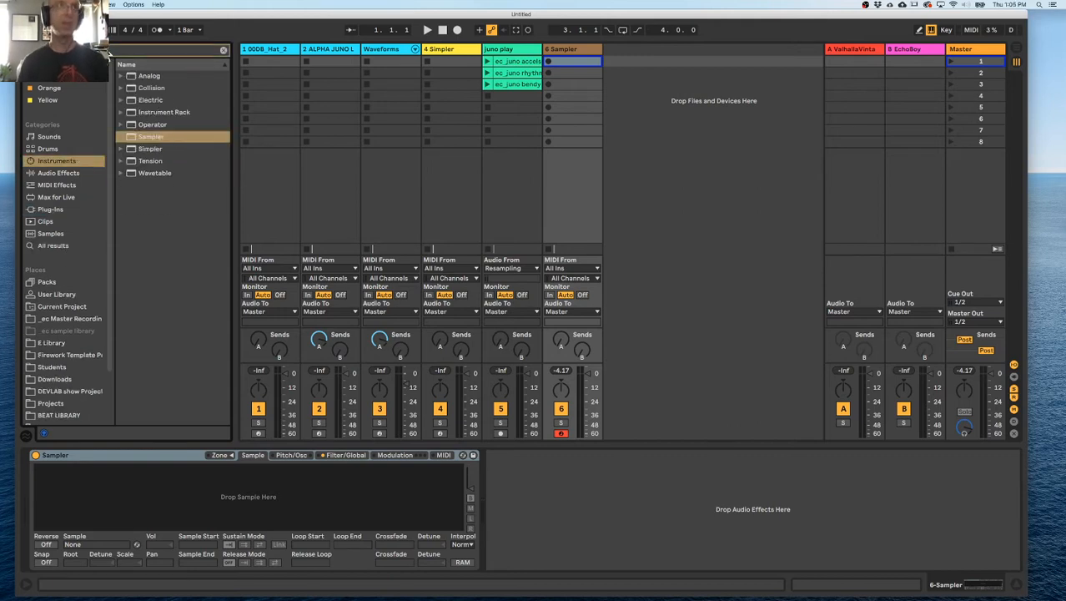
pyautogui.click(119, 136)
pyautogui.click(128, 148)
pyautogui.moveTo(233, 157); pyautogui.dragTo(314, 154)
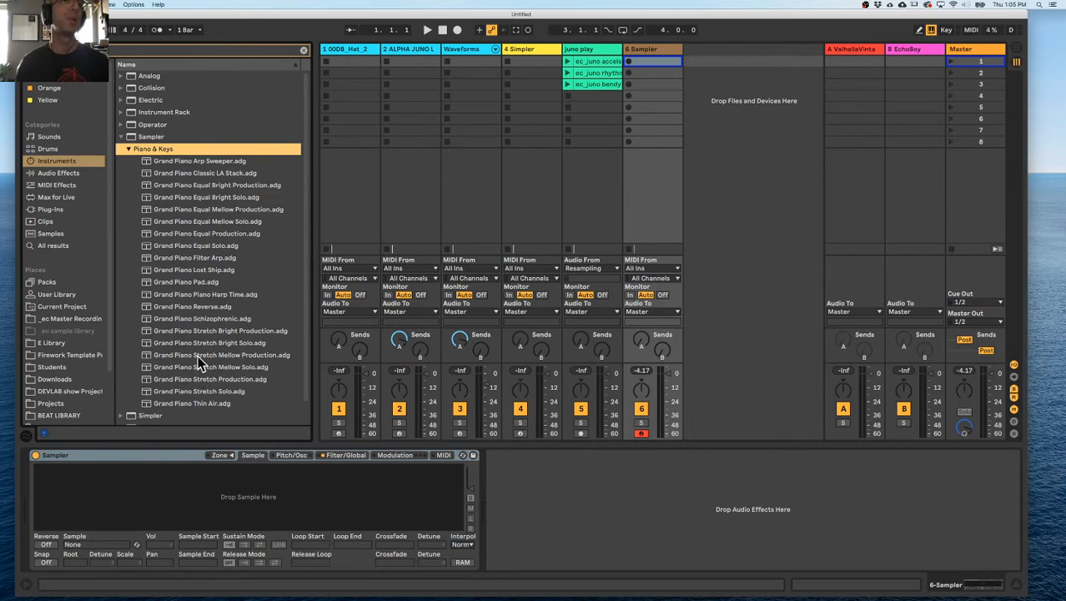
pyautogui.moveTo(195, 283); pyautogui.dragTo(724, 116)
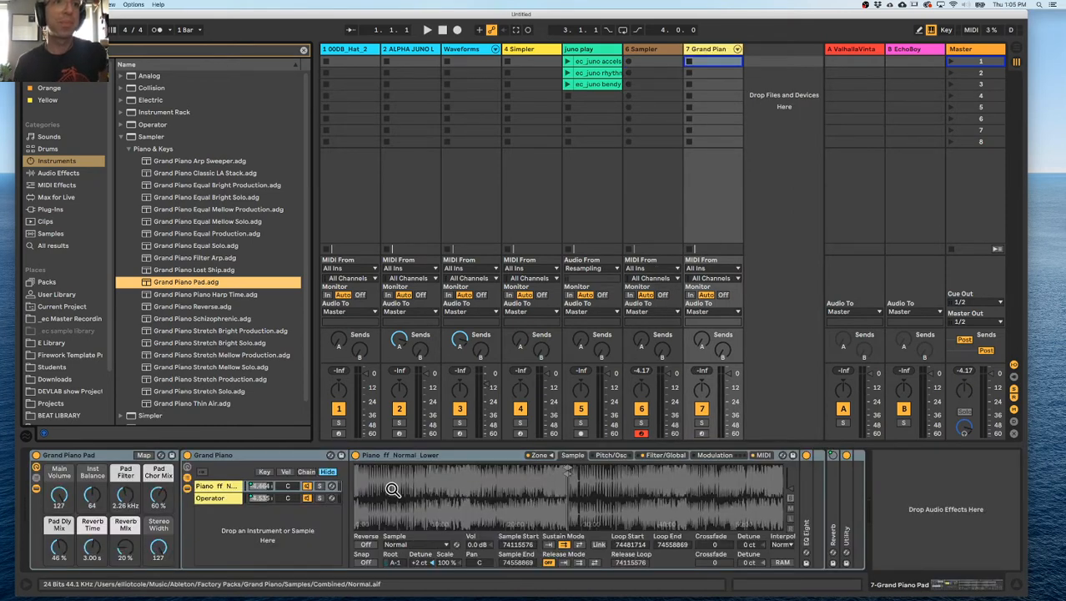
# Open the zone editor of the Grand Piano Pad's Sampler and look through its list of sample layers
pyautogui.moveTo(426, 482); pyautogui.dragTo(427, 487)
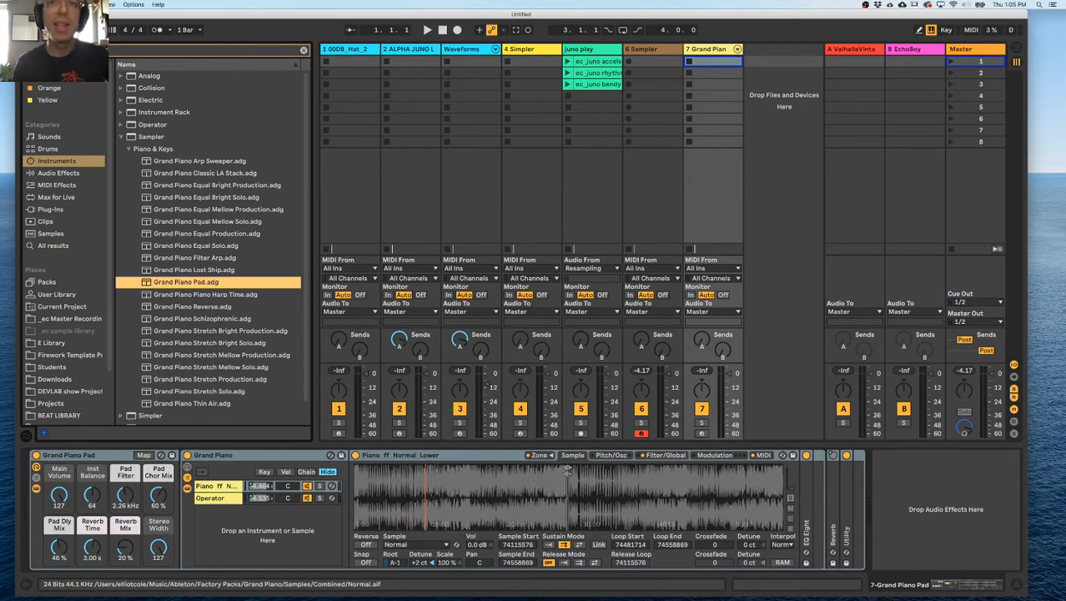
pyautogui.click(542, 455)
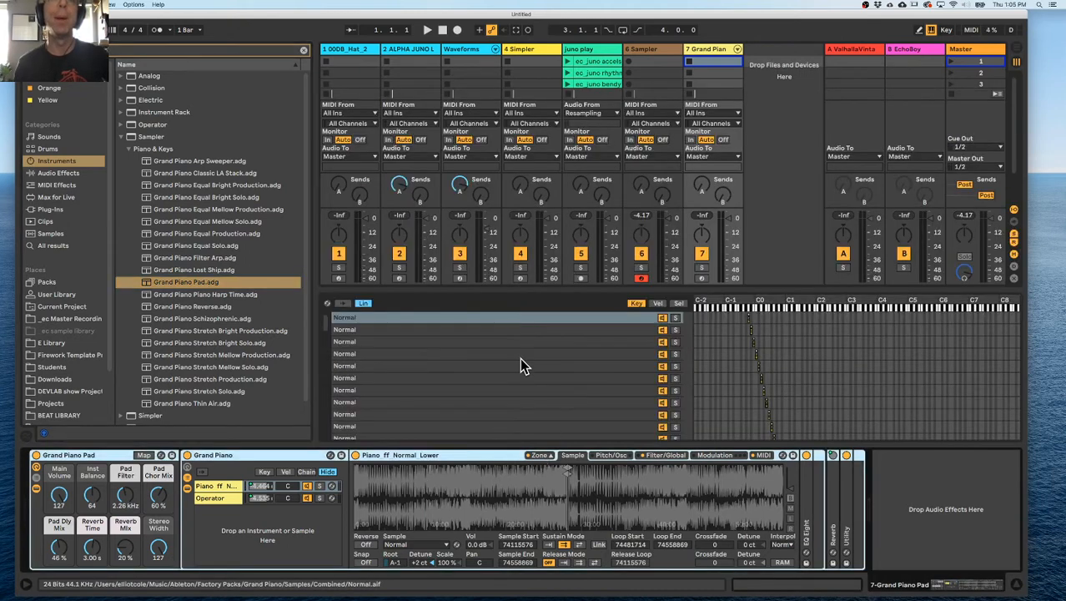
pyautogui.scroll(-5, 519, 365)
pyautogui.scroll(-2, 520, 366)
pyautogui.scroll(8, 520, 366)
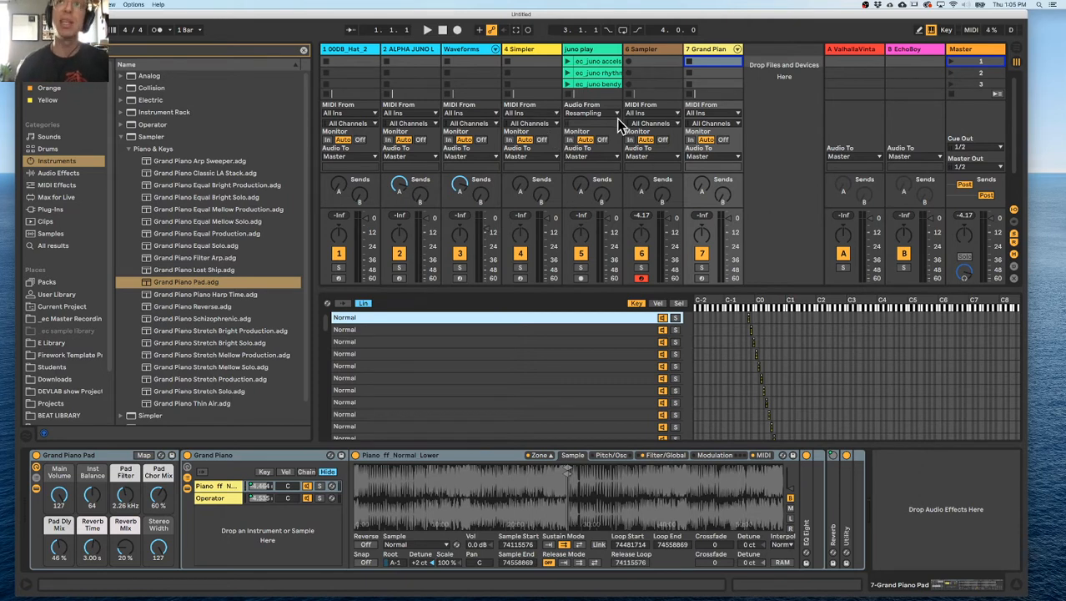
# Compare the empty Sampler with the grand piano track, enlarging the zone editor to examine the piano's key and velocity zones
pyautogui.click(665, 53)
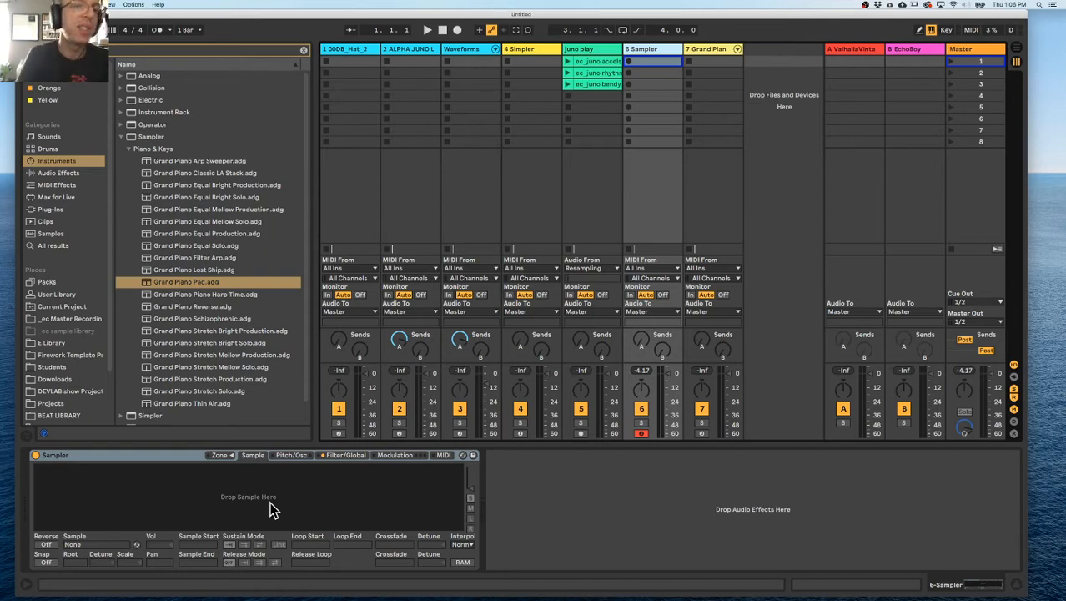
pyautogui.click(713, 48)
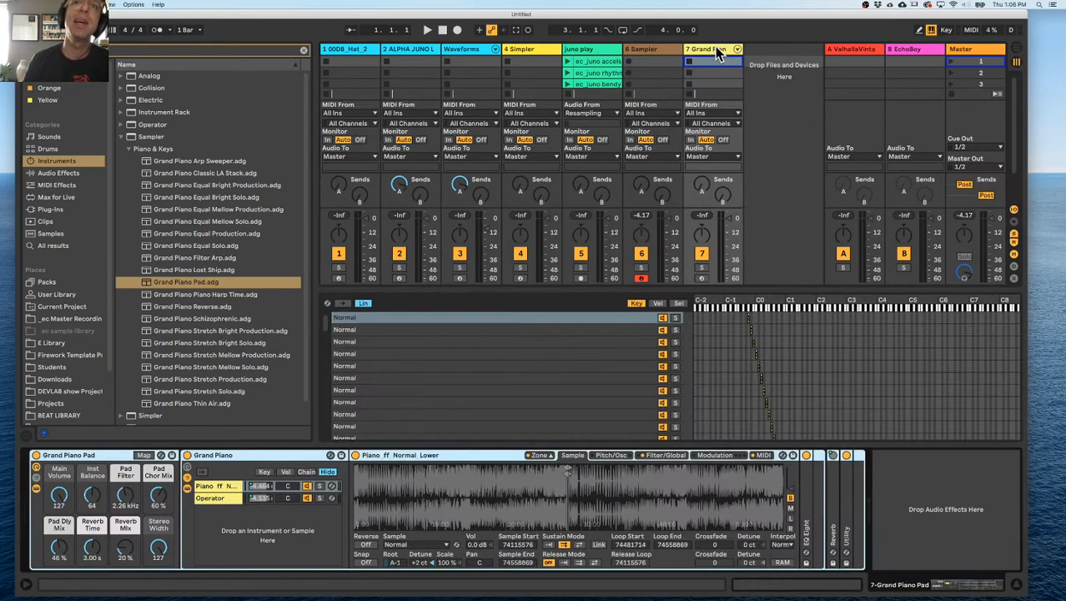
pyautogui.moveTo(580, 289); pyautogui.dragTo(595, 159)
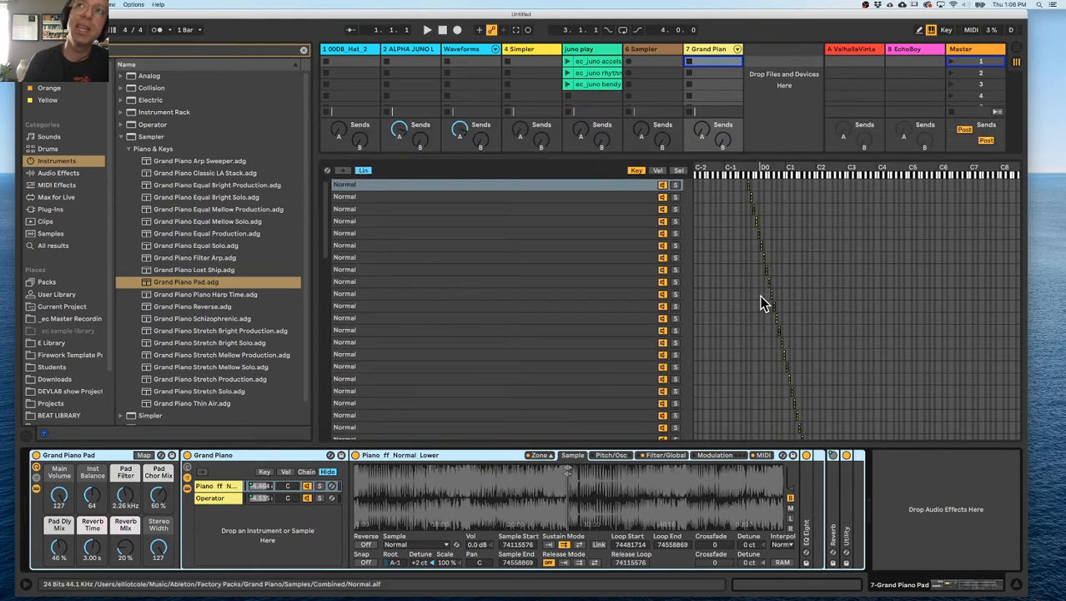
pyautogui.click(658, 172)
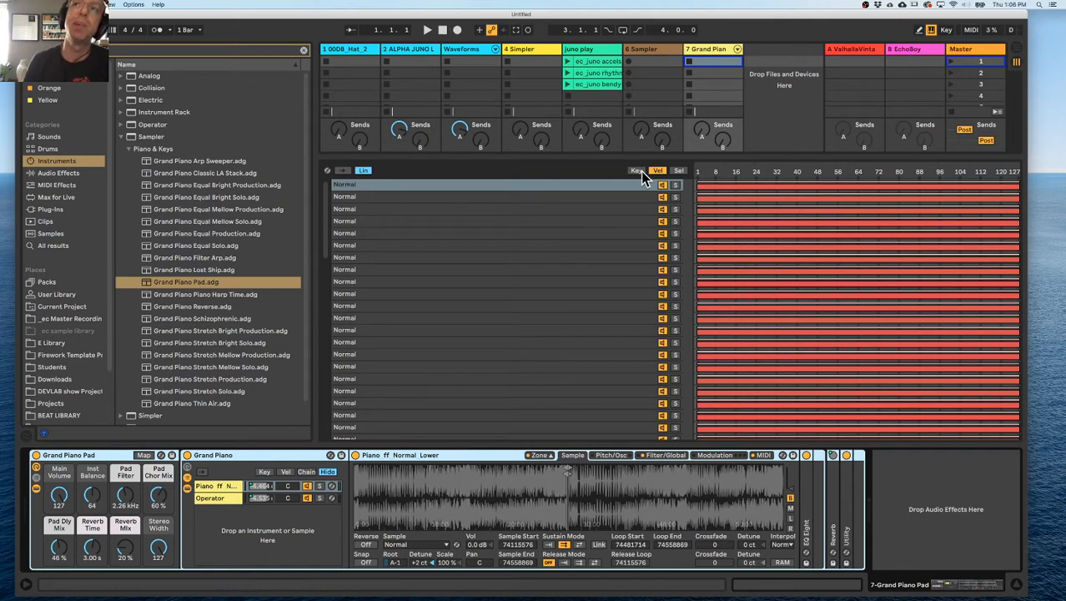
pyautogui.click(638, 171)
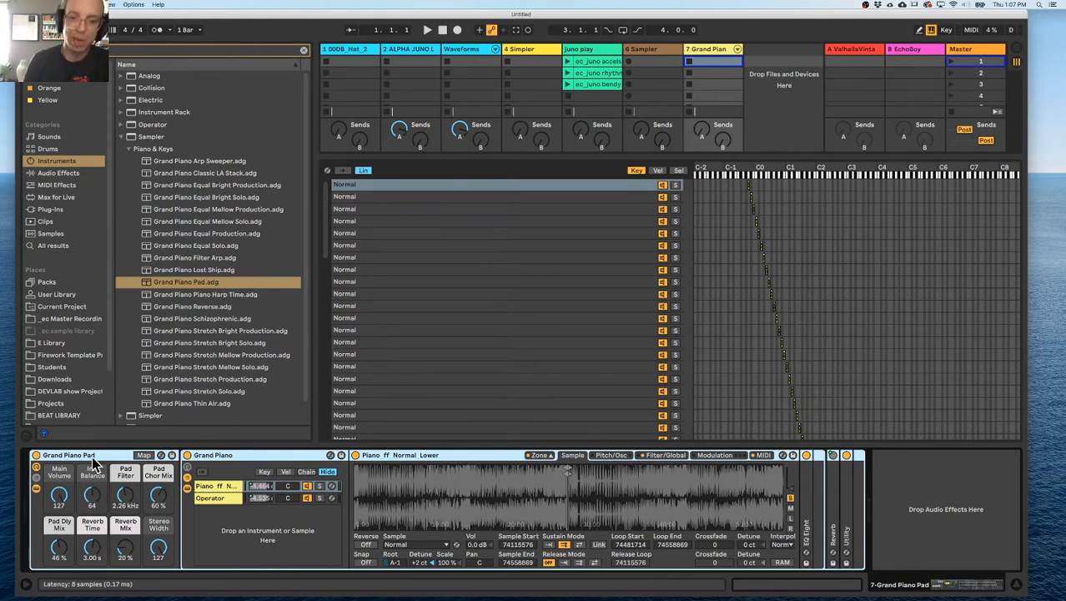
# Delete the Grand Piano Pad rack from track 7 and return to the Sampler on track 6
pyautogui.press('Delete')
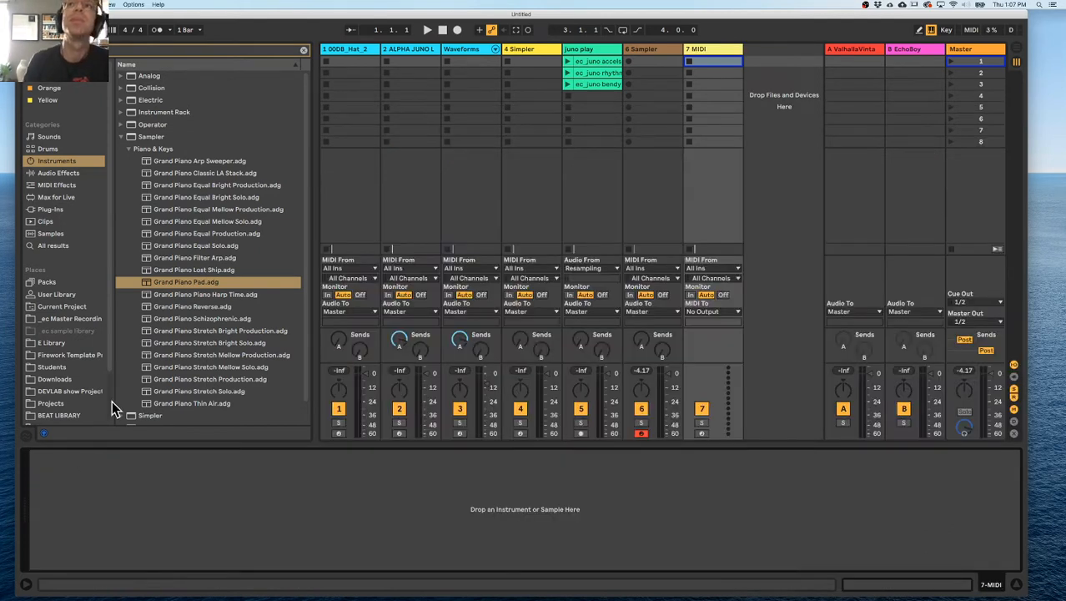
pyautogui.click(652, 55)
pyautogui.click(708, 51)
pyautogui.click(661, 51)
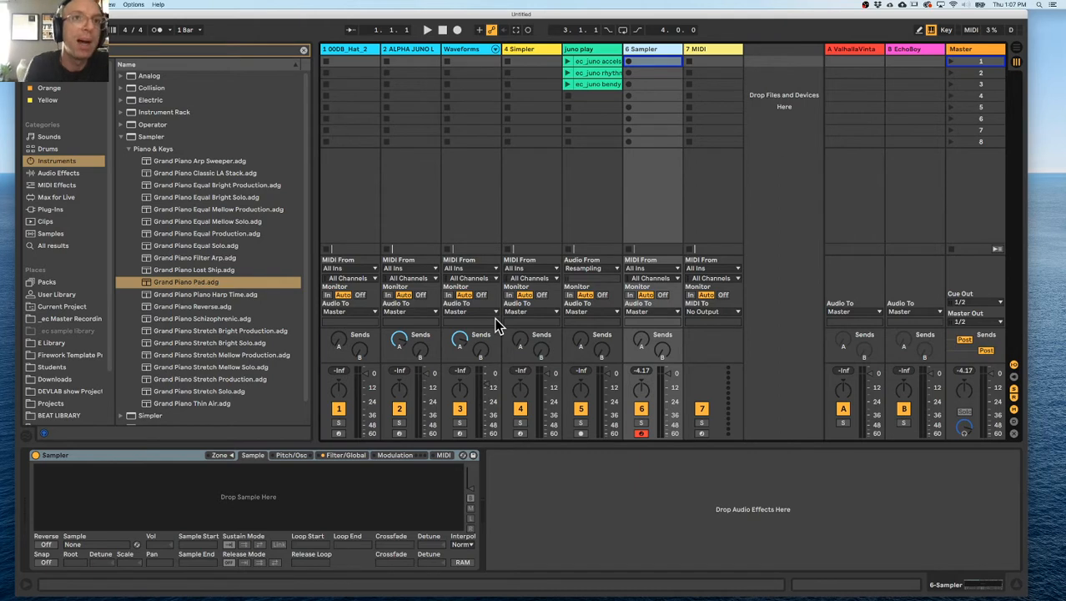
# Open the empty Sampler's zone editor on the sample select zones, move the selector to about 35, and shrink the editor
pyautogui.click(218, 455)
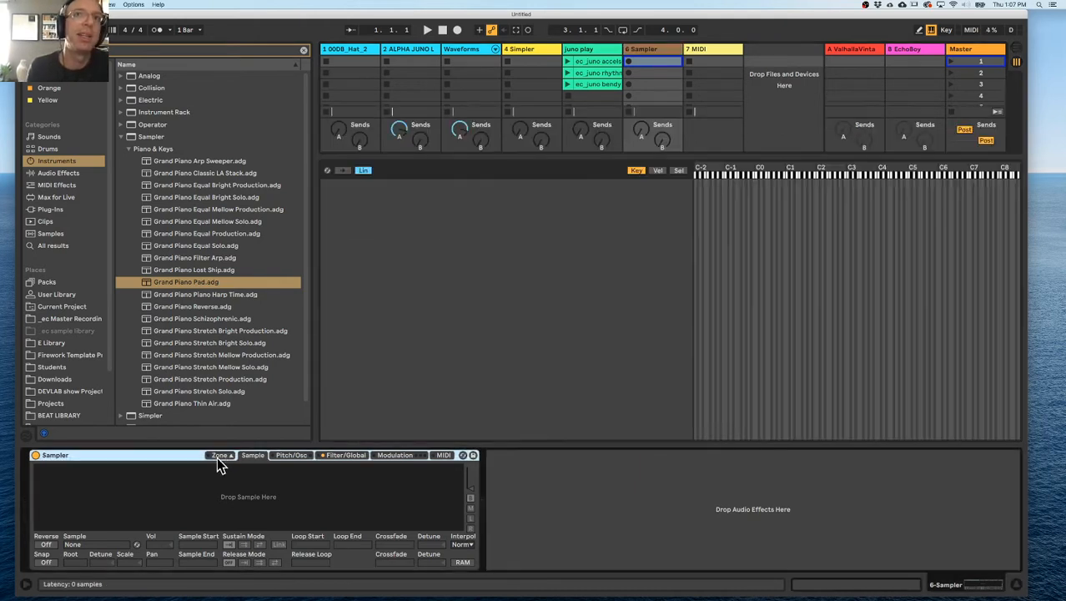
pyautogui.click(678, 170)
pyautogui.moveTo(705, 170)
pyautogui.mouseDown()
pyautogui.moveTo(914, 170)
pyautogui.moveTo(729, 170)
pyautogui.moveTo(898, 170)
pyautogui.moveTo(785, 170)
pyautogui.mouseUp()
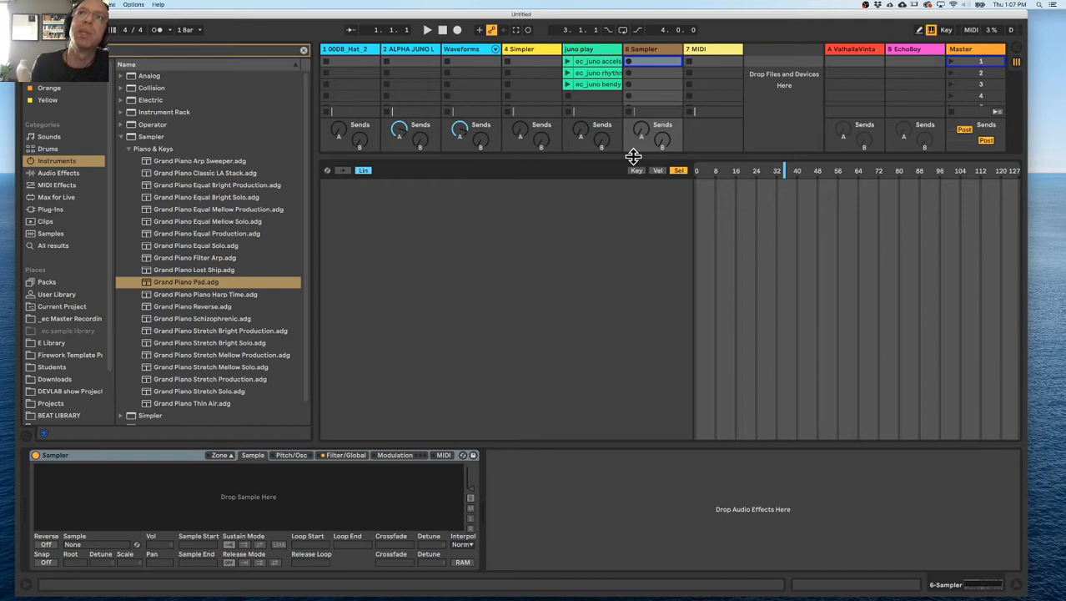
pyautogui.moveTo(633, 156); pyautogui.dragTo(633, 257)
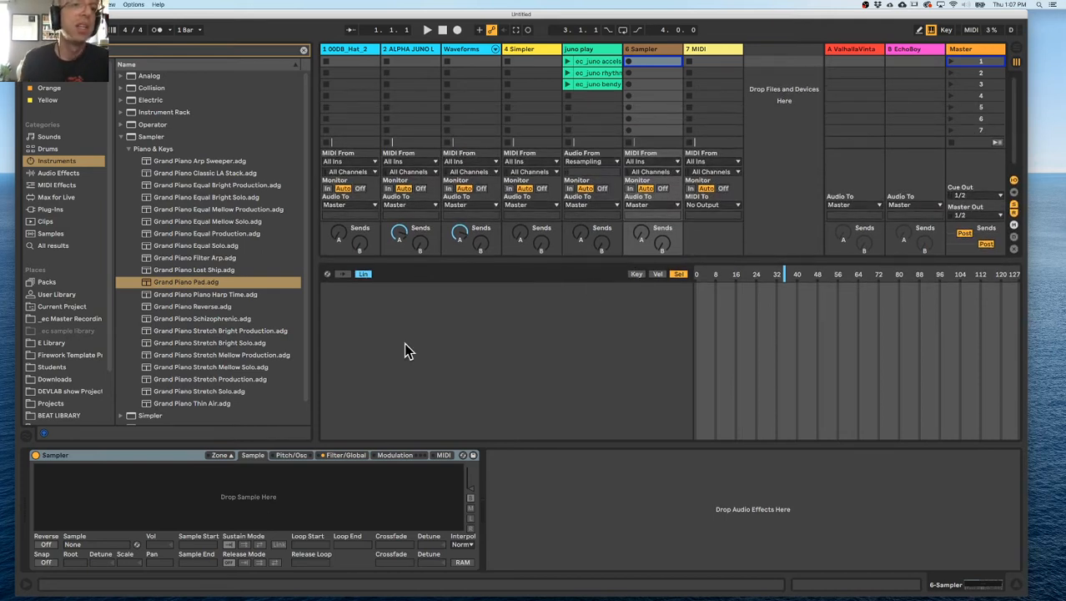
# Show the Sampler's Pitch/Osc settings with the zone editor open, and clear the browser search
pyautogui.click(227, 456)
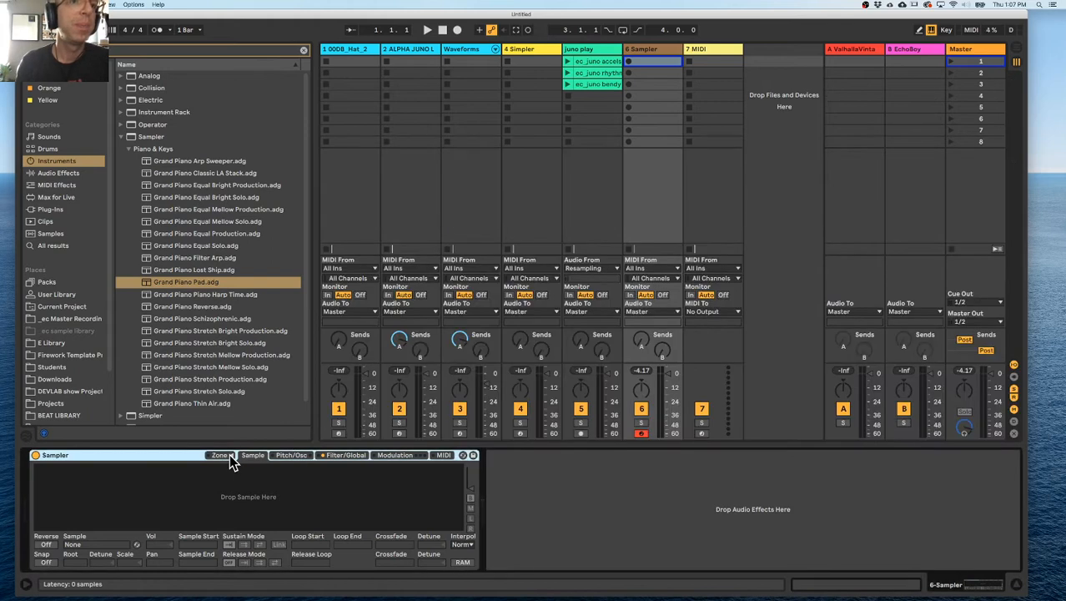
pyautogui.click(228, 457)
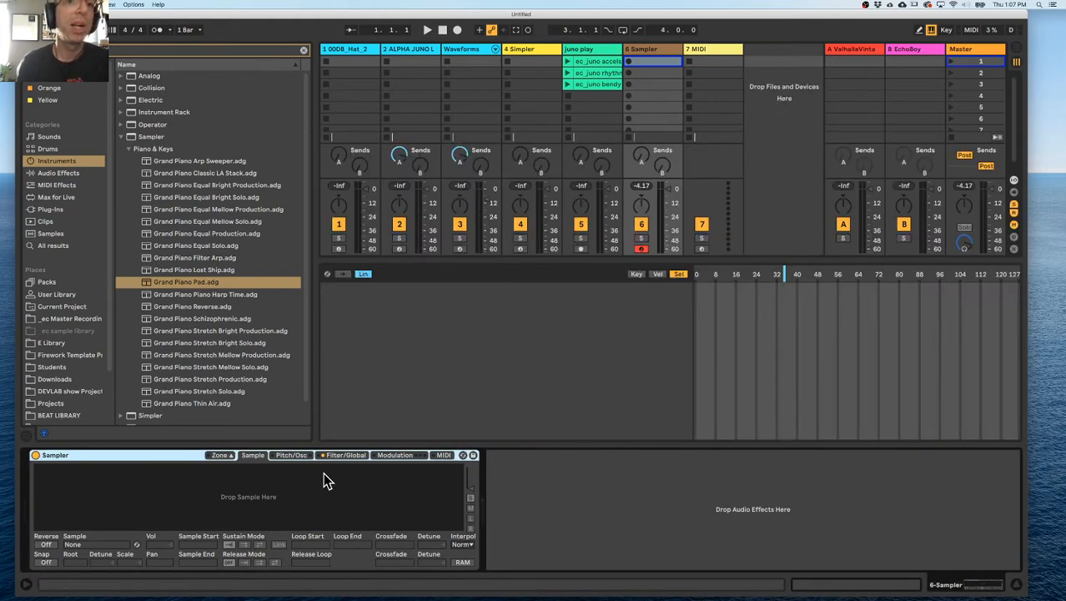
pyautogui.click(292, 455)
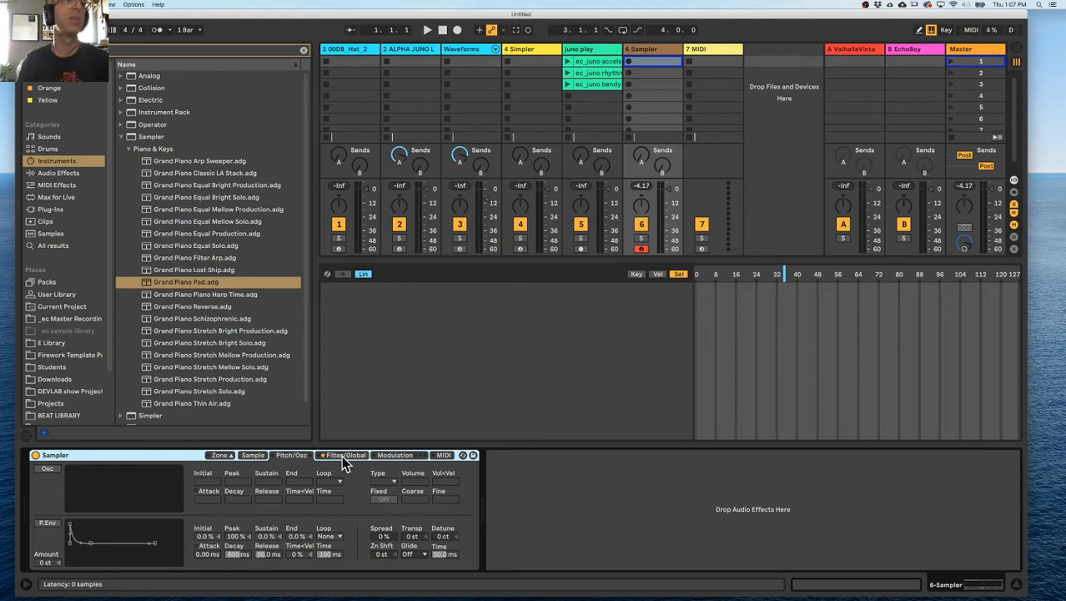
pyautogui.click(304, 50)
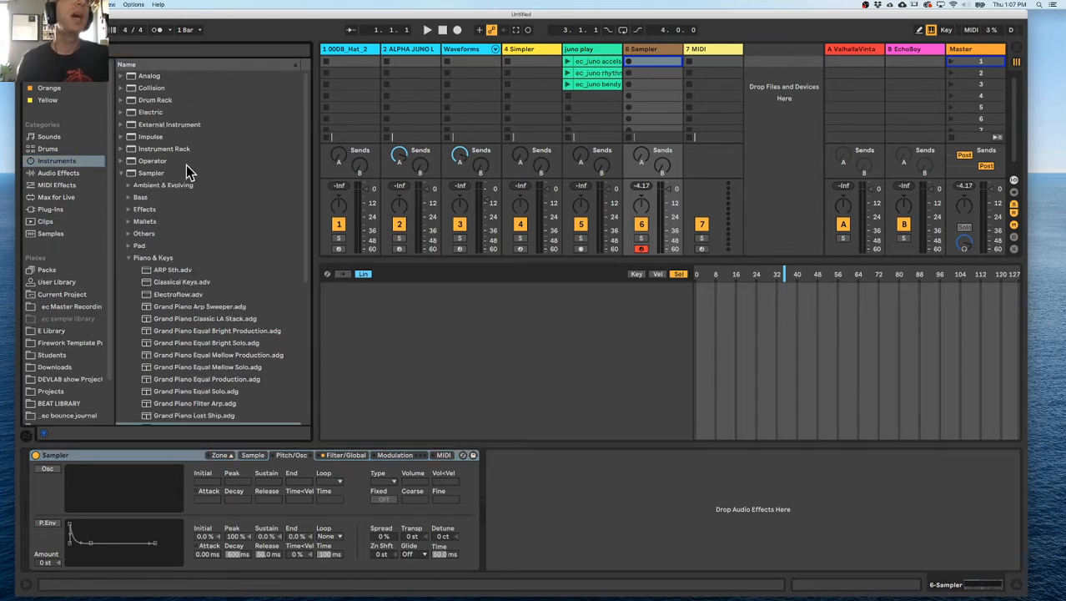
# List the library samples in the browser, move the sample selector to 0, and show the Sampler's key zones
pyautogui.click(50, 234)
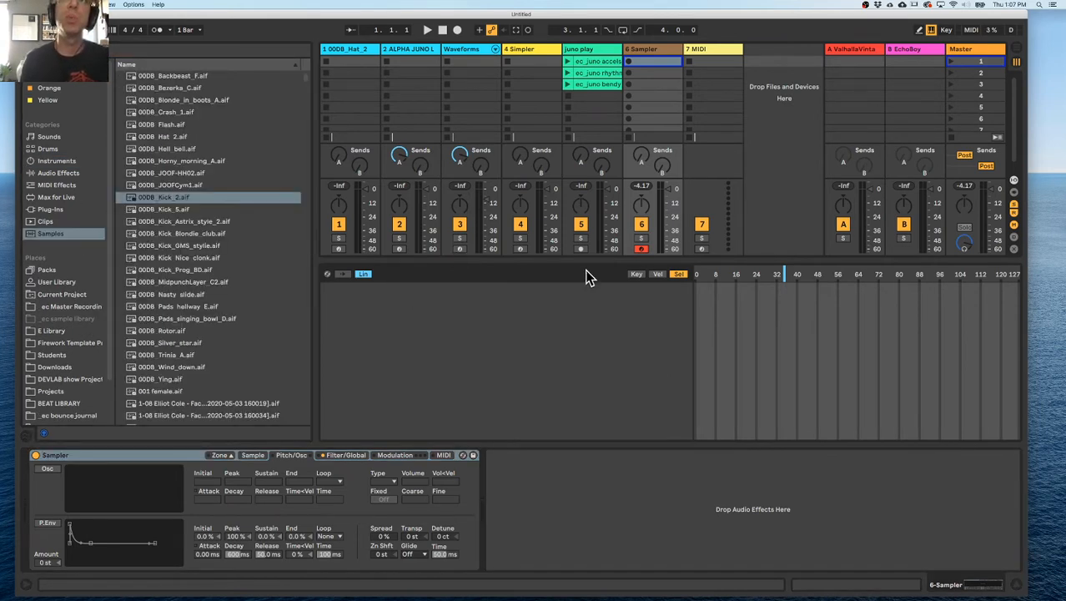
pyautogui.moveTo(779, 275); pyautogui.dragTo(715, 275)
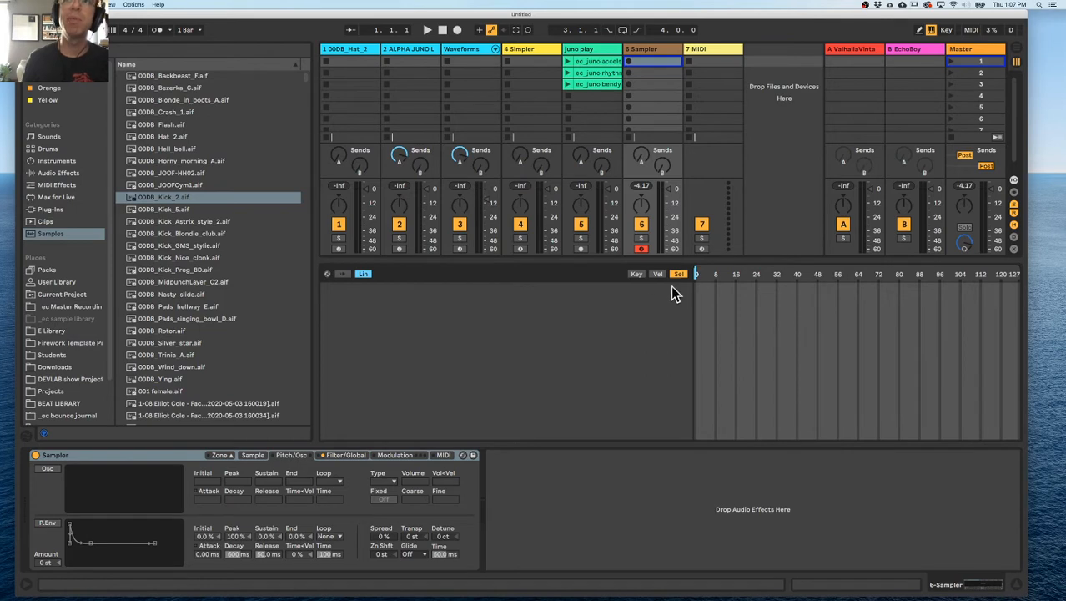
pyautogui.click(634, 274)
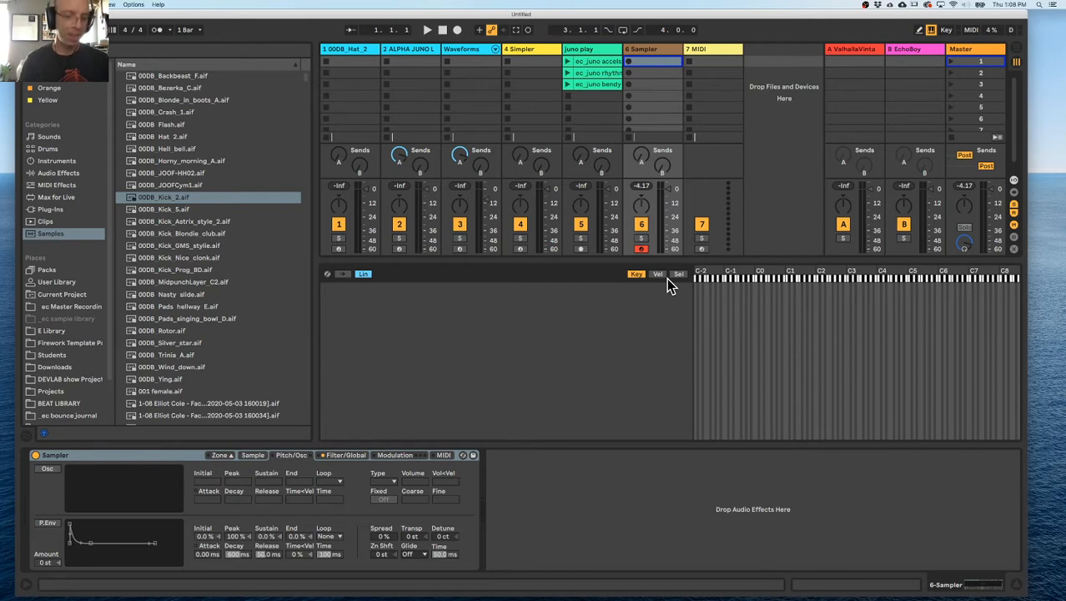
# Search the sample library for "hat", also trying "hh" as an alternative term
pyautogui.click(129, 50)
pyautogui.write('hat')
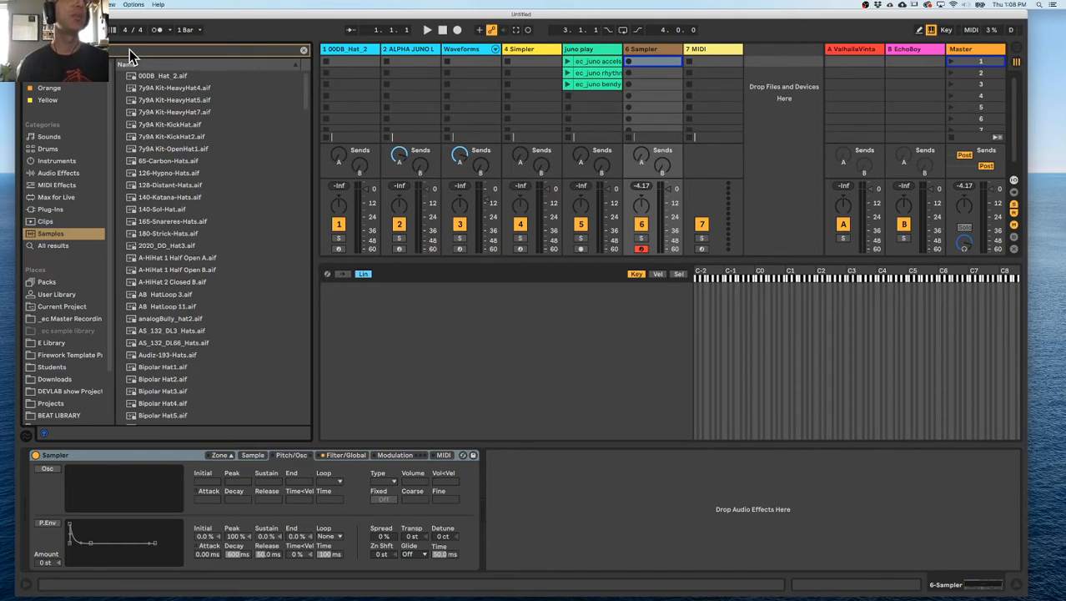
pyautogui.press('BackSpace')
pyautogui.press('BackSpace')
pyautogui.write('h')
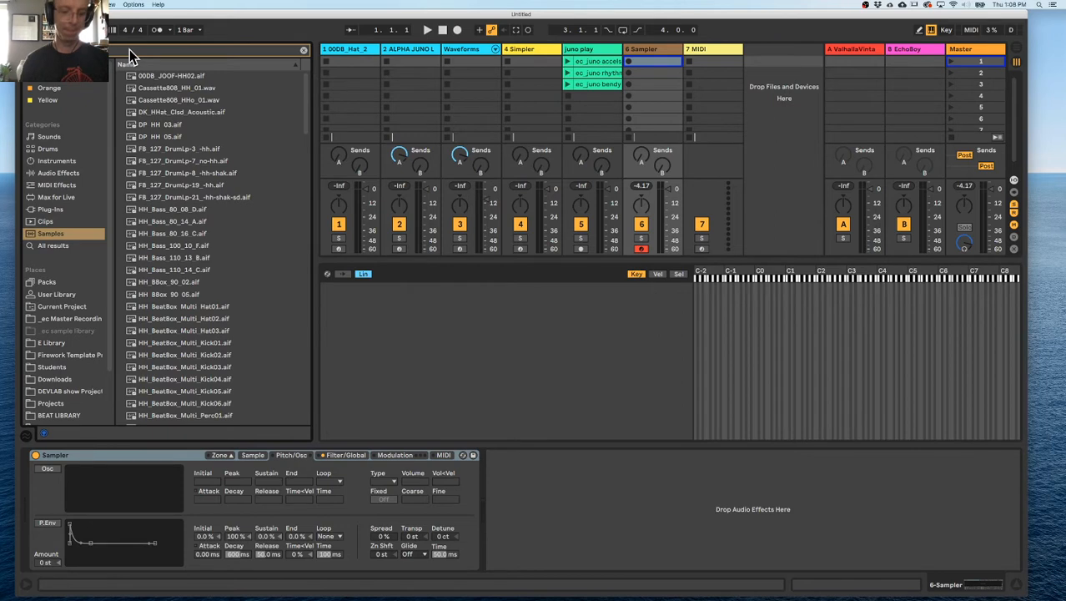
pyautogui.press('BackSpace')
pyautogui.write('at')
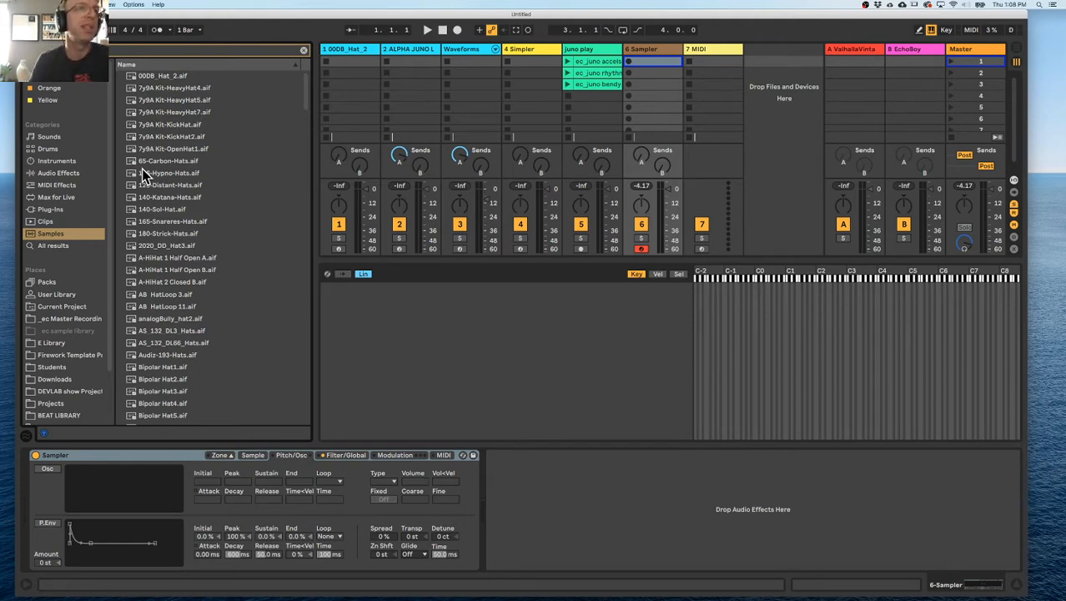
# Audition several hi-hat samples and add Clique-Hat1-02.aif to the empty Sampler's zone list
pyautogui.scroll(-5, 151, 264)
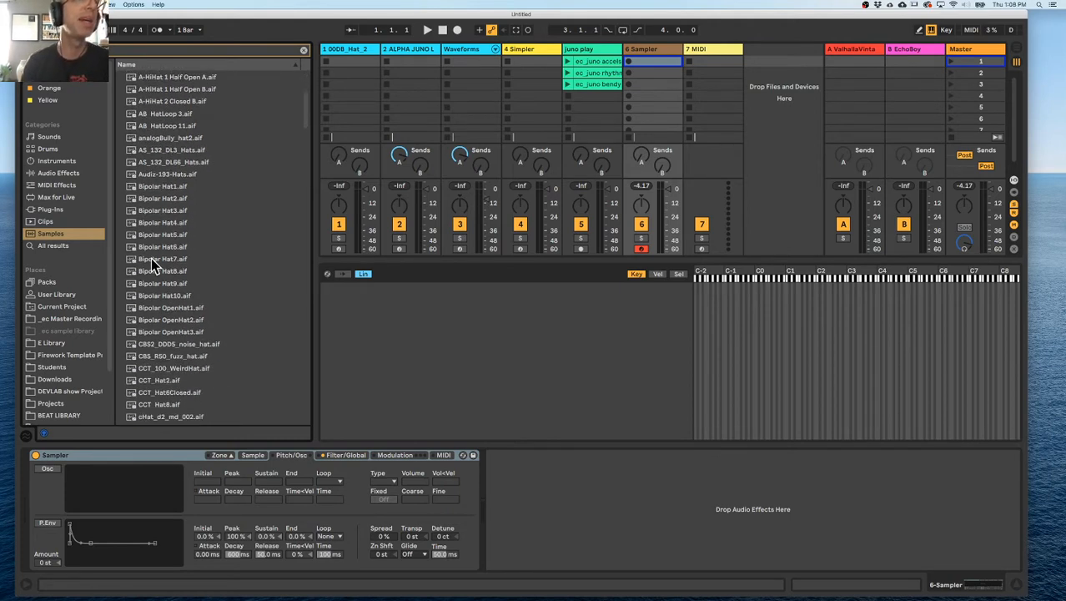
pyautogui.click(170, 224)
pyautogui.click(173, 235)
pyautogui.scroll(-3, 180, 242)
pyautogui.click(183, 249)
pyautogui.click(184, 274)
pyautogui.scroll(-2, 184, 275)
pyautogui.click(187, 292)
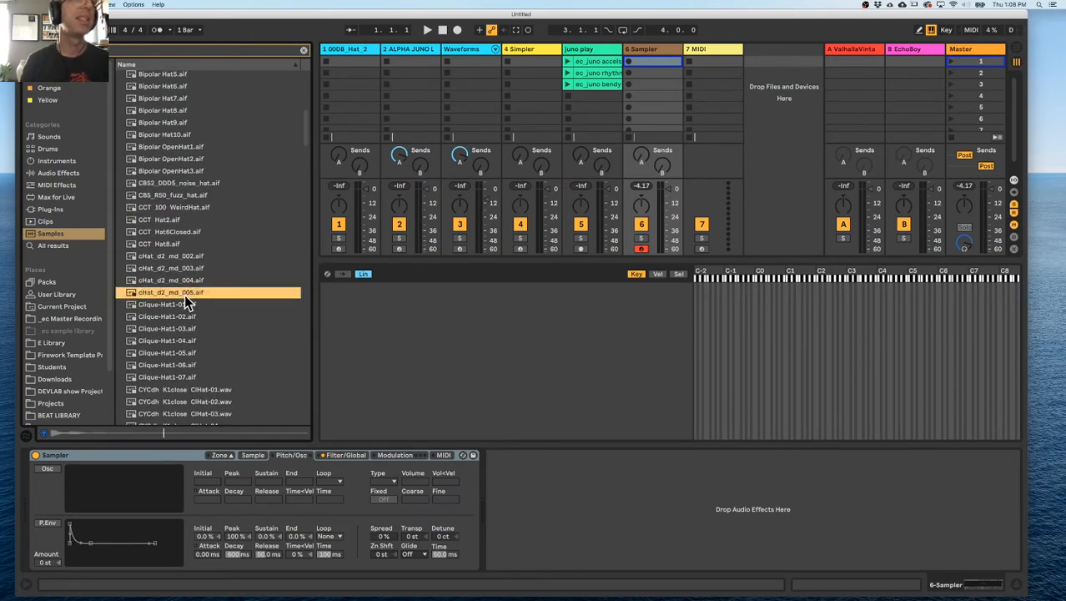
pyautogui.click(190, 317)
pyautogui.click(194, 329)
pyautogui.click(165, 319)
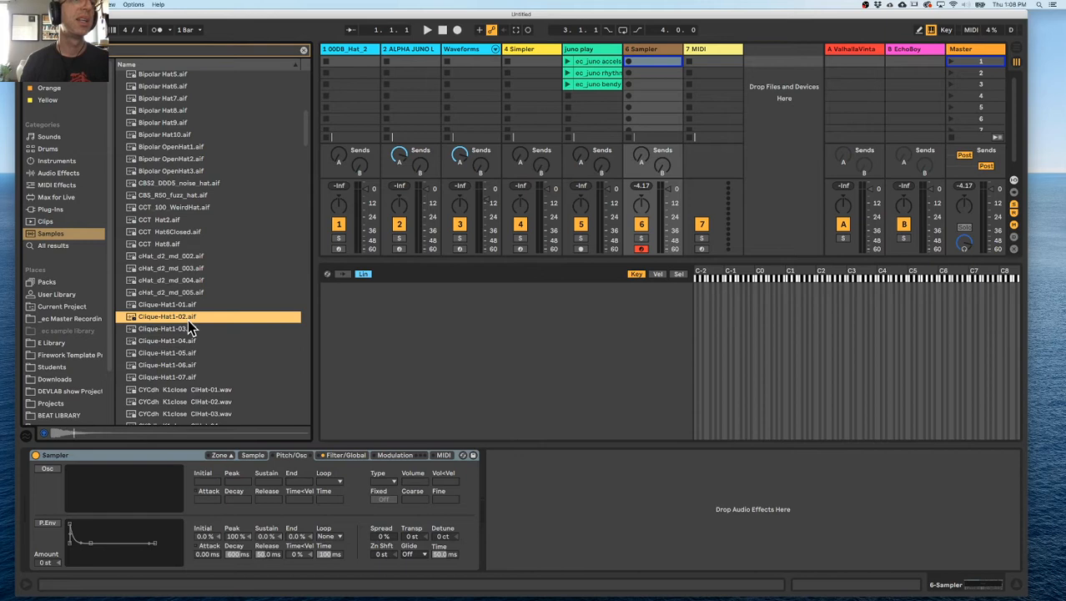
pyautogui.moveTo(156, 322); pyautogui.dragTo(480, 303)
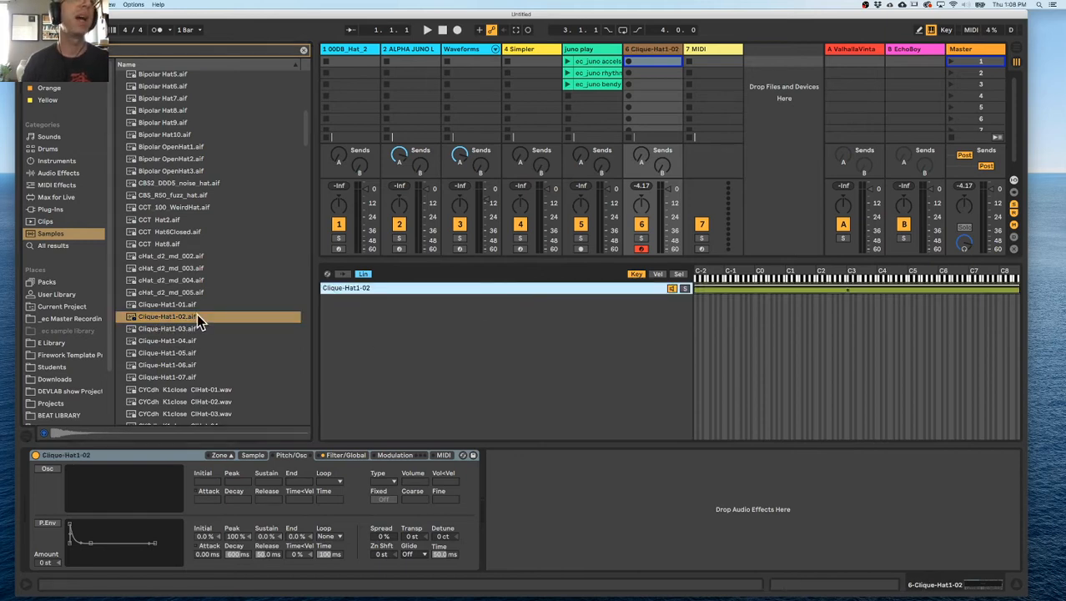
# Audition the EH_Hats samples and add EH_Hats 19.aif as another layer below Clique-Hat1-02
pyautogui.scroll(-10, 201, 322)
pyautogui.click(181, 191)
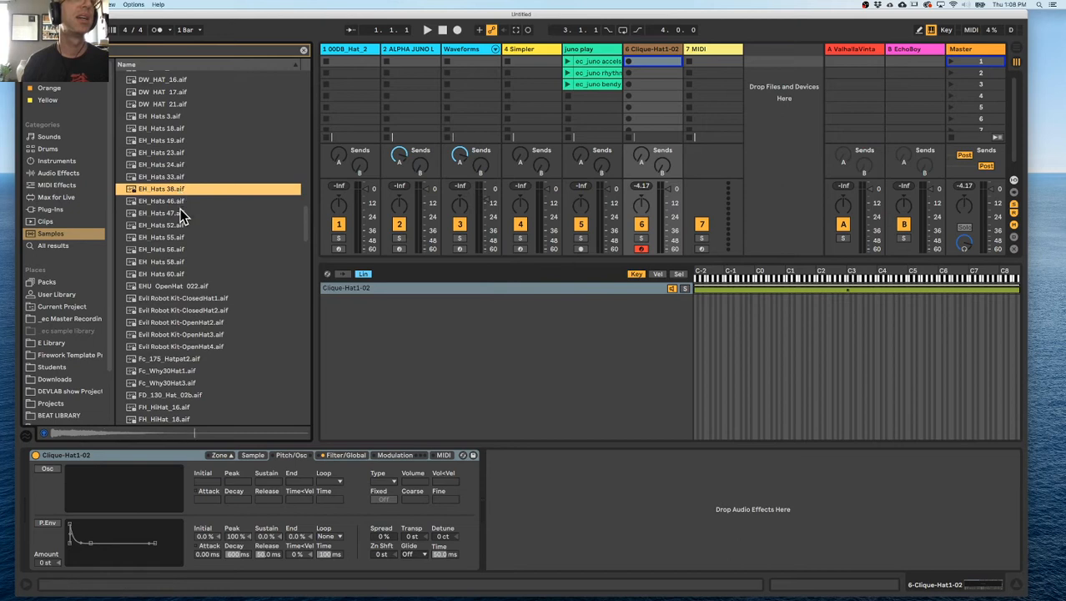
pyautogui.click(180, 204)
pyautogui.click(179, 141)
pyautogui.click(177, 130)
pyautogui.click(173, 142)
pyautogui.moveTo(169, 142); pyautogui.dragTo(383, 336)
# Audition the FH_HiHat samples and add FH_HiHat_32.aif as a layer in the Sampler's zone list
pyautogui.scroll(-1, 174, 312)
pyautogui.scroll(-3, 174, 312)
pyautogui.click(174, 302)
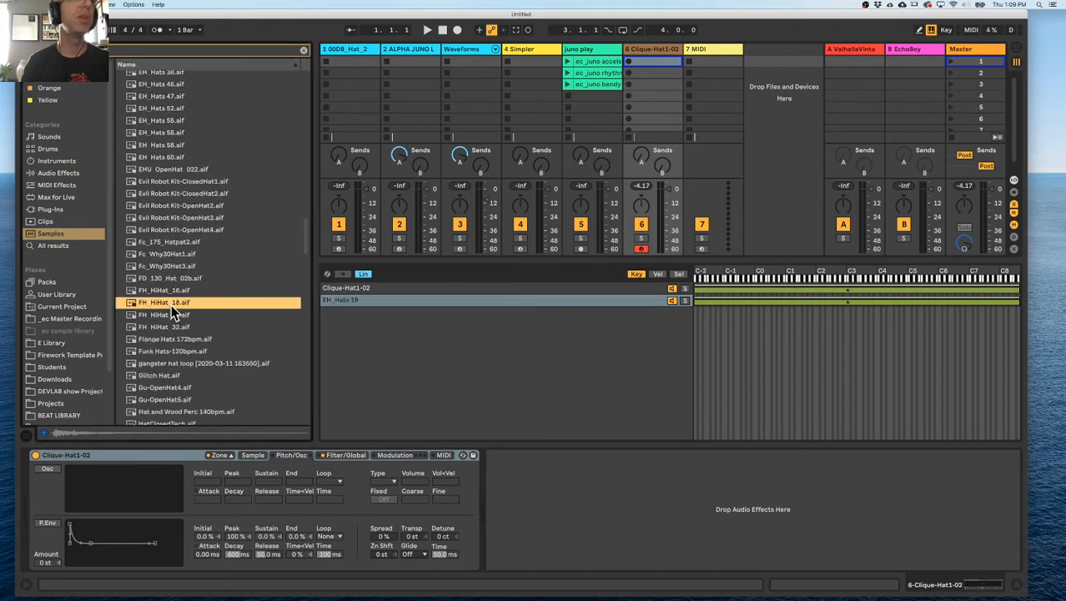
pyautogui.click(181, 326)
pyautogui.moveTo(162, 325); pyautogui.dragTo(372, 335)
# Audition the RF and SF_Probability hats further down, and add TT_Open_Hi Hat2.aif to the Sampler's zone list
pyautogui.scroll(-10, 168, 334)
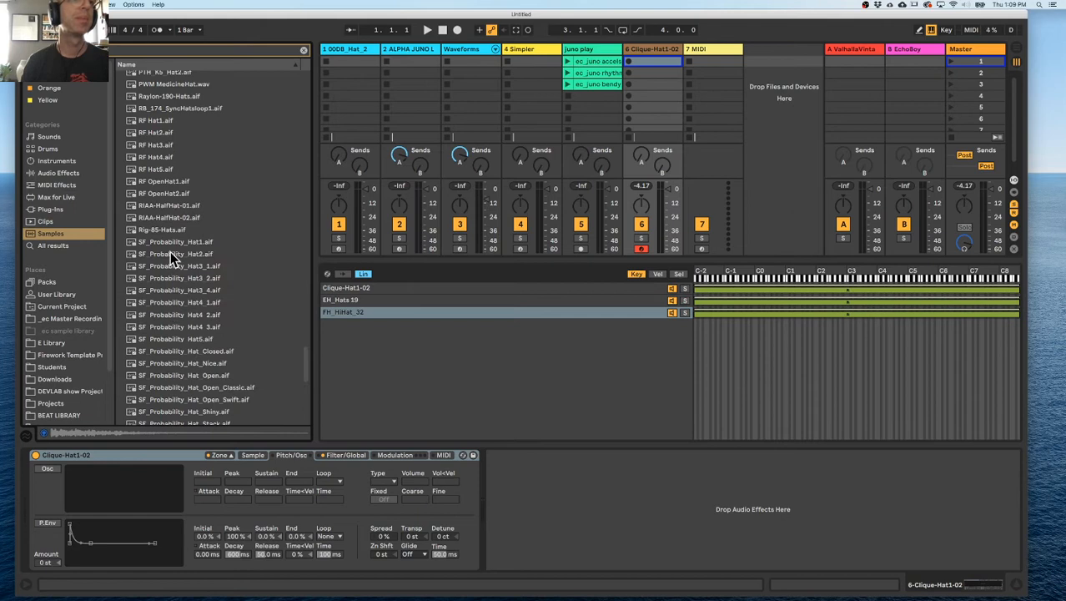
pyautogui.click(156, 157)
pyautogui.click(155, 144)
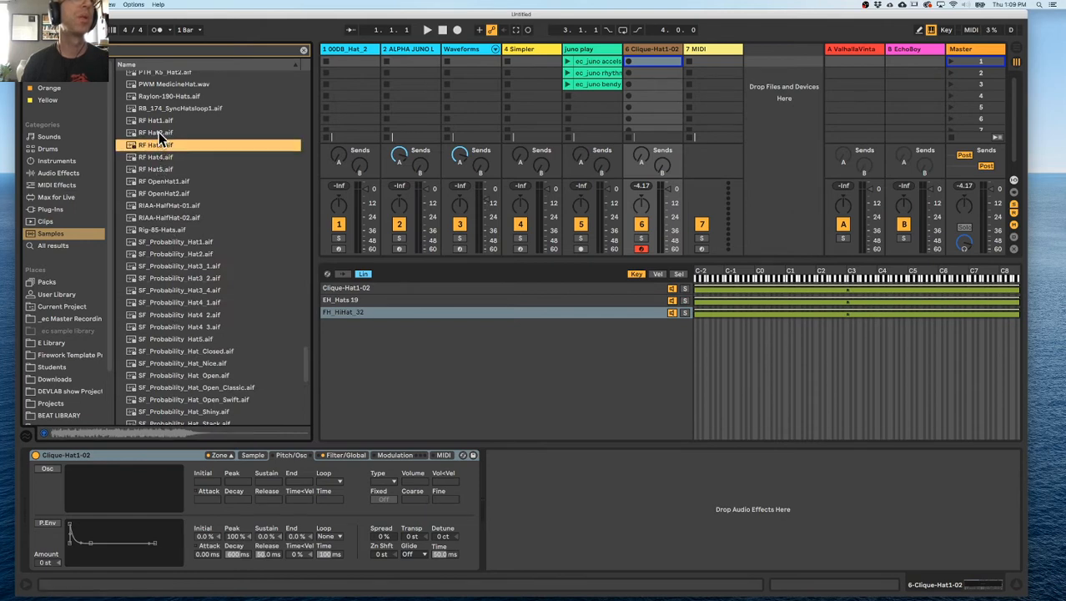
pyautogui.click(158, 132)
pyautogui.click(165, 289)
pyautogui.click(174, 313)
pyautogui.scroll(-9, 177, 317)
pyautogui.scroll(-2, 176, 318)
pyautogui.click(176, 310)
pyautogui.moveTo(168, 306); pyautogui.dragTo(360, 333)
# Audition the TT_Tight Hat and XF_HatSlice samples, and add XF_HatSlice3.aif to the Sampler's zone list
pyautogui.click(173, 321)
pyautogui.click(176, 334)
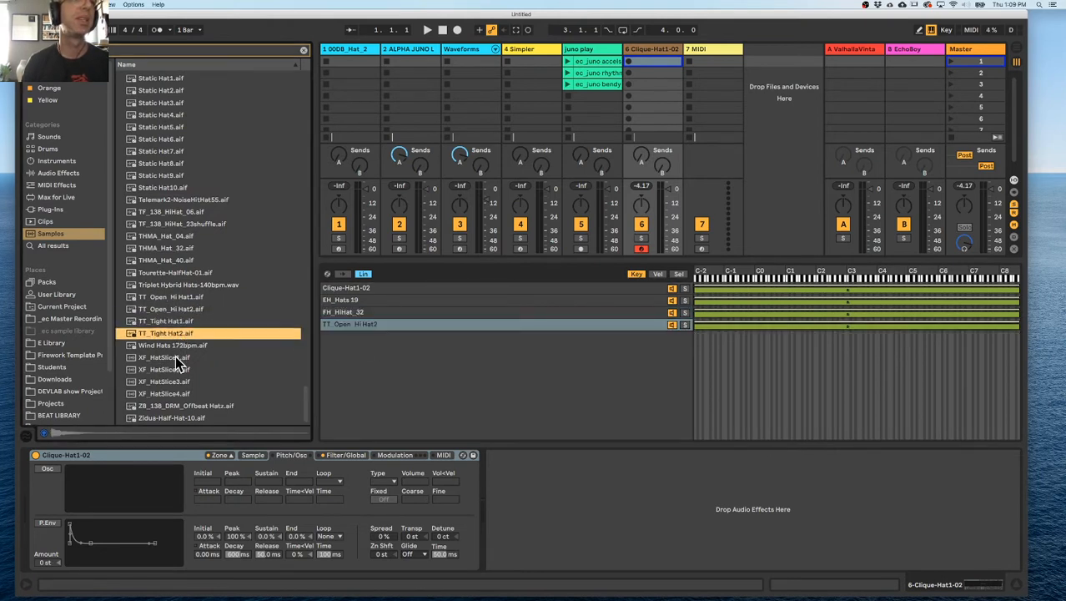
pyautogui.click(177, 357)
pyautogui.click(179, 369)
pyautogui.click(182, 381)
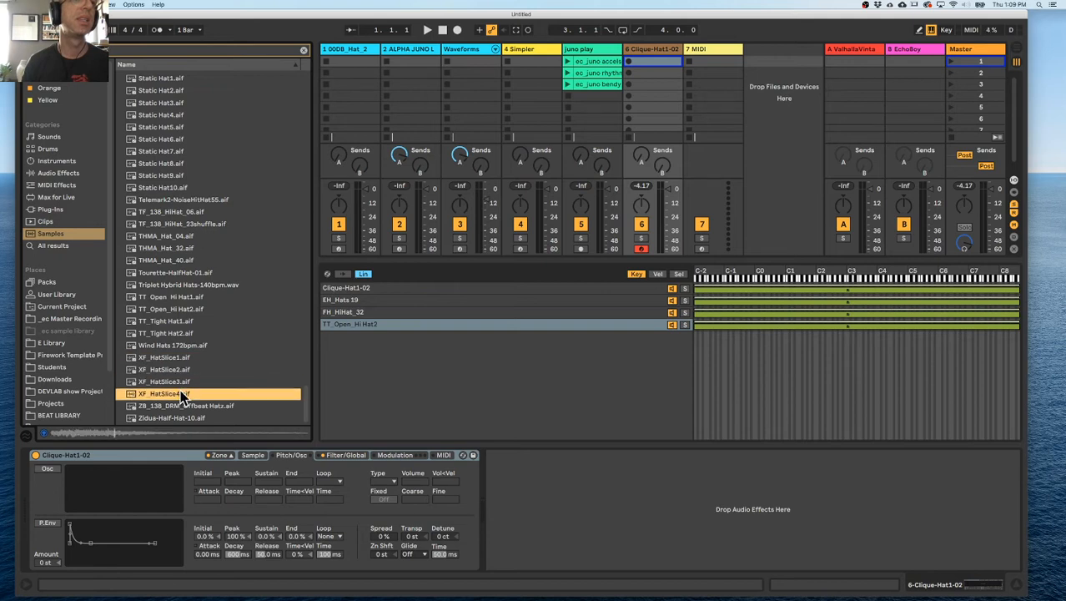
pyautogui.moveTo(171, 381); pyautogui.dragTo(423, 361)
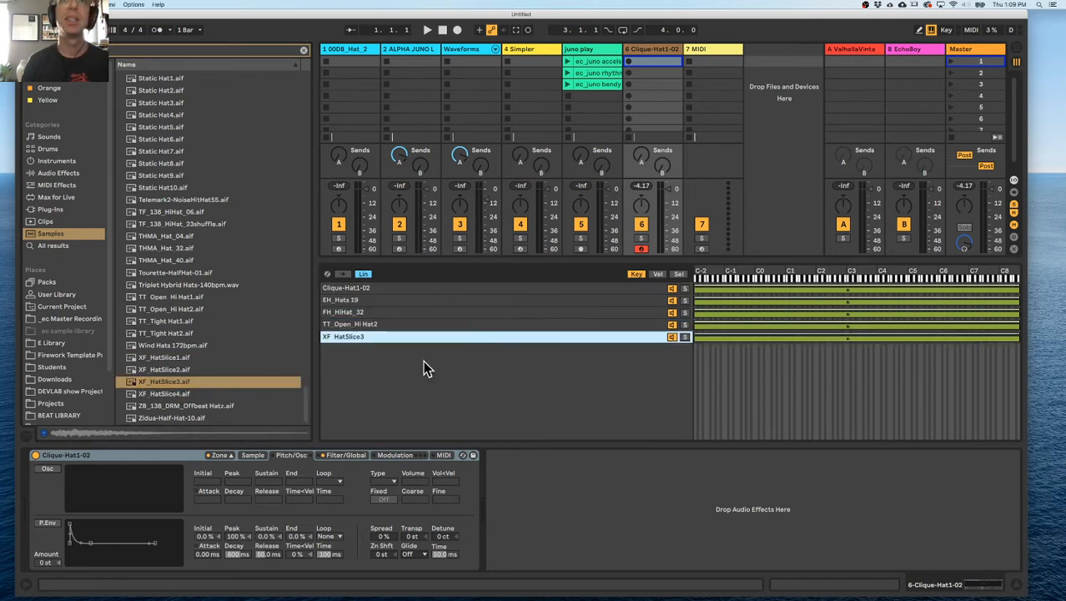
# Audition more hats further up the results and add HatClosedTech6.aif as the last Sampler layer
pyautogui.click(176, 418)
pyautogui.scroll(15, 173, 322)
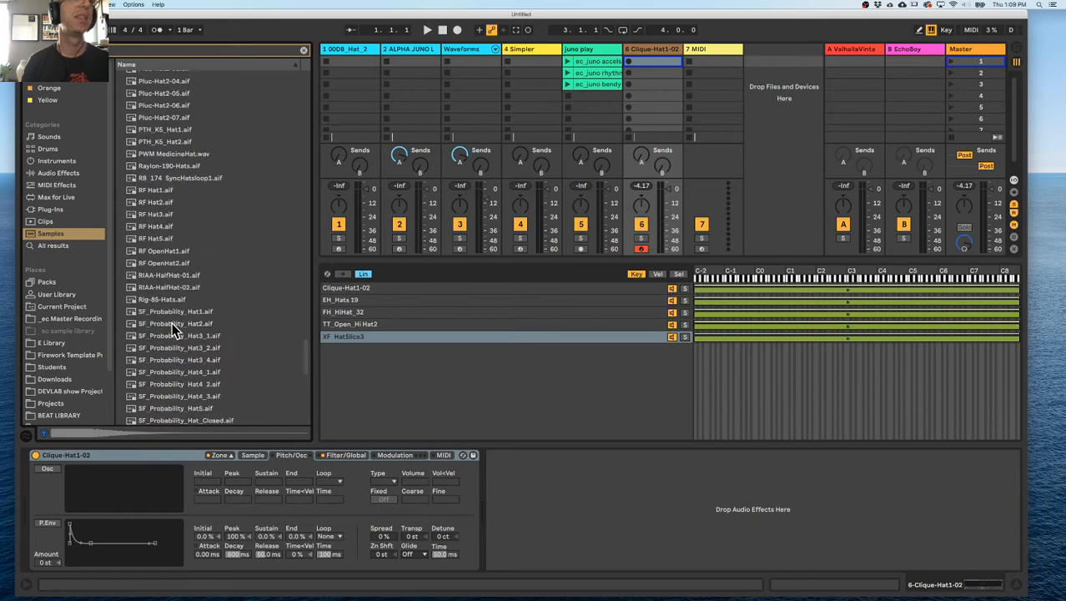
pyautogui.click(167, 275)
pyautogui.click(163, 263)
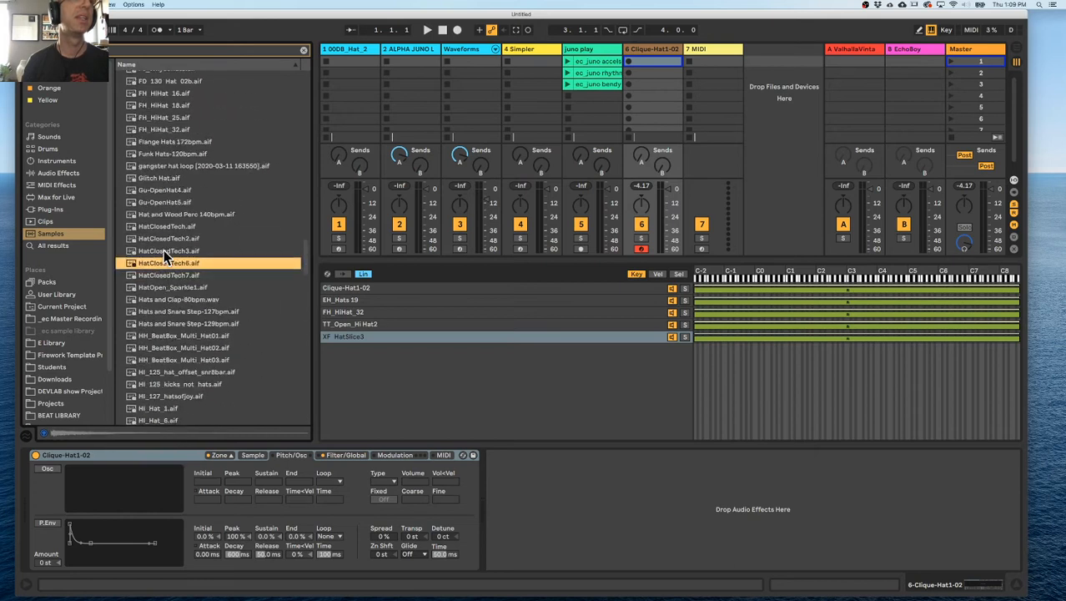
pyautogui.moveTo(163, 262); pyautogui.dragTo(398, 368)
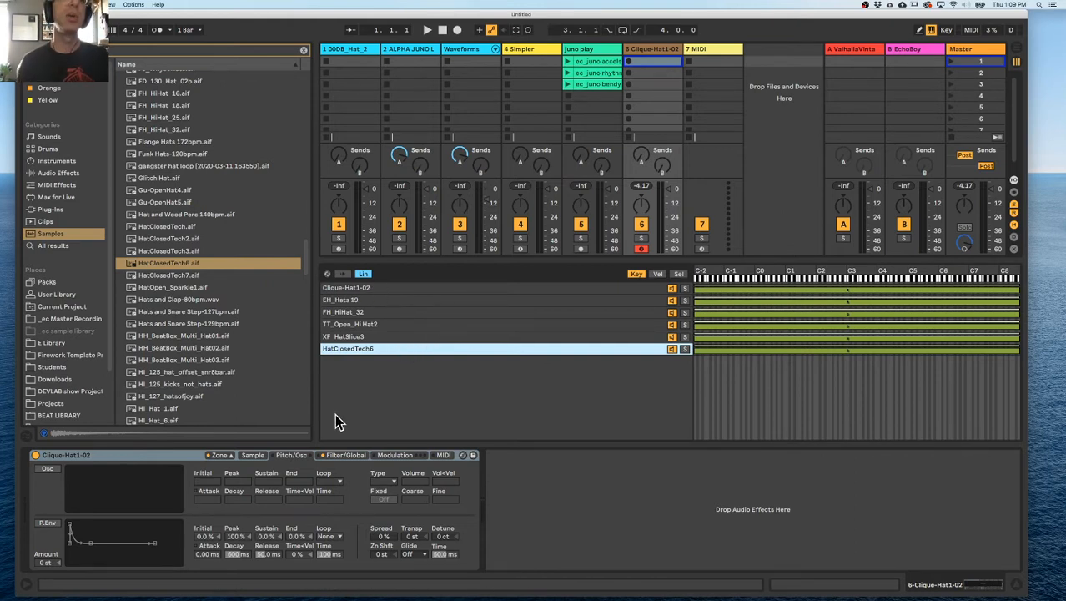
# Hide and reshow the Sampler's zone editor, and look at the Clique-Hat1-02 and EH_Hats 19 layers
pyautogui.click(222, 456)
pyautogui.click(222, 455)
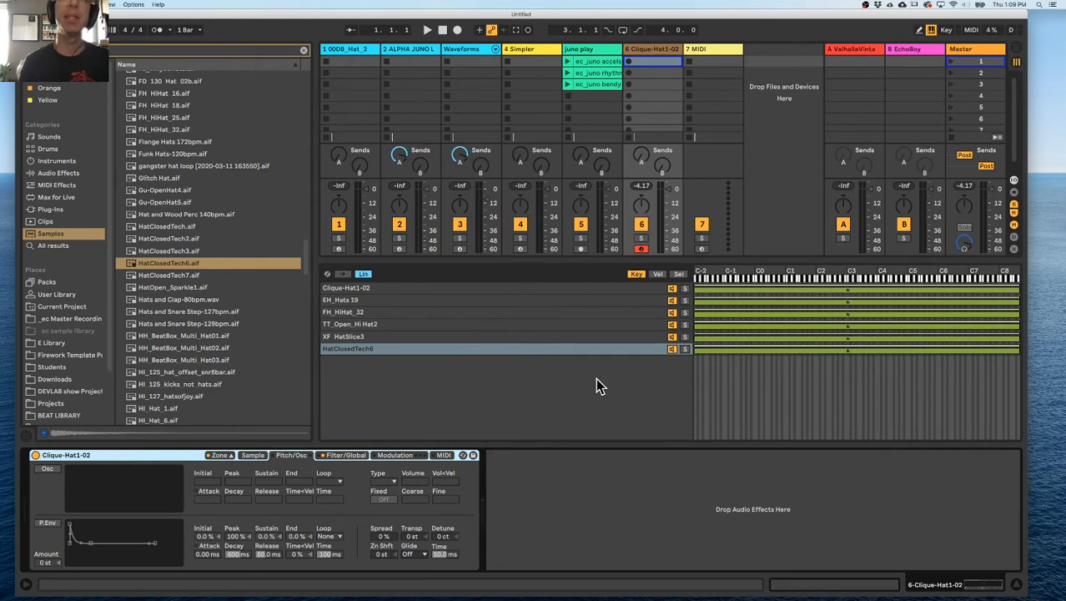
pyautogui.click(567, 288)
pyautogui.click(574, 300)
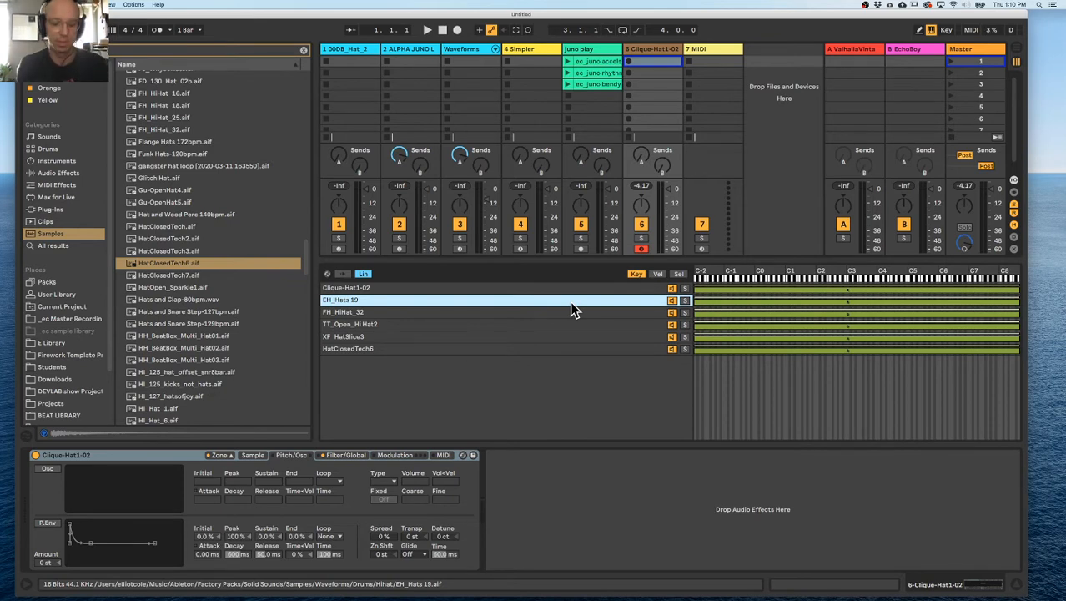
# Launch Restream Chat through a Spotlight search
pyautogui.press('super+space')
pyautogui.write('restream')
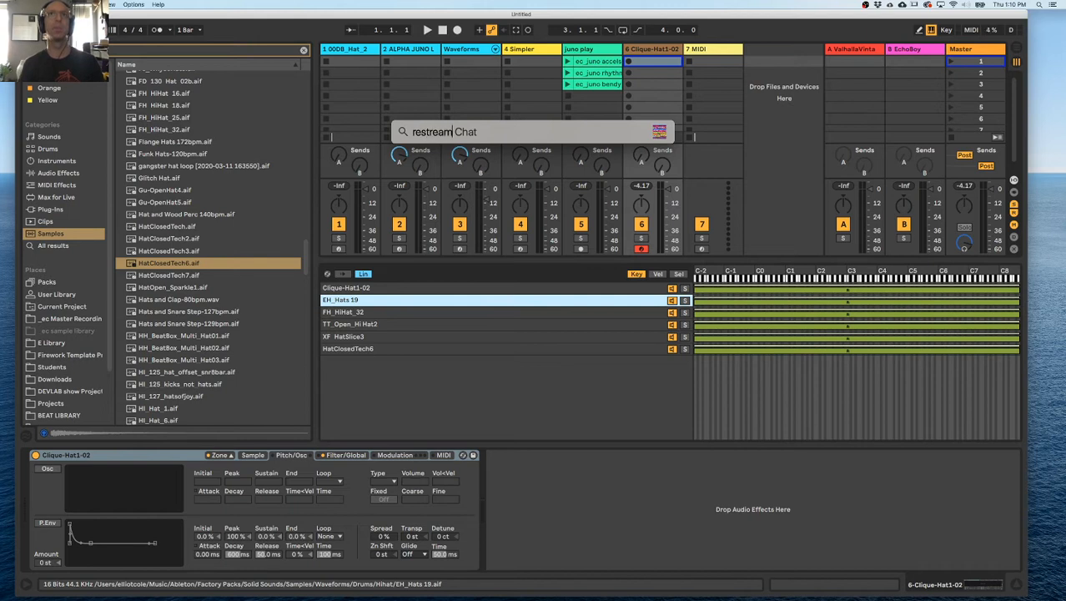
pyautogui.press('Return')
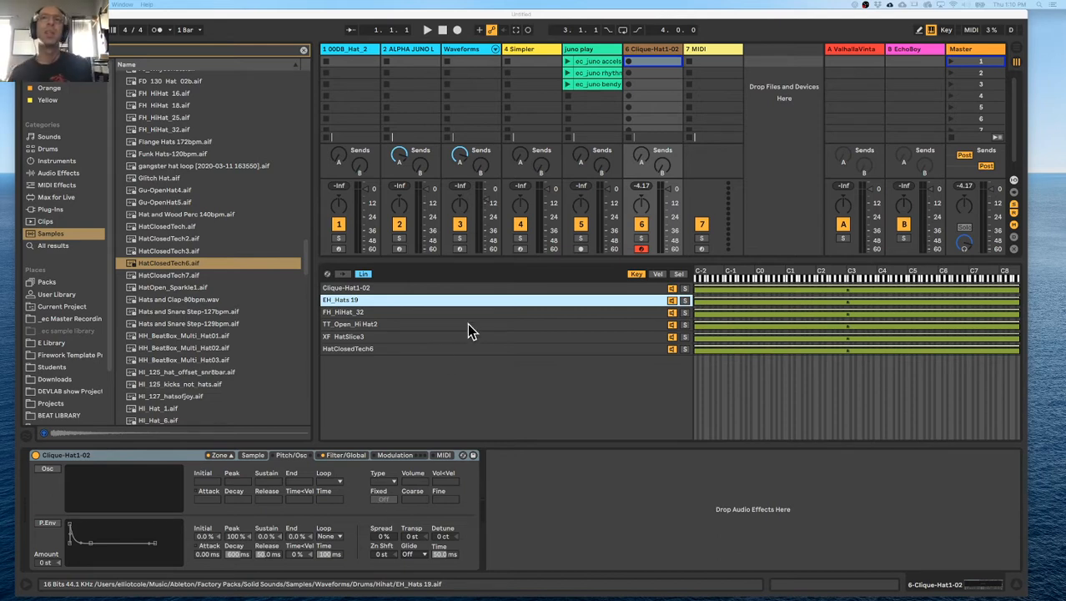
# Go through the hat layers from Clique-Hat1-02 to XF_HatSlice3, examining their key zones, and reselect Clique-Hat1-02
pyautogui.click(494, 287)
pyautogui.click(496, 301)
pyautogui.click(498, 313)
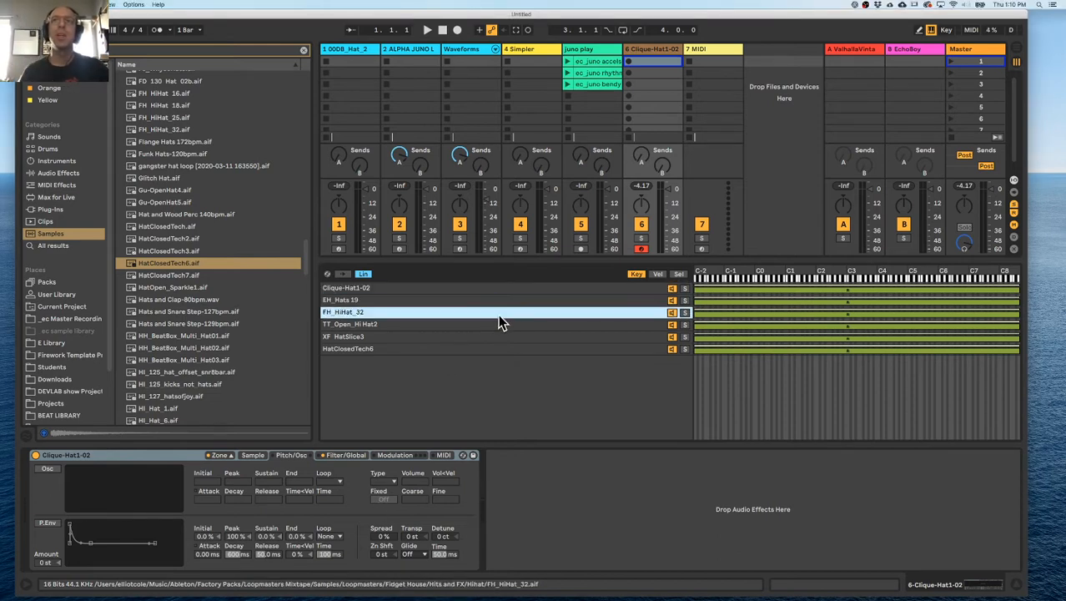
pyautogui.click(507, 326)
pyautogui.click(509, 338)
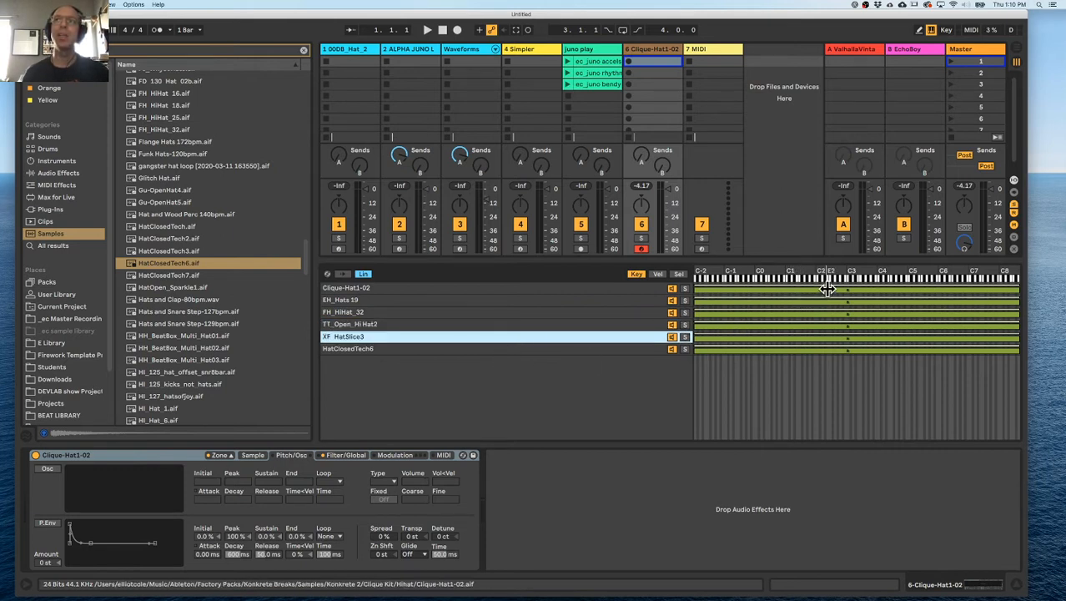
pyautogui.click(384, 287)
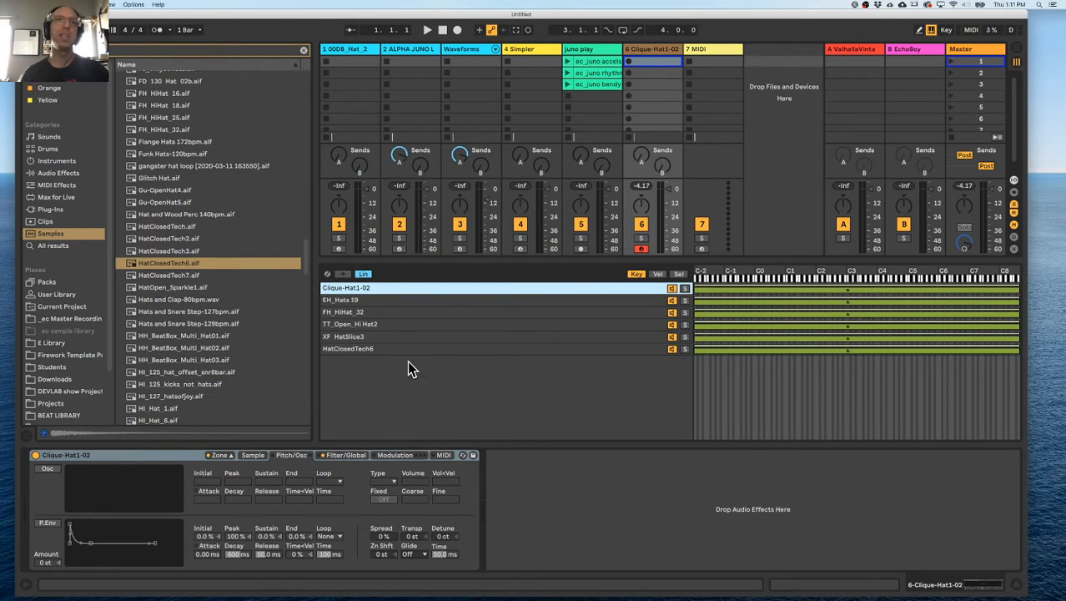
# Show the velocity zones and distribute the hat layers' velocity ranges equally
pyautogui.click(657, 275)
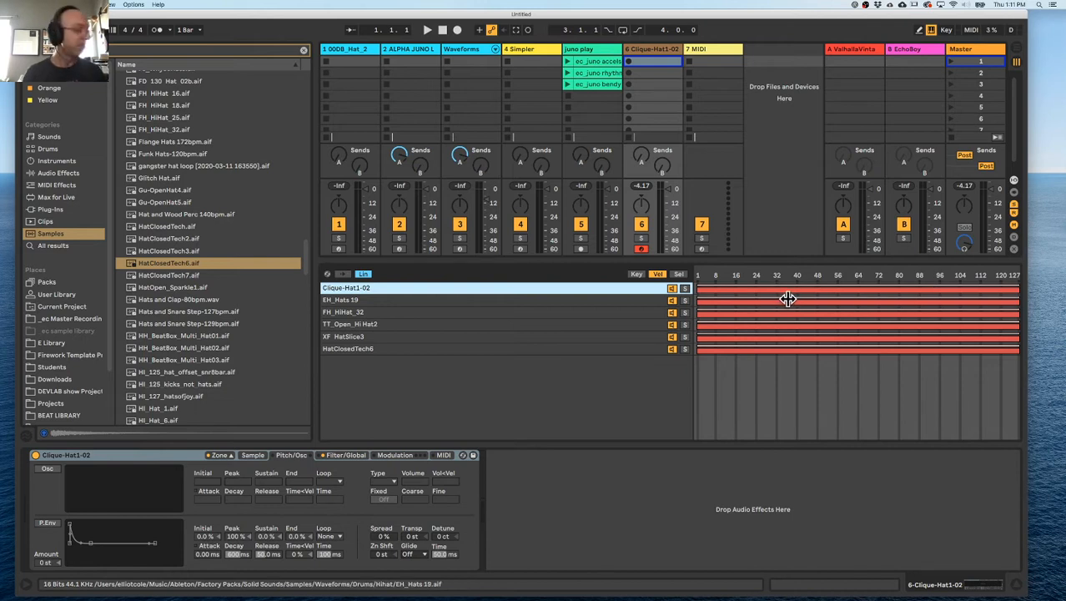
pyautogui.rightClick(706, 289)
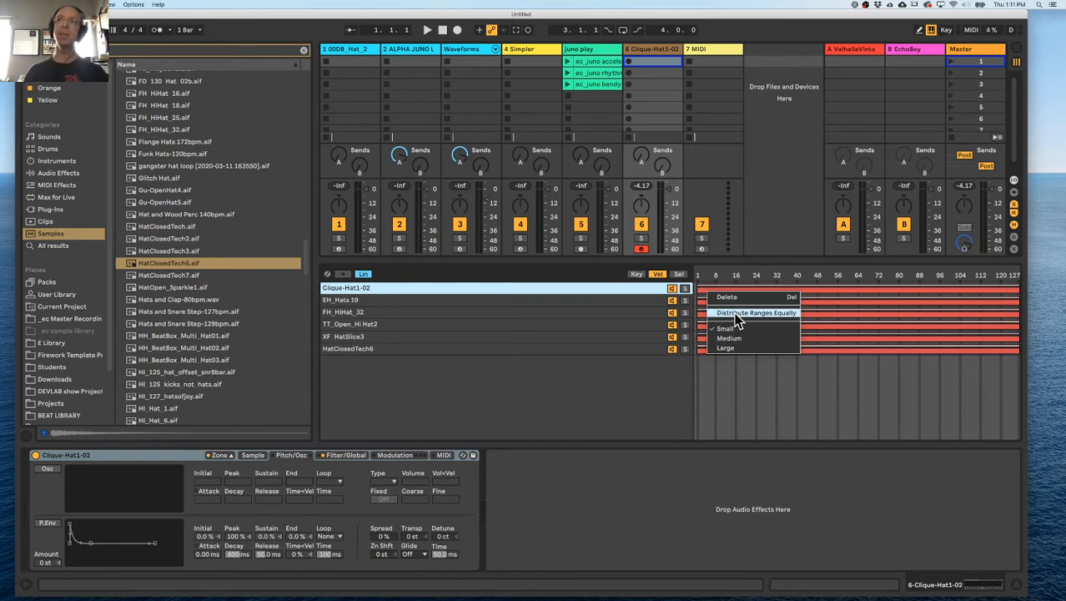
pyautogui.click(737, 313)
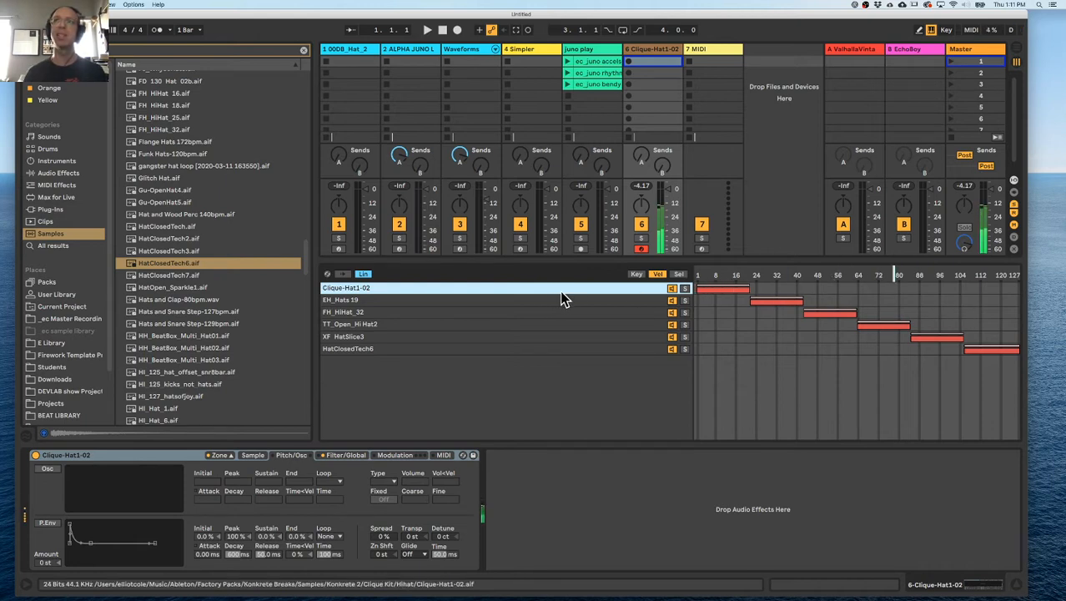
# Show the Sampler's Sample settings and inspect the waveforms of XF_HatSlice3 and FH_HiHat_32
pyautogui.click(246, 455)
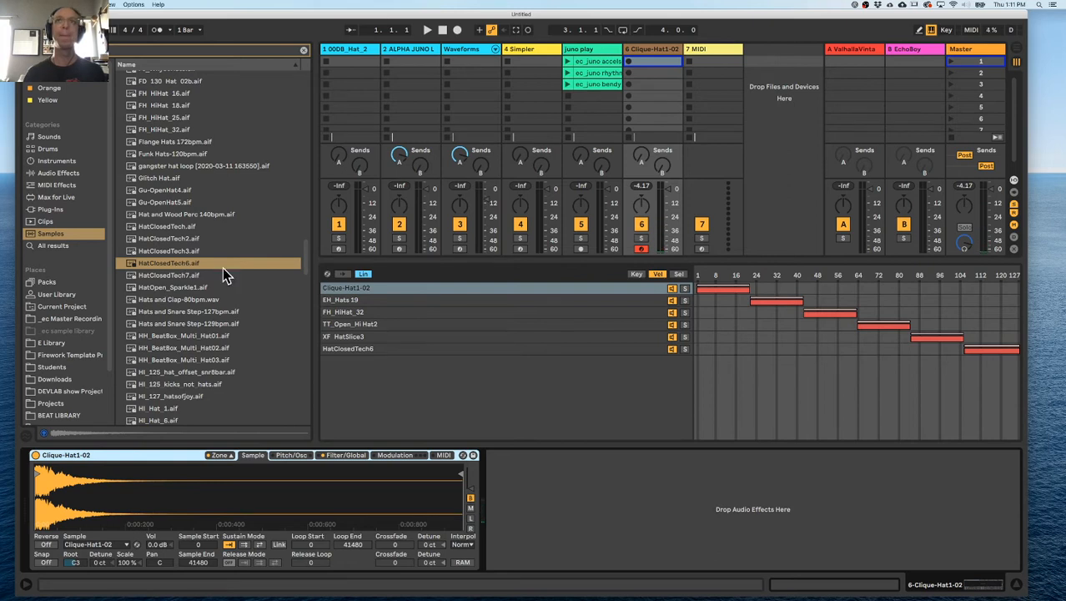
pyautogui.click(398, 338)
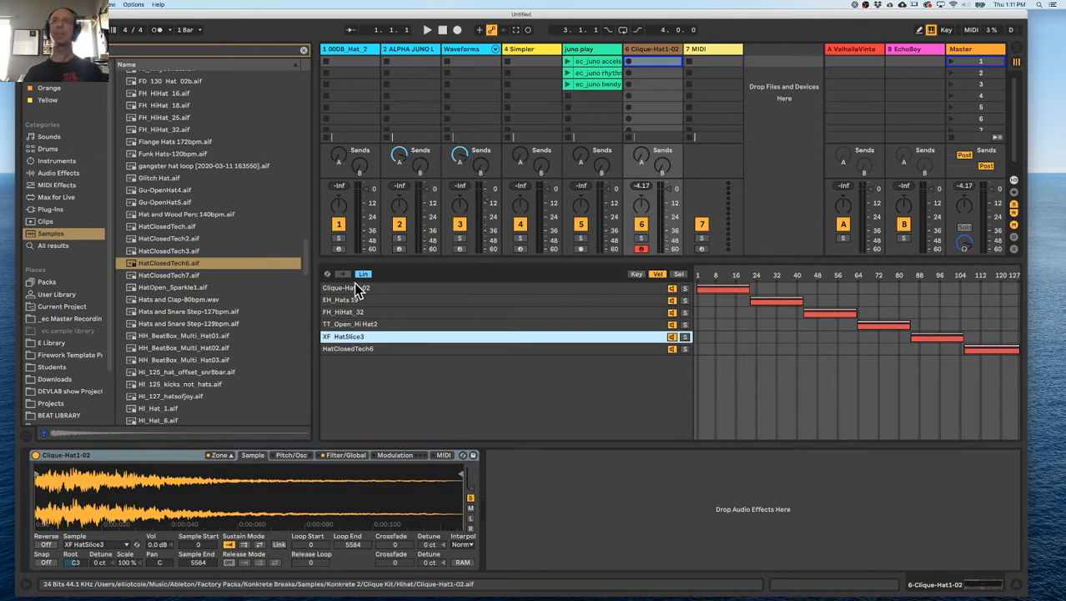
pyautogui.click(706, 313)
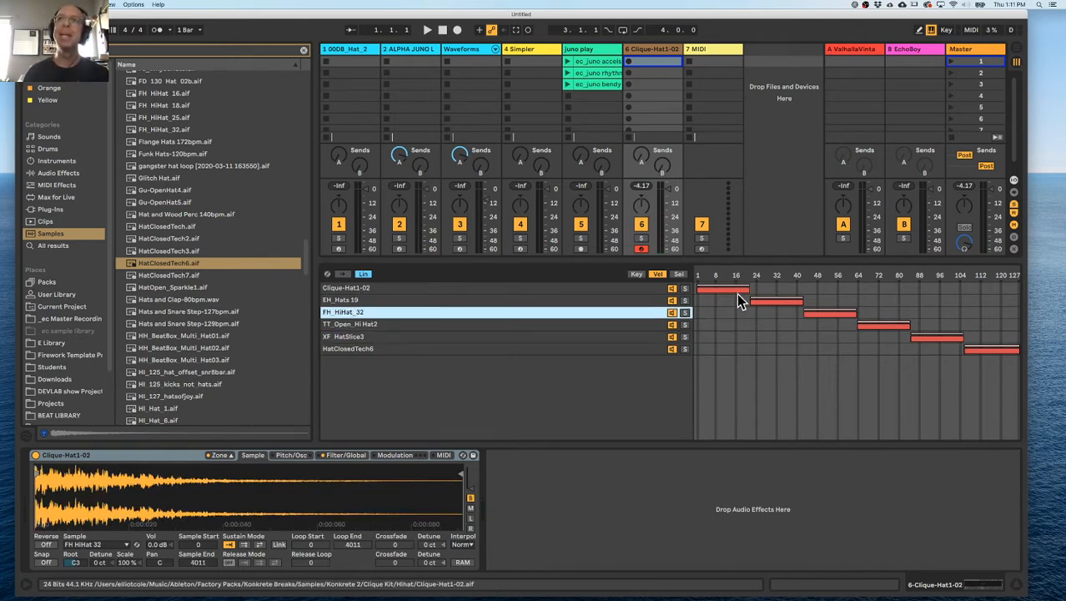
# Select all six hat layers and extend their velocity zones upward, the first to about 39, with fades across the overlaps
pyautogui.press('super+a')
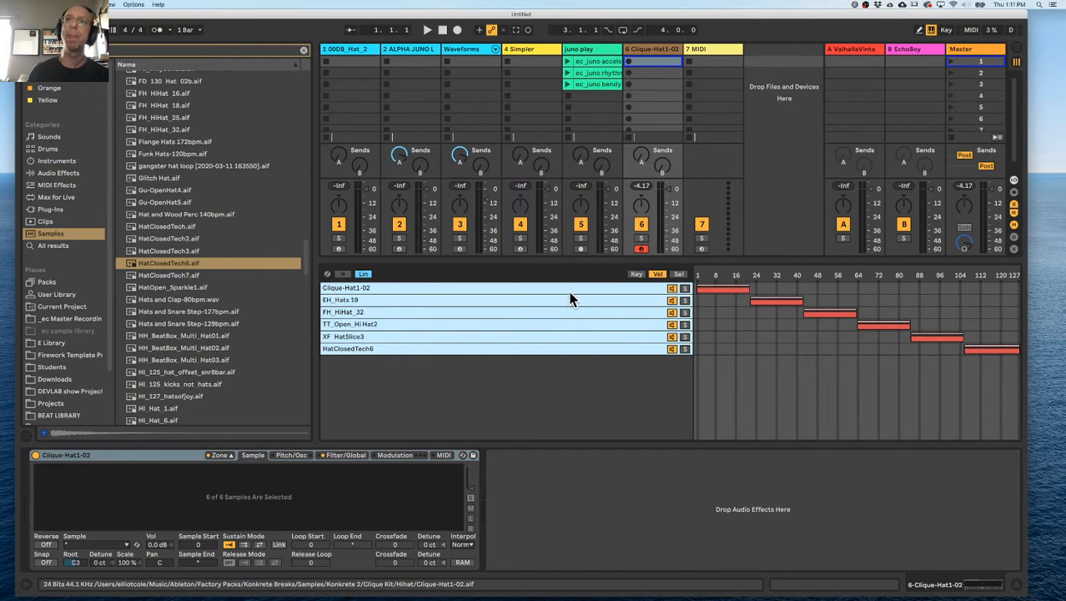
pyautogui.moveTo(749, 289); pyautogui.dragTo(793, 298)
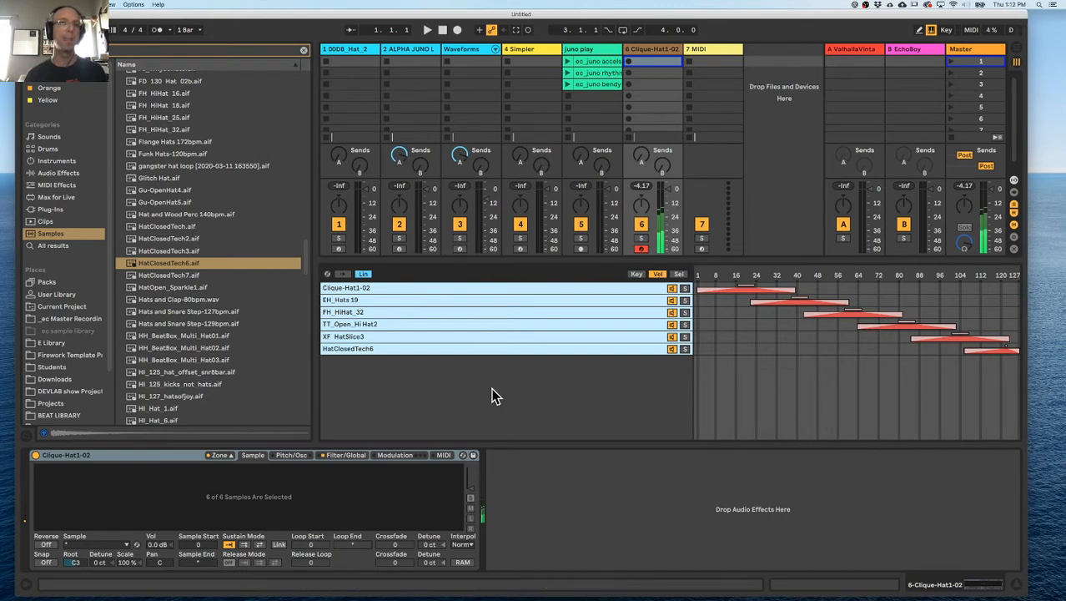
# View the Sampler's pitch and filter sections, turn off the filter envelope, and set the volume envelope's decay to 5.92 s
pyautogui.click(296, 457)
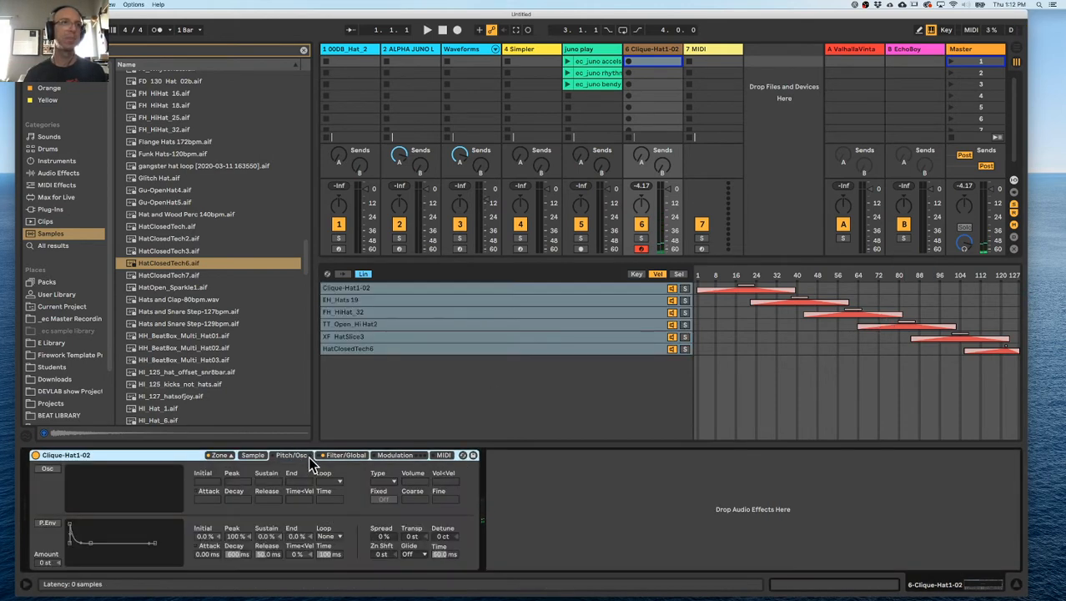
pyautogui.click(337, 459)
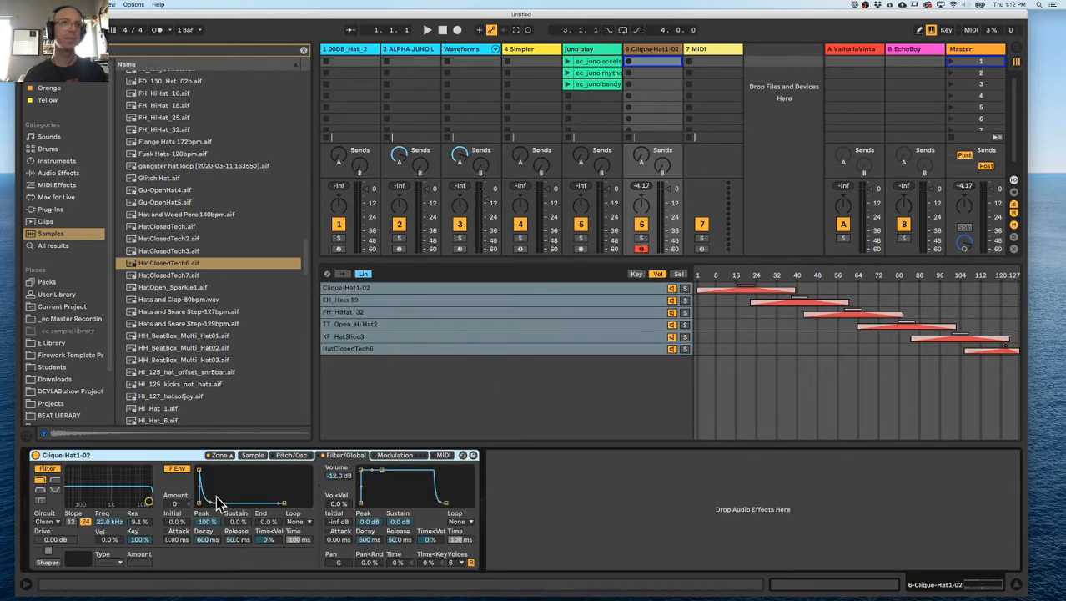
pyautogui.click(177, 468)
pyautogui.moveTo(382, 469); pyautogui.dragTo(389, 470)
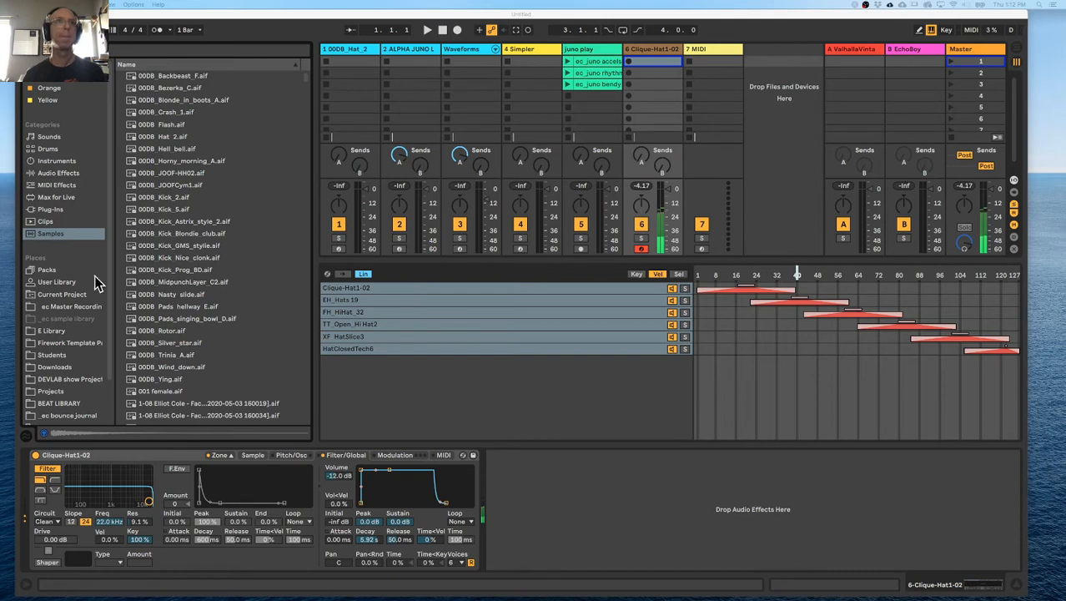
# Select the XF_HatSlice3 layer, search the sample browser for "hatslice", and preview XF_HatSlice3.aif
pyautogui.click(359, 335)
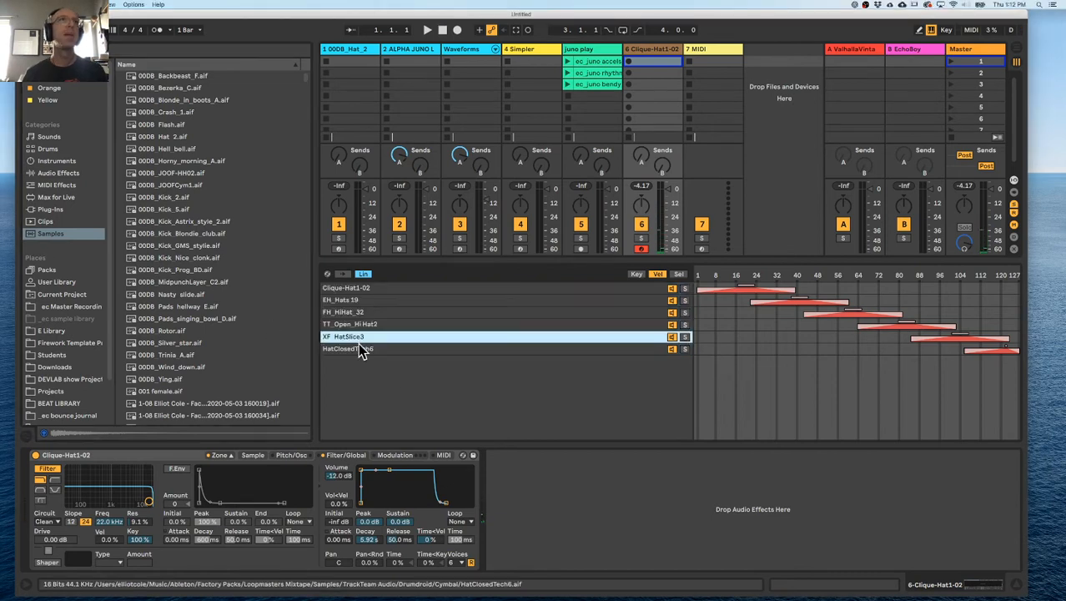
pyautogui.click(151, 48)
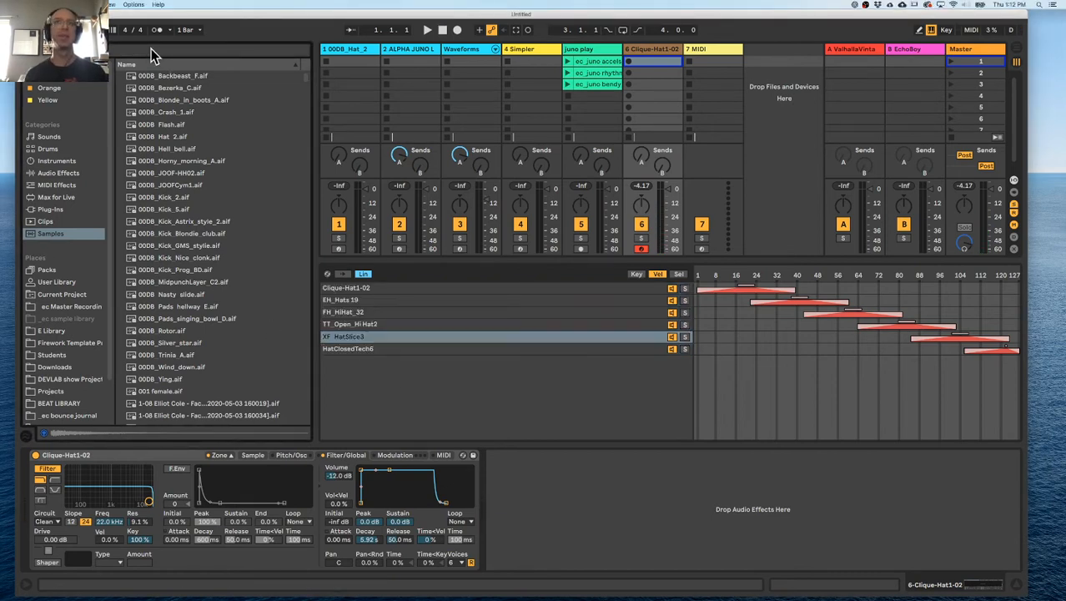
pyautogui.write('hatslice')
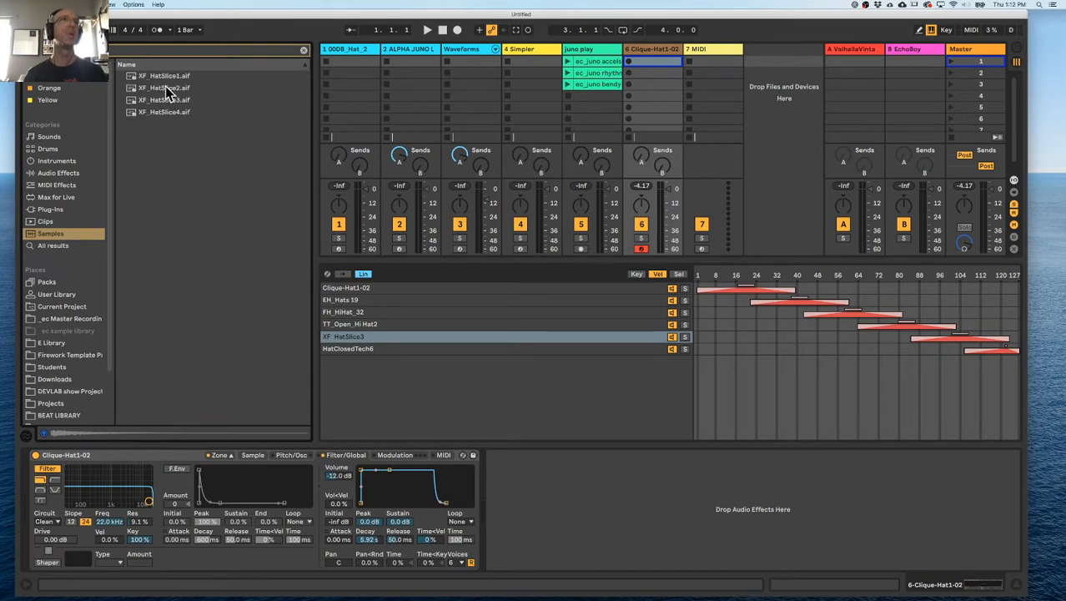
pyautogui.click(176, 99)
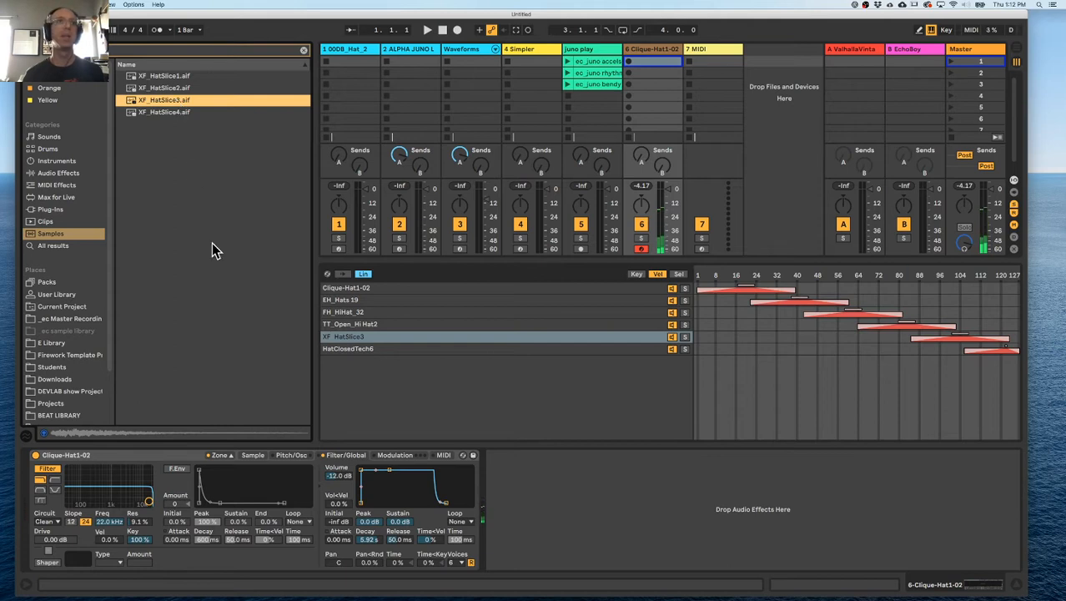
# Inspect the XF_HatSlice3 layer's waveform and set the Sampler's global volume to 0.00 dB
pyautogui.click(237, 454)
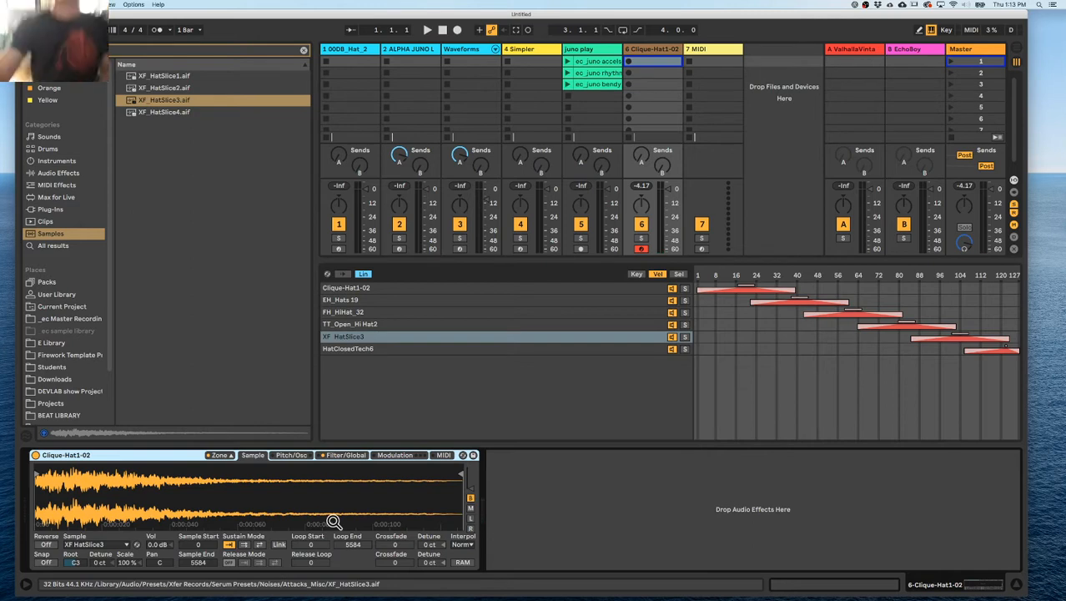
pyautogui.click(344, 457)
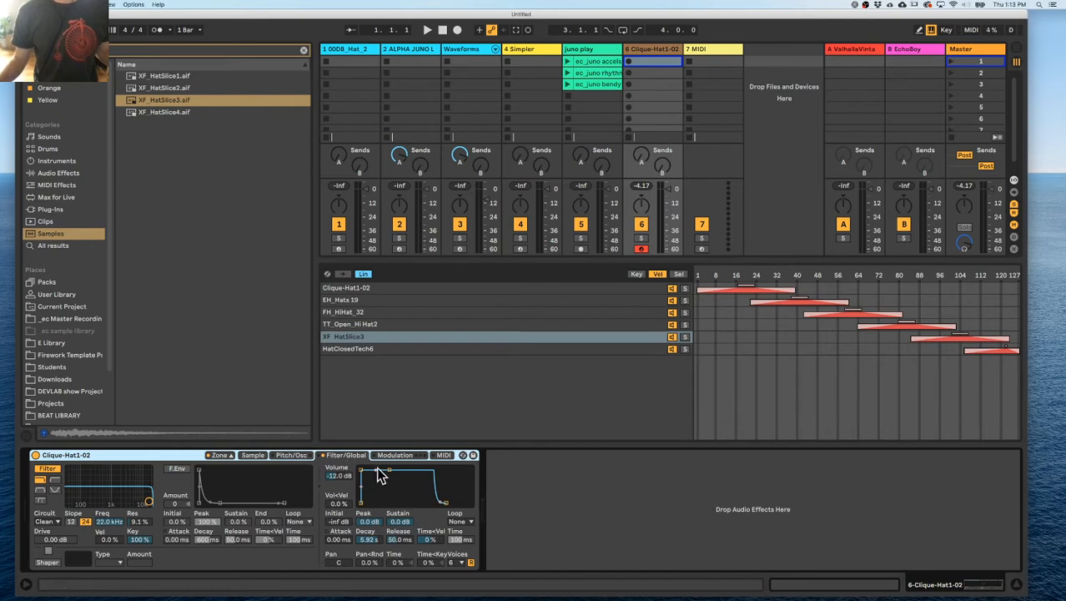
pyautogui.moveTo(337, 478); pyautogui.dragTo(340, 454)
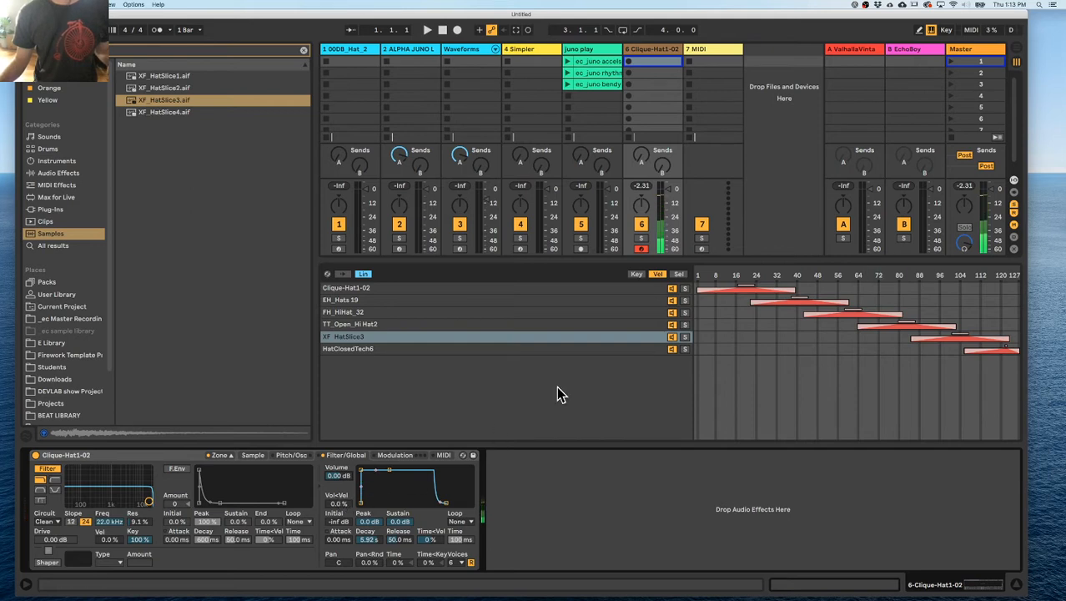
# Delete the EH_Hats 19 layer and extend Clique-Hat1-02's velocity zone up to about 64 to fill the gap
pyautogui.click(457, 300)
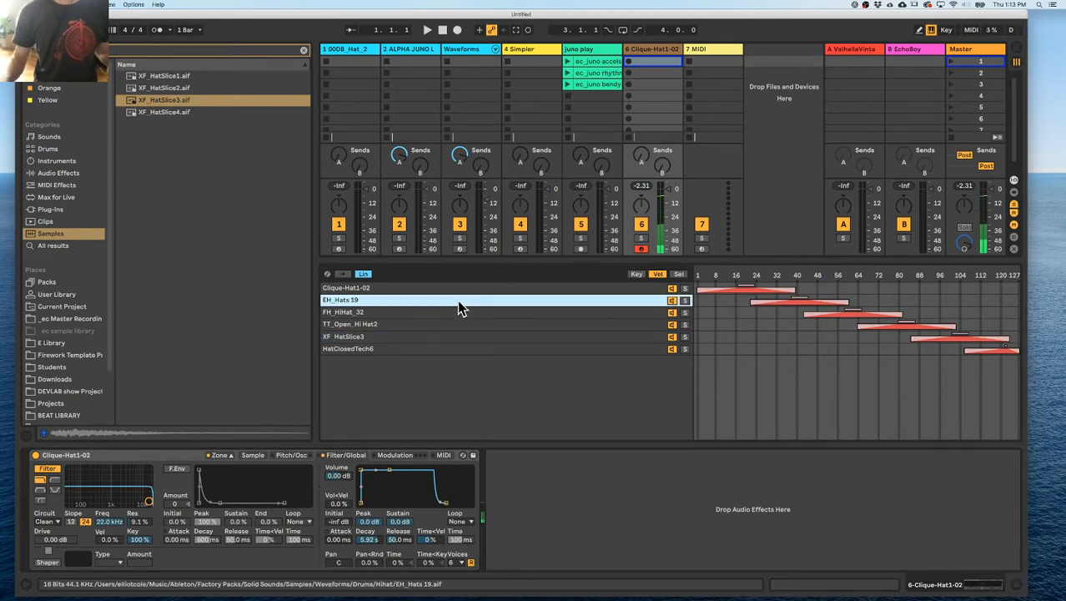
pyautogui.press('Delete')
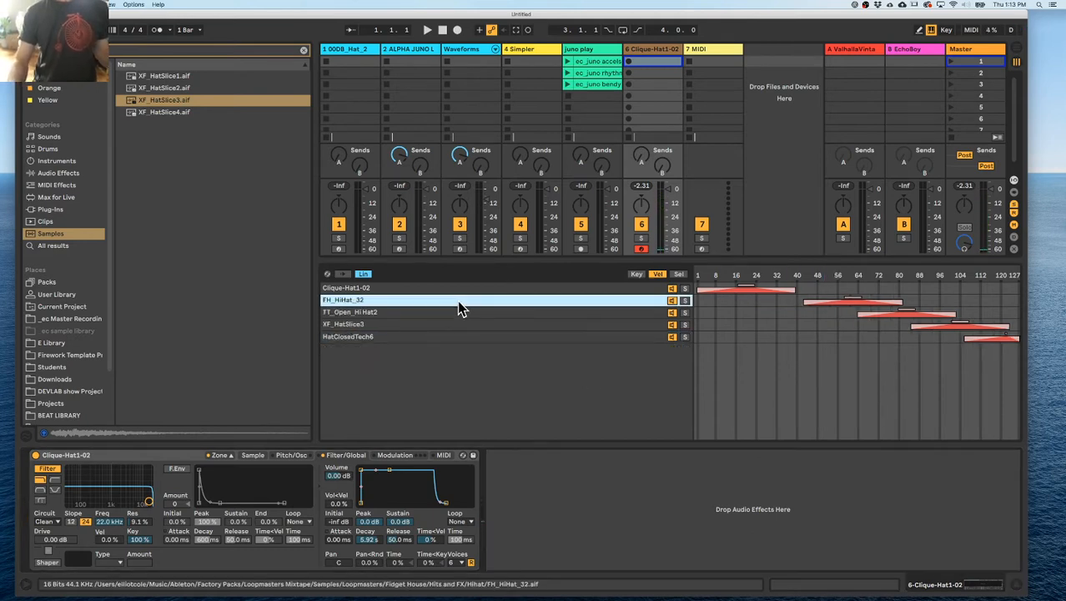
pyautogui.moveTo(795, 289); pyautogui.dragTo(855, 288)
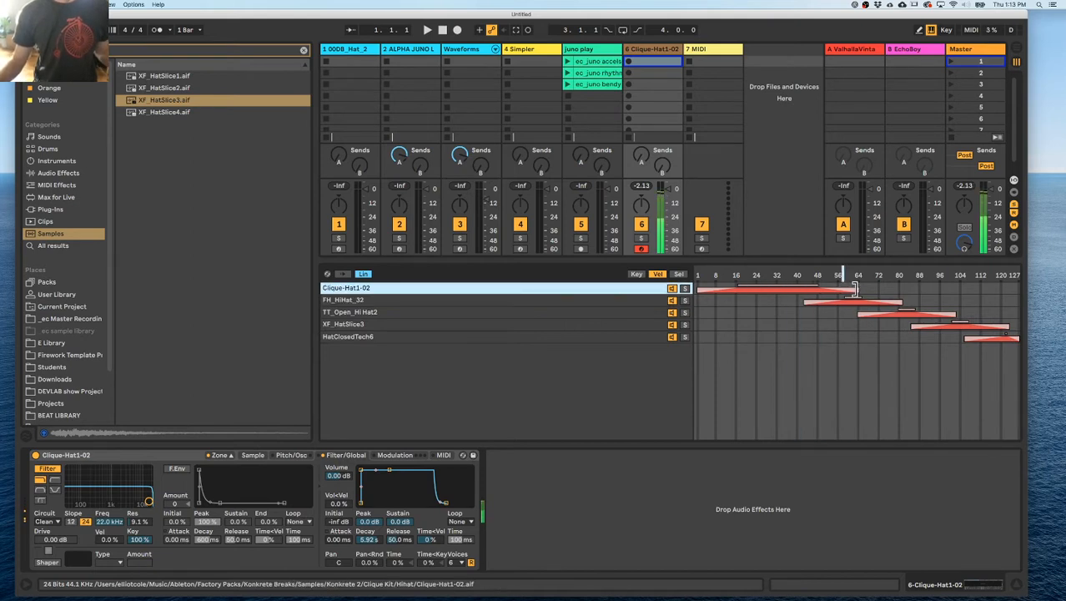
# Open the 00DB_Hat_2 track's zone editor, arm the track for playing, and examine its velocity zones
pyautogui.click(360, 61)
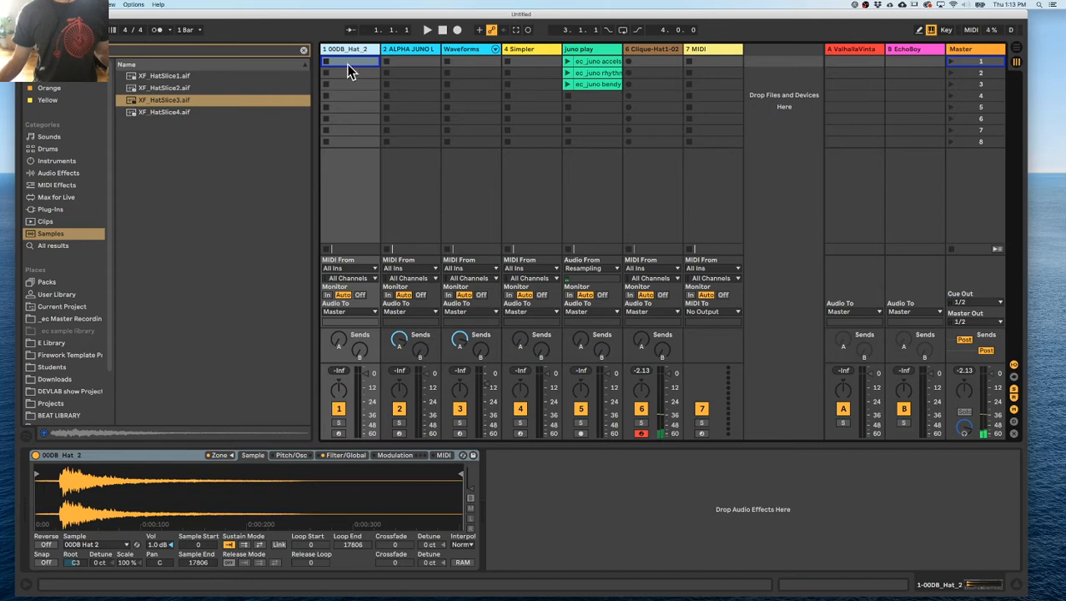
pyautogui.click(219, 455)
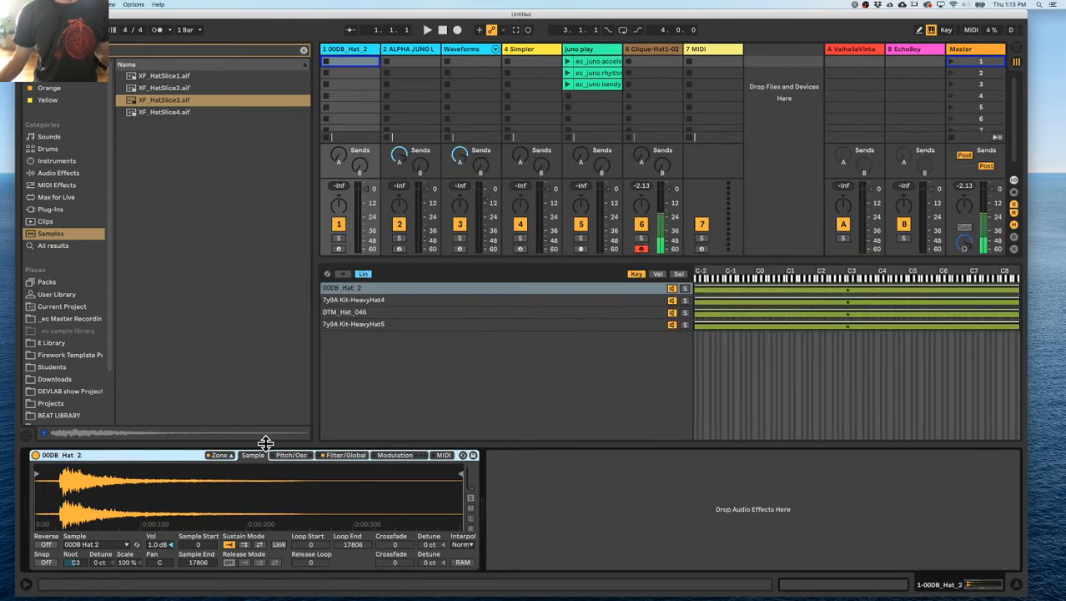
pyautogui.click(349, 247)
pyautogui.click(339, 248)
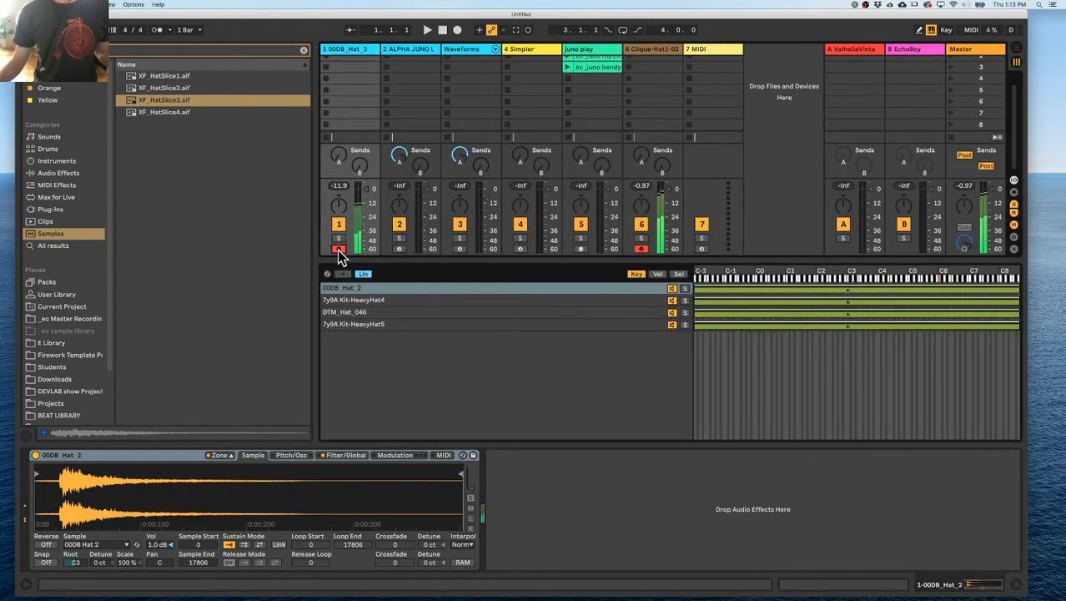
pyautogui.click(657, 273)
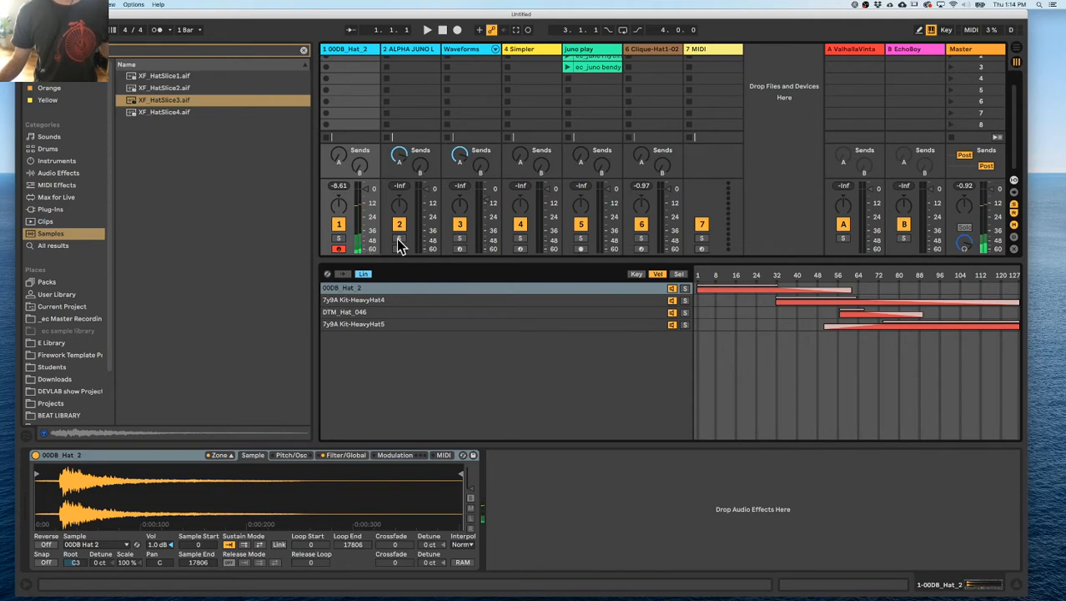
# Return to the Clique-Hat1-02 track, compare its velocity and key zones, and arm it for playing
pyautogui.click(673, 48)
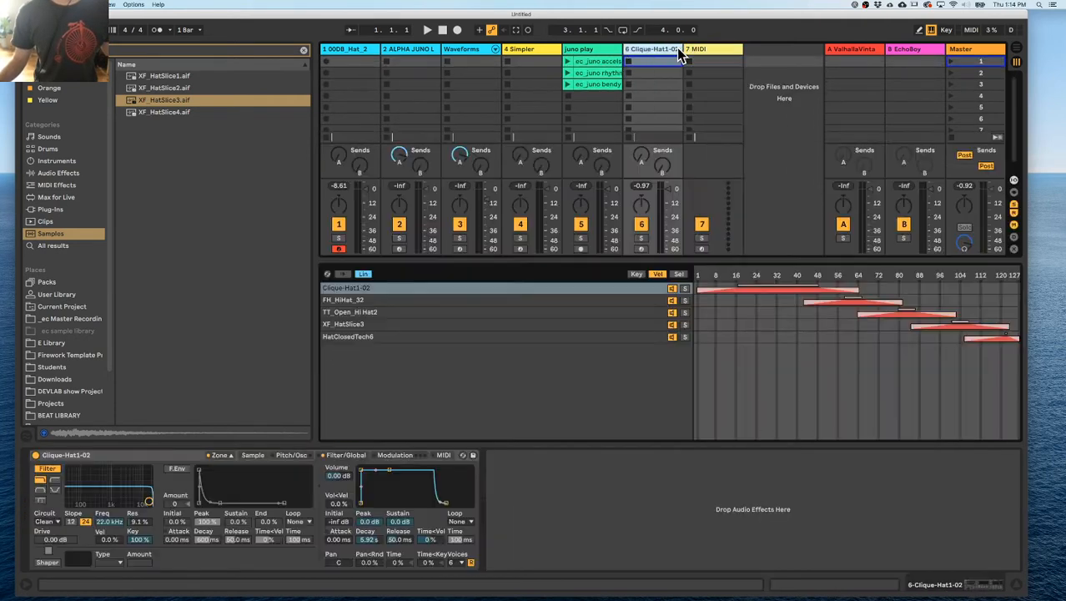
pyautogui.click(636, 275)
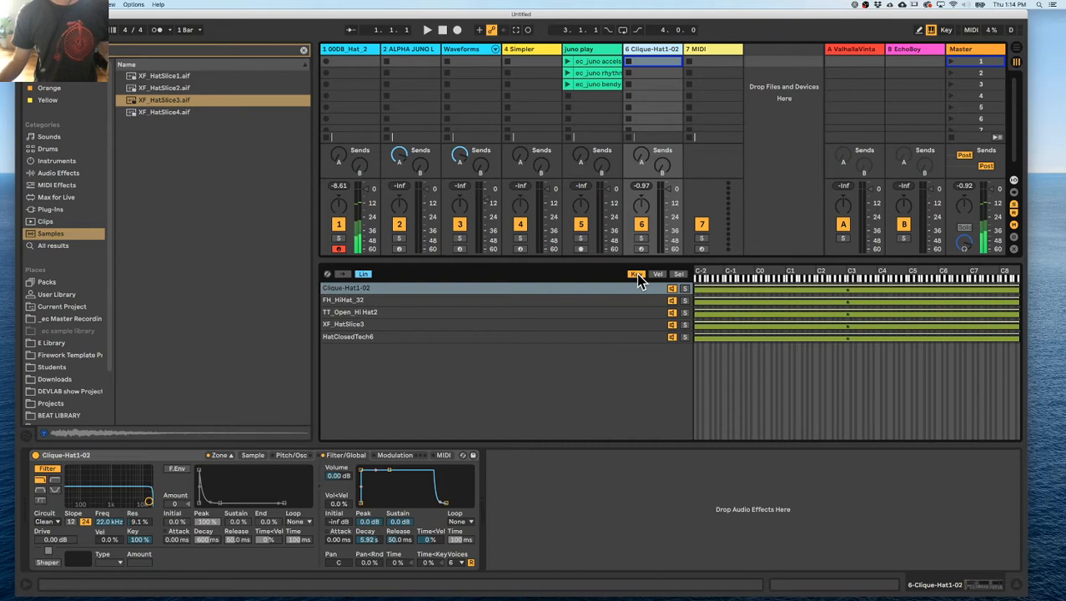
pyautogui.click(659, 274)
pyautogui.click(635, 274)
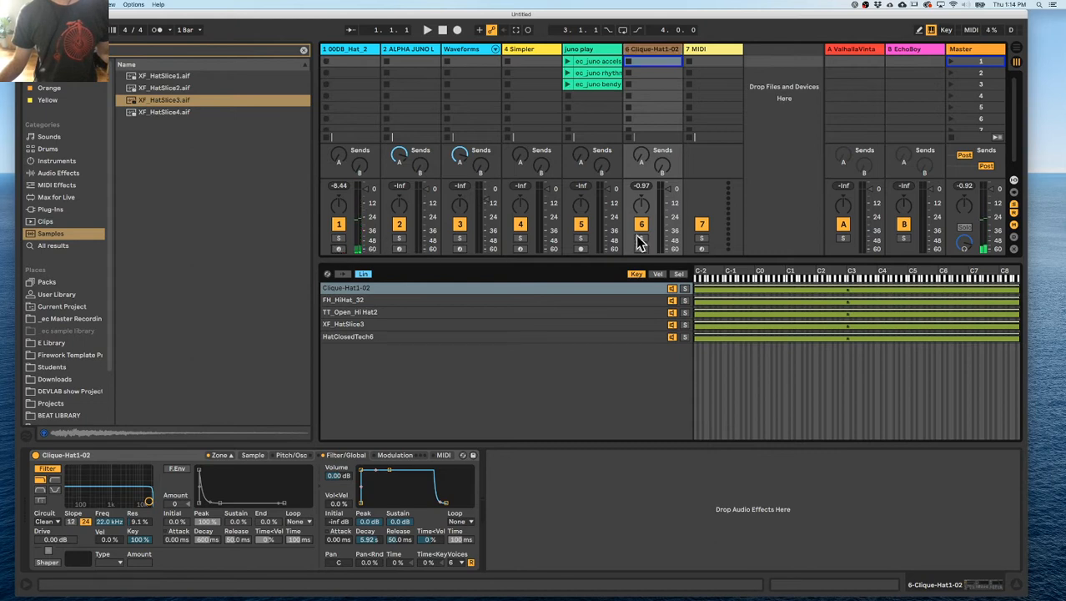
pyautogui.click(641, 249)
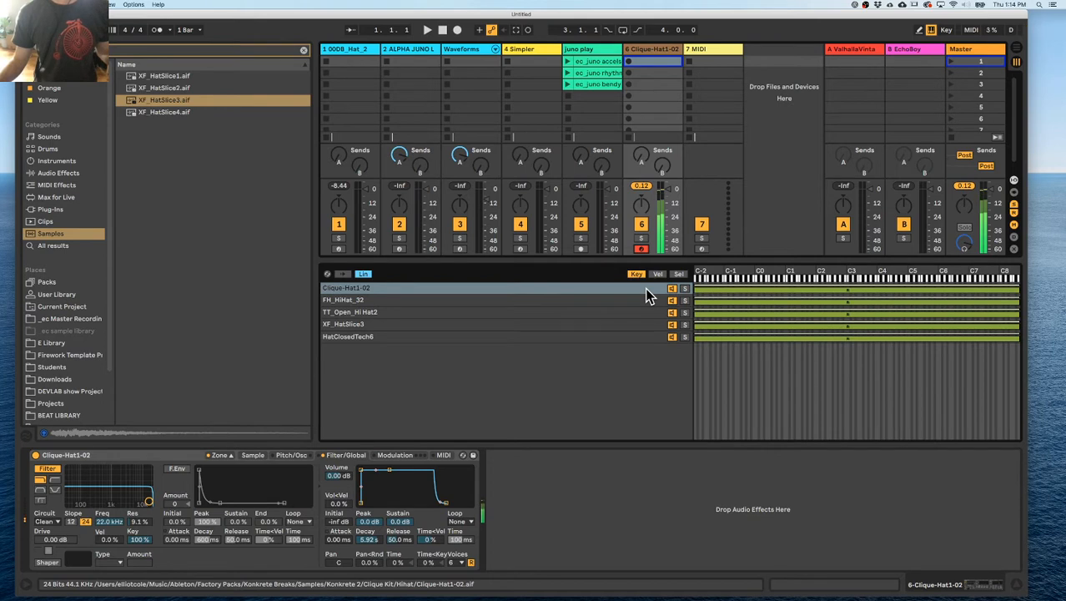
# Show the velocity zones and go through the Clique-Hat1-02, TT_Open_Hi Hat2 and HatClosedTech6 layers, ending on TT_Open_Hi Hat2
pyautogui.click(655, 273)
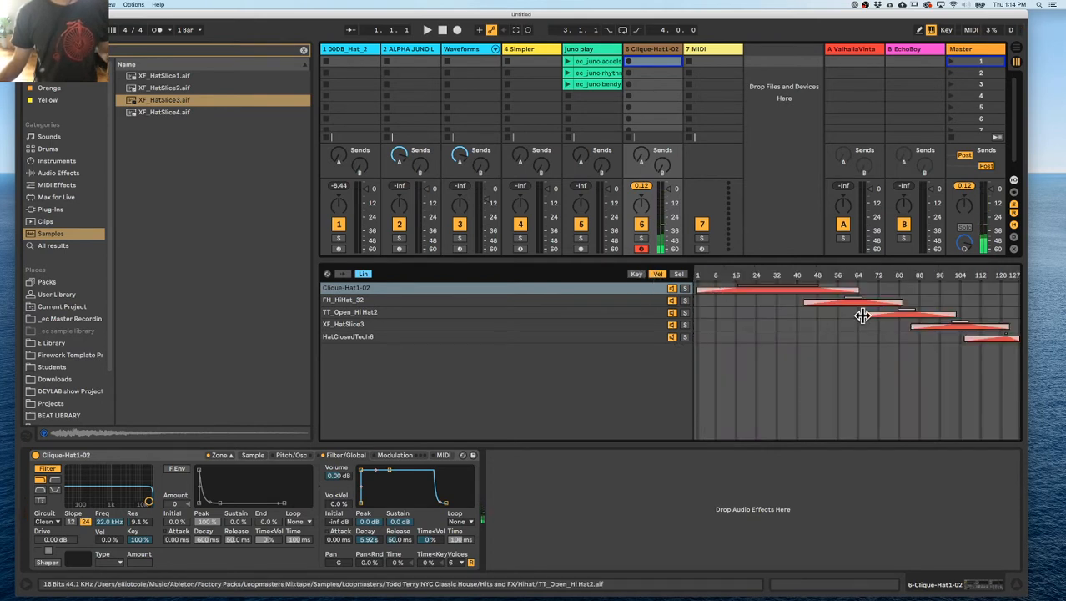
pyautogui.click(462, 312)
pyautogui.click(477, 289)
pyautogui.click(474, 315)
pyautogui.click(477, 335)
pyautogui.click(481, 313)
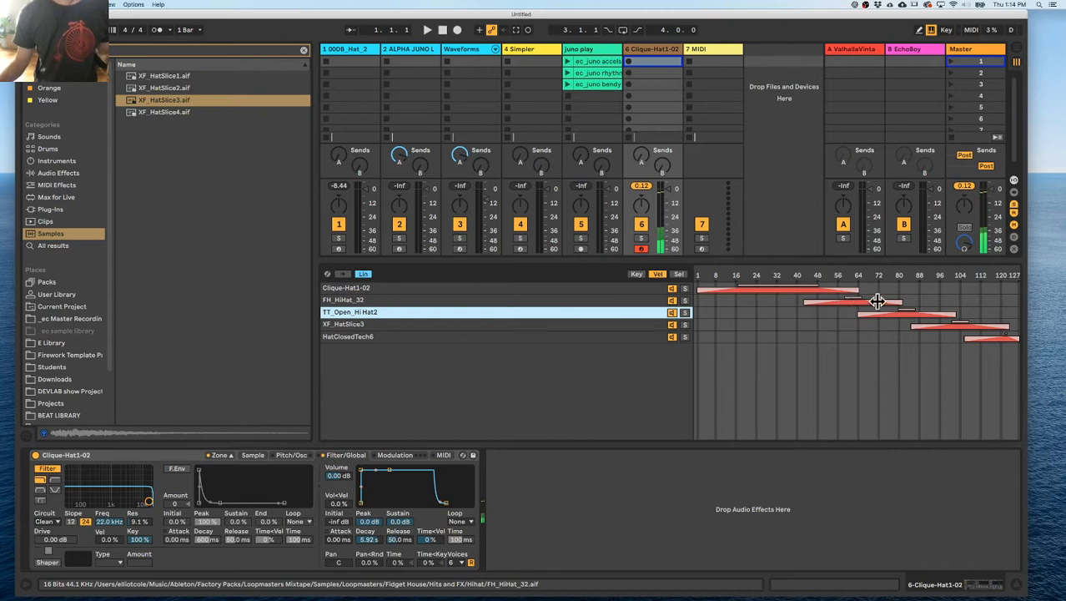
# Widen the hat velocity zones, Clique-Hat1-02 up to about 81 and HatClosedTech6 down to about 68, and set the Sampler's volume to -6.75 dB
pyautogui.moveTo(856, 289); pyautogui.dragTo(869, 345)
pyautogui.moveTo(667, 190)
pyautogui.mouseDown()
pyautogui.moveTo(667, 199)
pyautogui.moveTo(667, 189)
pyautogui.mouseUp()
pyautogui.moveTo(332, 475); pyautogui.dragTo(332, 494)
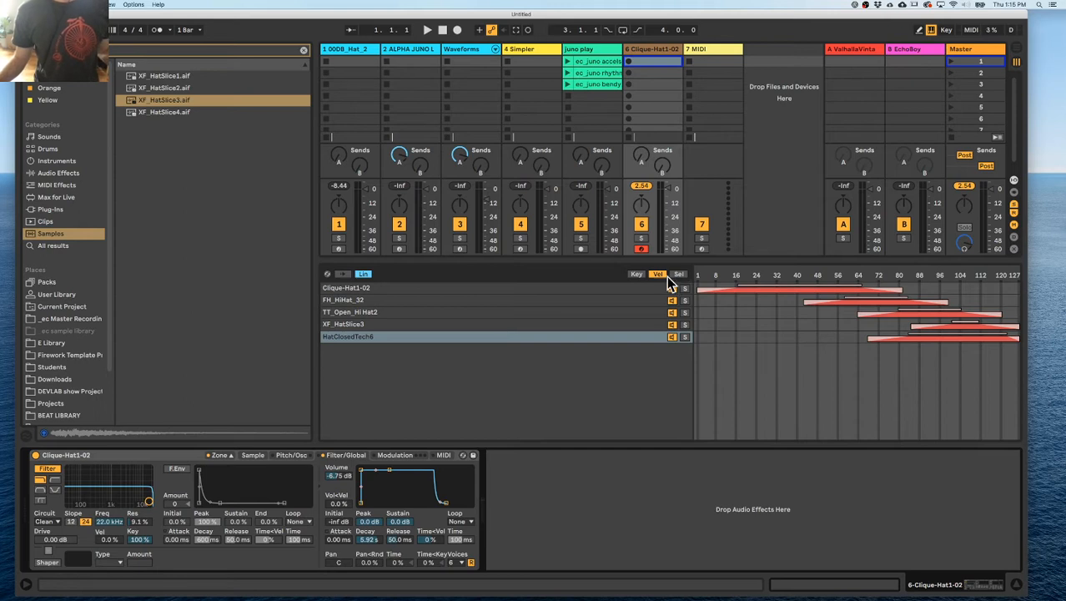
# Show the hat layers' key zones, browse the Waveforms track's AKWF layers, and arm that track for playing
pyautogui.click(634, 274)
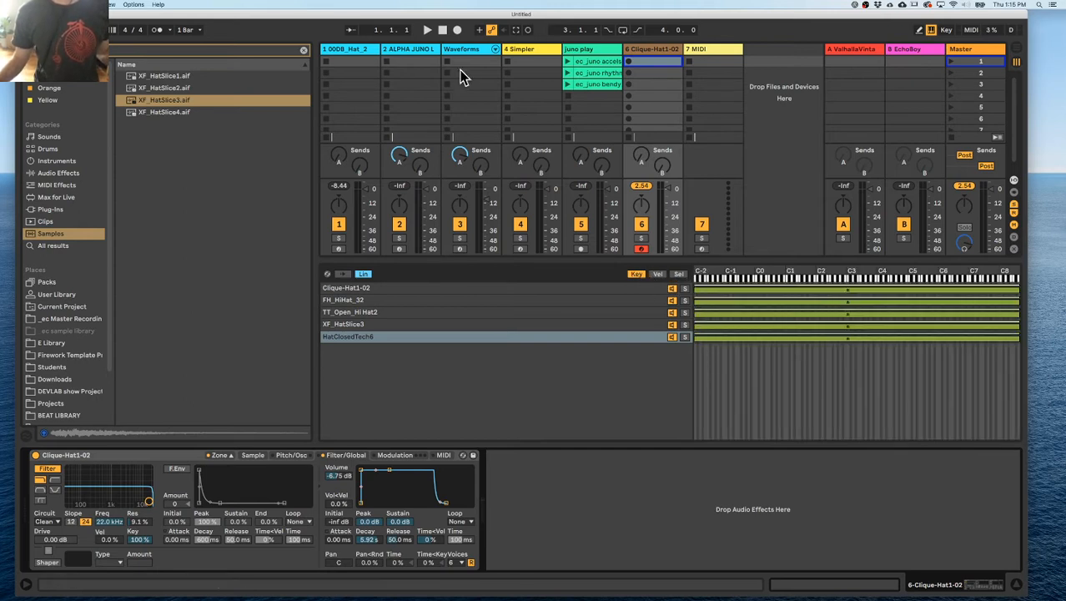
pyautogui.click(469, 50)
pyautogui.scroll(-3, 539, 307)
pyautogui.scroll(3, 538, 307)
pyautogui.click(543, 290)
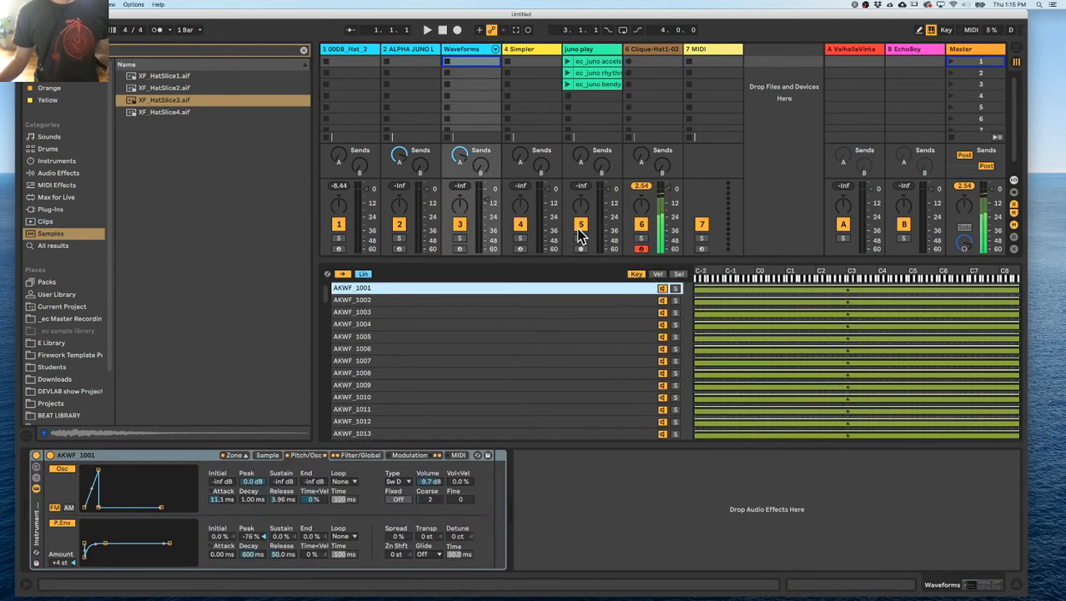
pyautogui.click(459, 250)
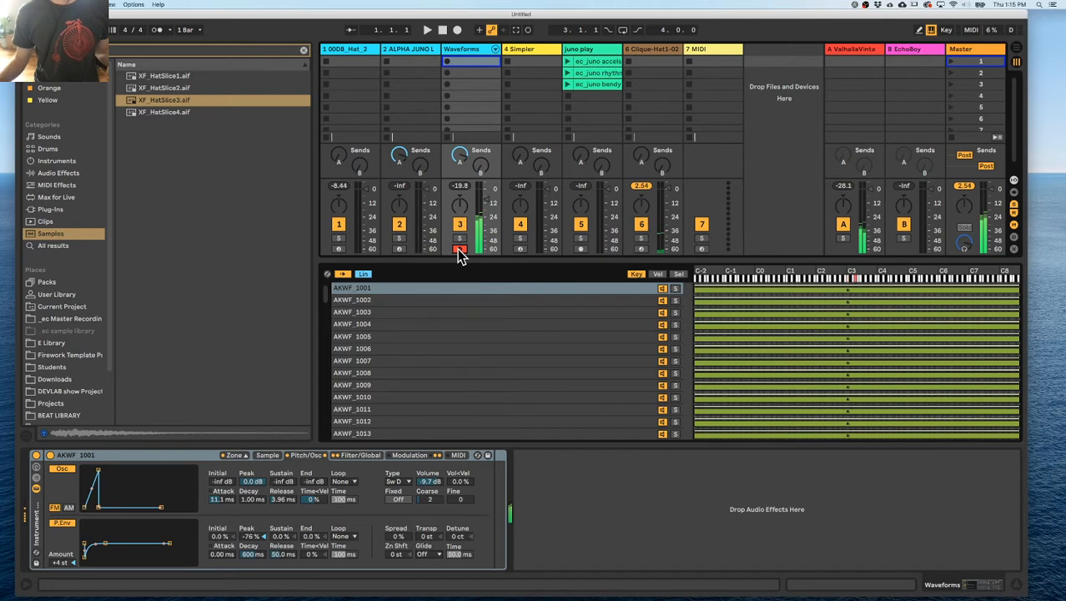
# Add a track after Clique-Hat1-02 and load an empty Sampler onto it from the browser's instruments
pyautogui.click(653, 51)
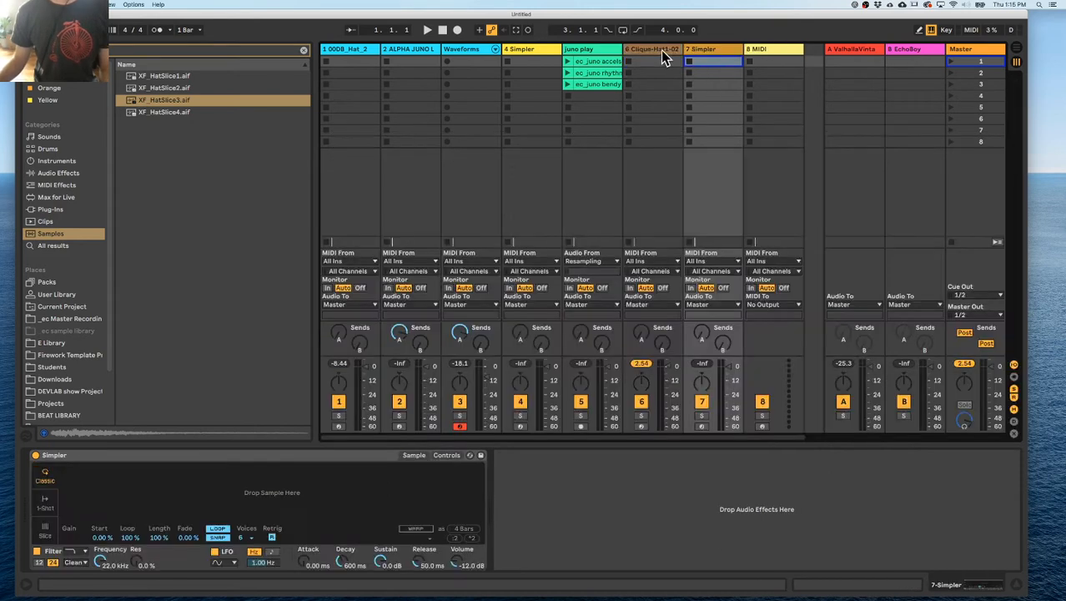
pyautogui.click(714, 51)
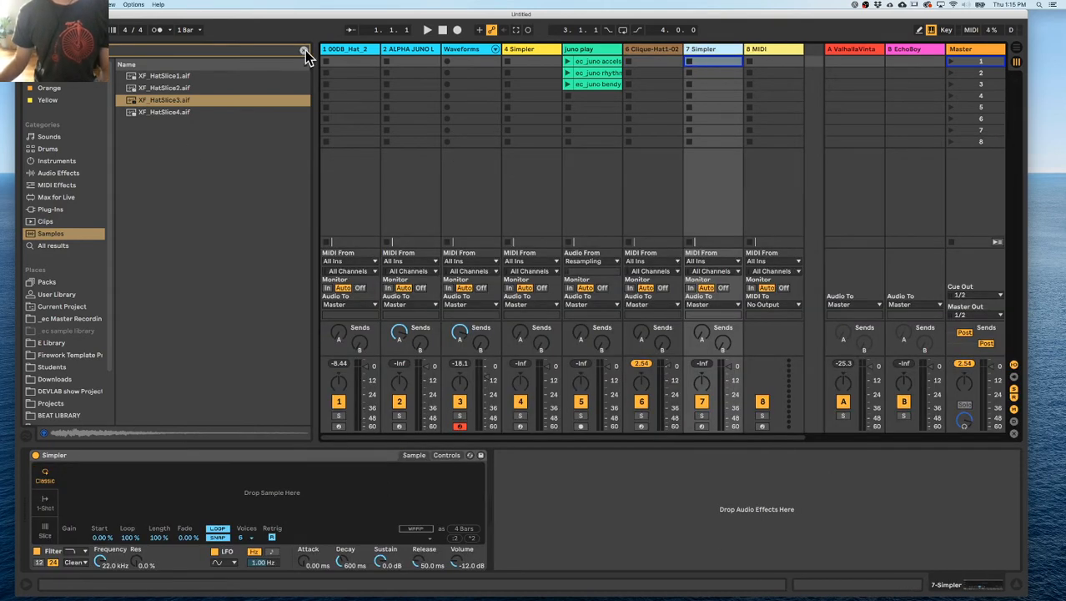
pyautogui.click(304, 51)
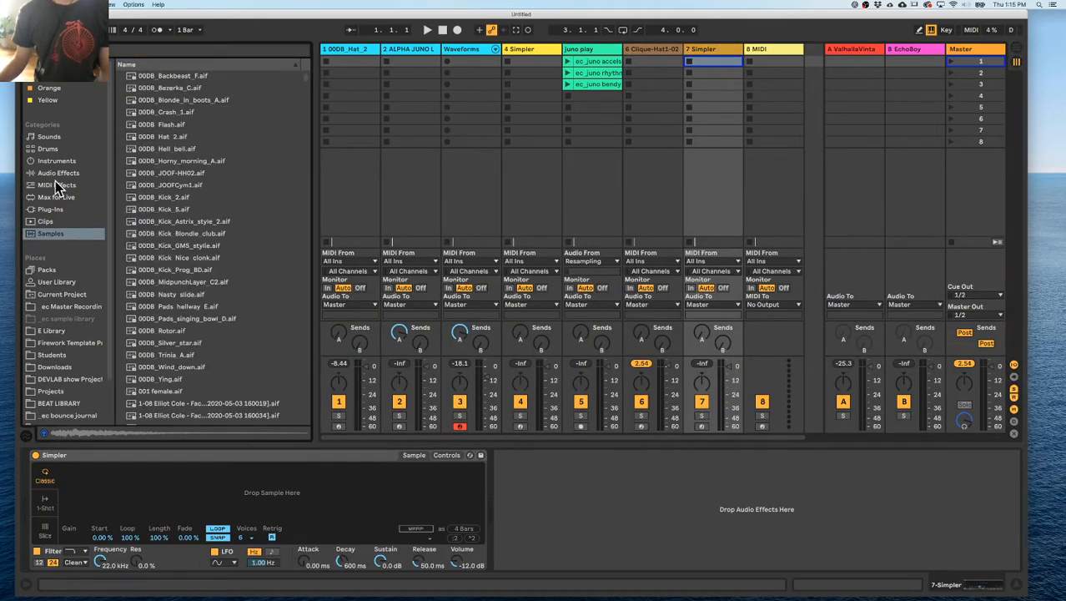
pyautogui.click(117, 44)
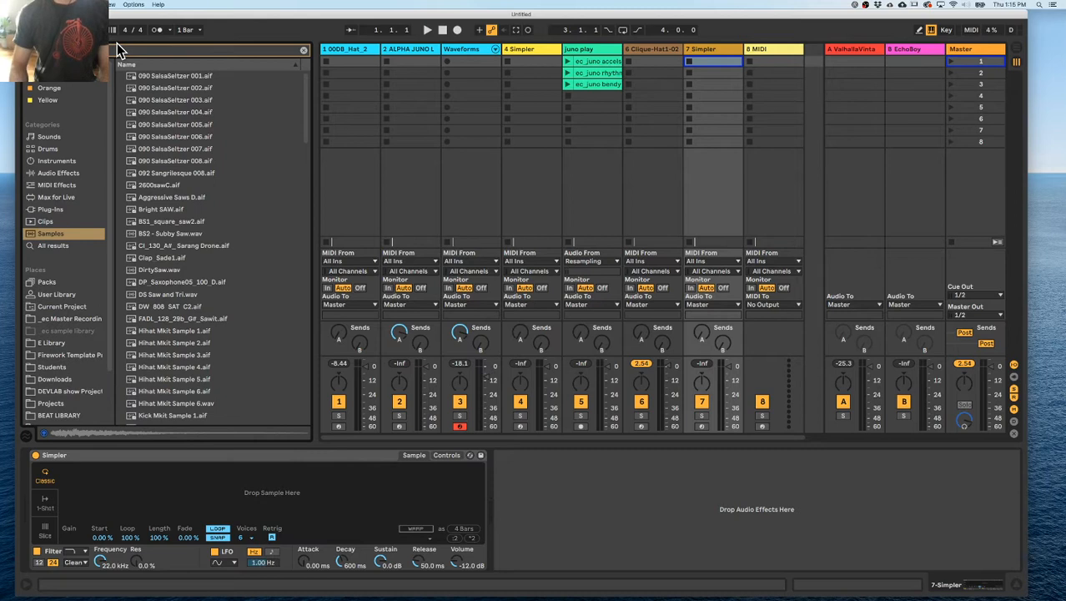
pyautogui.click(58, 161)
pyautogui.moveTo(137, 137); pyautogui.dragTo(701, 49)
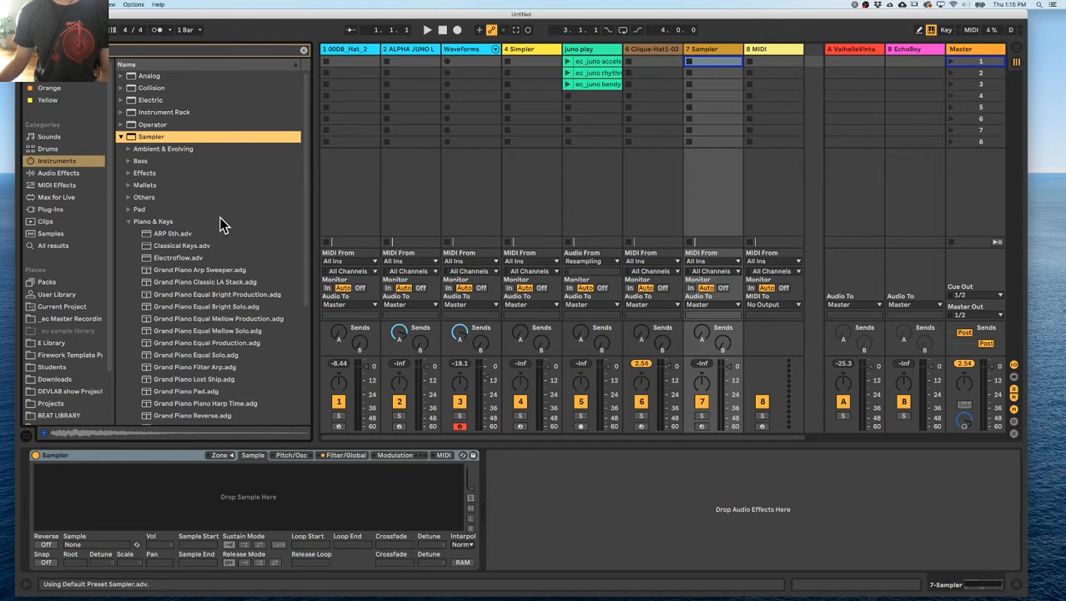
# Clear the browser search and open the AKWF_0010 folder under E Library's Synth Samples-Waveforms from Prillaman, AKWF (single cycle)
pyautogui.click(128, 221)
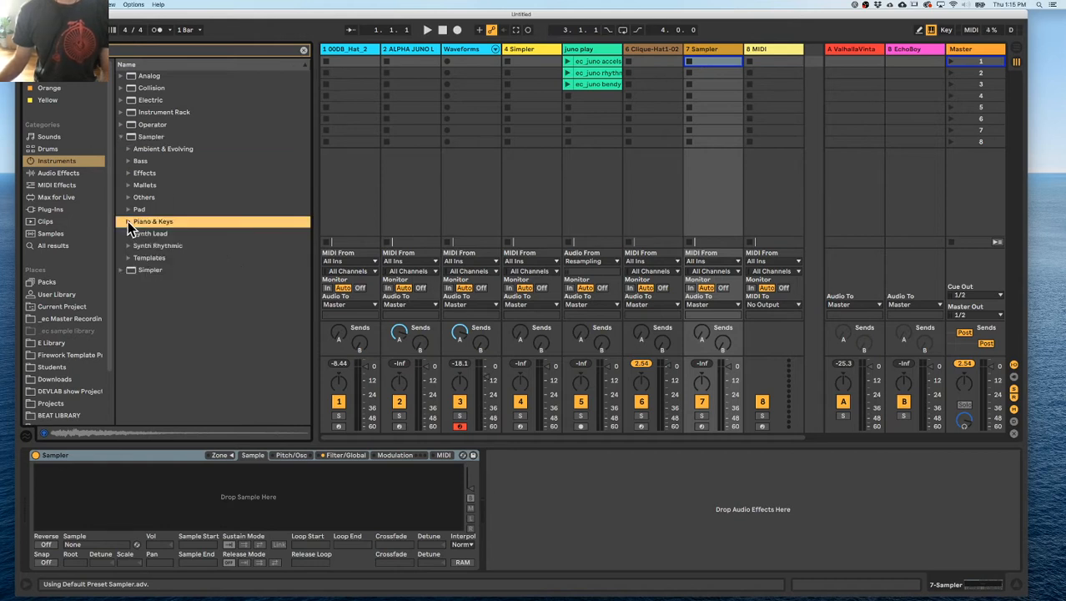
pyautogui.click(53, 246)
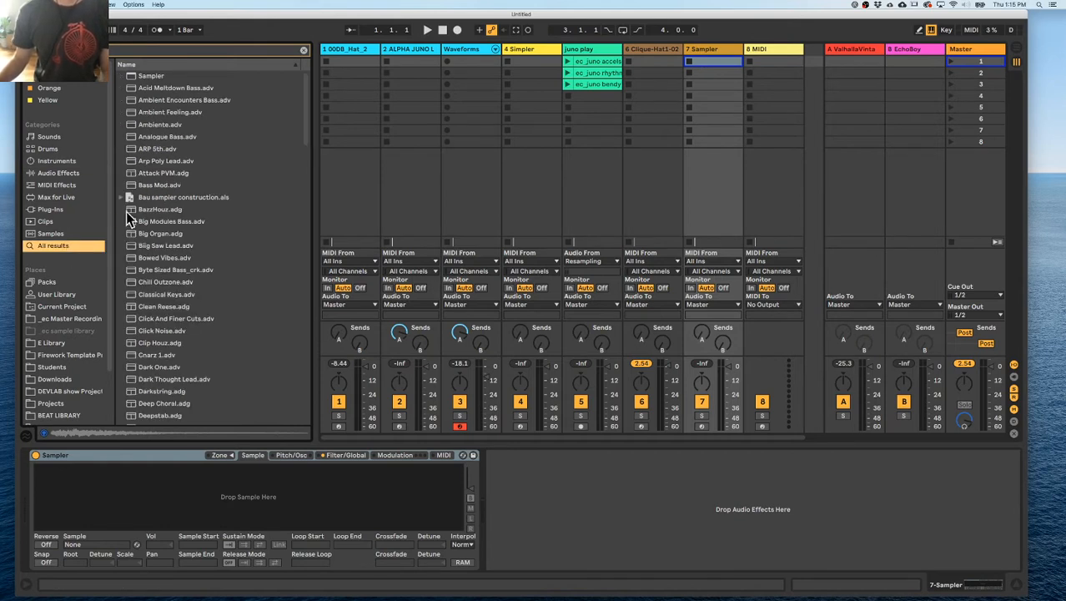
pyautogui.click(66, 344)
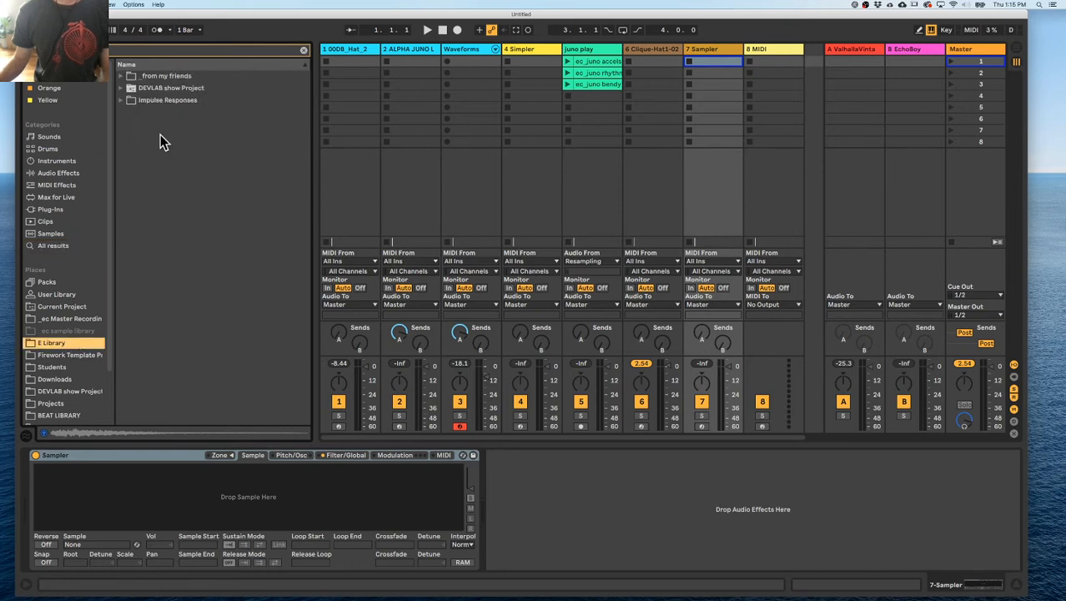
pyautogui.click(304, 50)
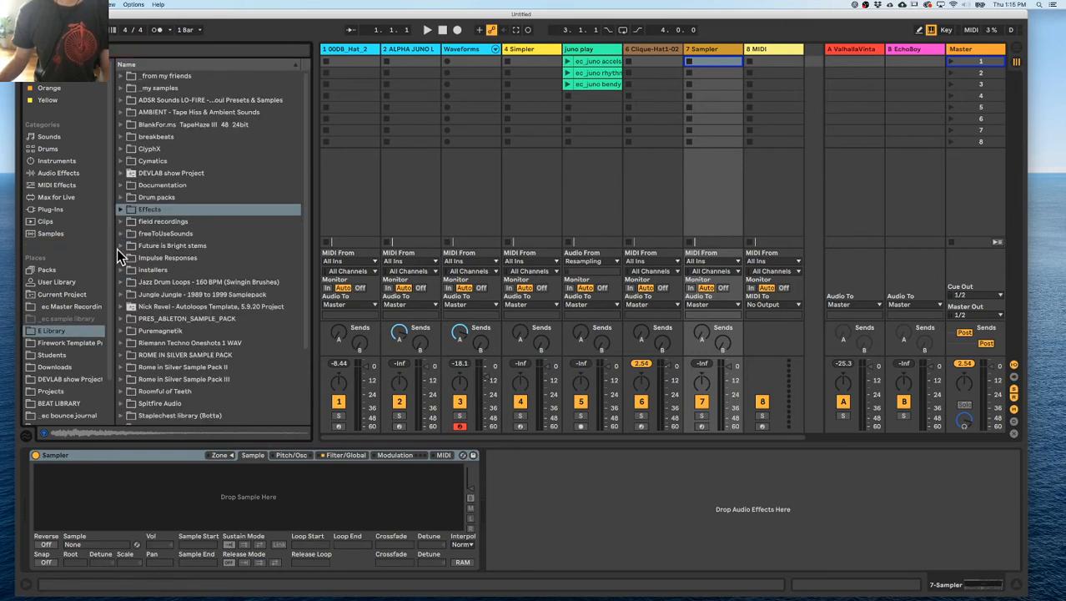
pyautogui.scroll(-4, 131, 326)
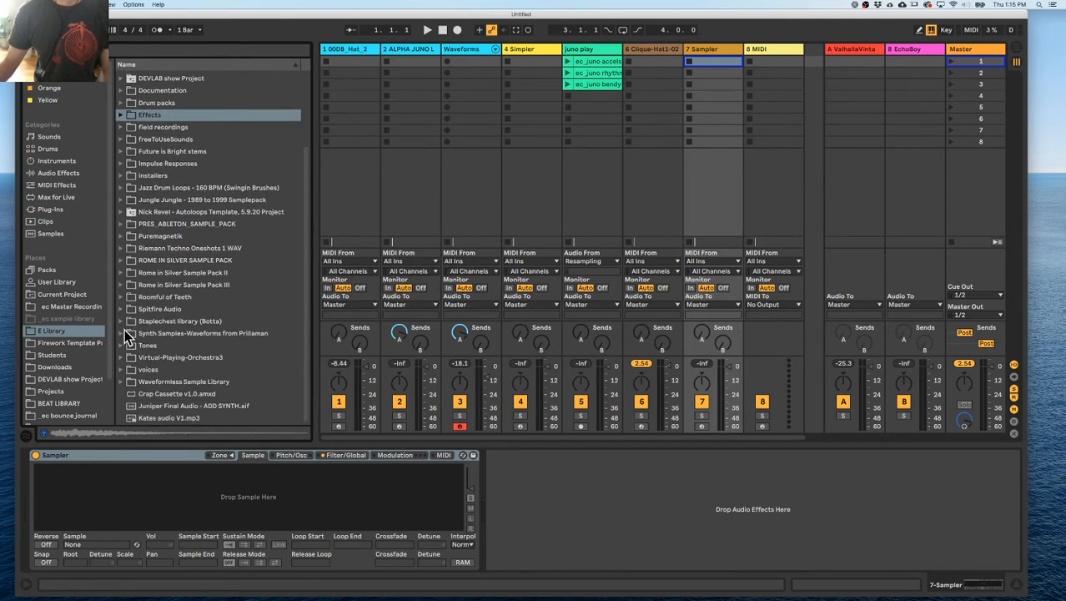
pyautogui.click(122, 333)
pyautogui.click(142, 289)
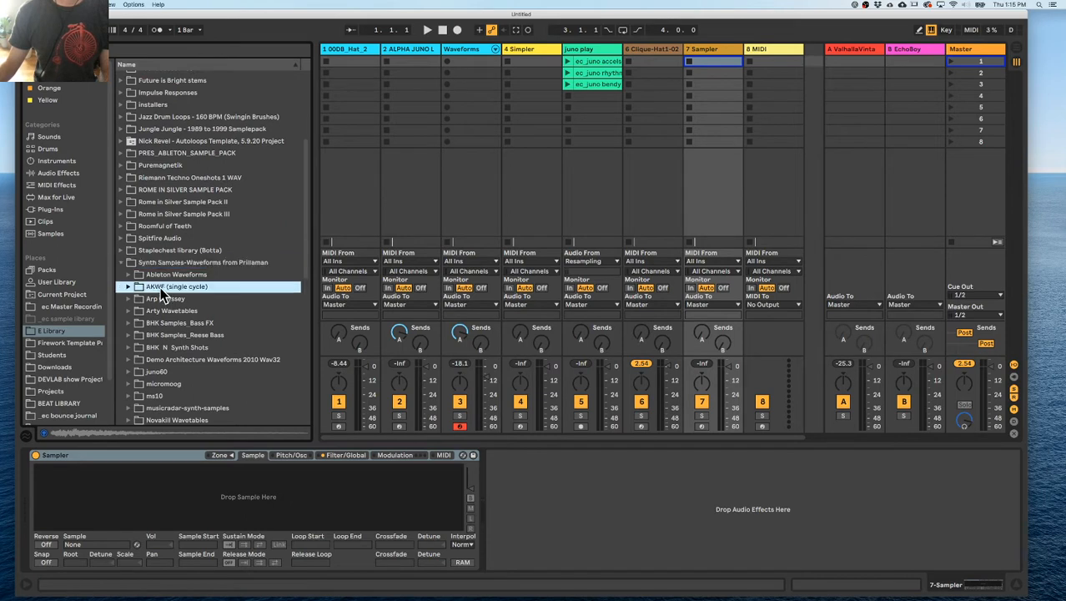
pyautogui.click(127, 288)
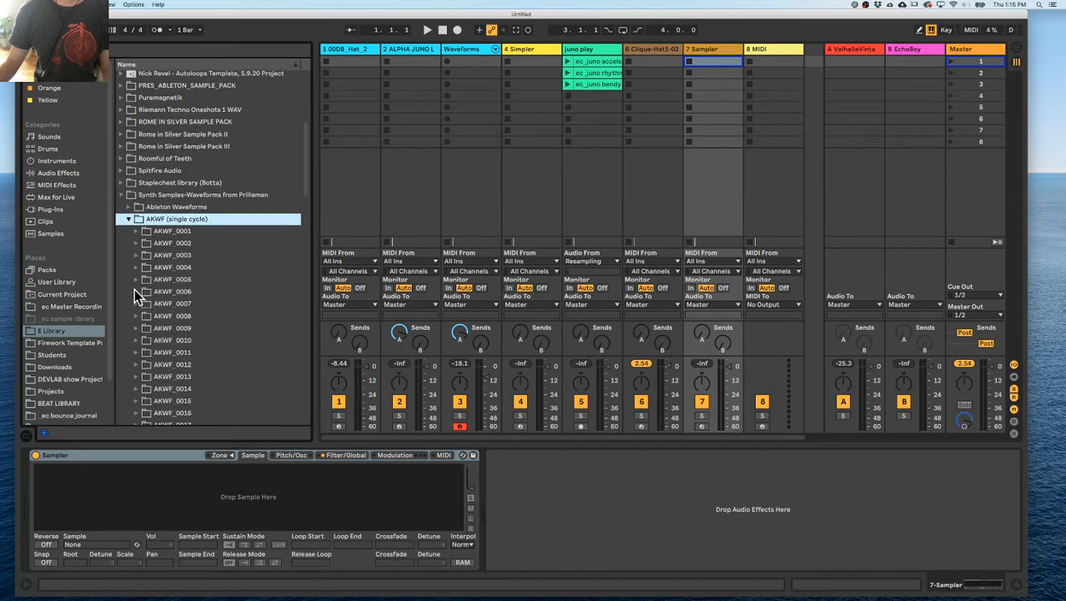
pyautogui.click(135, 339)
# Select the samples AKWF_0901 to AKWF_1000 and load them all as layers in the empty Sampler's zone editor
pyautogui.scroll(-10, 188, 357)
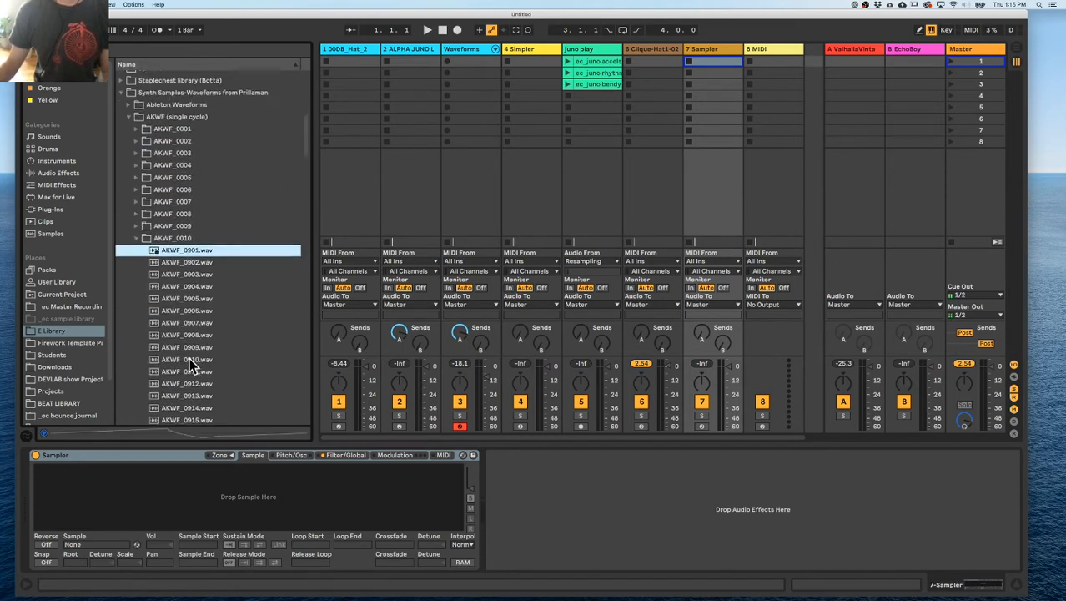
pyautogui.scroll(-15, 185, 351)
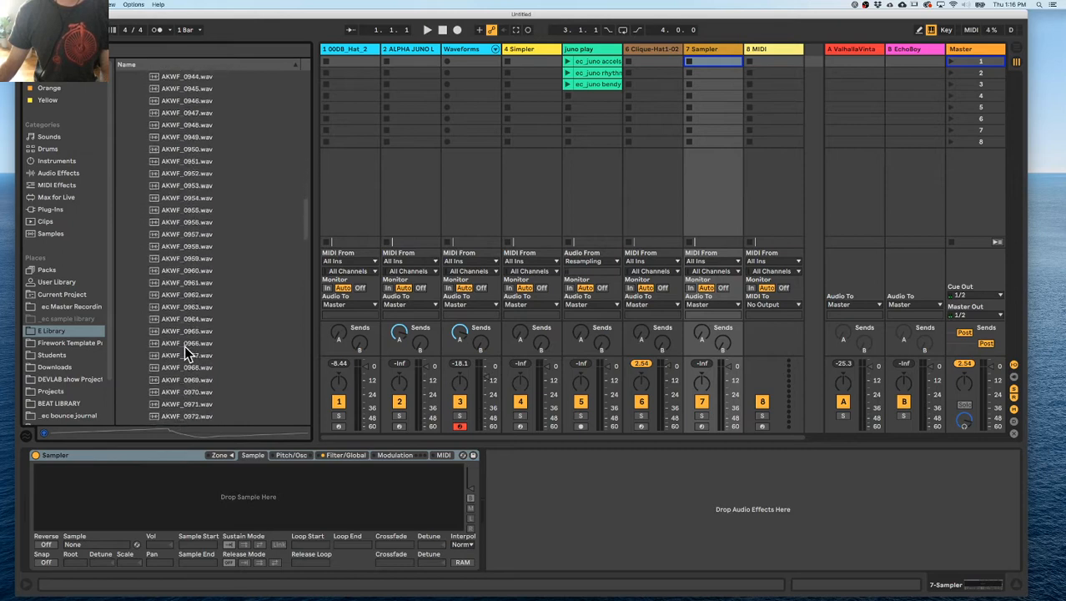
pyautogui.keyDown('shift'); pyautogui.click(187, 347); pyautogui.keyUp('shift')
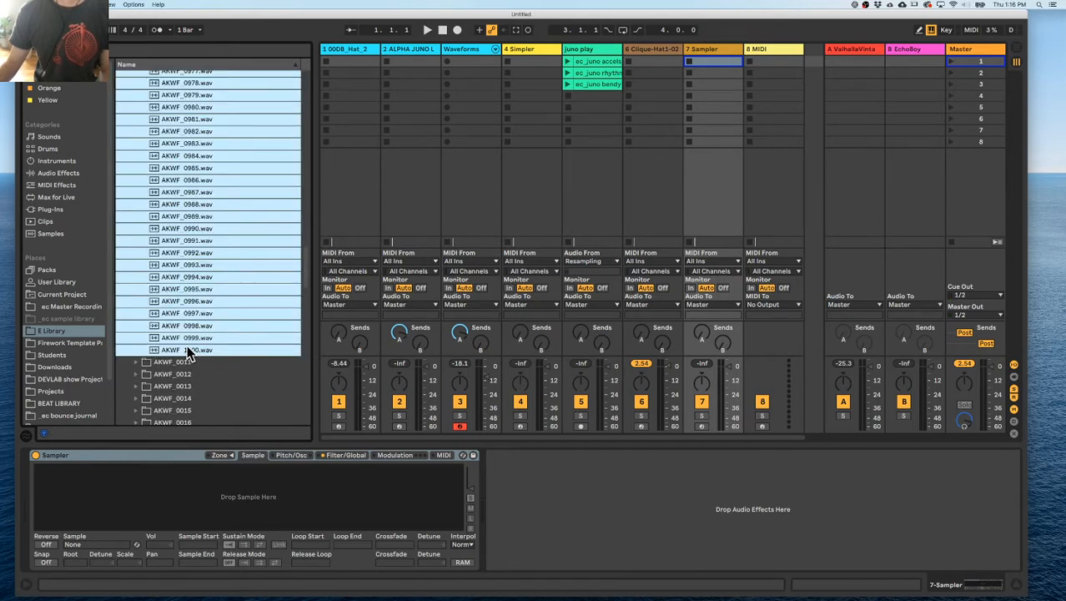
pyautogui.click(221, 454)
pyautogui.moveTo(180, 309); pyautogui.dragTo(396, 350)
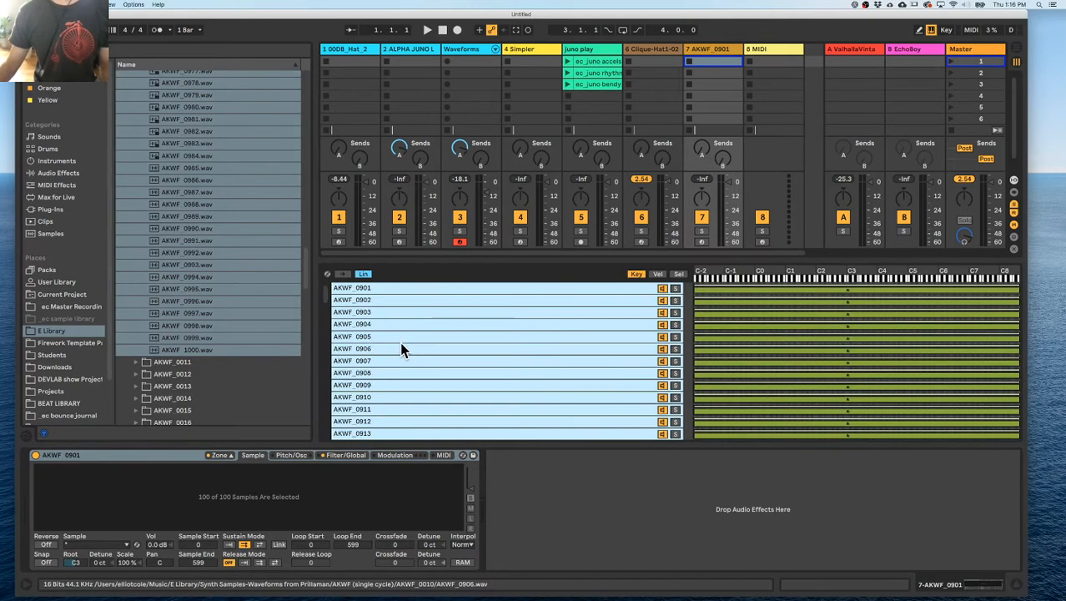
# Arm the new Sampler track and view the waveforms of the layers AKWF_0901 to AKWF_0904, ending on AKWF_0901
pyautogui.click(703, 241)
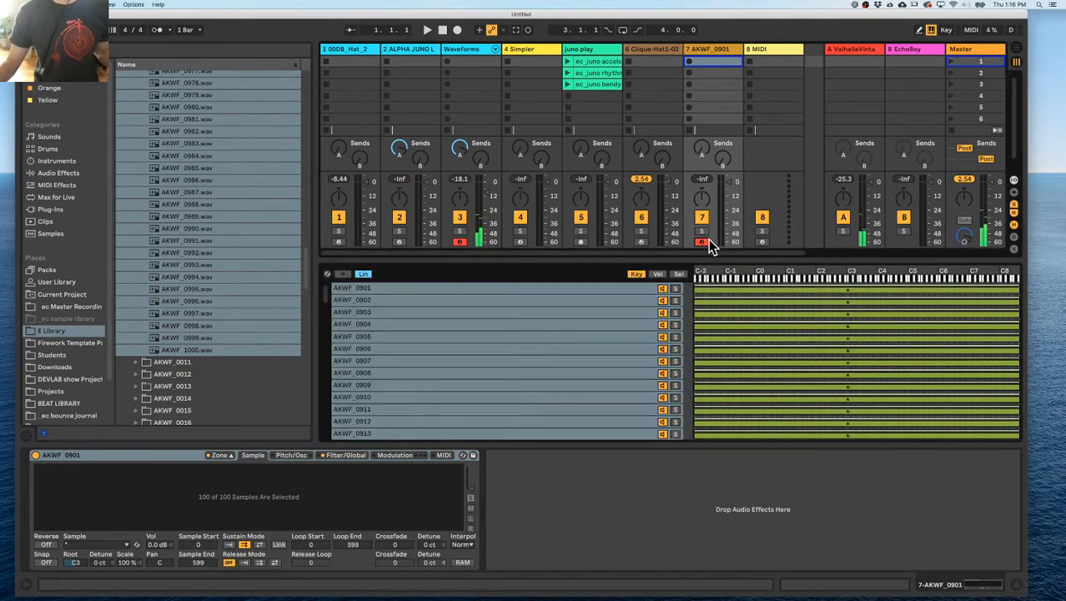
pyautogui.click(547, 287)
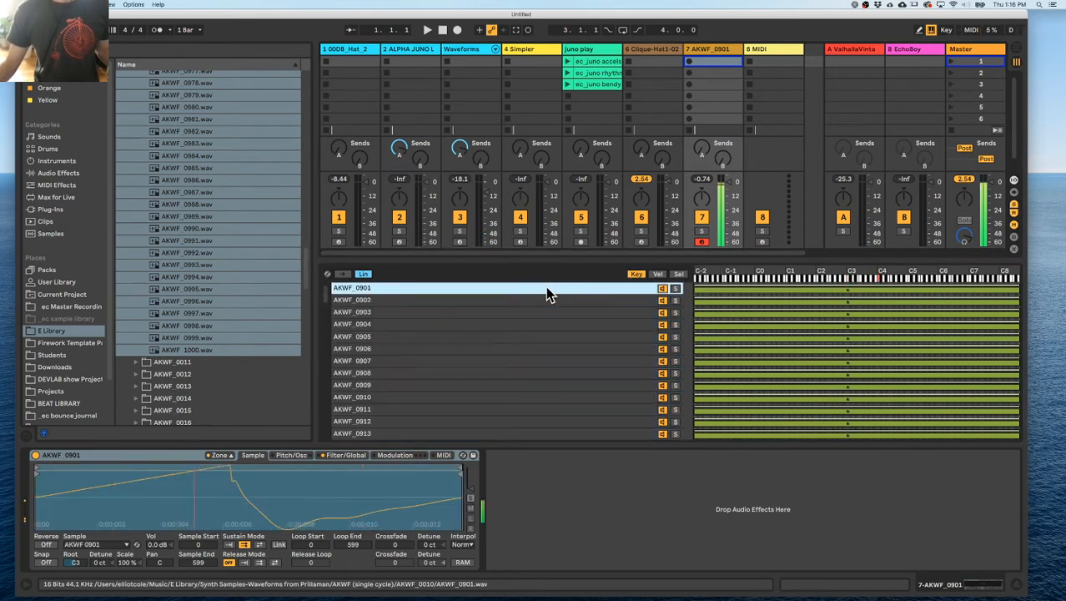
pyautogui.click(488, 302)
pyautogui.click(491, 311)
pyautogui.click(493, 325)
pyautogui.click(498, 307)
pyautogui.click(495, 300)
pyautogui.click(493, 287)
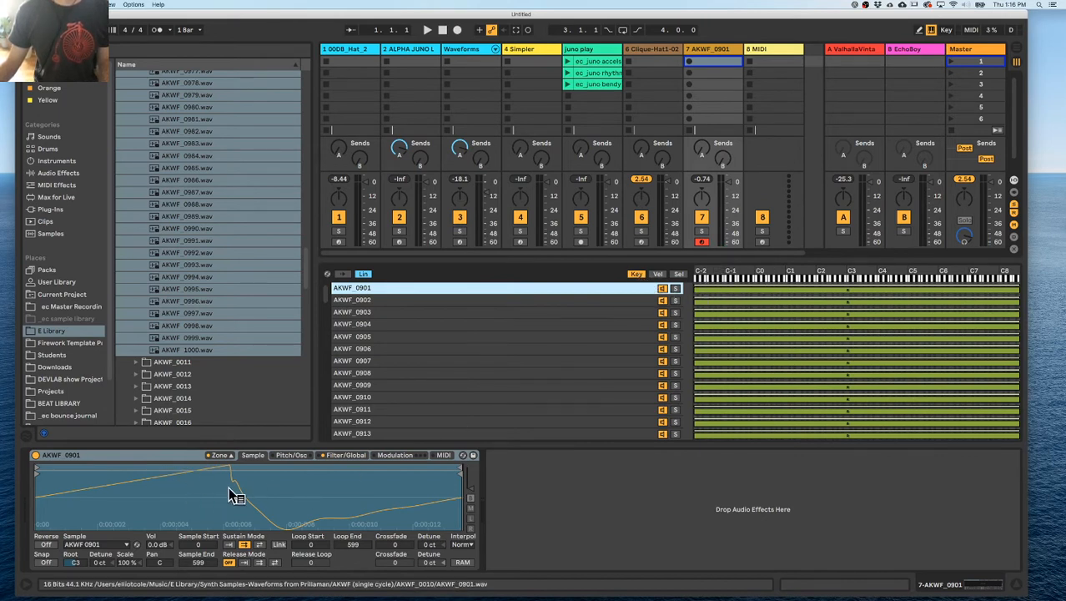
# Distribute the AKWF layers' key ranges equally across the keyboard and look through the zones from first to last
pyautogui.rightClick(729, 291)
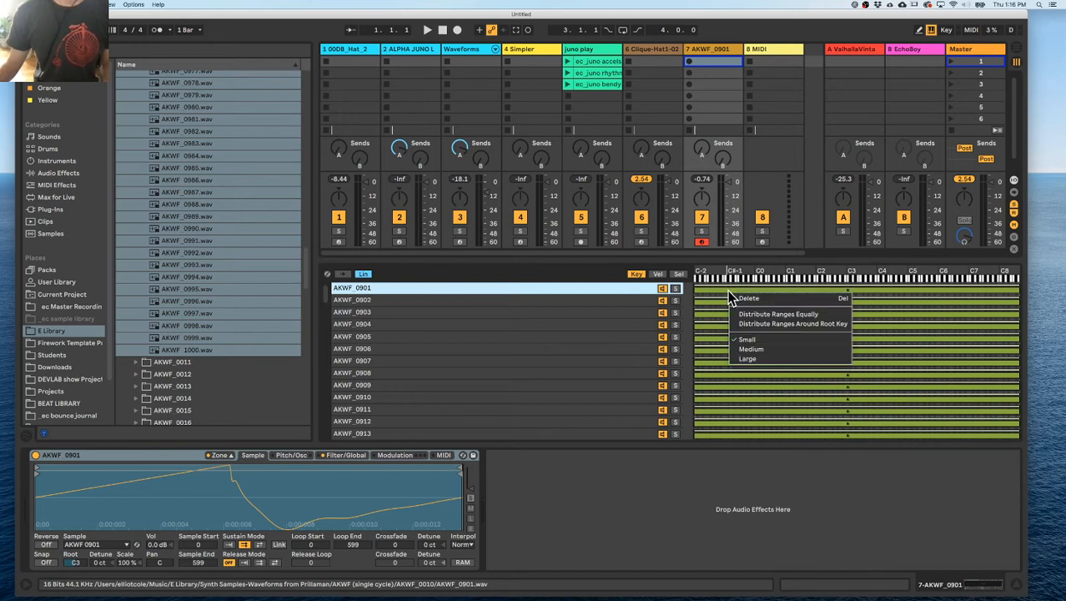
pyautogui.click(769, 316)
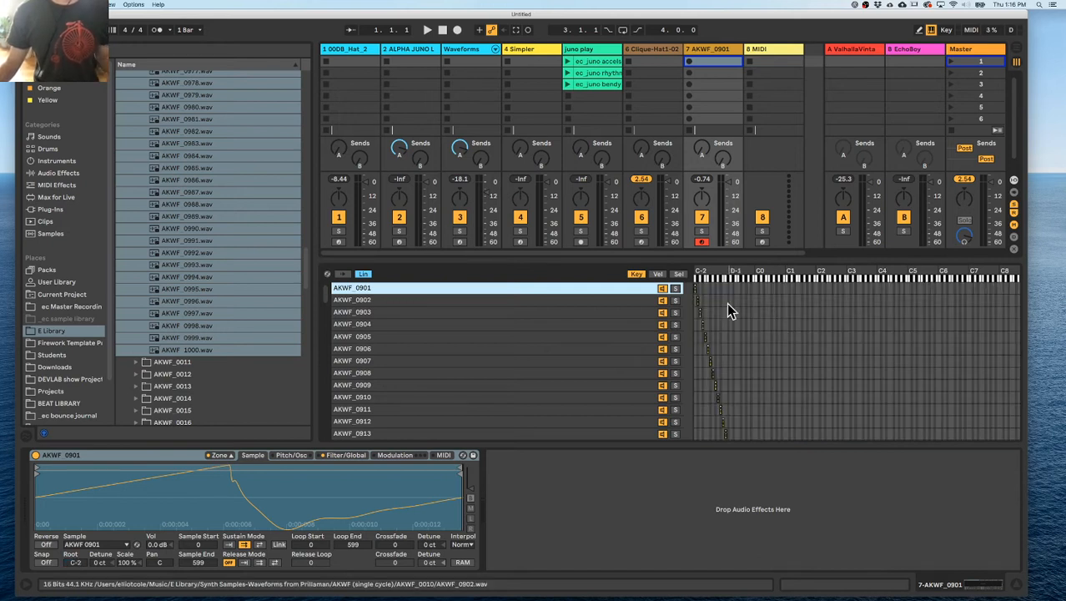
pyautogui.scroll(-10, 729, 318)
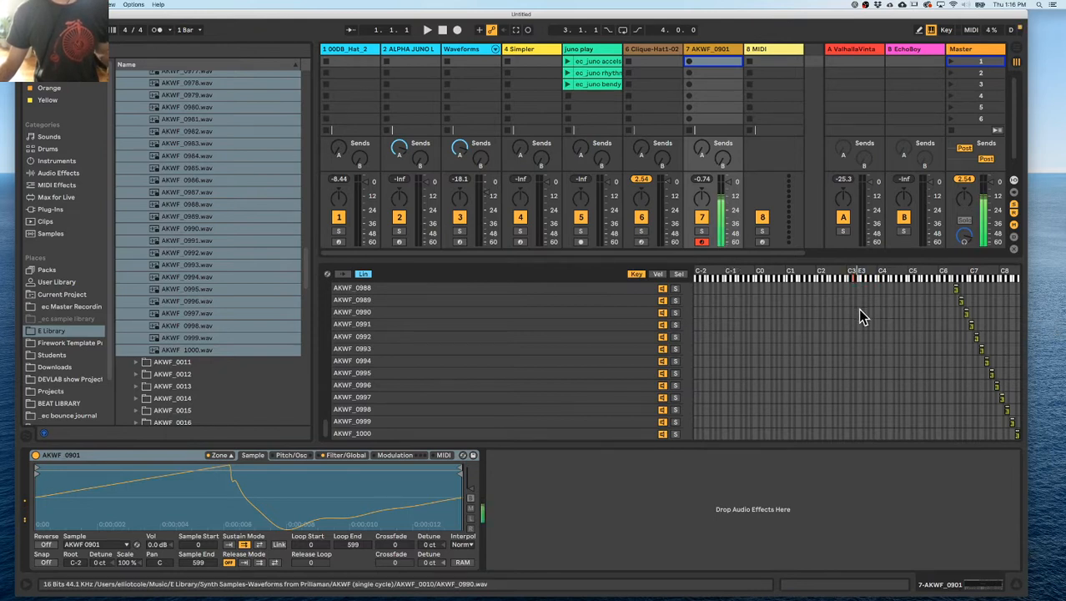
pyautogui.scroll(15, 851, 315)
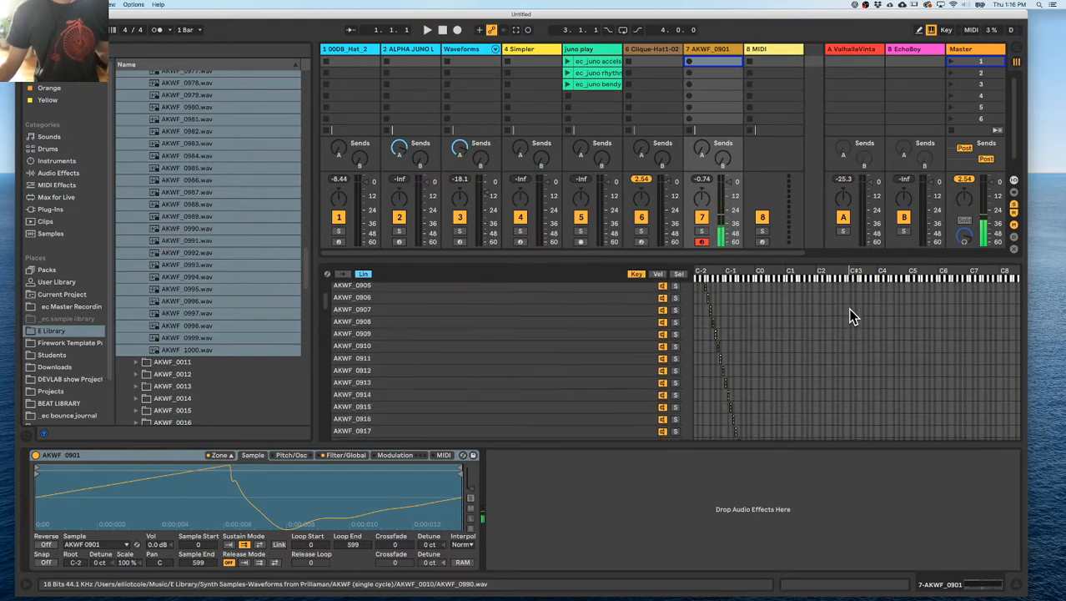
pyautogui.scroll(-2, 851, 316)
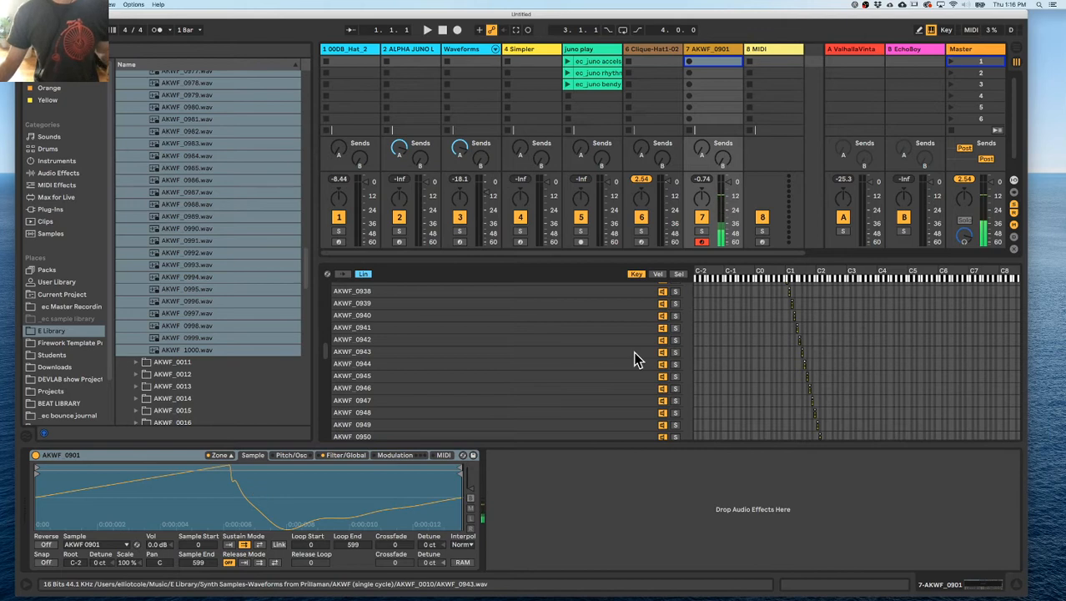
# Examine the root key of the AKWF_0941 layer and the key zones of the layers that follow it
pyautogui.click(517, 328)
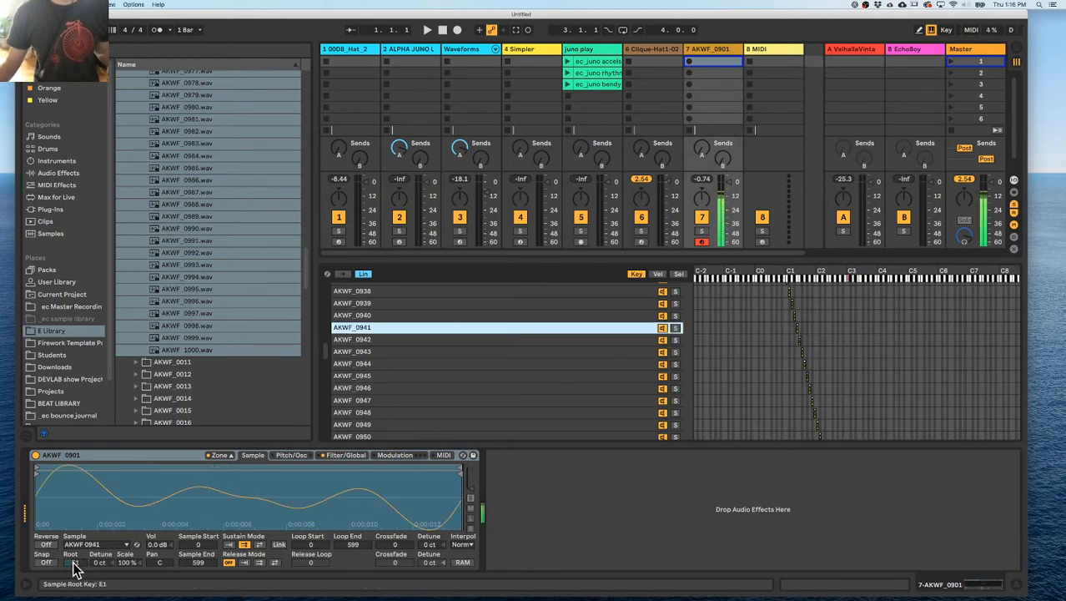
pyautogui.scroll(-4, 715, 390)
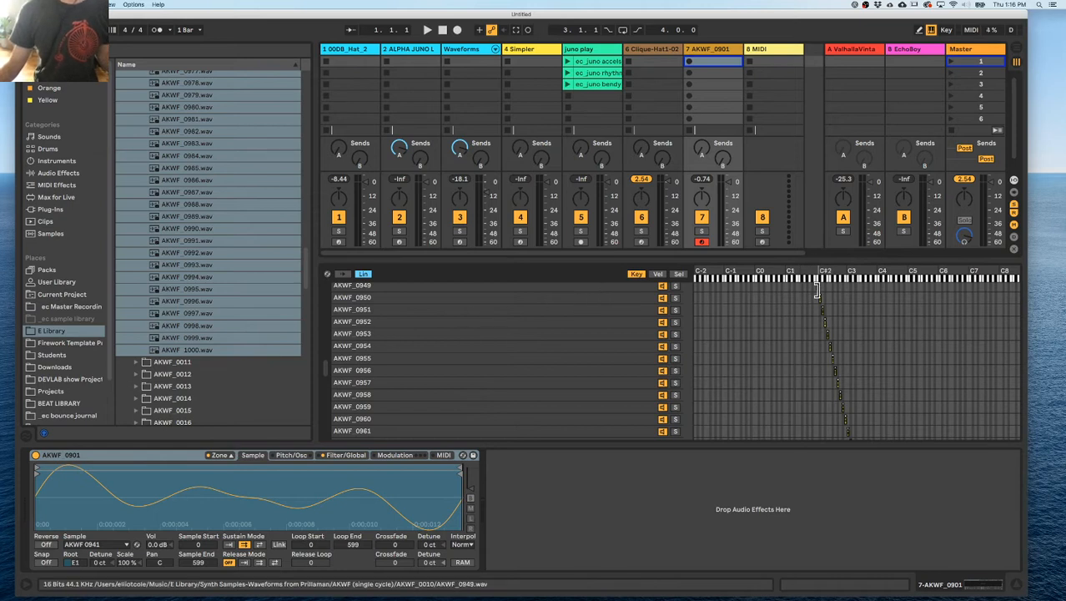
pyautogui.scroll(4, 815, 304)
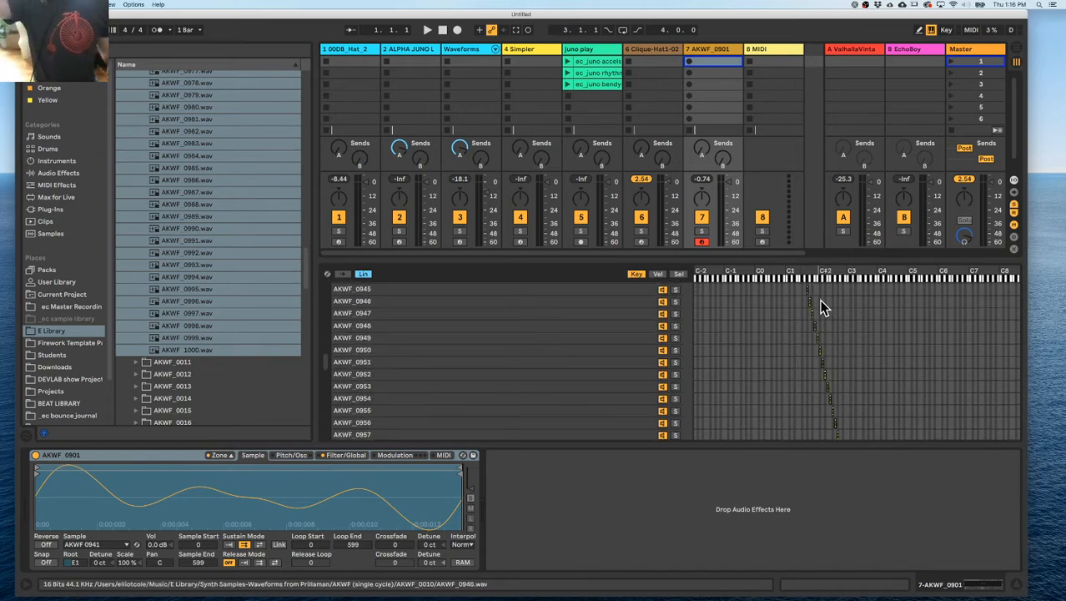
pyautogui.click(476, 337)
# Turn on layer auto-select in the zone editor and play several notes around C3 to trigger different layers
pyautogui.click(344, 273)
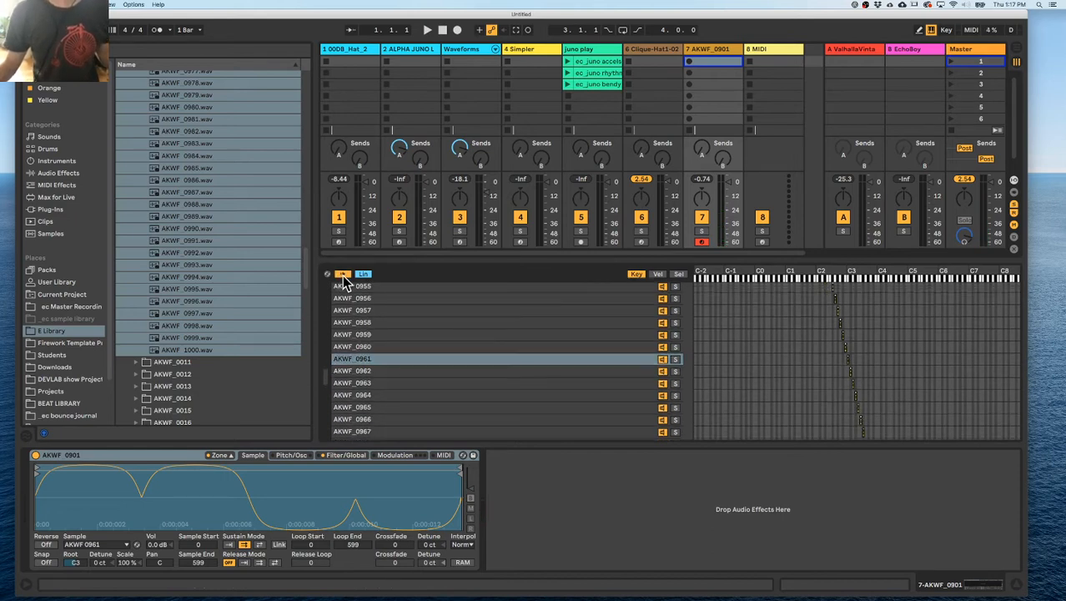
pyautogui.press('a')
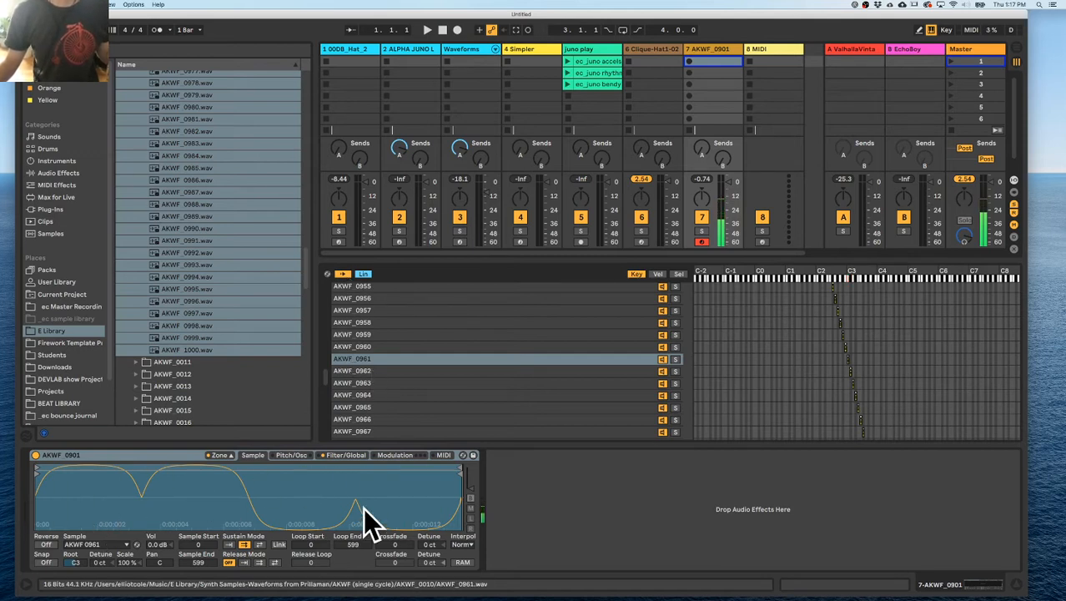
pyautogui.press('k')
pyautogui.press('g')
pyautogui.press('e')
pyautogui.press('s')
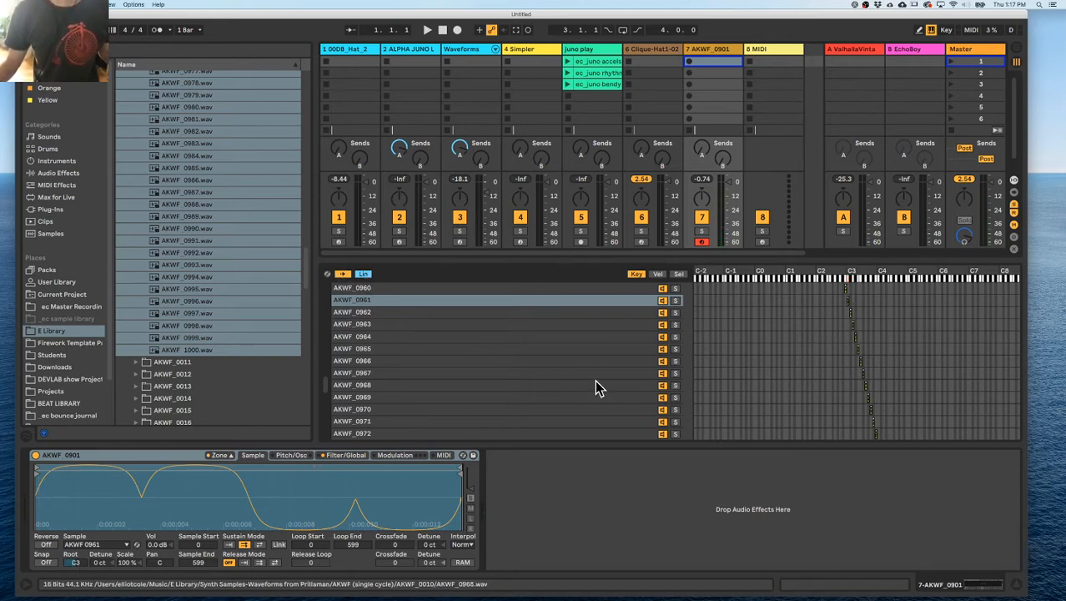
# Switch the key zone display to Large and bring the zones around C3 into view
pyautogui.rightClick(826, 339)
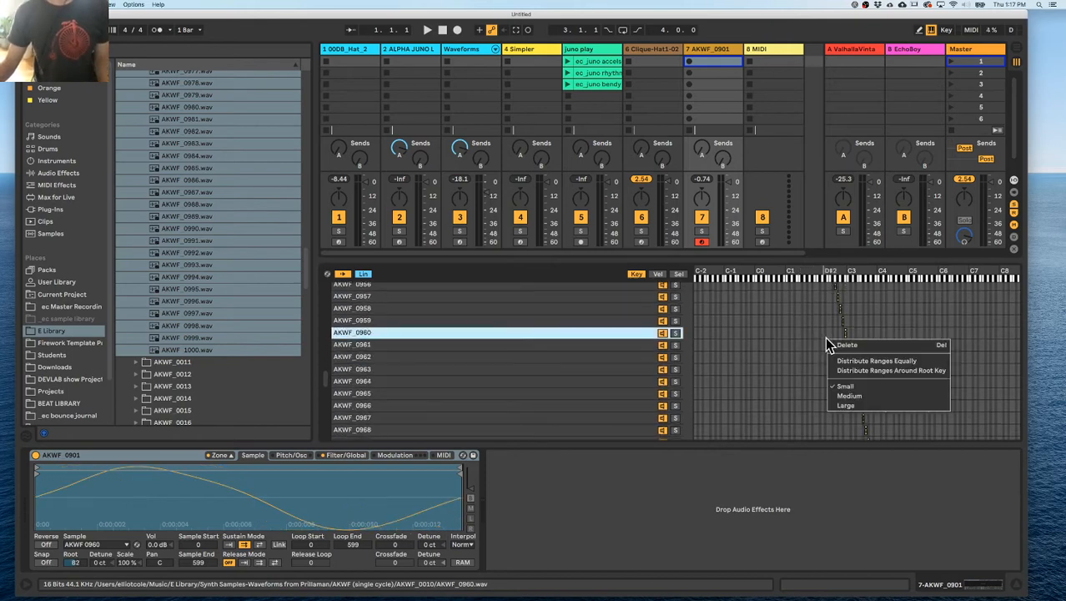
pyautogui.click(851, 407)
pyautogui.hscroll(3, 702, 346)
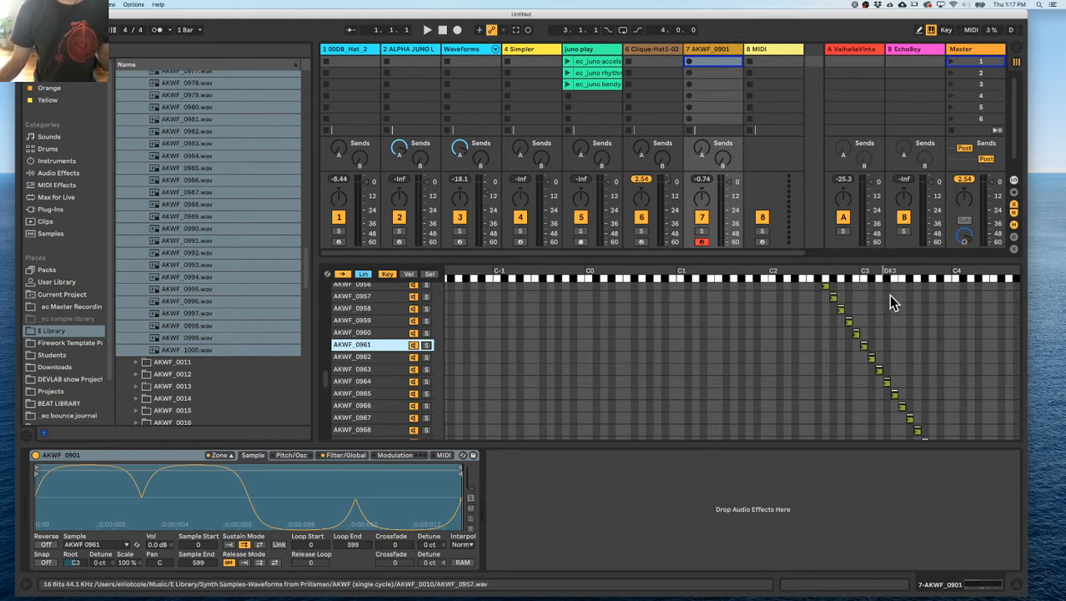
pyautogui.scroll(-1, 849, 359)
pyautogui.hscroll(-1, 850, 359)
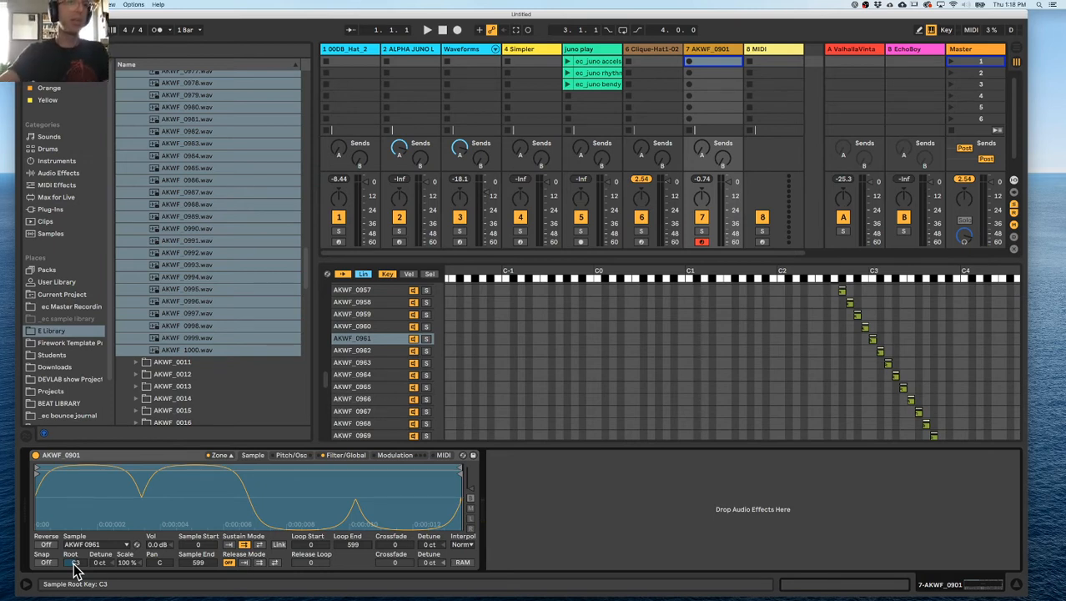
# Play an arpeggio up from C3 and back down to hear the different waveform on each key
pyautogui.press('a')
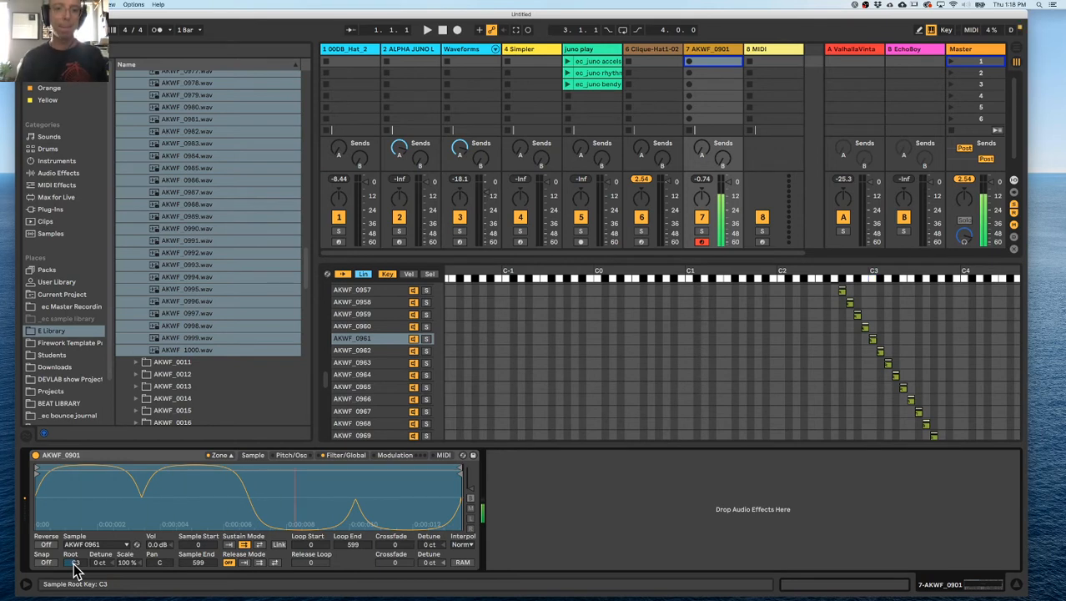
pyautogui.press('e')
pyautogui.press('g')
pyautogui.press('k')
pyautogui.press('g')
pyautogui.press('e')
pyautogui.press('a')
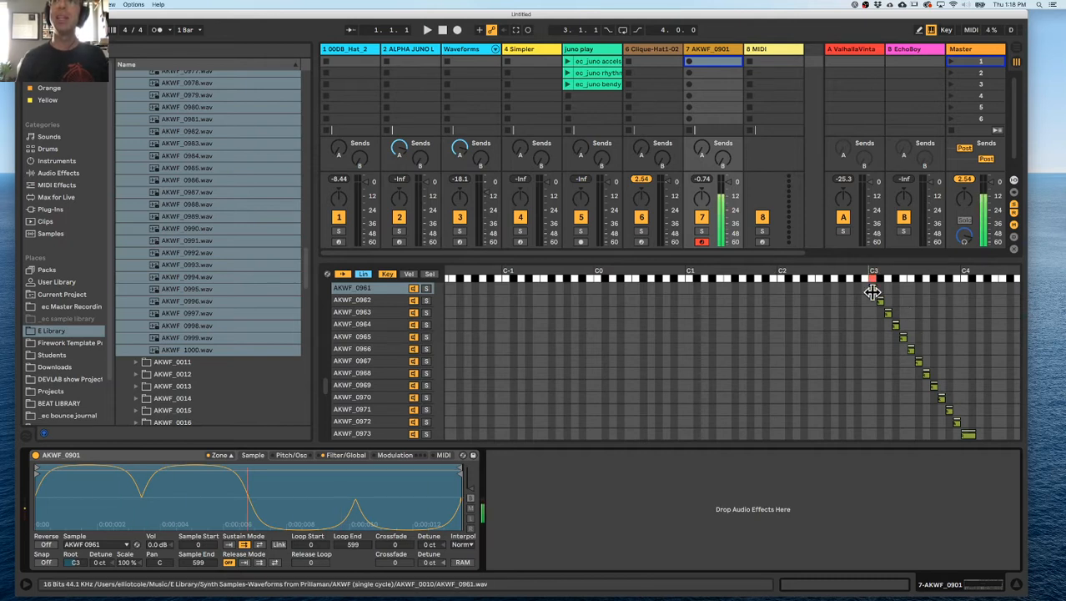
# Try G2 as the AKWF_0961 layer's root key, play its note, and restore the root key to C3
pyautogui.click(76, 564)
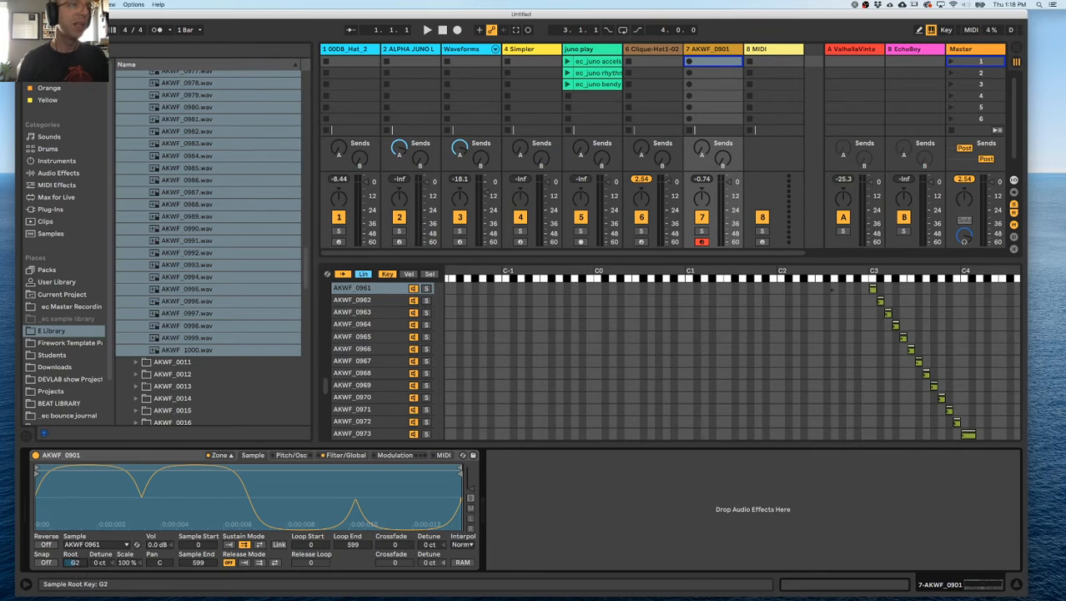
pyautogui.press('a')
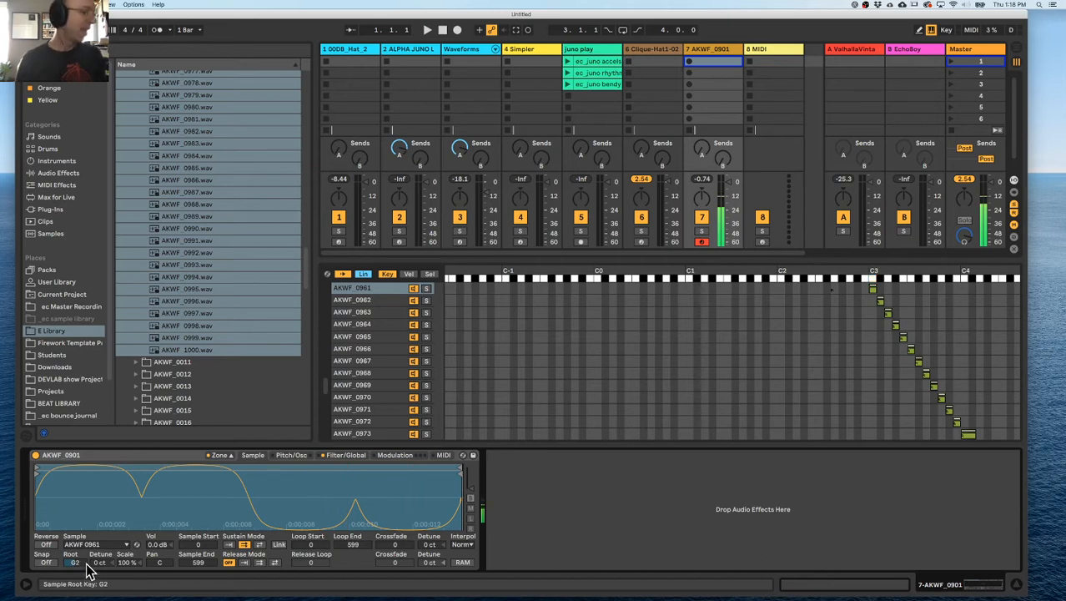
pyautogui.press('a')
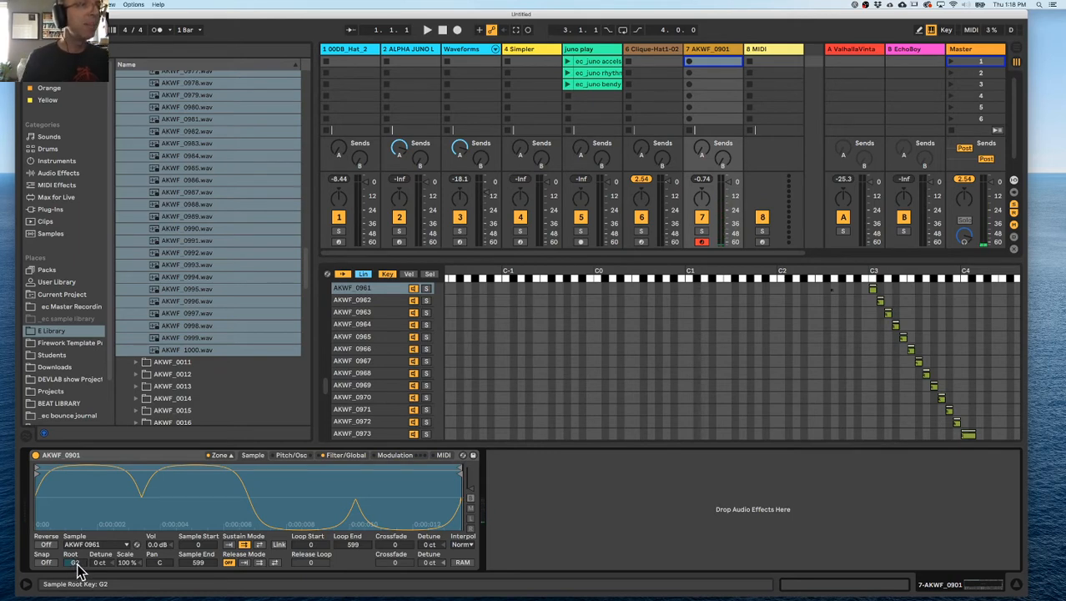
pyautogui.press('a')
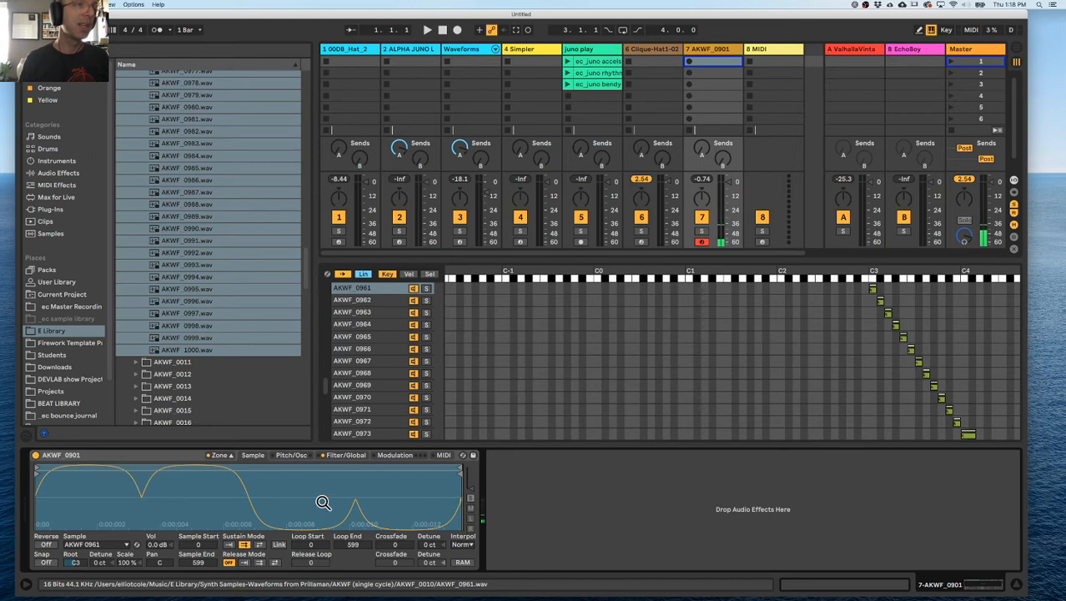
# Select the AKWF_0962 layer by its key zone to view its root key
pyautogui.click(881, 302)
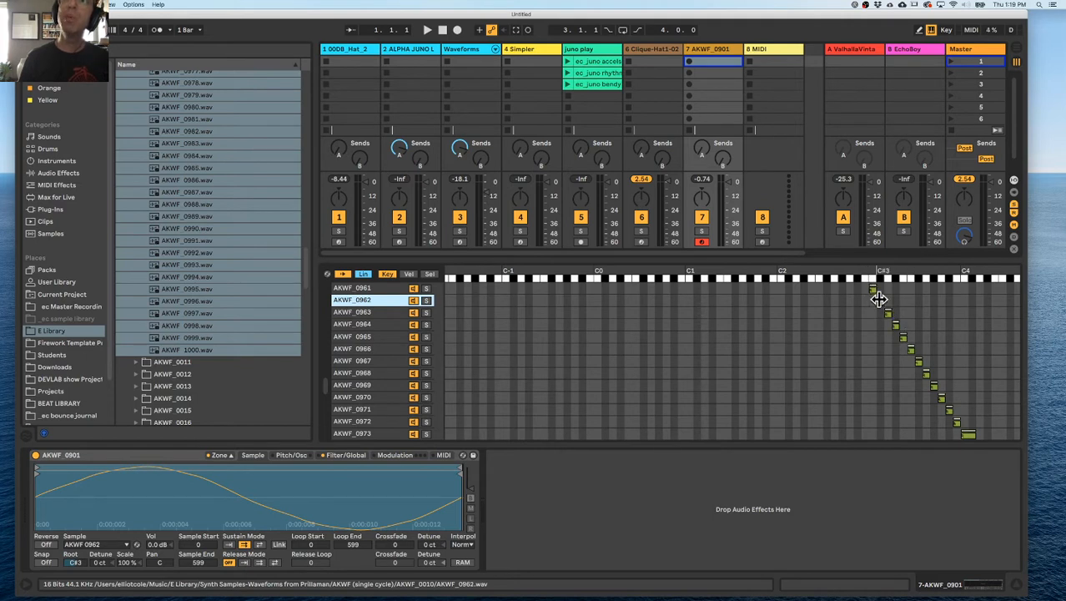
# Select the AKWF_0959 layer to view its root key, and resize the window to be wider and shorter
pyautogui.scroll(6, 906, 338)
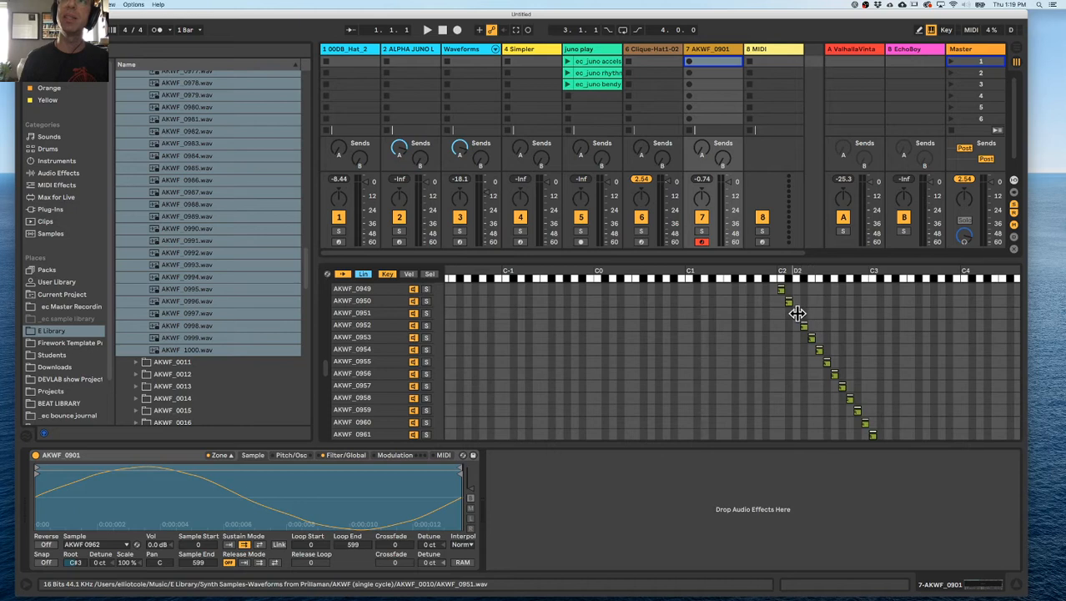
pyautogui.scroll(-3, 811, 366)
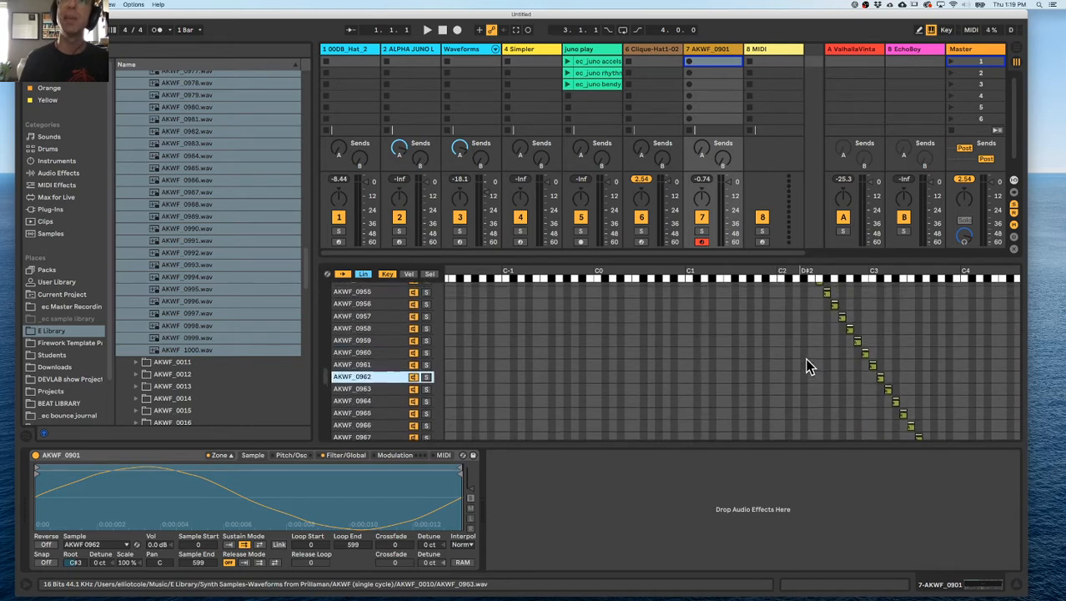
pyautogui.click(371, 342)
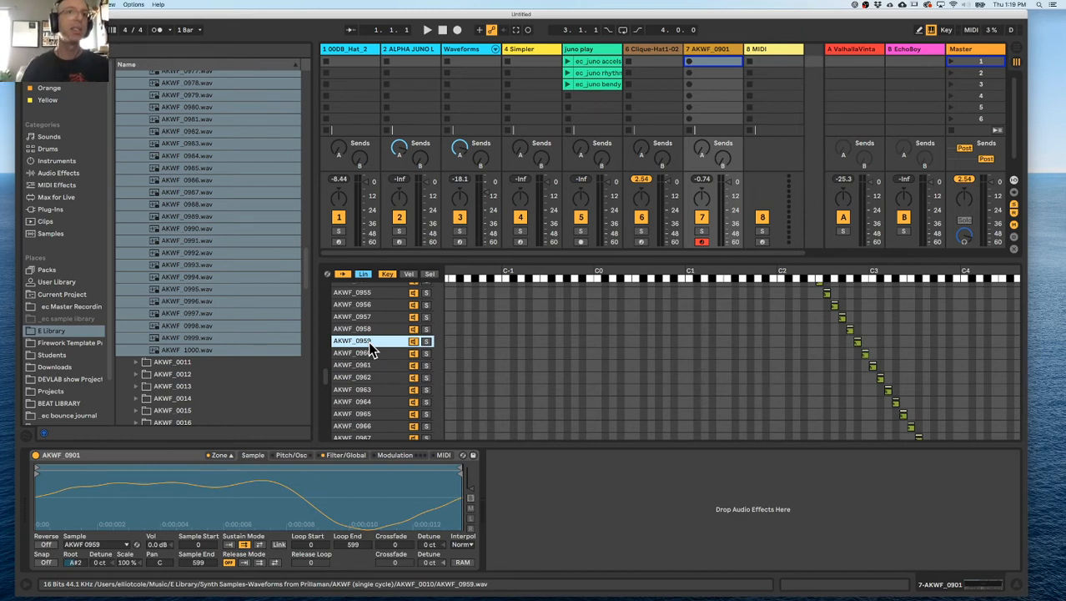
pyautogui.moveTo(1023, 589); pyautogui.dragTo(1058, 551)
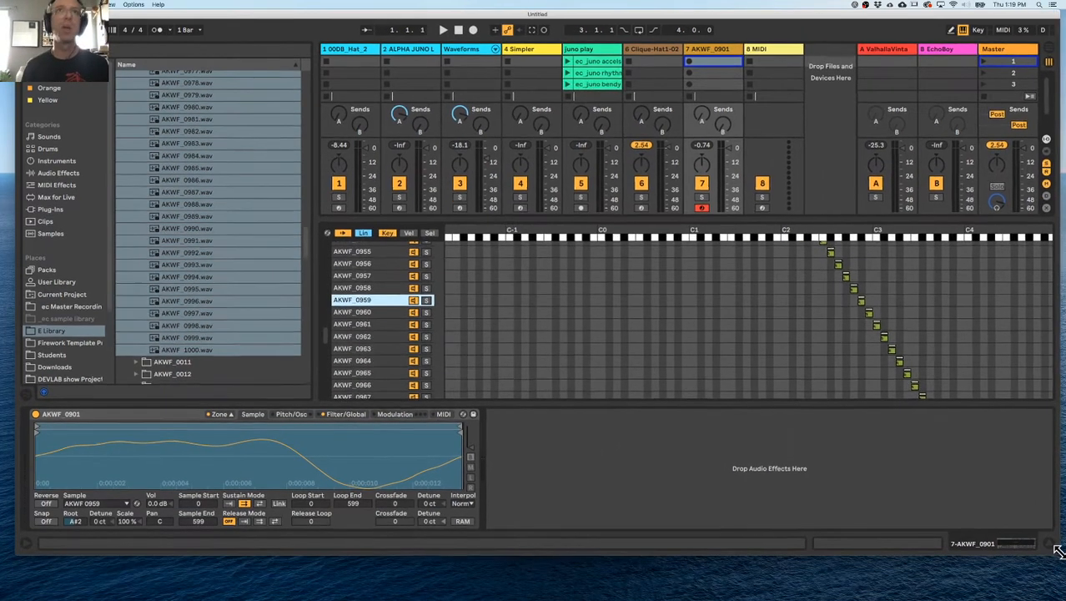
# Select all 100 layers and try to lower their root key together
pyautogui.press('super+a')
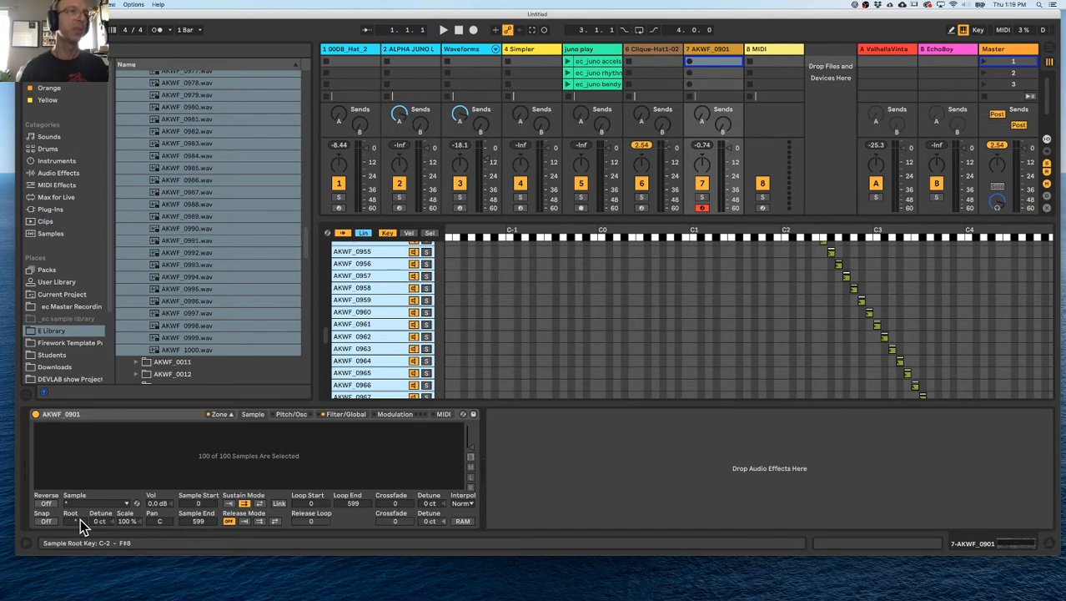
pyautogui.moveTo(82, 520); pyautogui.dragTo(82, 534)
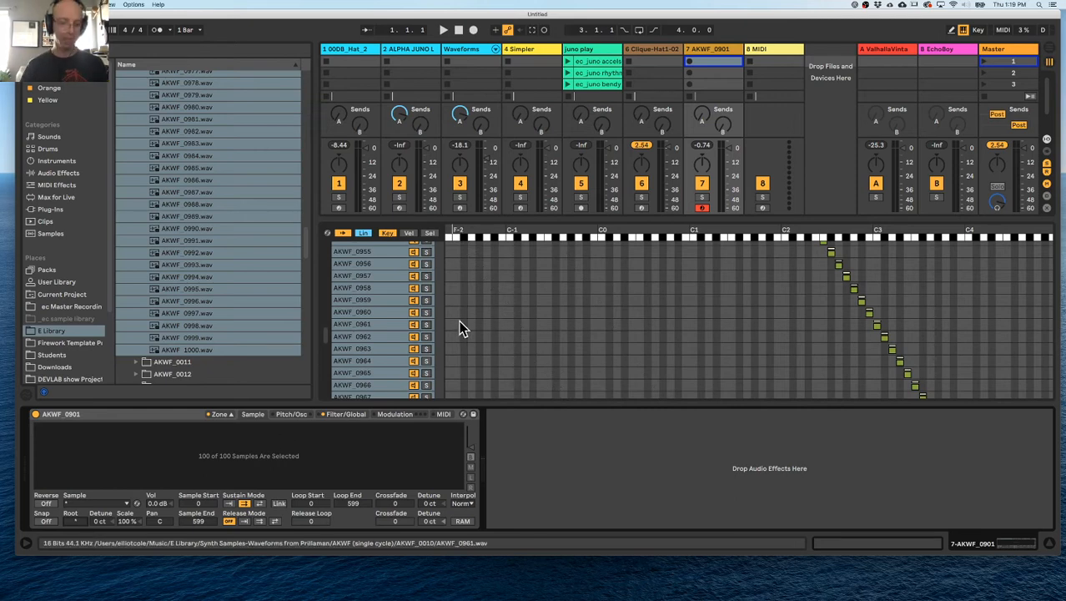
# Switch the key zone display to the Small size to fit the full keyboard range
pyautogui.rightClick(479, 301)
pyautogui.click(521, 317)
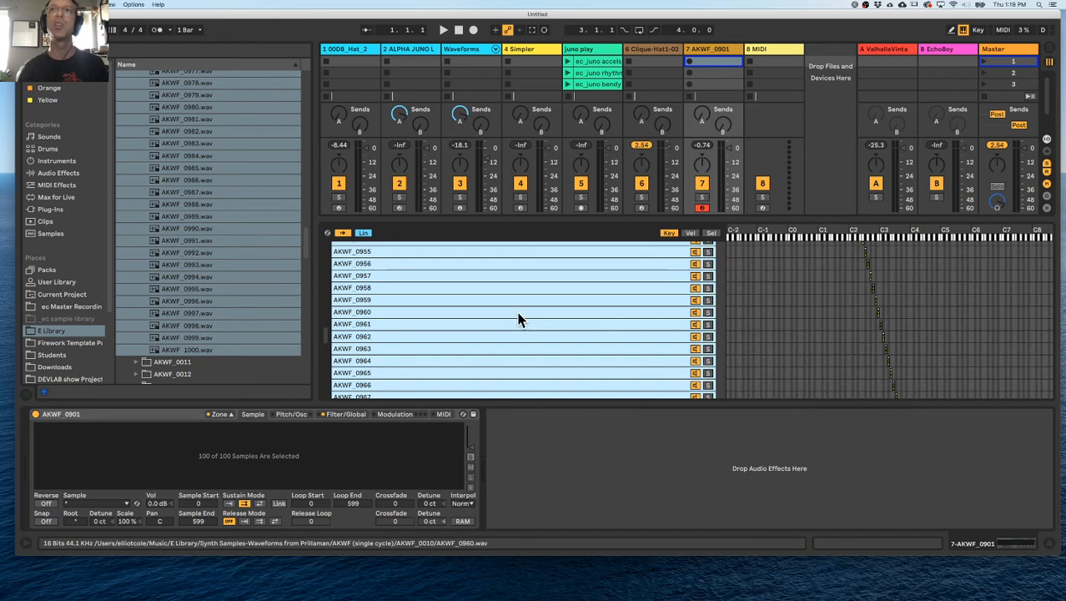
pyautogui.rightClick(739, 286)
pyautogui.click(728, 274)
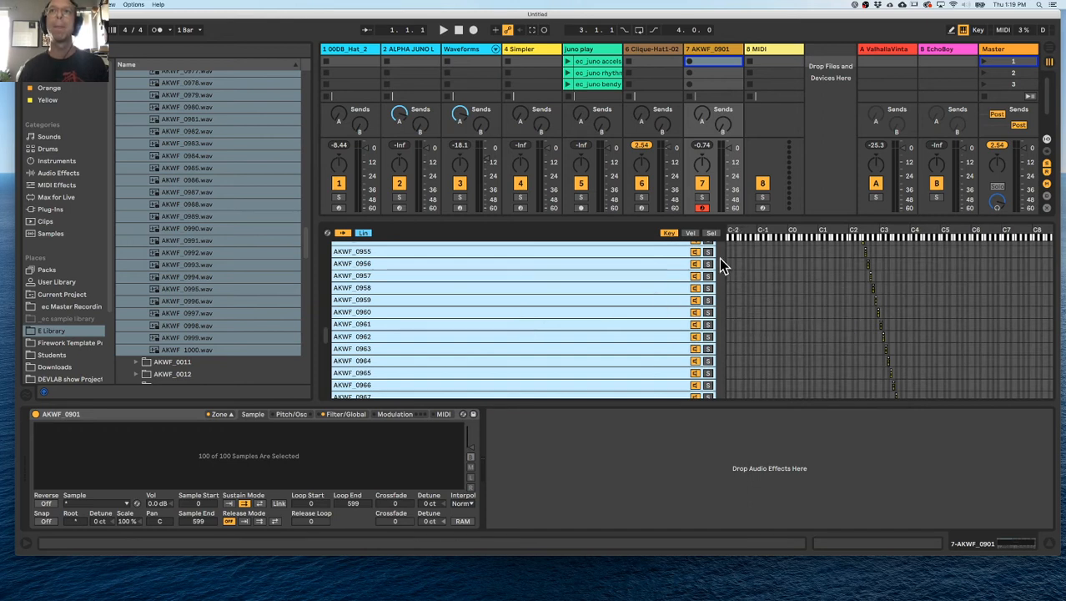
# Hide the browser, select the AKWF_0956 layer and slightly reduce the height of the zone editor
pyautogui.doubleClick(315, 175)
pyautogui.click(492, 260)
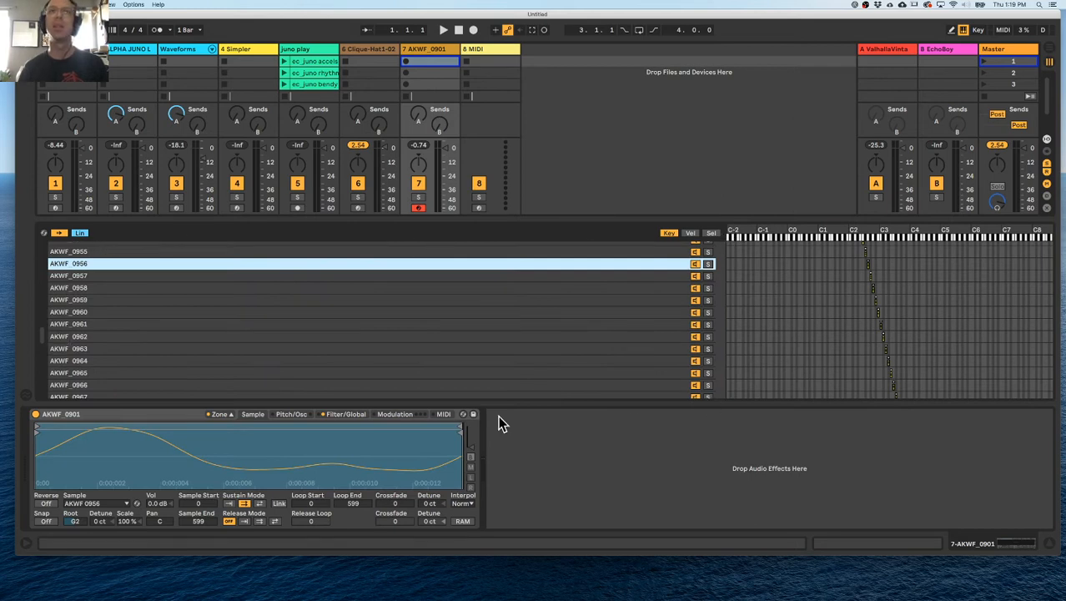
pyautogui.click(229, 414)
pyautogui.click(230, 414)
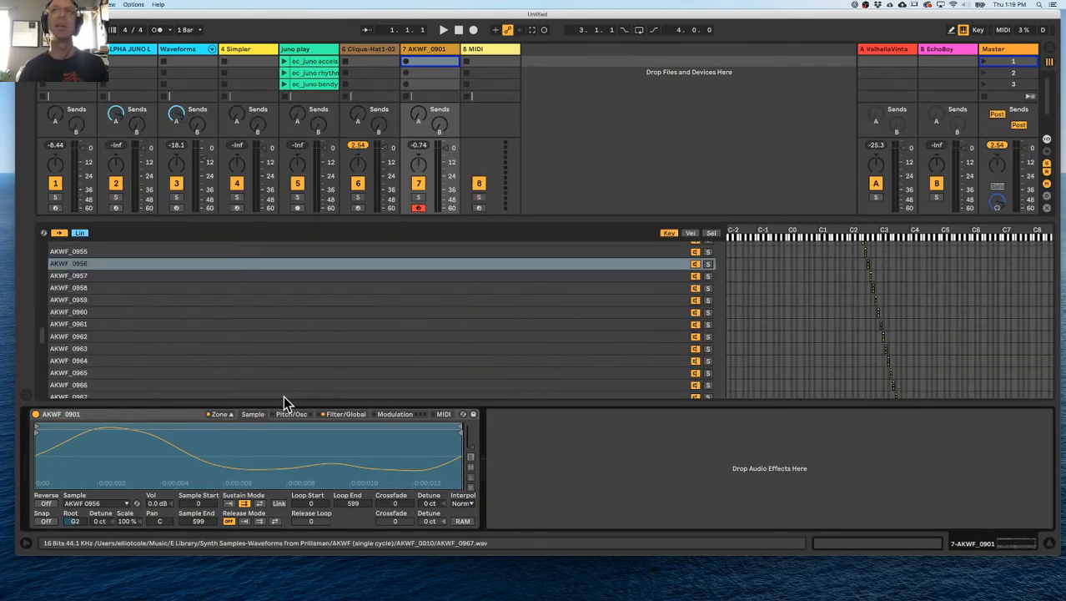
pyautogui.click(724, 238)
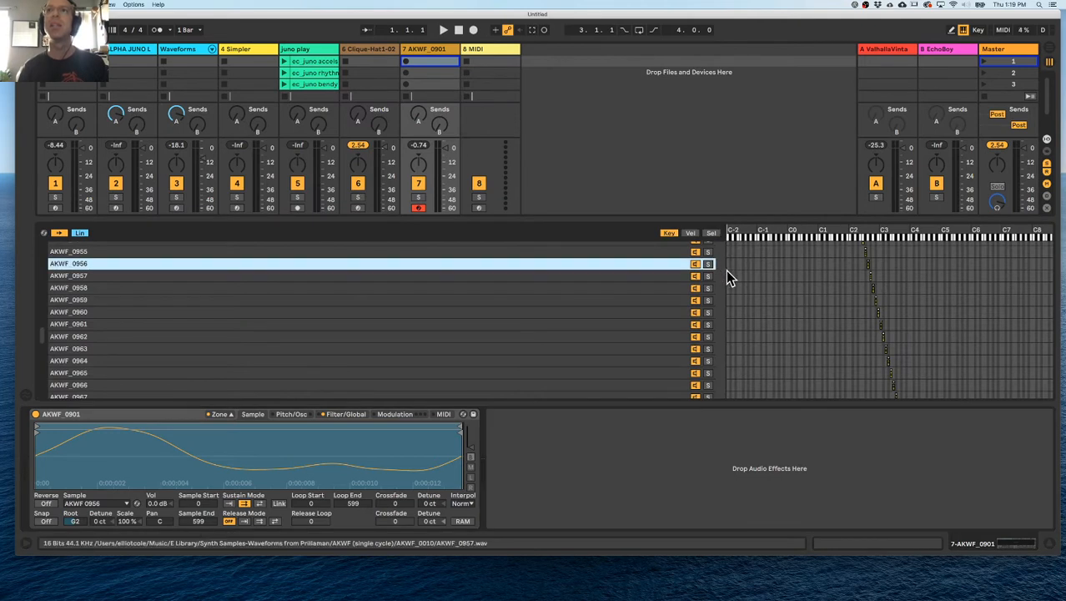
pyautogui.click(727, 272)
pyautogui.moveTo(708, 220); pyautogui.dragTo(697, 224)
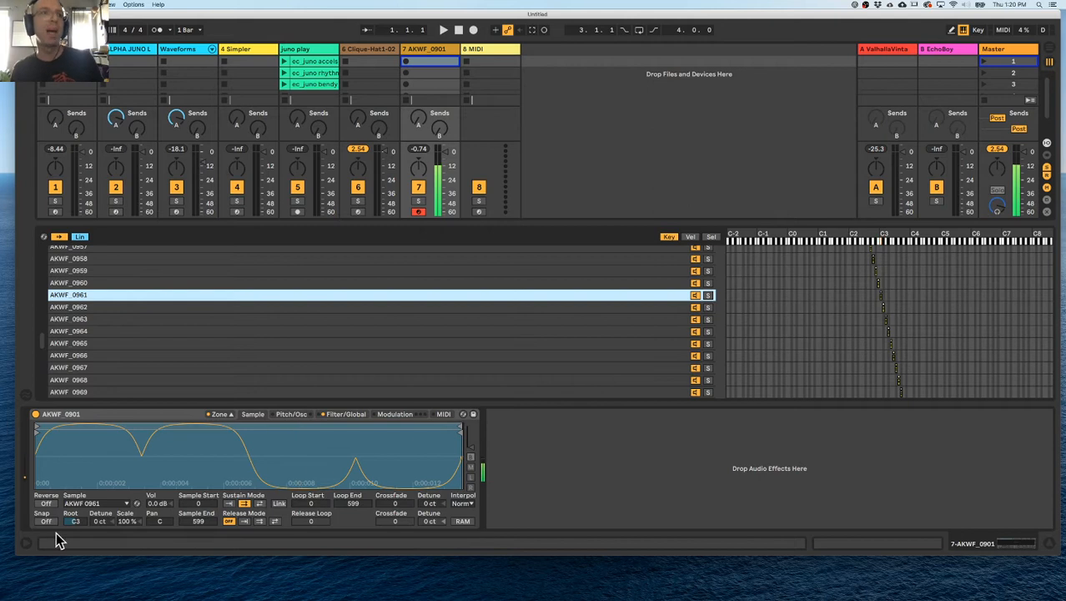
# Set the root key of all 100 layers to C3 and select the AKWF_0968 layer to check its root
pyautogui.click(173, 378)
pyautogui.press('super+a')
pyautogui.moveTo(79, 518); pyautogui.dragTo(79, 541)
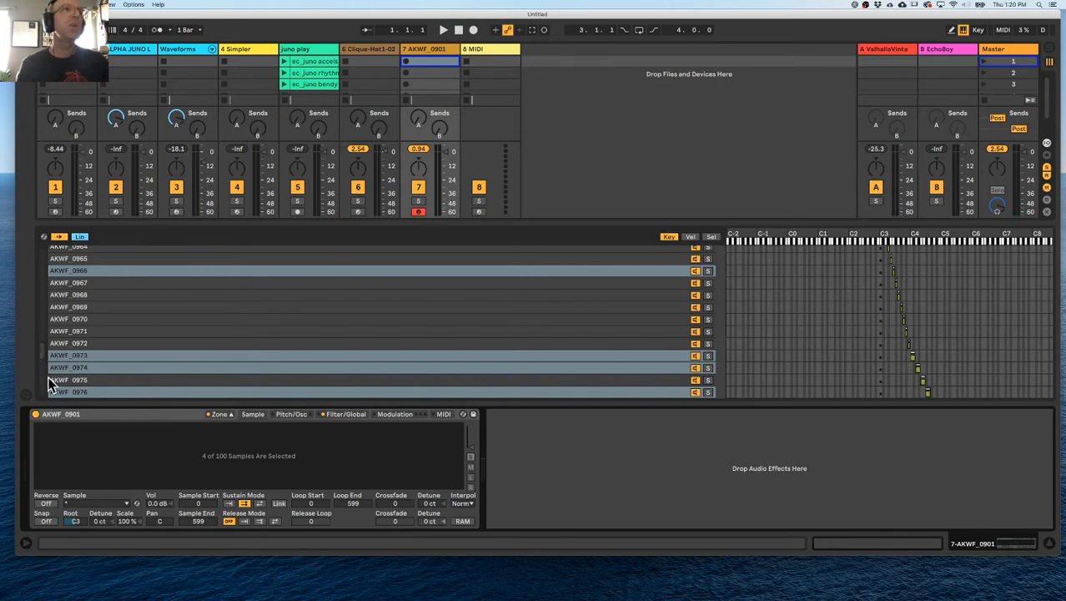
pyautogui.click(127, 297)
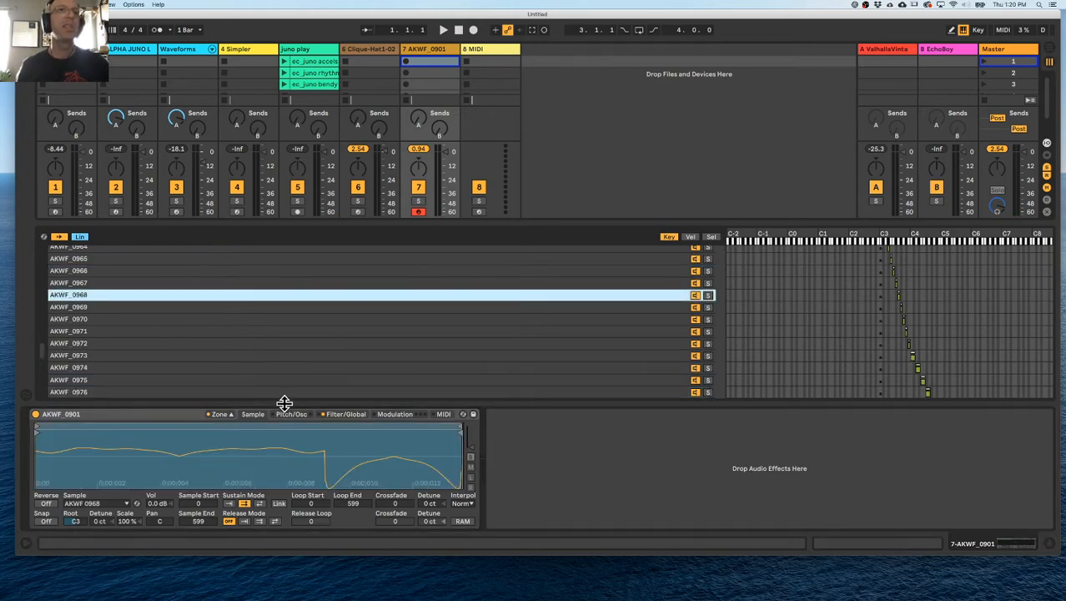
# Bring the browser back with the groove pool closed and preview AKWF_0991.wav
pyautogui.click(26, 395)
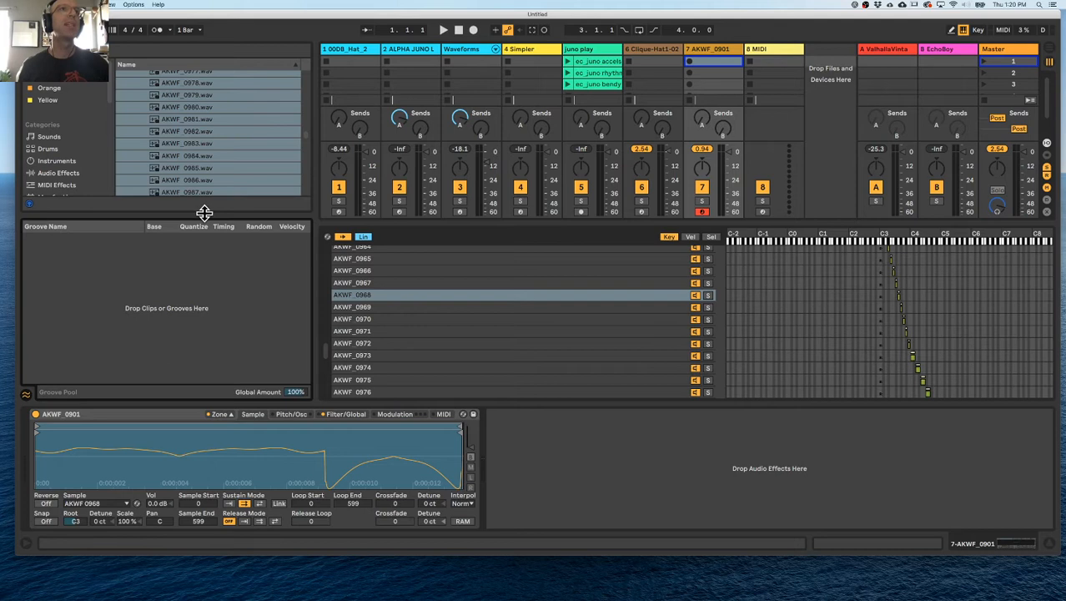
pyautogui.click(25, 393)
pyautogui.click(257, 240)
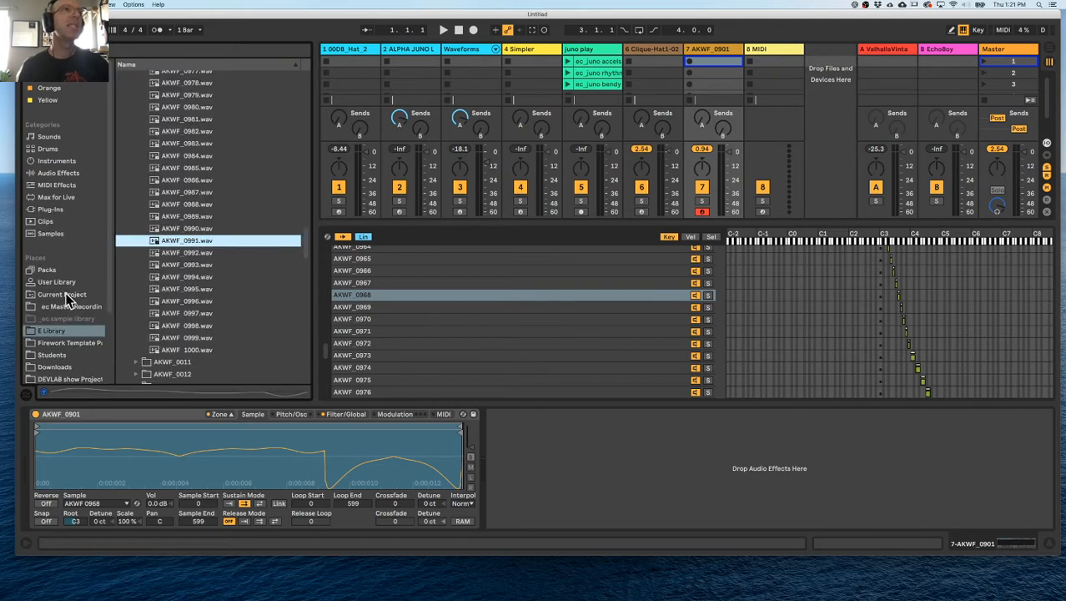
# Search the Samples category for "synth"
pyautogui.click(63, 231)
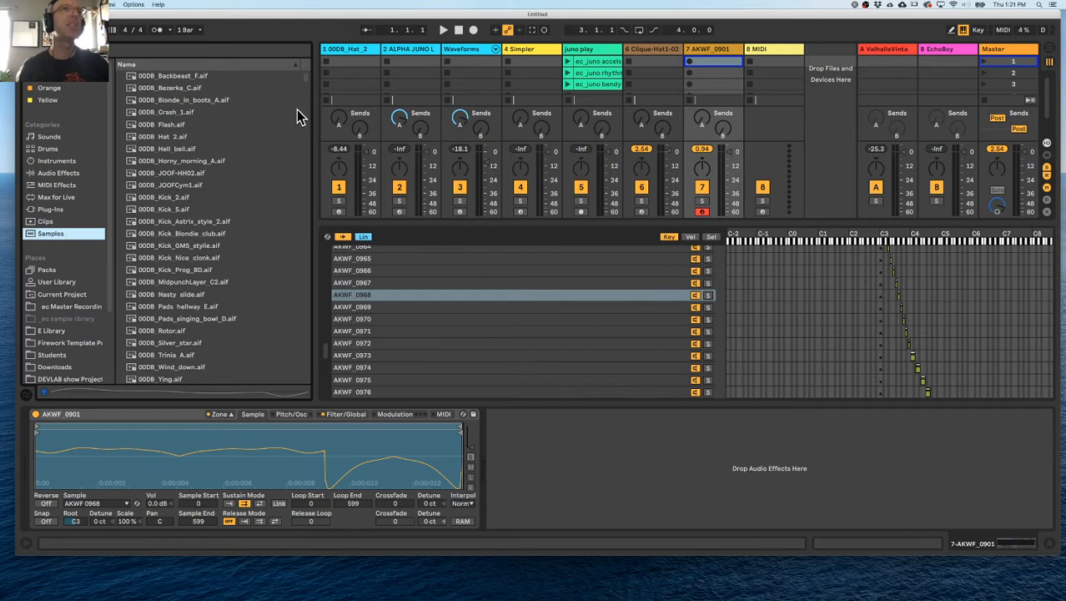
pyautogui.moveTo(308, 79); pyautogui.dragTo(290, 15)
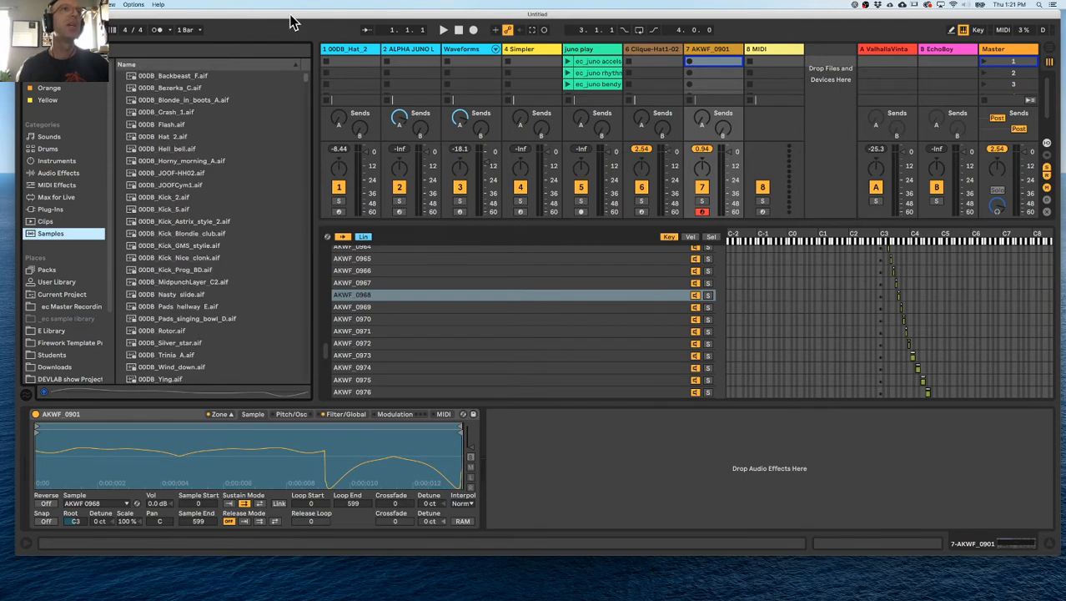
pyautogui.click(180, 52)
pyautogui.write('synt')
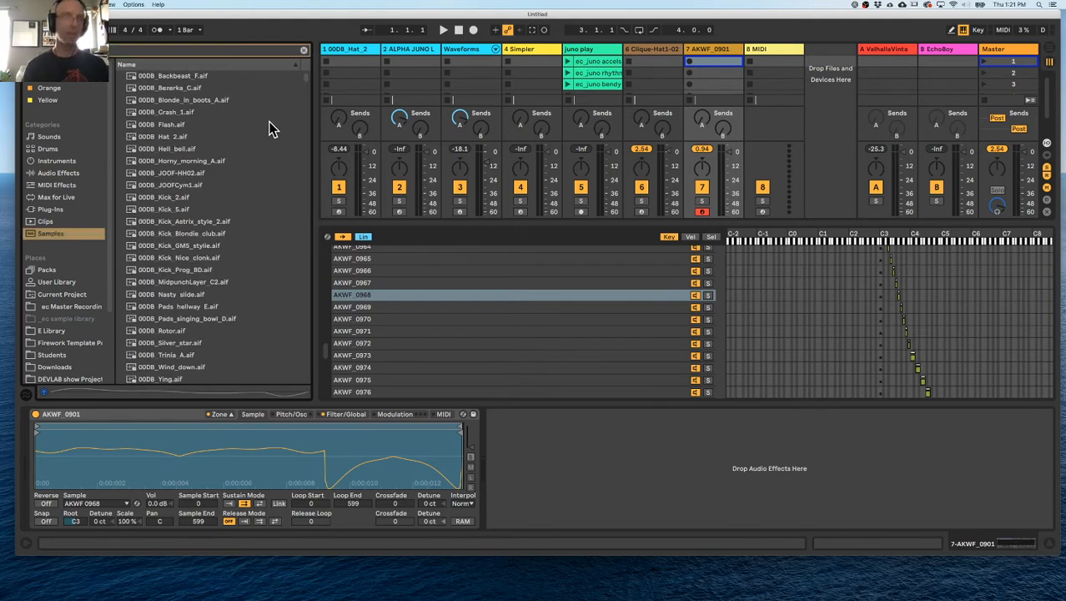
pyautogui.write('h')
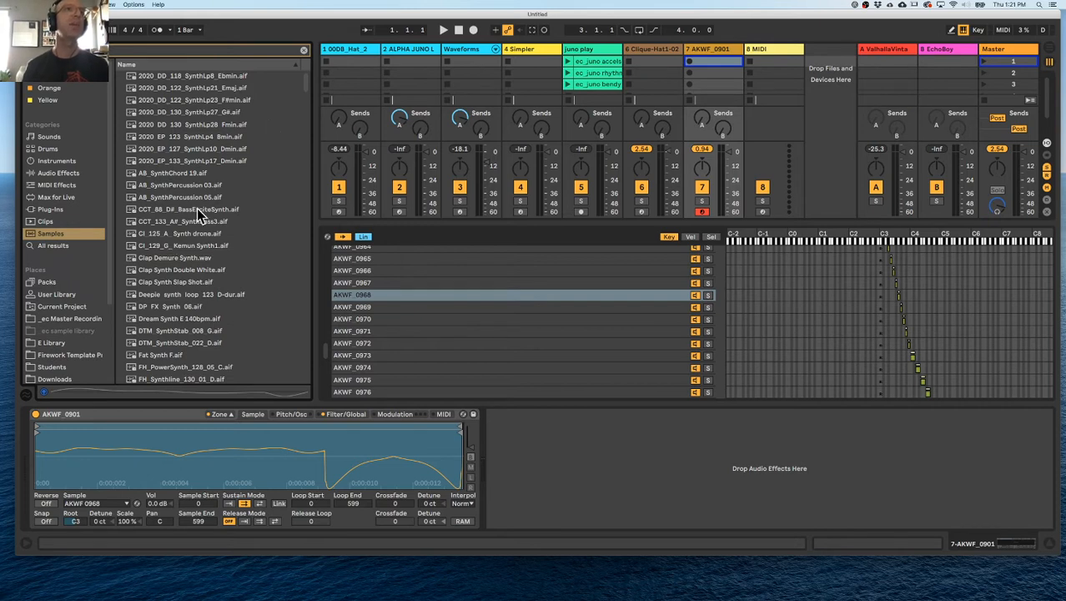
# Audition several synth samples, including Deepie synth loop 123 D-dur.aif, Morph Synth - 11 a.aif, Morph Synth - 05 c.aif and Mlog Synth 22 - b.aif
pyautogui.click(207, 221)
pyautogui.click(202, 292)
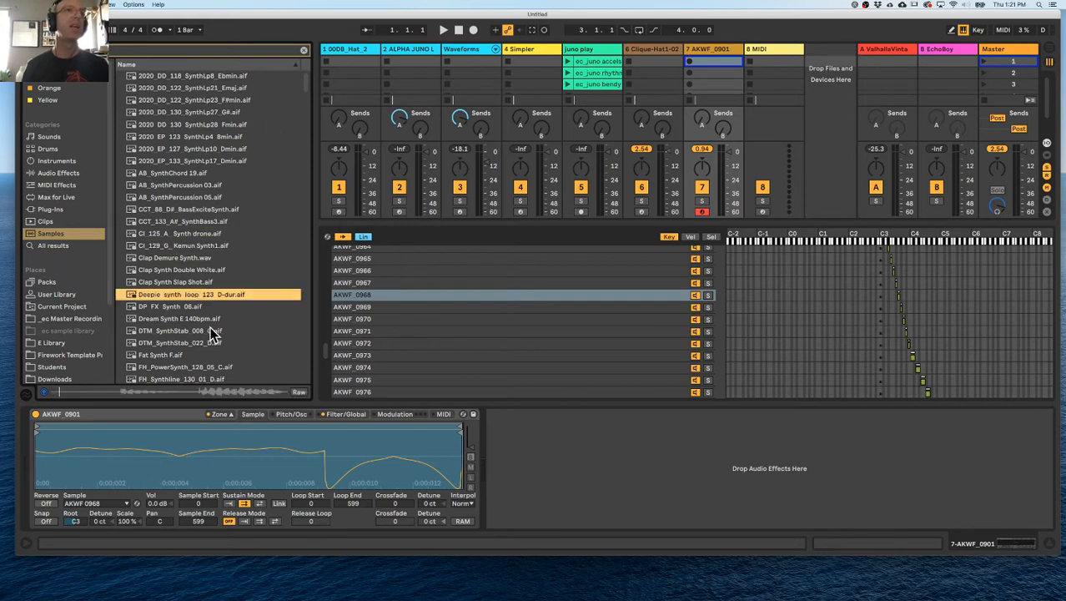
pyautogui.scroll(-10, 200, 321)
pyautogui.click(206, 242)
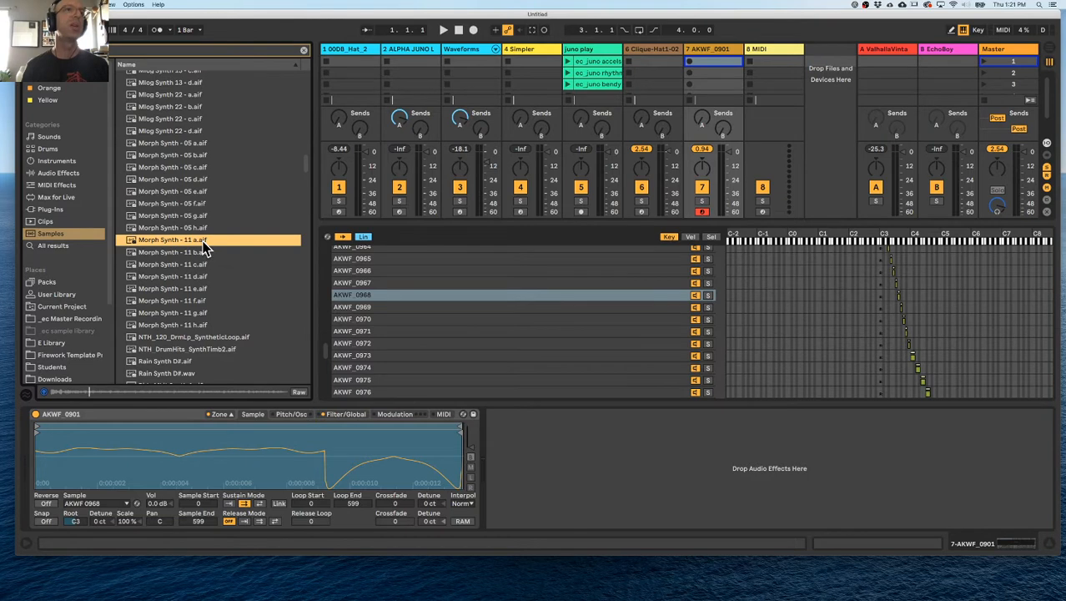
pyautogui.click(211, 263)
pyautogui.click(203, 169)
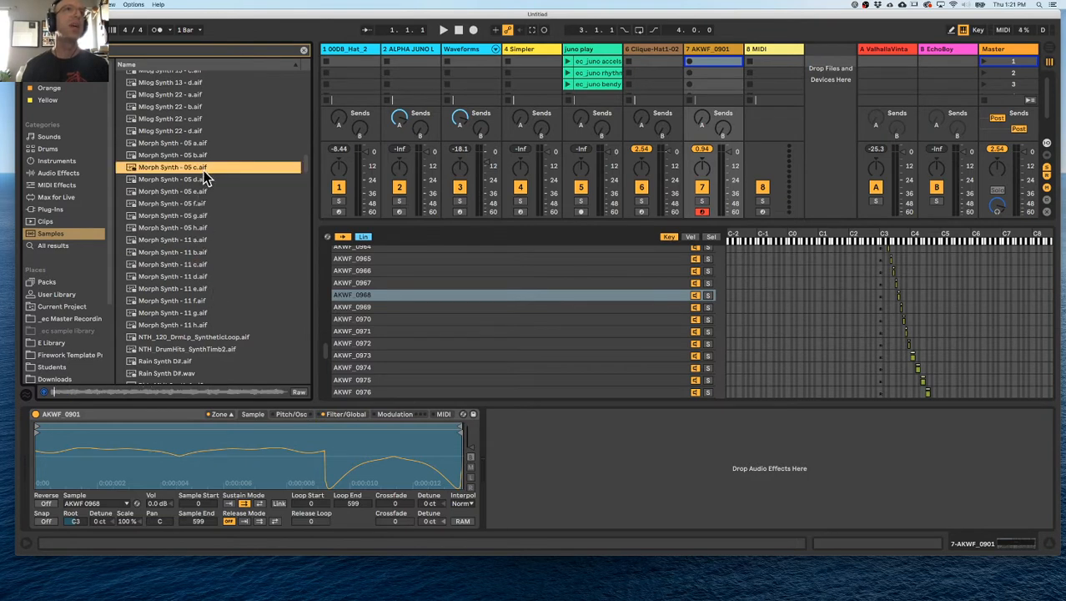
pyautogui.click(207, 108)
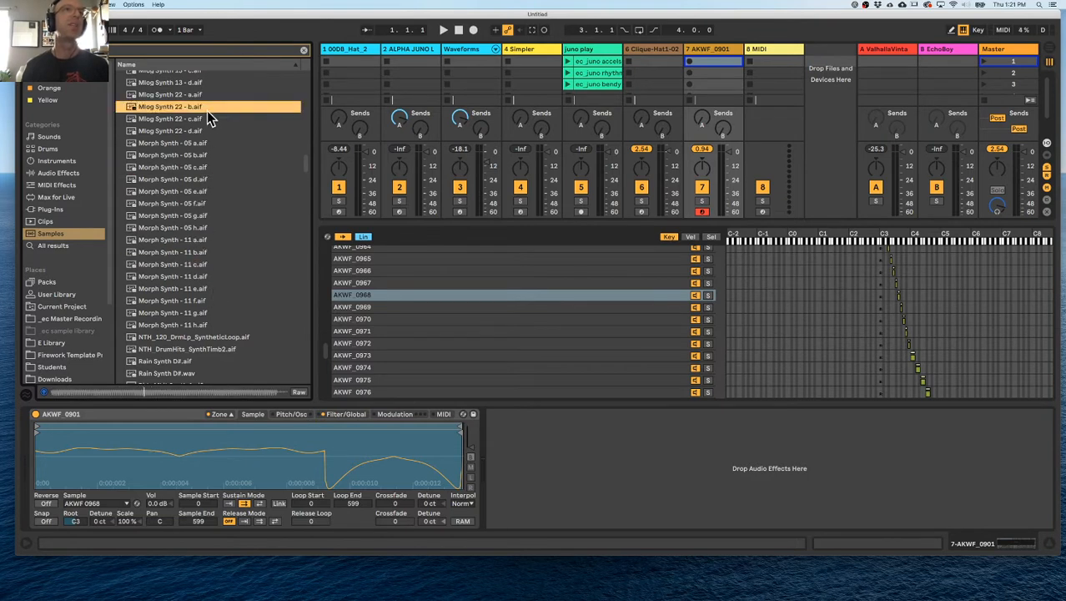
# Search the samples for "bass" and audition several of them, including DP_UprightBass07_96_D.aif and Fc_C_DullHornBass_1.aif
pyautogui.click(114, 51)
pyautogui.write('bass')
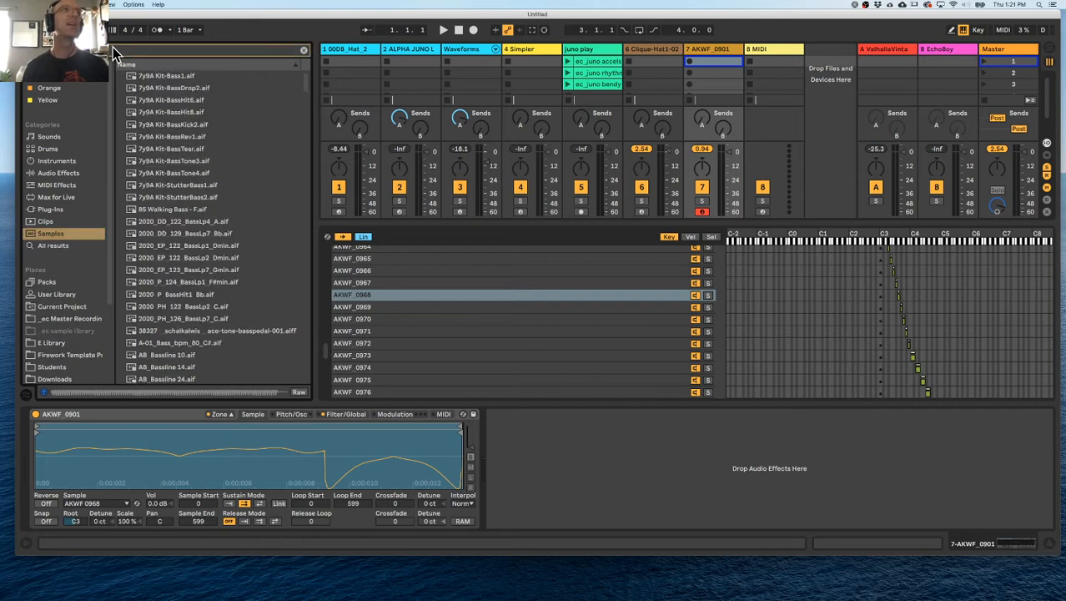
pyautogui.scroll(-5, 173, 210)
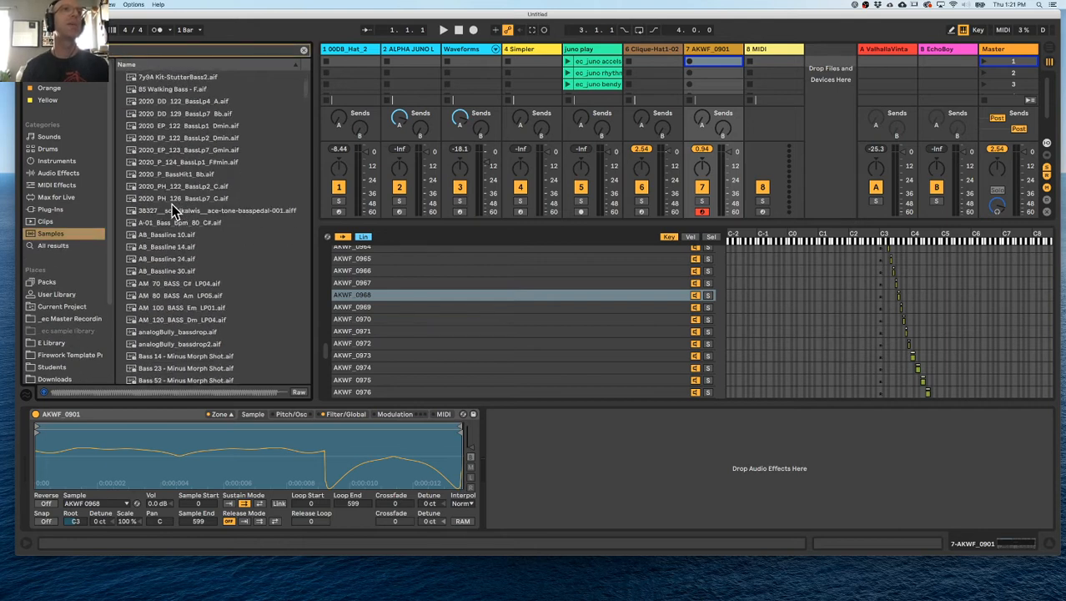
pyautogui.click(184, 245)
pyautogui.scroll(-10, 183, 237)
pyautogui.click(187, 230)
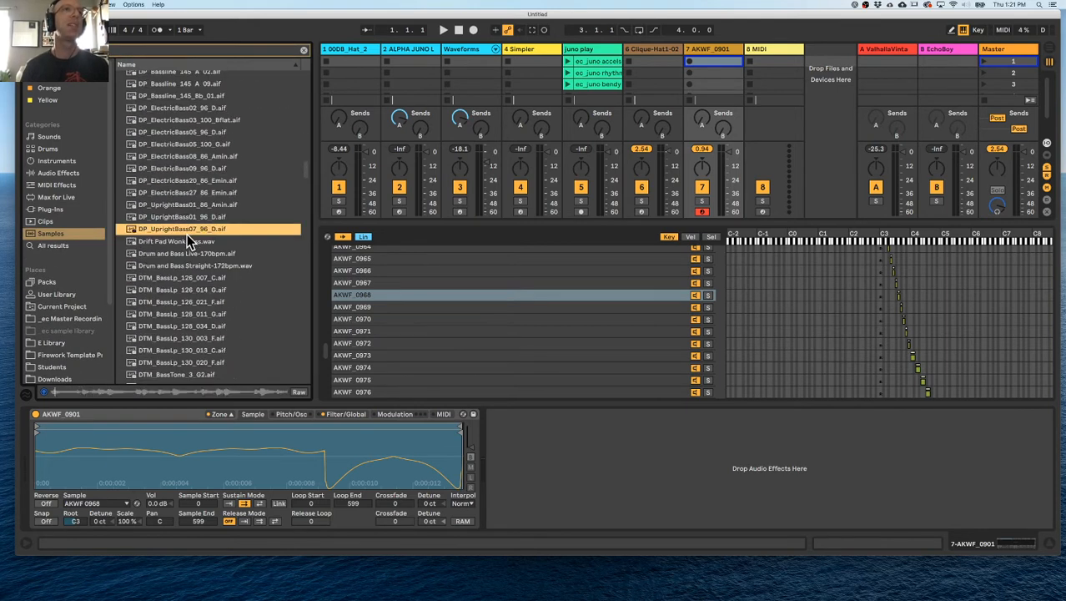
pyautogui.scroll(-10, 190, 263)
pyautogui.click(190, 267)
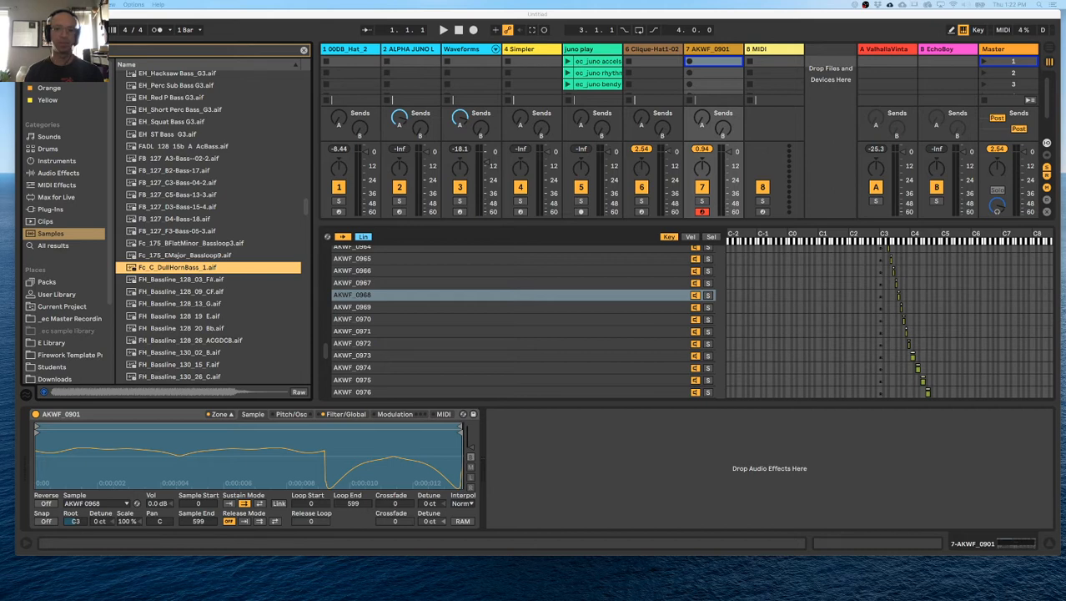
# Select the AKWF_0970 layer, inspect the layers' sample select zones and return to the key zones at the start of the list
pyautogui.click(253, 416)
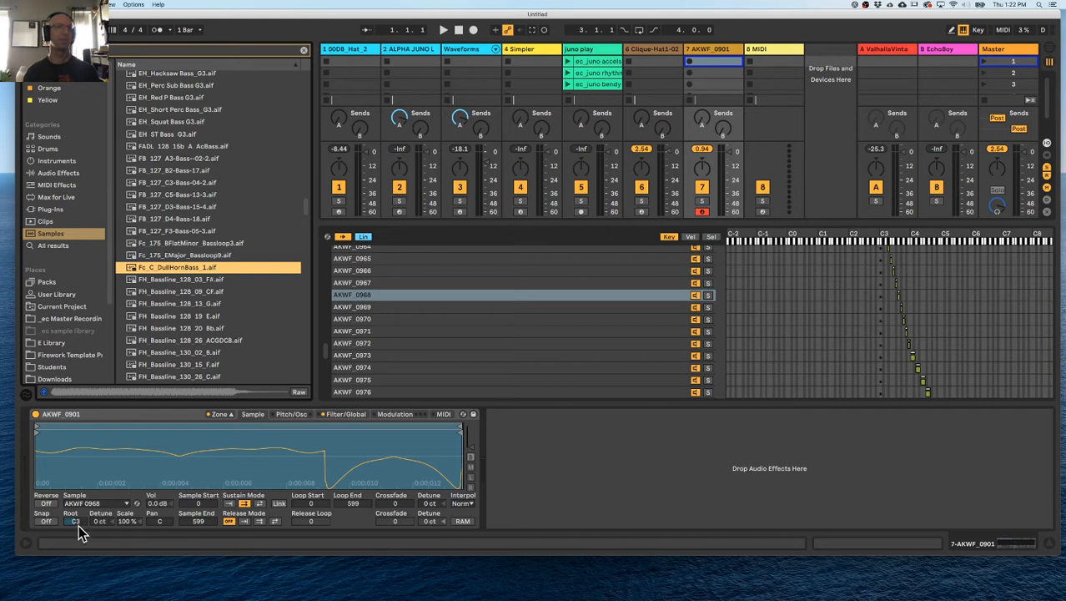
pyautogui.click(879, 319)
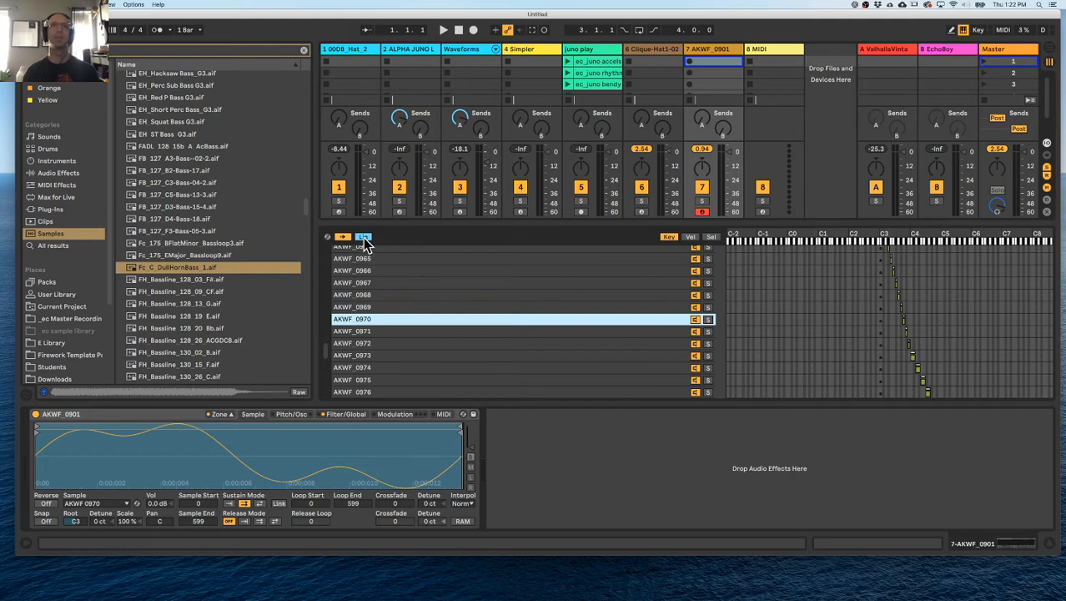
pyautogui.click(709, 239)
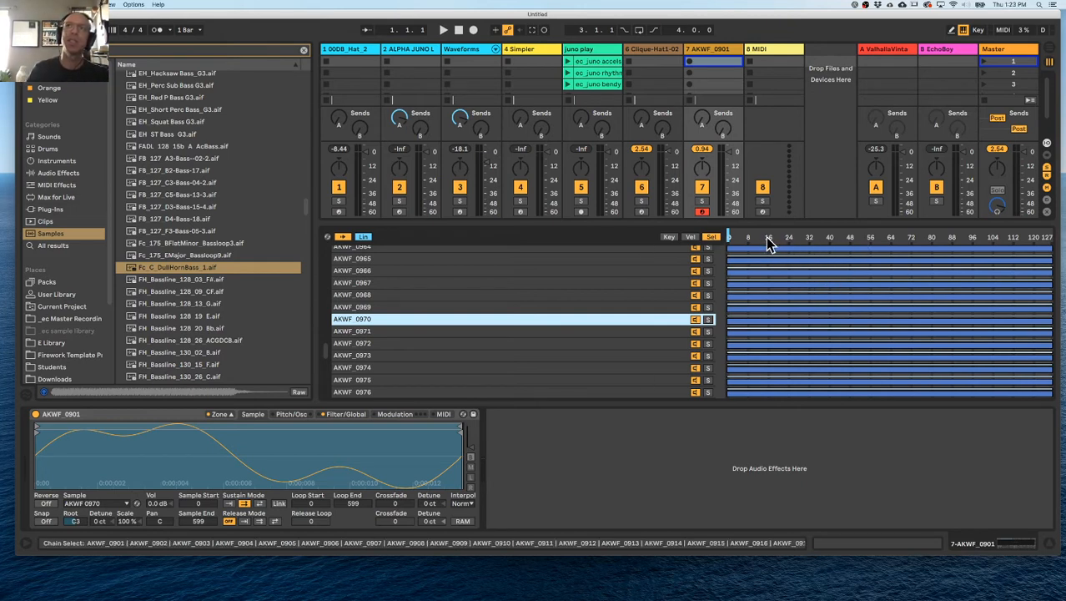
pyautogui.scroll(15, 912, 260)
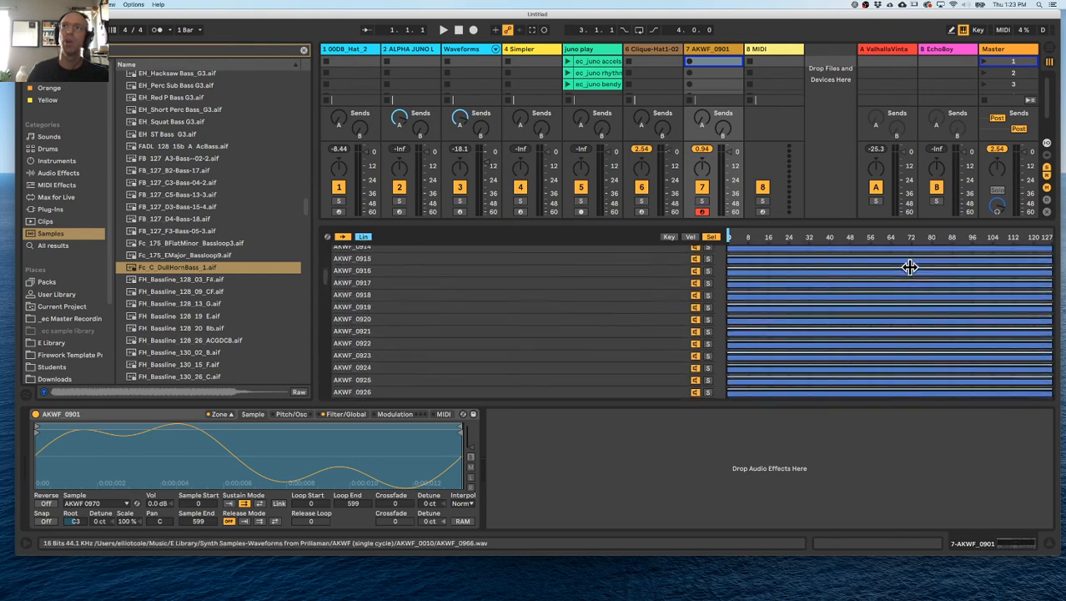
pyautogui.click(668, 237)
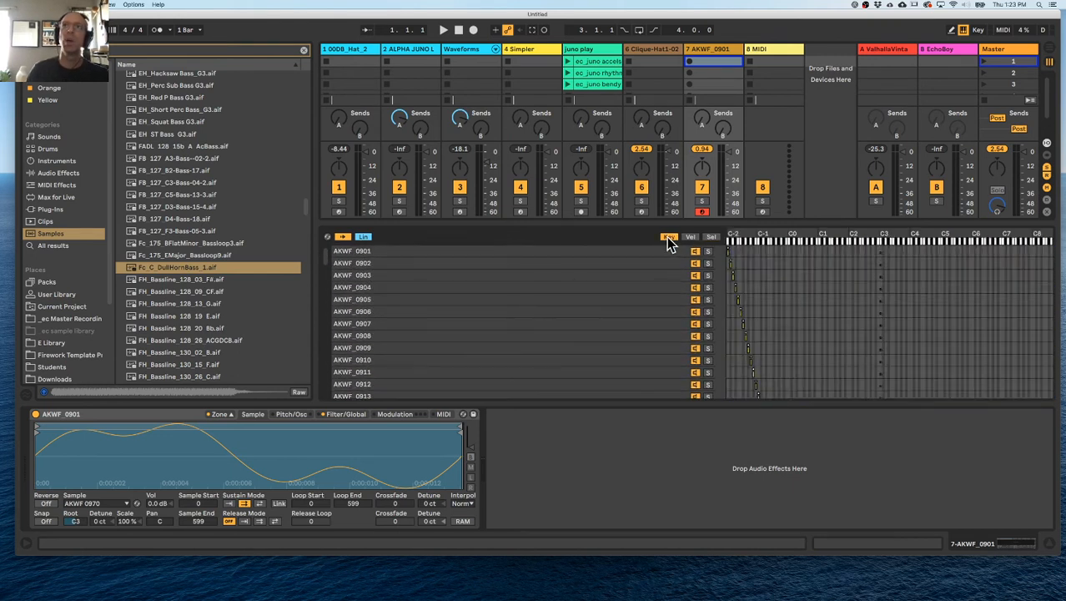
# Extend the key zones of all 100 AKWF layers to cover the full keyboard range from C-2 to G8
pyautogui.click(782, 276)
pyautogui.press('super+a')
pyautogui.moveTo(728, 254); pyautogui.dragTo(1062, 250)
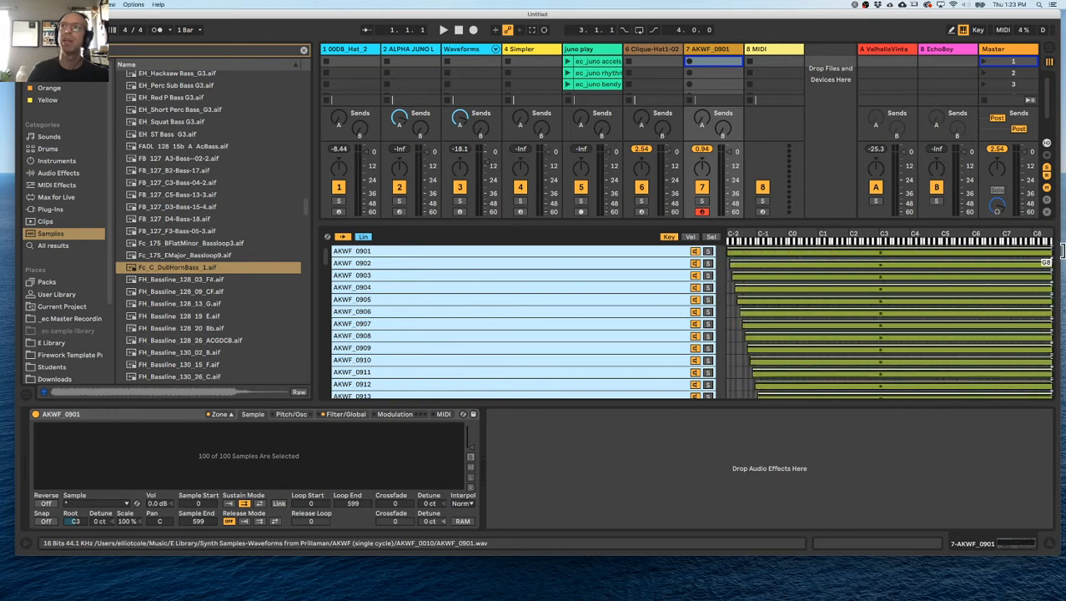
pyautogui.moveTo(732, 263); pyautogui.dragTo(684, 264)
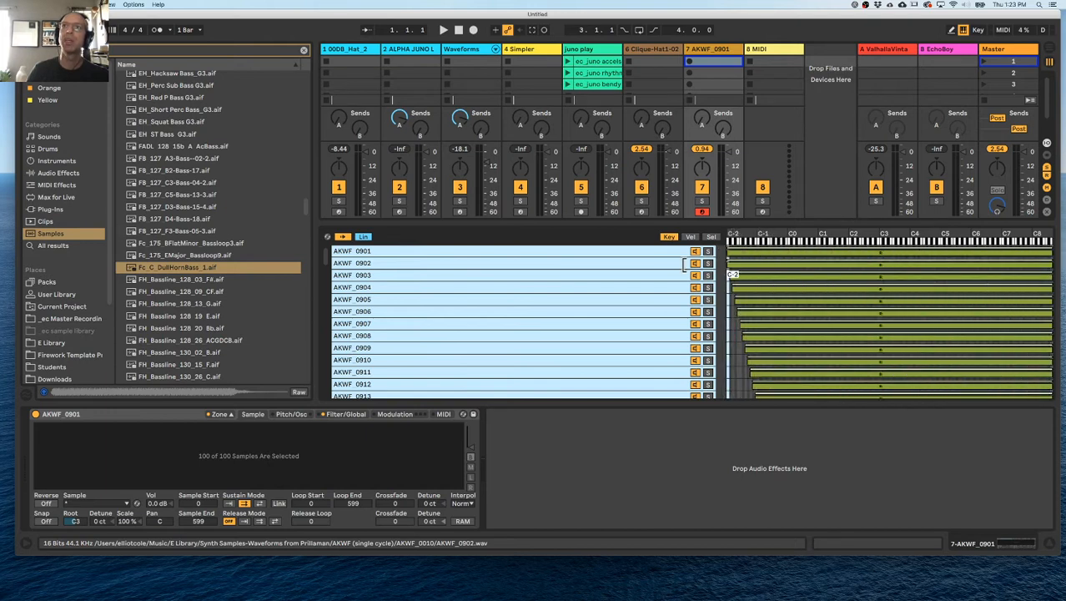
pyautogui.scroll(-20, 751, 299)
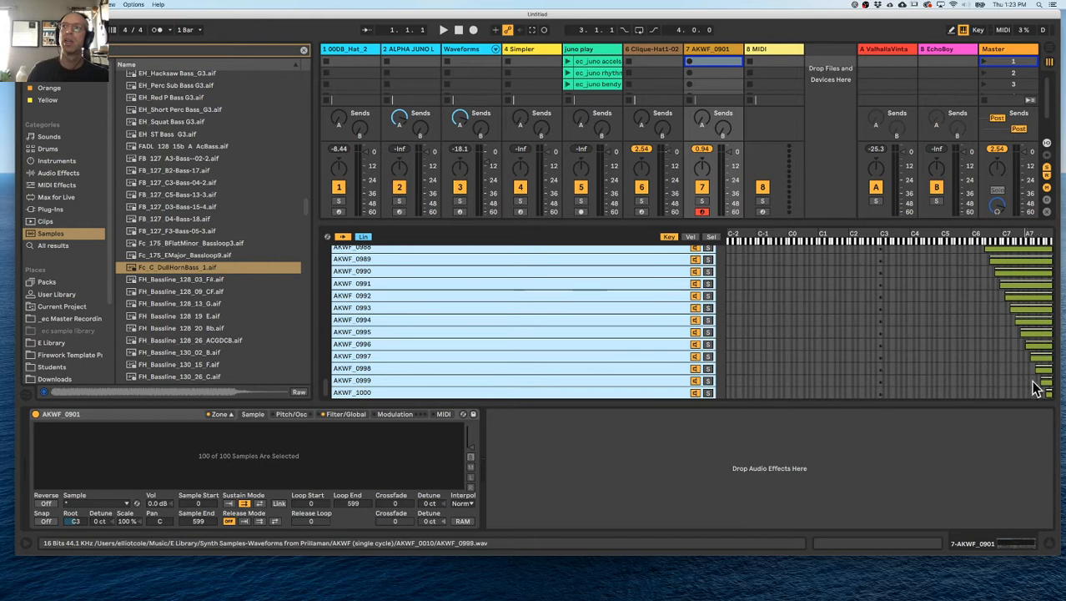
pyautogui.moveTo(1043, 389); pyautogui.dragTo(658, 405)
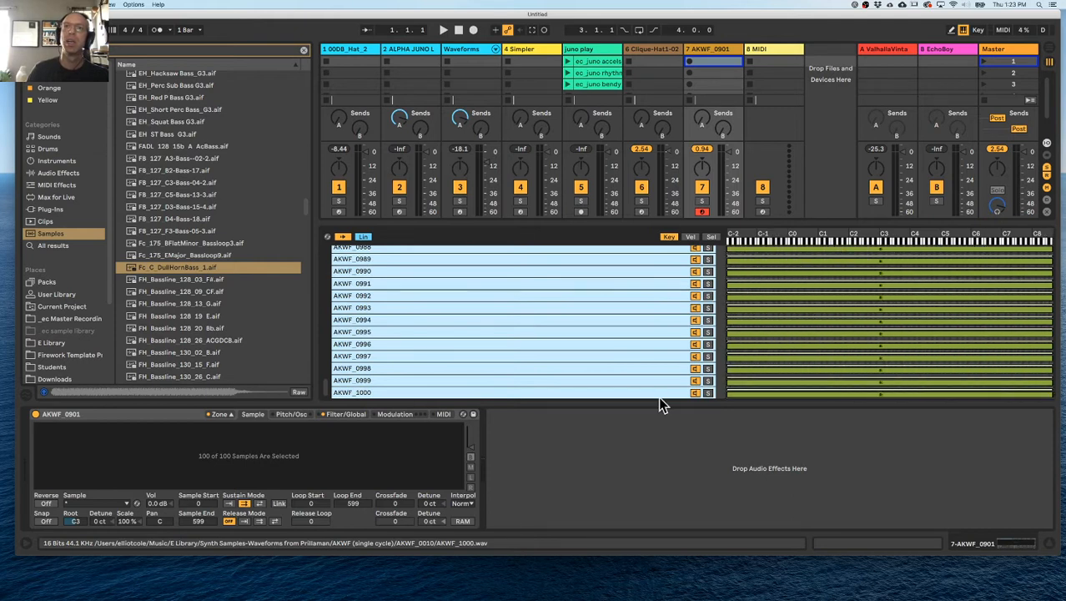
pyautogui.scroll(20, 745, 298)
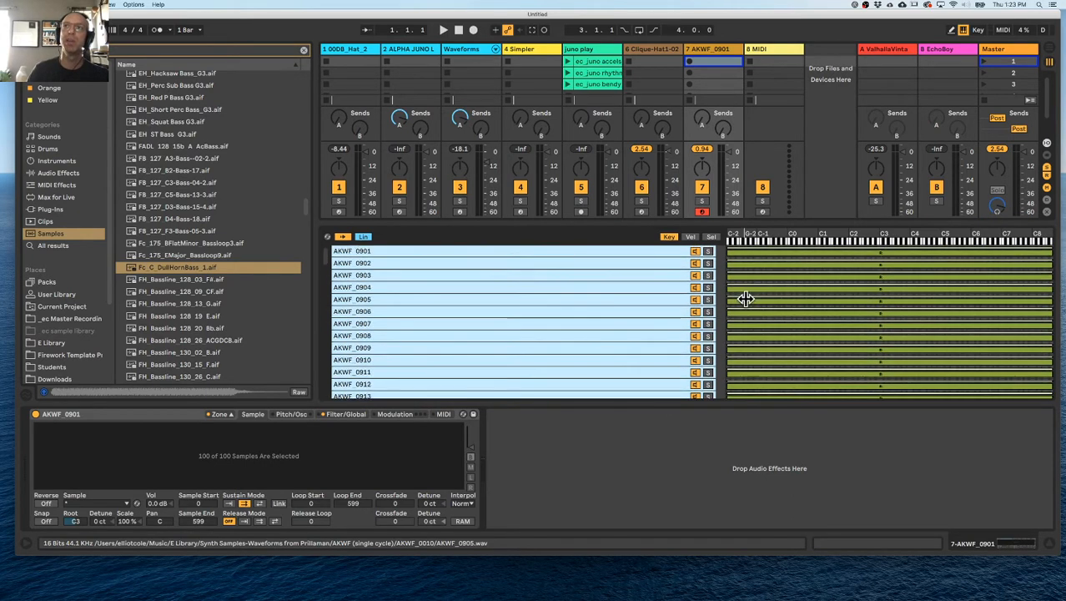
# Distribute the sample select ranges of all layers equally and move the sample selector to 34
pyautogui.click(710, 237)
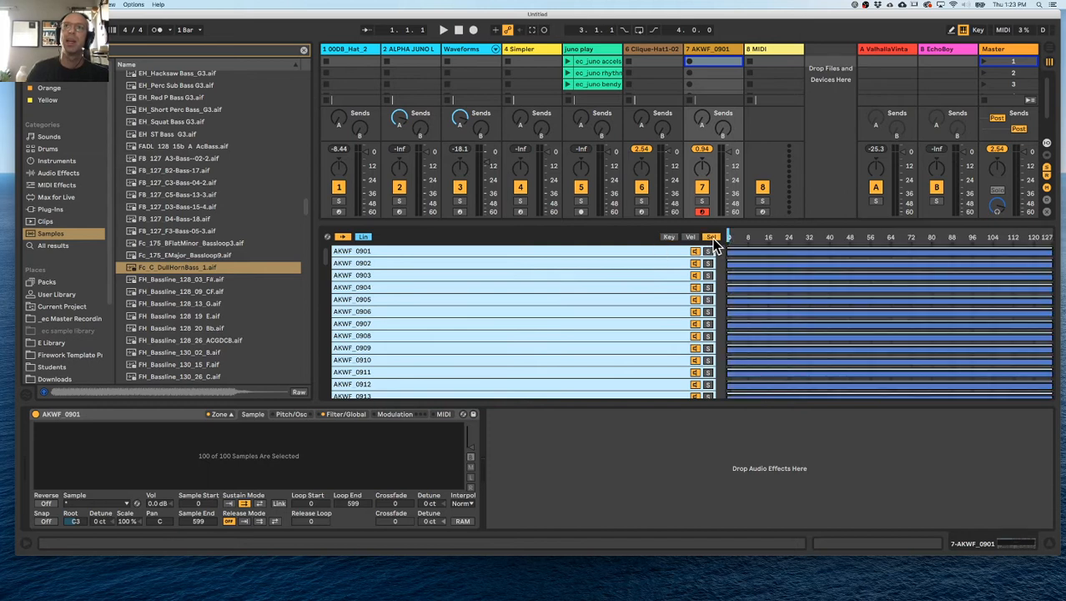
pyautogui.rightClick(743, 252)
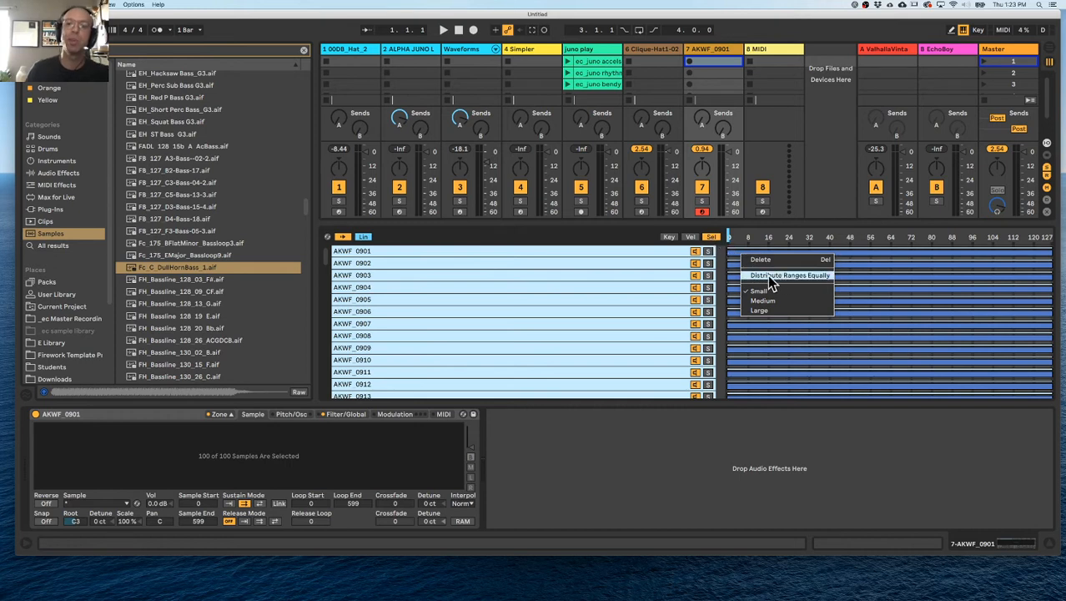
pyautogui.click(768, 276)
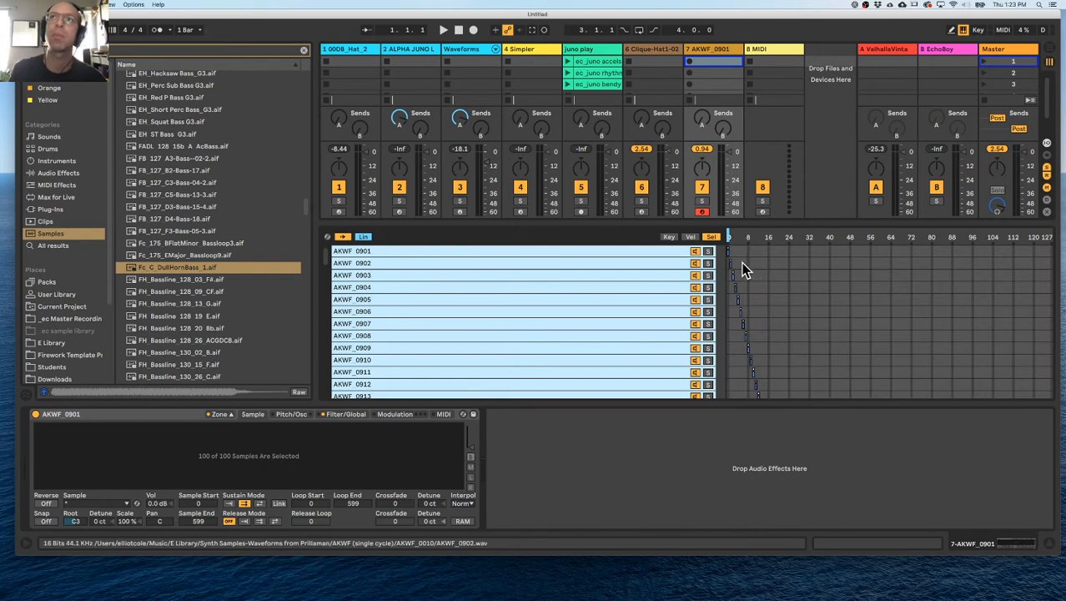
pyautogui.moveTo(731, 240)
pyautogui.mouseDown()
pyautogui.moveTo(982, 238)
pyautogui.moveTo(777, 238)
pyautogui.moveTo(815, 238)
pyautogui.mouseUp()
pyautogui.scroll(-5, 821, 297)
pyautogui.scroll(5, 821, 297)
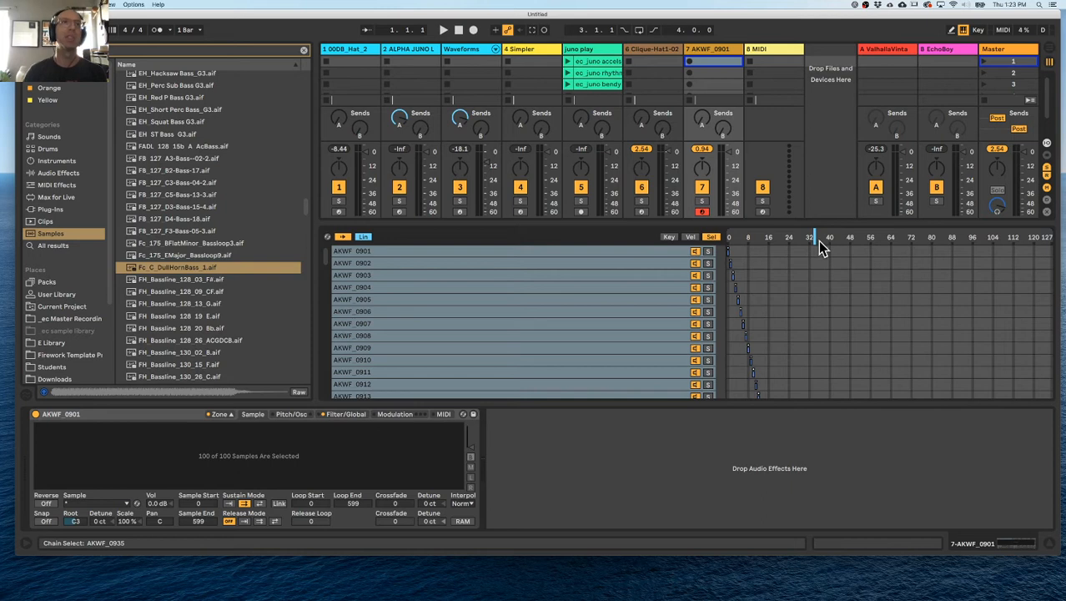
# Group the AKWF_0901 Sampler into an Instrument Rack and select the Sampler inside it
pyautogui.click(173, 418)
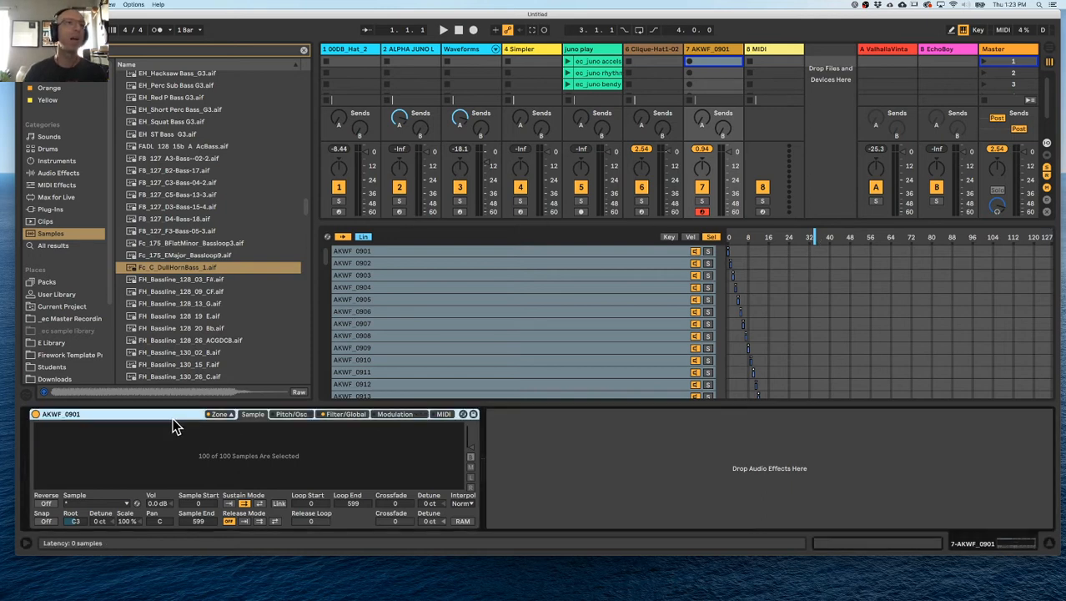
pyautogui.press('super+g')
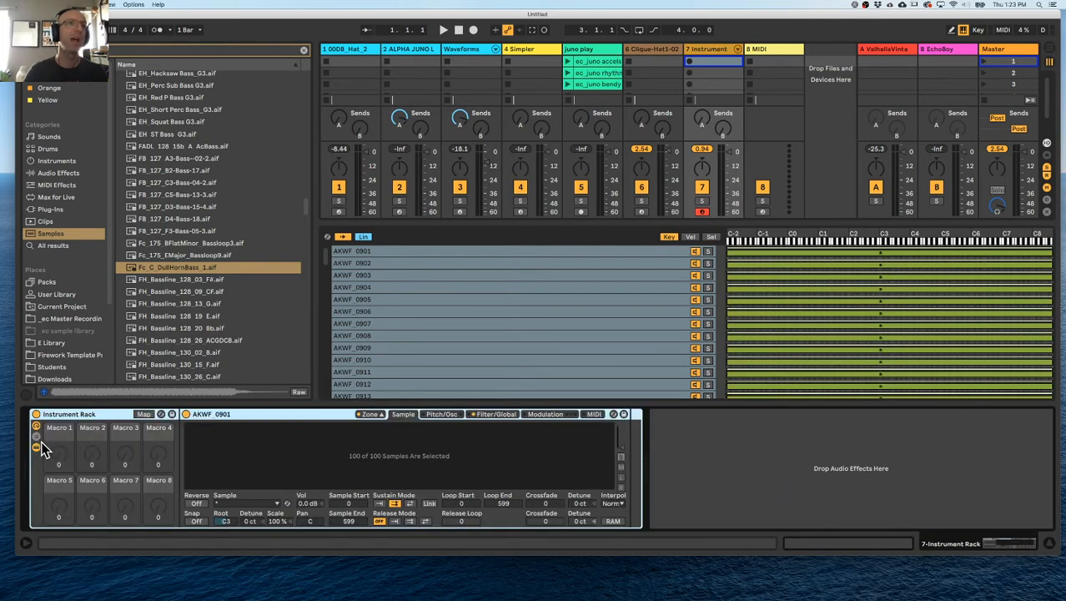
pyautogui.click(222, 415)
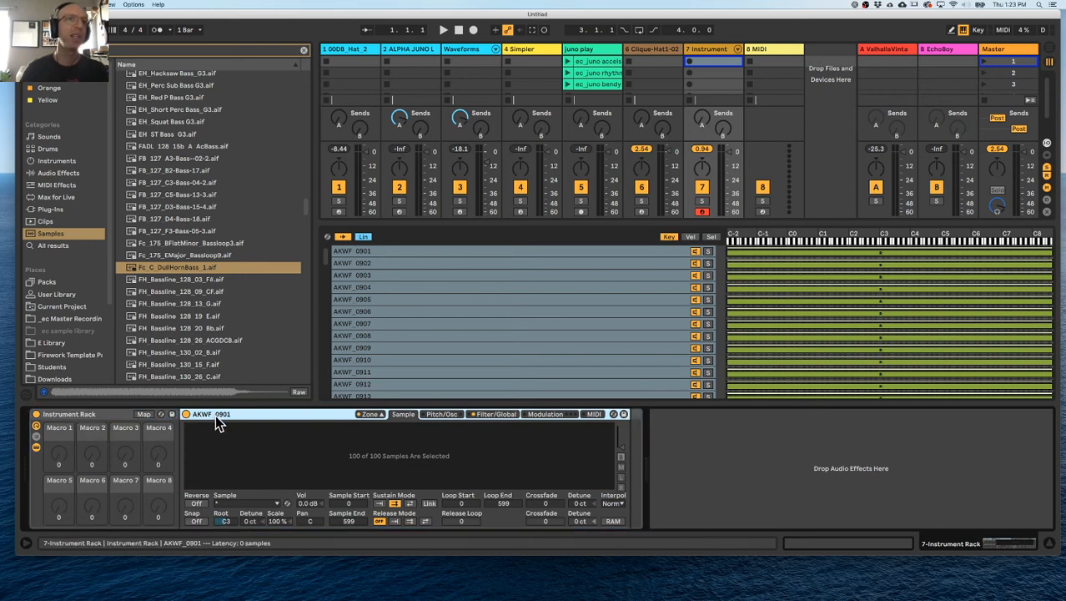
# Map the Sampler's sample selector to Macro 1 of the Instrument Rack and try out the knob
pyautogui.click(692, 237)
pyautogui.click(144, 414)
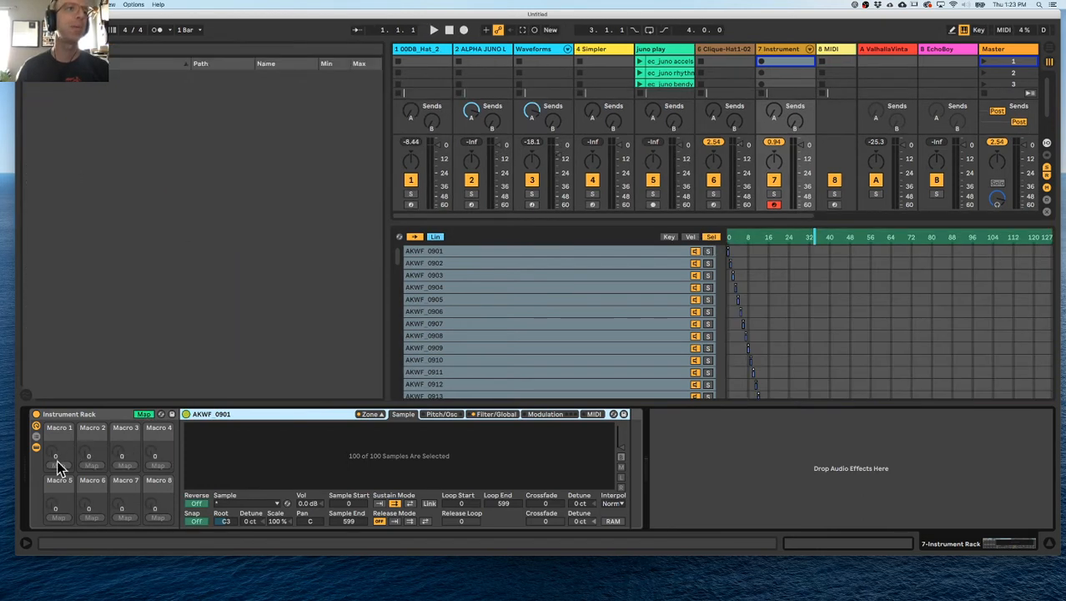
pyautogui.click(815, 239)
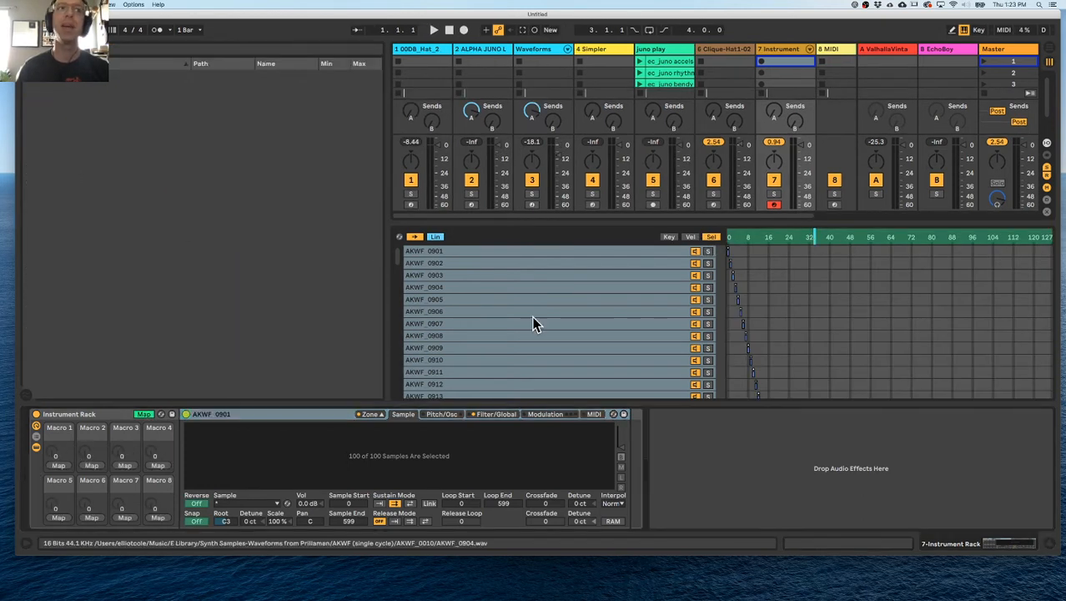
pyautogui.click(59, 466)
pyautogui.click(145, 415)
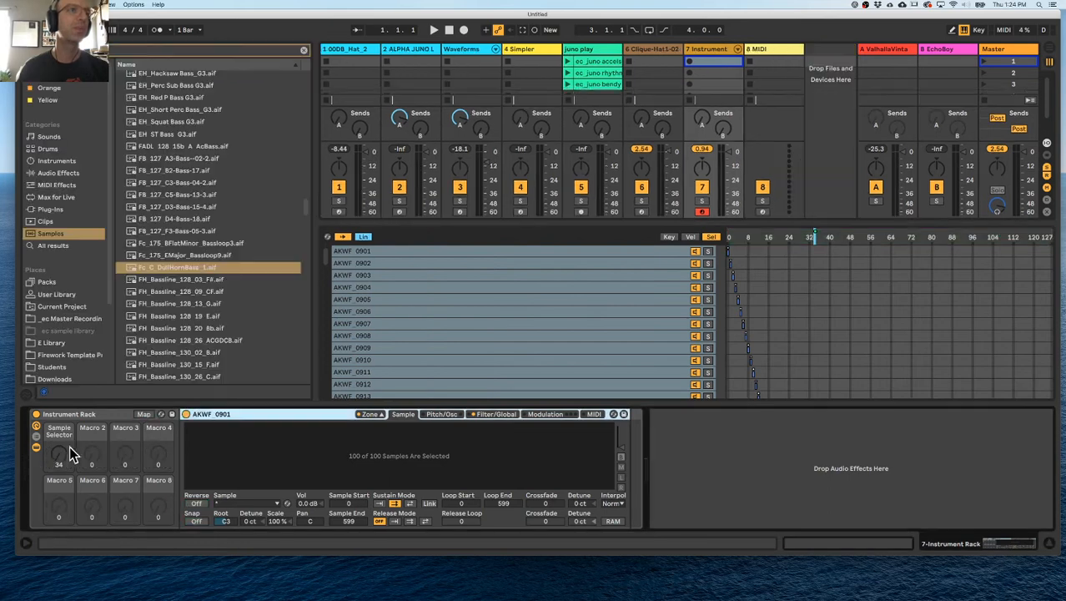
pyautogui.moveTo(59, 454)
pyautogui.mouseDown()
pyautogui.moveTo(59, 376)
pyautogui.moveTo(59, 454)
pyautogui.mouseUp()
# Set the minimum of the Sample Selector macro mapping to 0 and turn the macro to 117
pyautogui.click(144, 414)
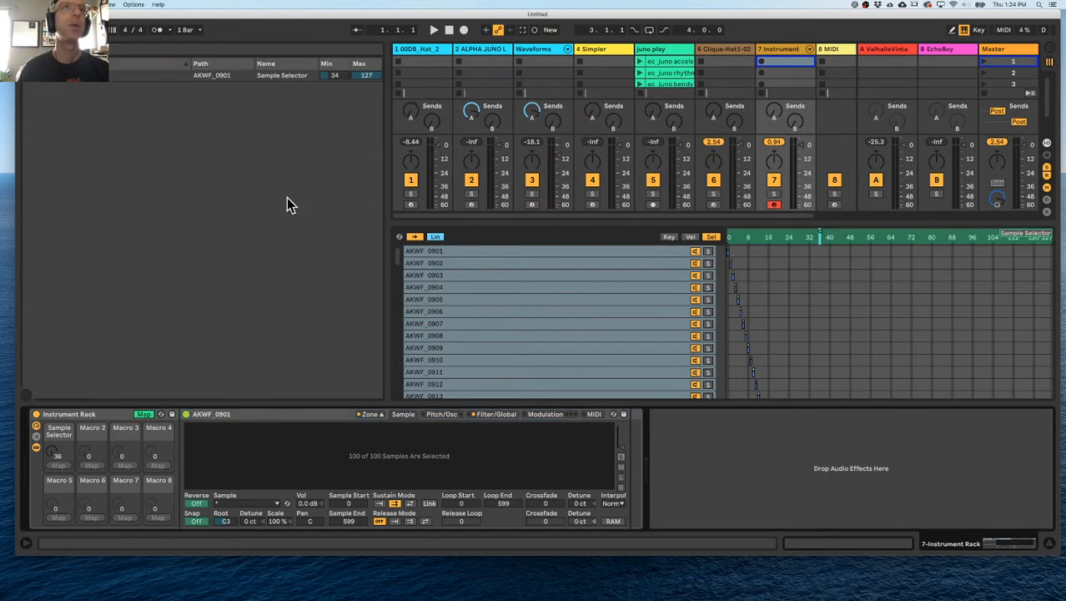
pyautogui.click(333, 75)
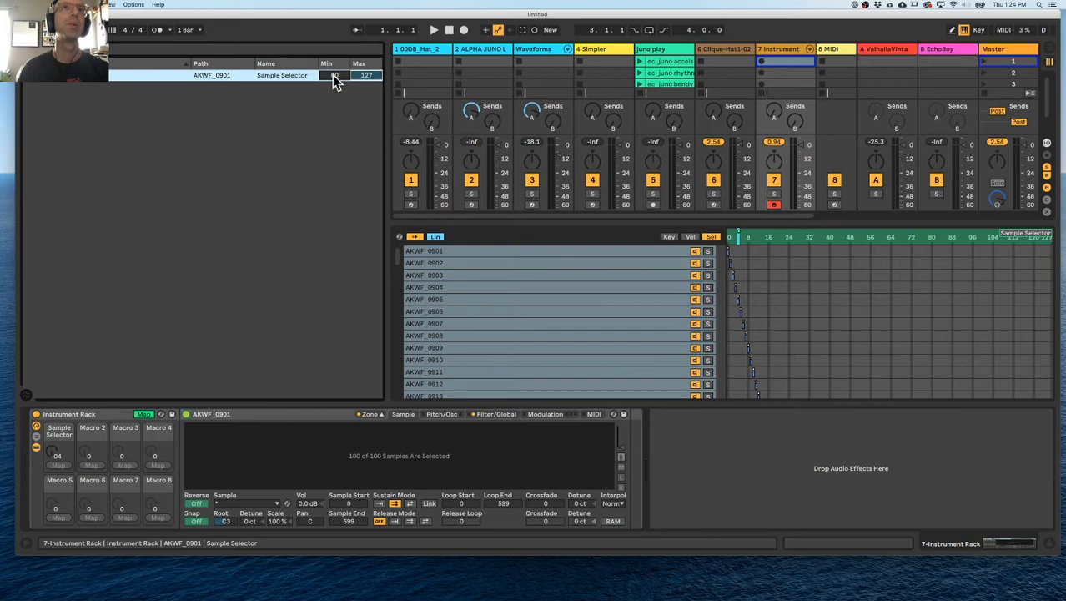
pyautogui.click(144, 414)
pyautogui.moveTo(62, 455); pyautogui.dragTo(58, 385)
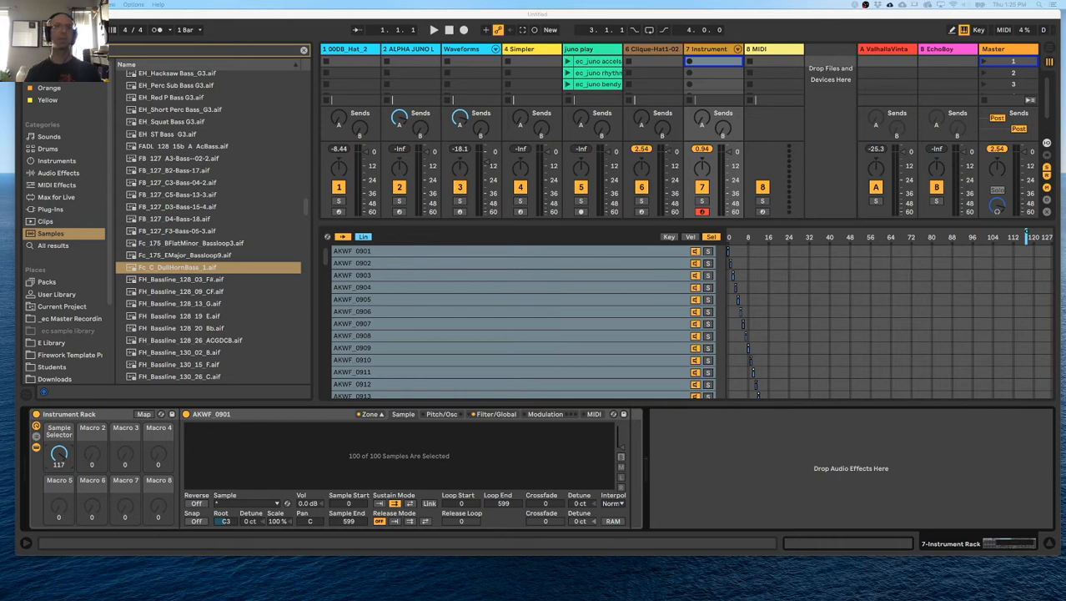
# Inspect the AKWF_0906 and AKWF_0993 waveforms and the sample select zones across all layers down to AKWF_1000
pyautogui.click(500, 215)
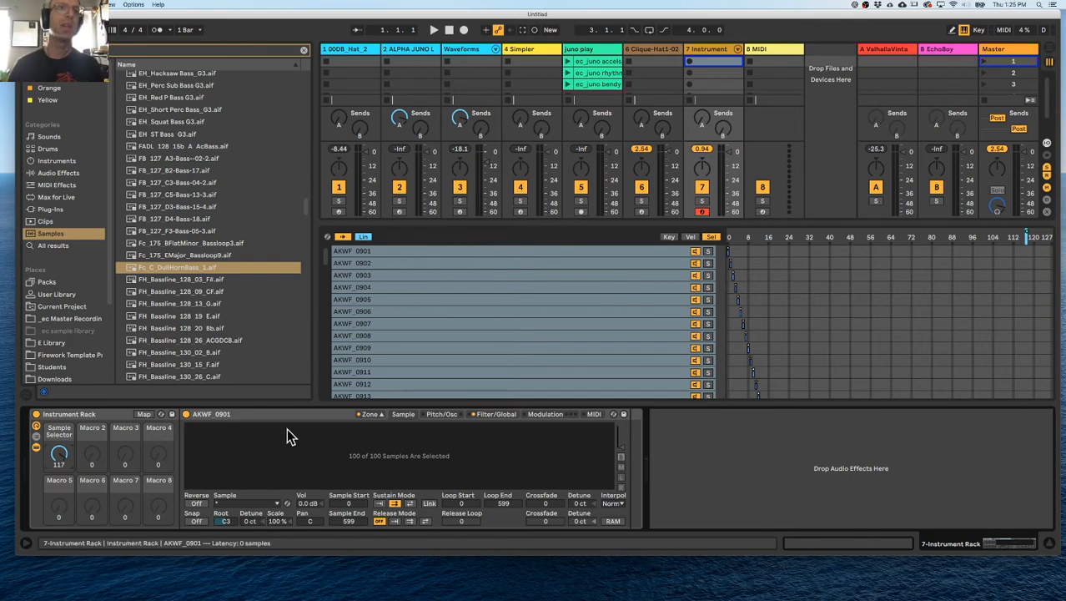
pyautogui.click(250, 421)
pyautogui.click(421, 311)
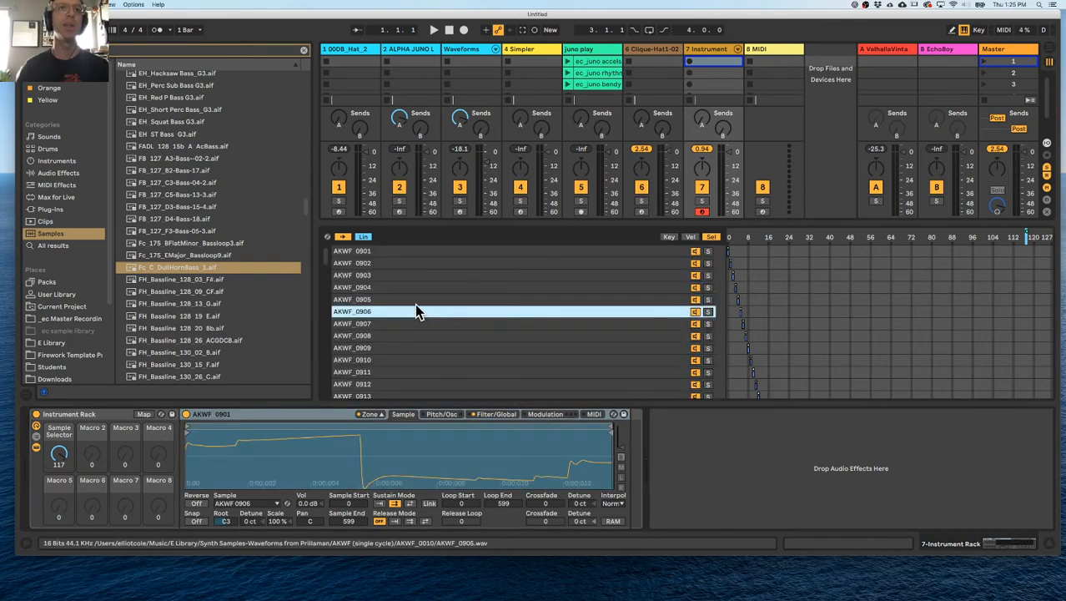
pyautogui.press('super+a')
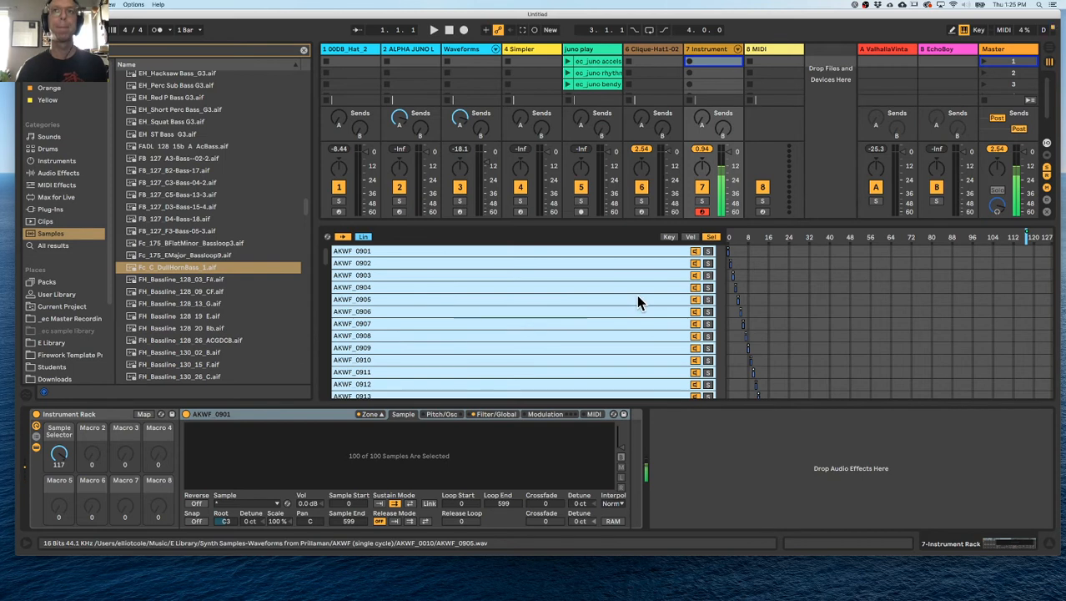
pyautogui.click(349, 237)
pyautogui.click(423, 297)
pyautogui.press('super+a')
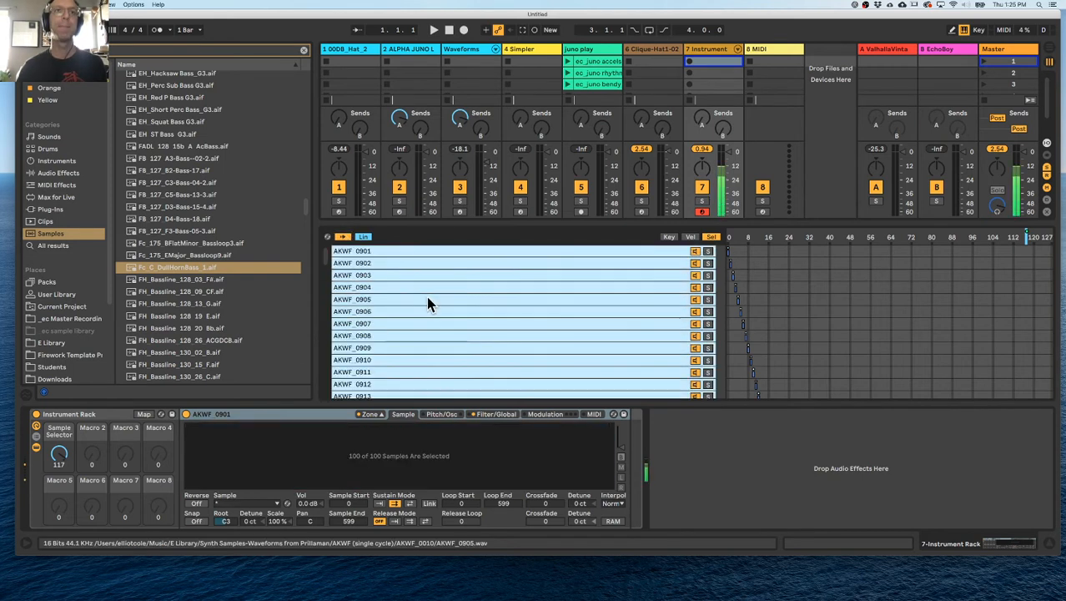
pyautogui.scroll(-5, 803, 282)
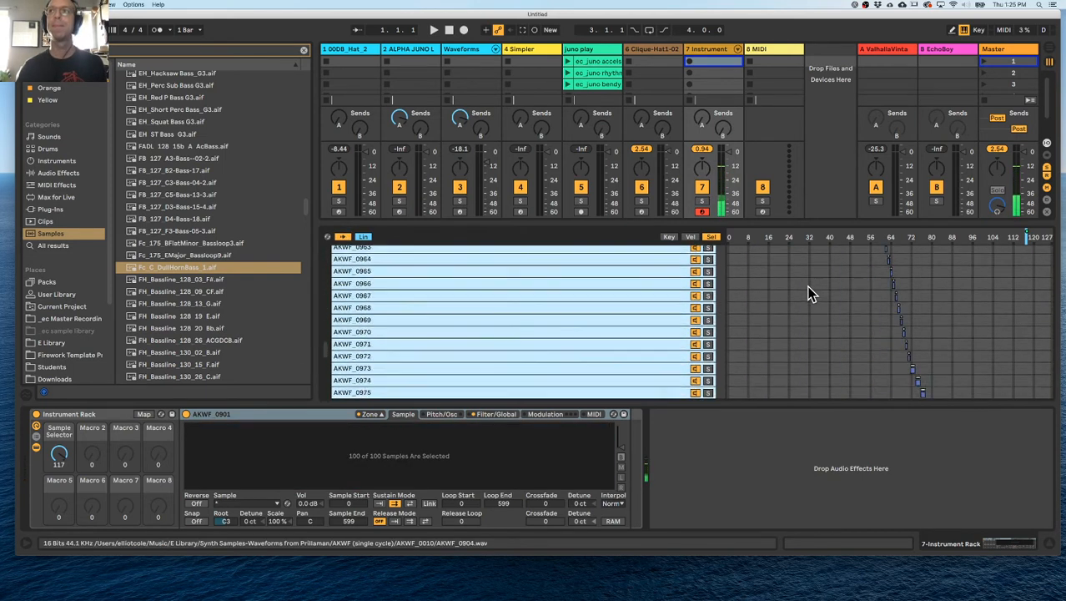
pyautogui.scroll(-20, 942, 312)
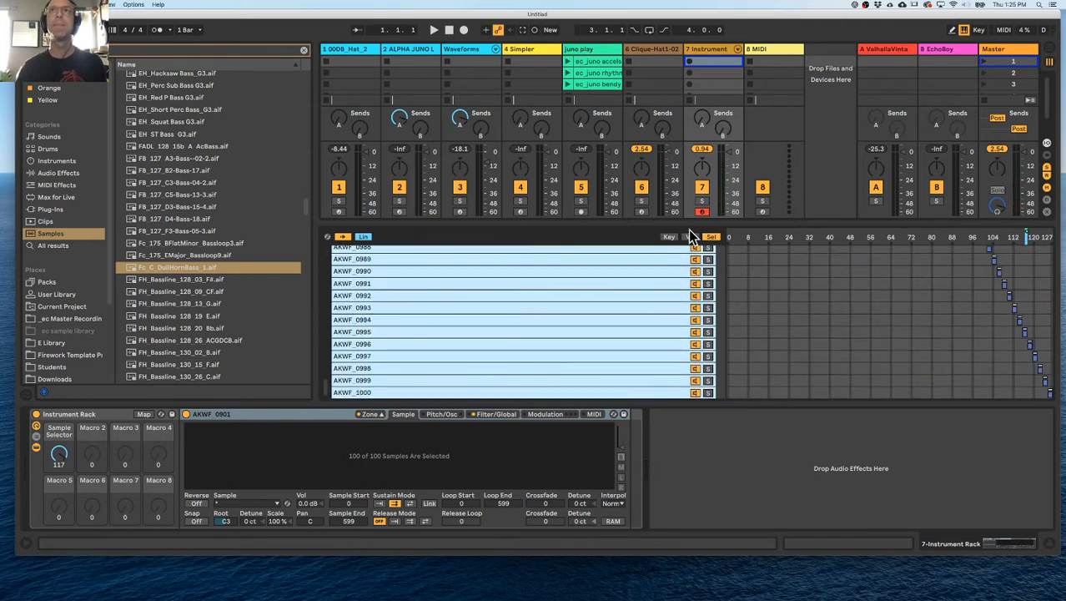
pyautogui.click(602, 309)
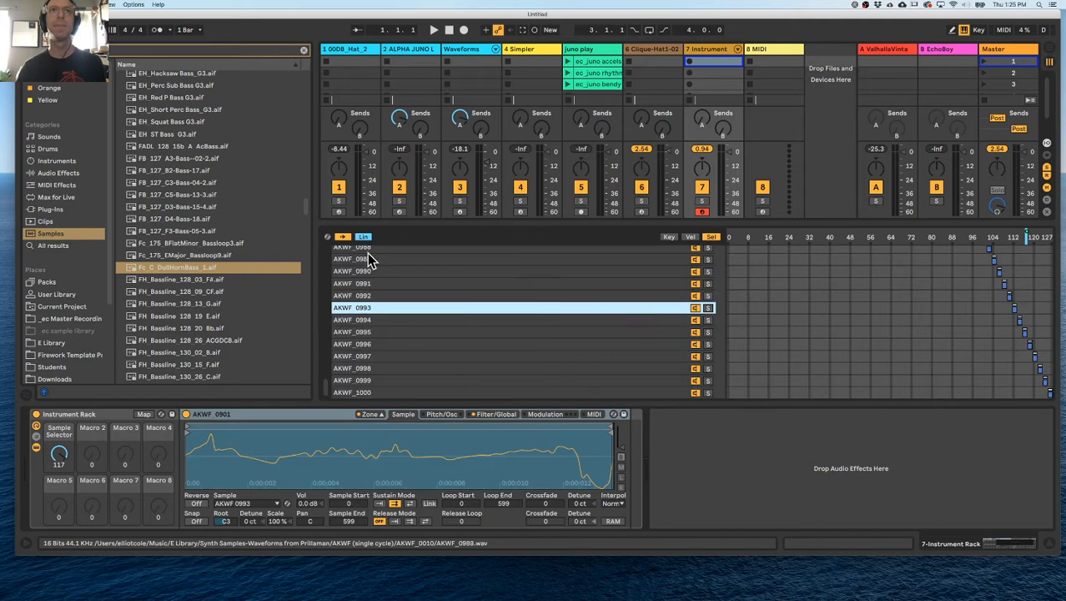
pyautogui.press('super+a')
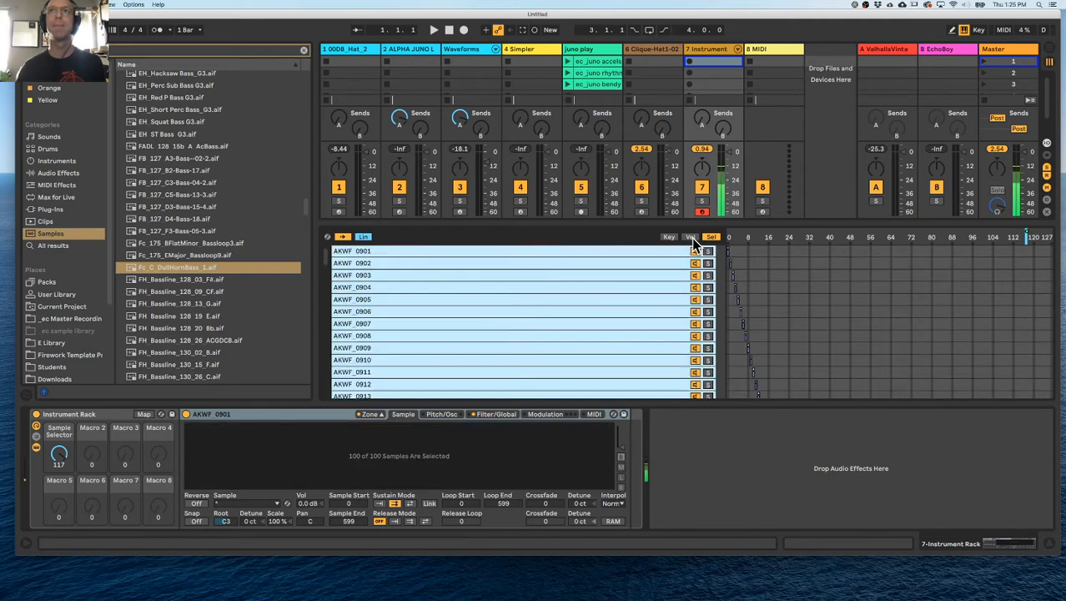
# Compare the key, velocity and sample select zones of all layers and show the AKWF_0994 waveform
pyautogui.click(669, 237)
pyautogui.click(691, 237)
pyautogui.click(712, 237)
pyautogui.scroll(-10, 927, 326)
pyautogui.scroll(-5, 928, 326)
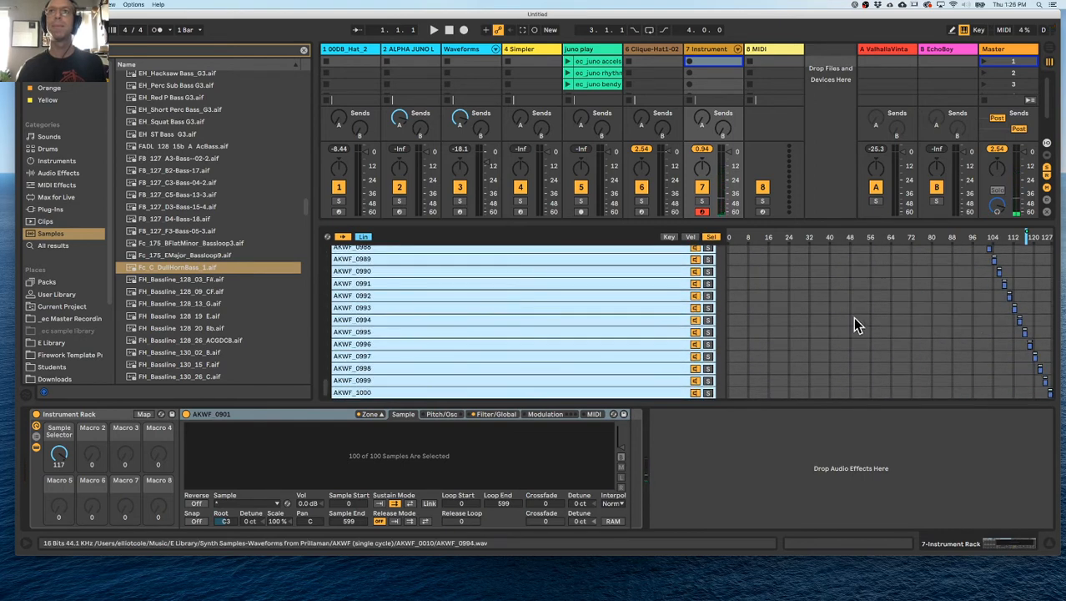
pyautogui.click(541, 319)
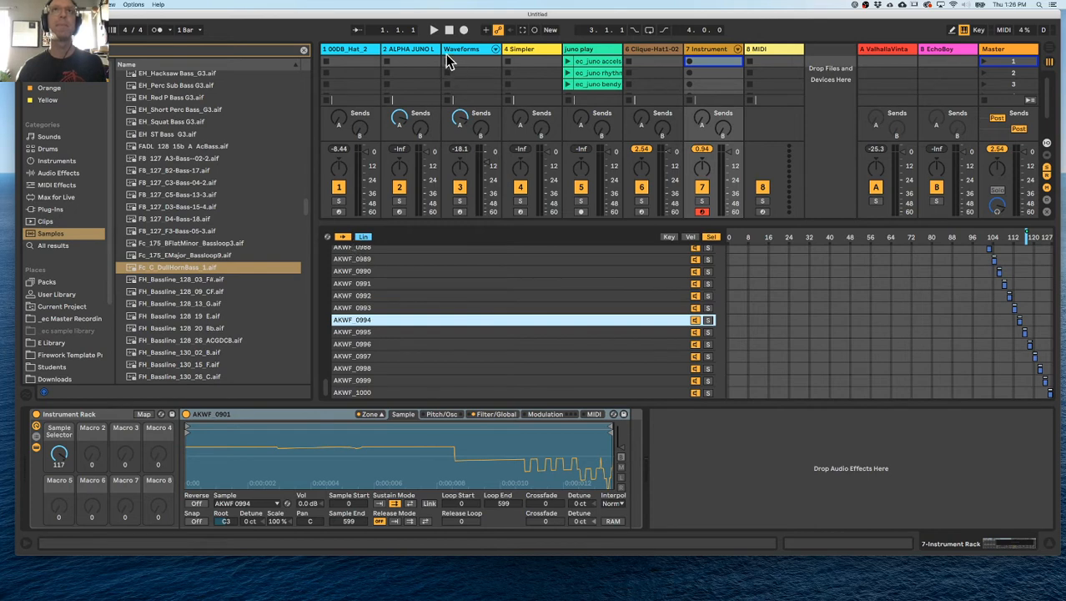
# Show the sample settings of the Waveforms track's Sampler and arm that track
pyautogui.click(351, 49)
pyautogui.click(406, 49)
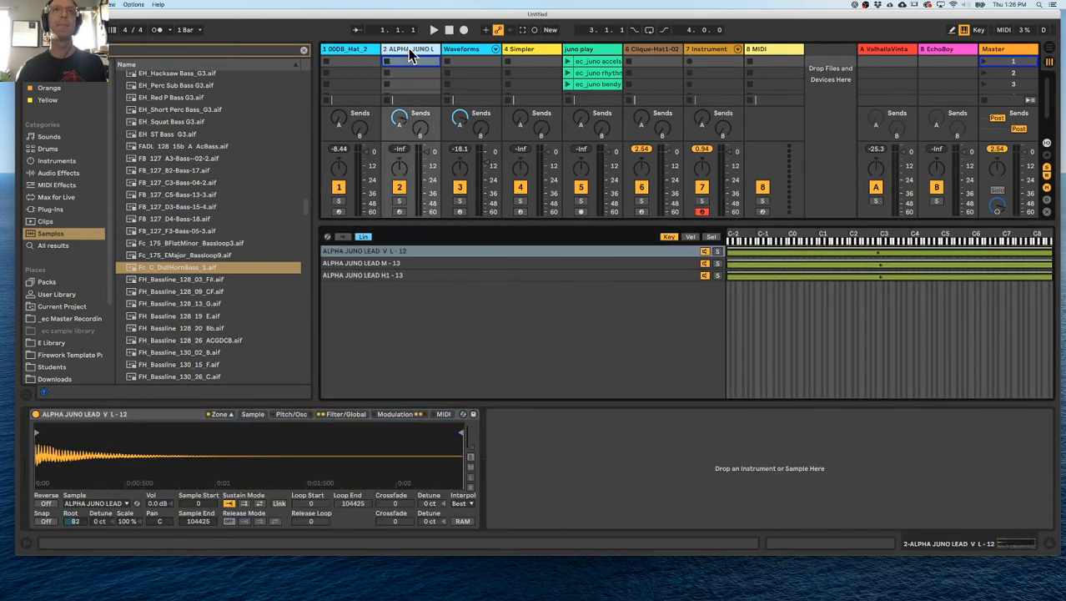
pyautogui.click(459, 52)
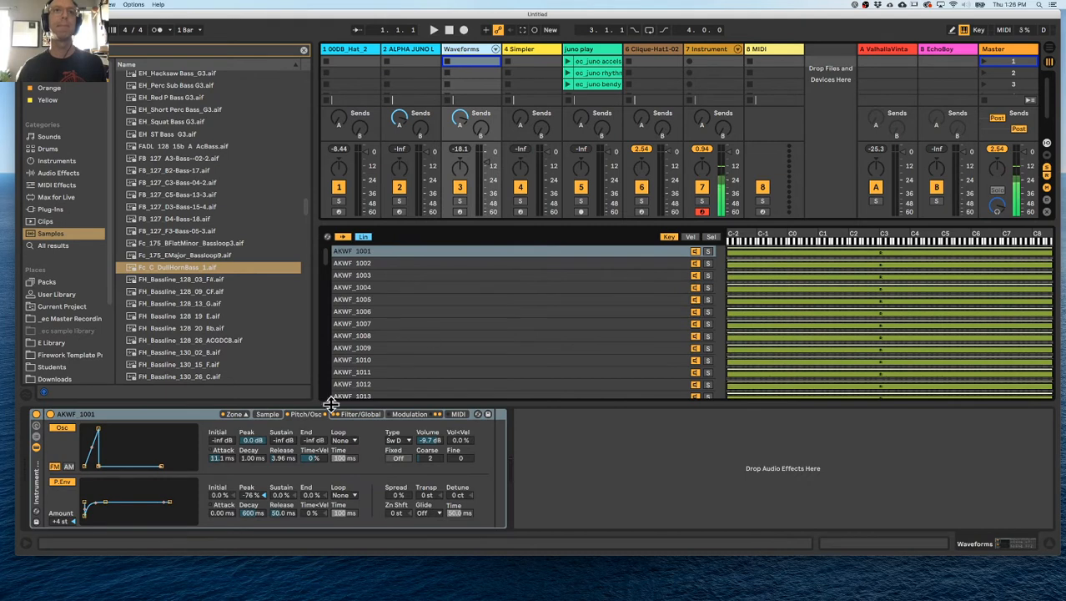
pyautogui.click(266, 415)
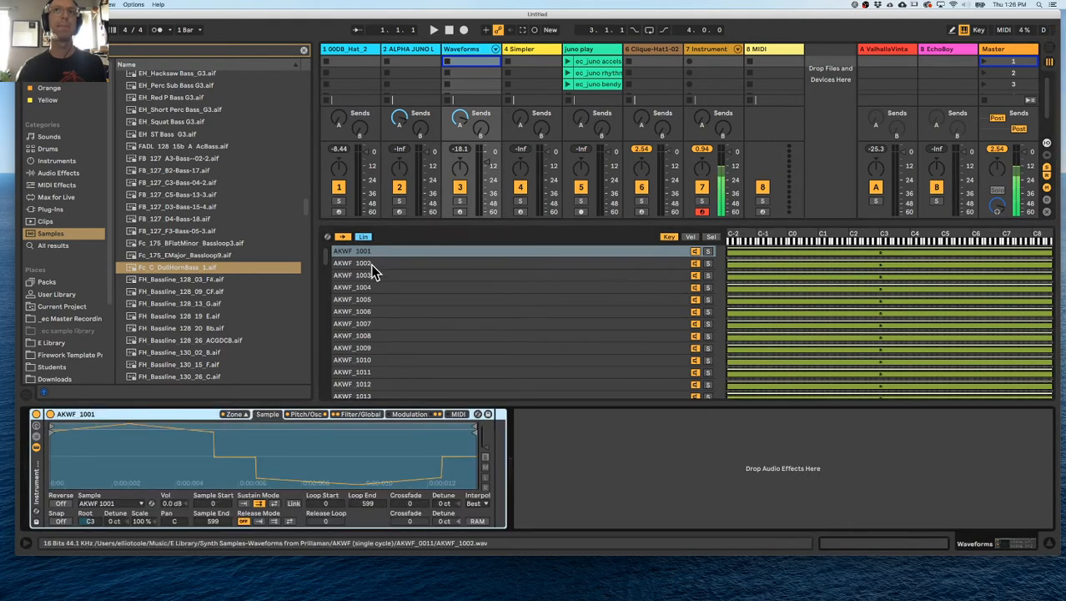
pyautogui.click(460, 212)
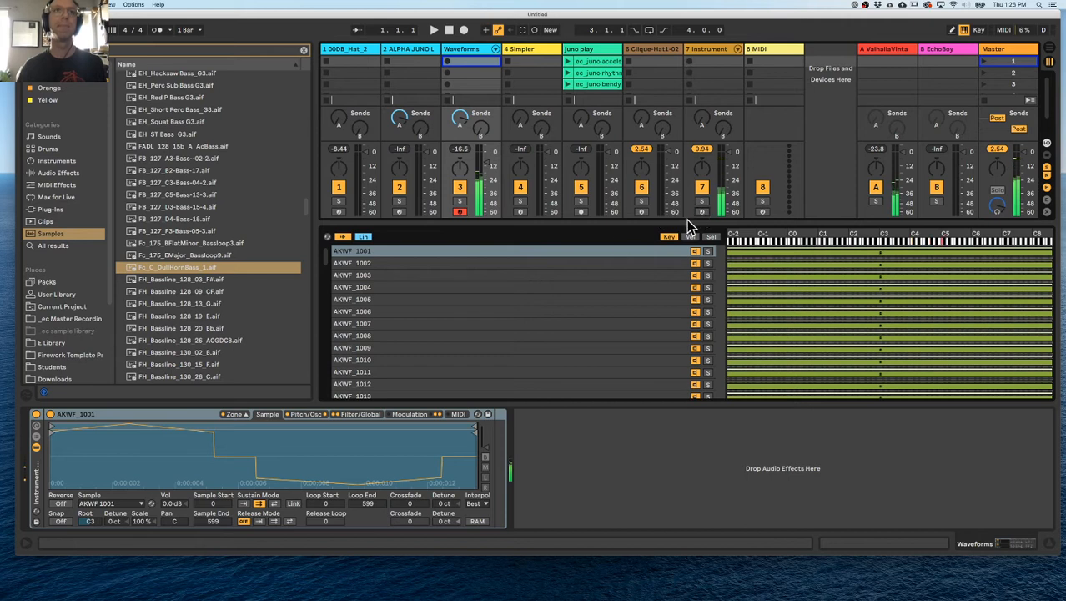
# Show the Waveforms track's sample select zones and rack macros, and sweep its Sample Selector to 23
pyautogui.click(471, 47)
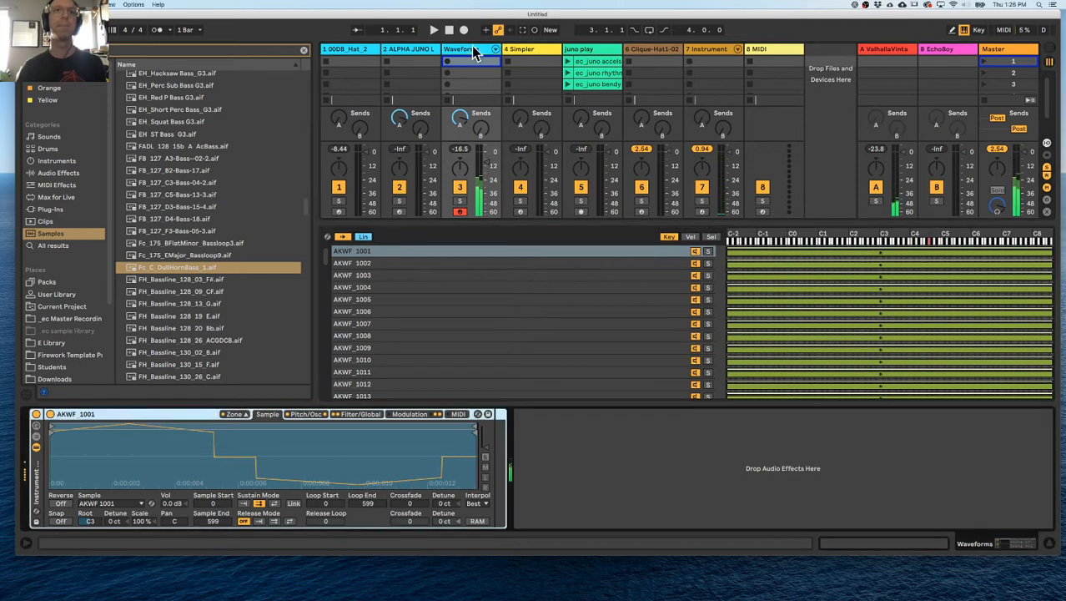
pyautogui.click(711, 237)
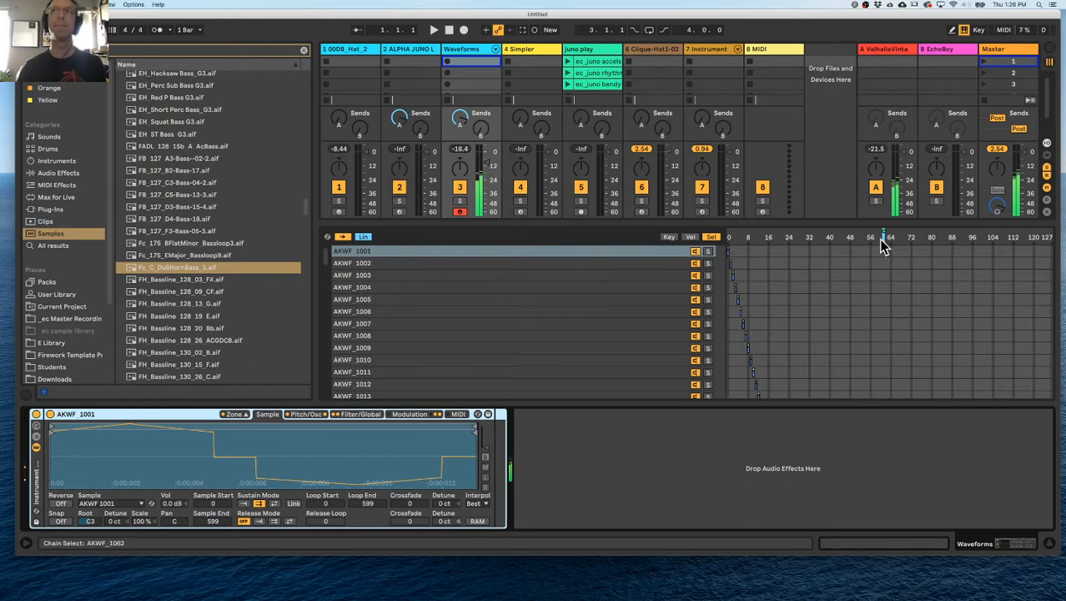
pyautogui.press('super+g')
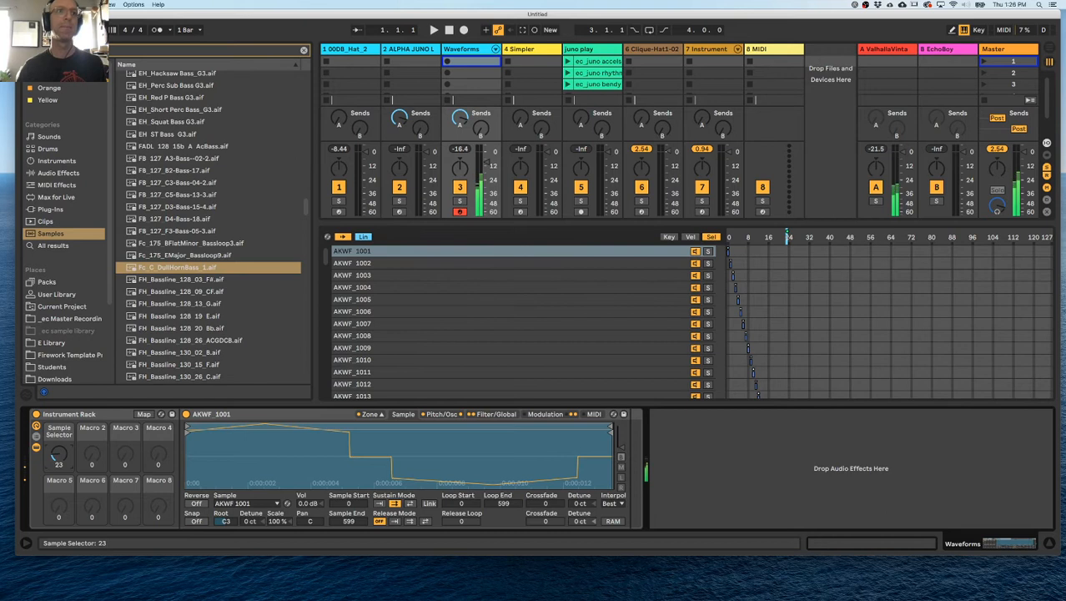
# Select the AKWF_1004 layer, turn off the Waveforms Sampler's oscillator and pitch envelope, and return to the sample settings
pyautogui.press('super+a')
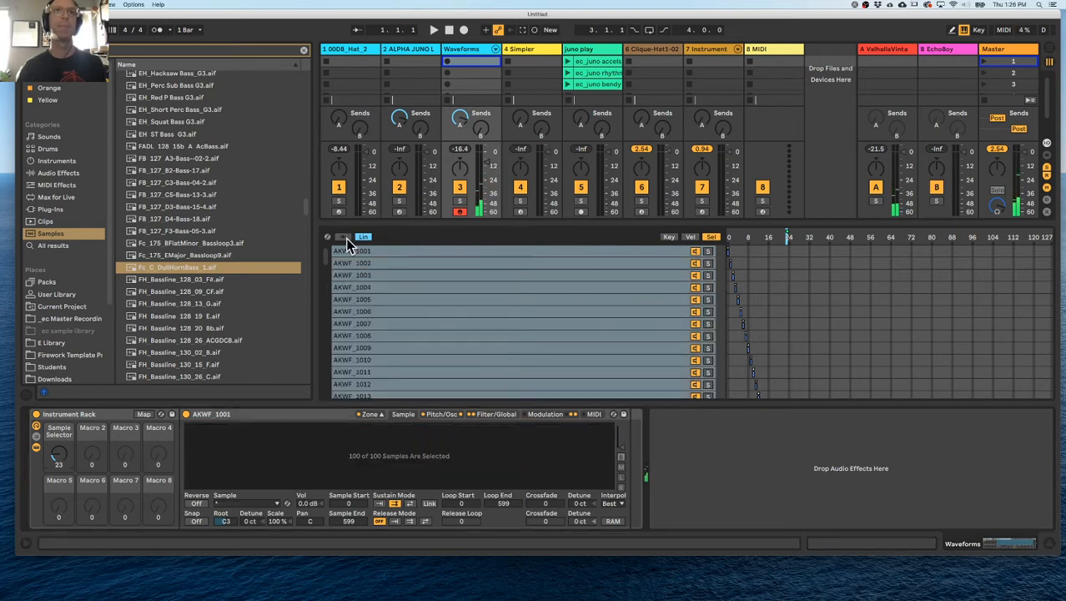
pyautogui.click(455, 289)
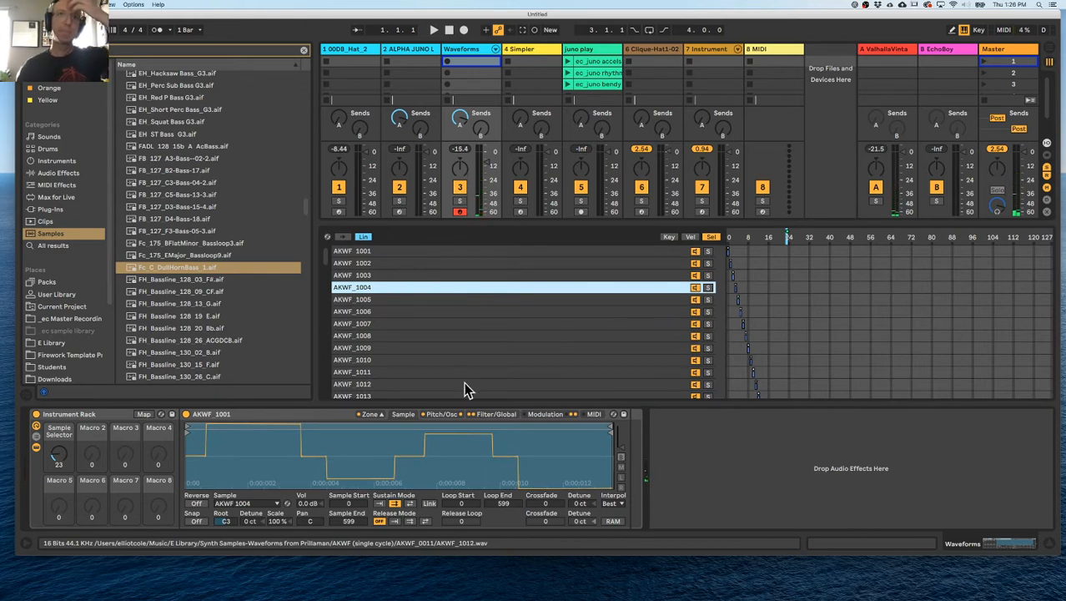
pyautogui.click(453, 415)
pyautogui.moveTo(234, 429); pyautogui.dragTo(221, 429)
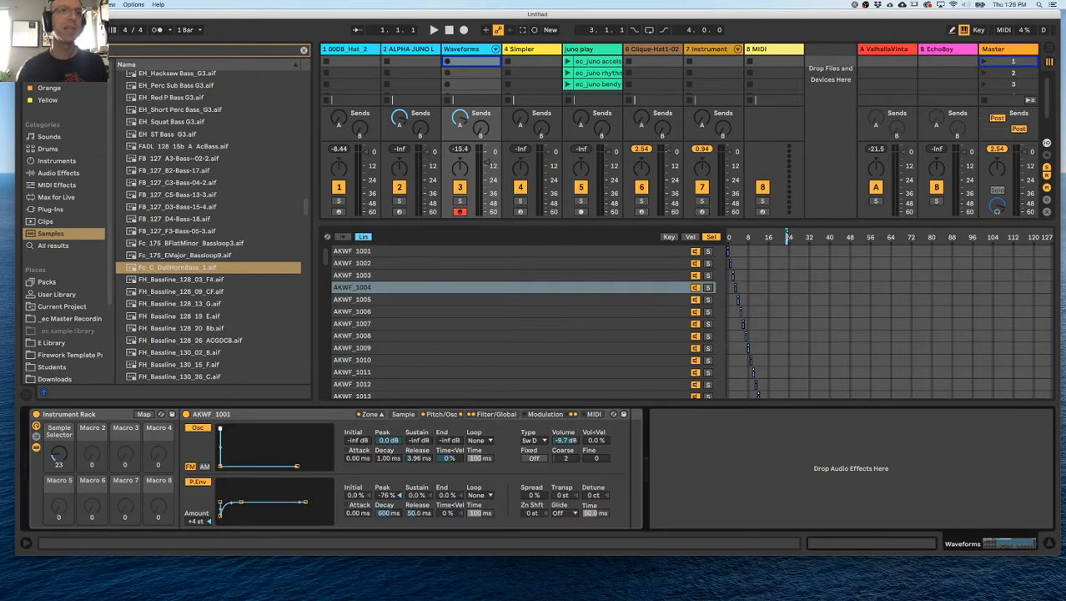
pyautogui.moveTo(221, 466); pyautogui.dragTo(227, 466)
pyautogui.click(205, 427)
pyautogui.click(201, 482)
pyautogui.click(405, 414)
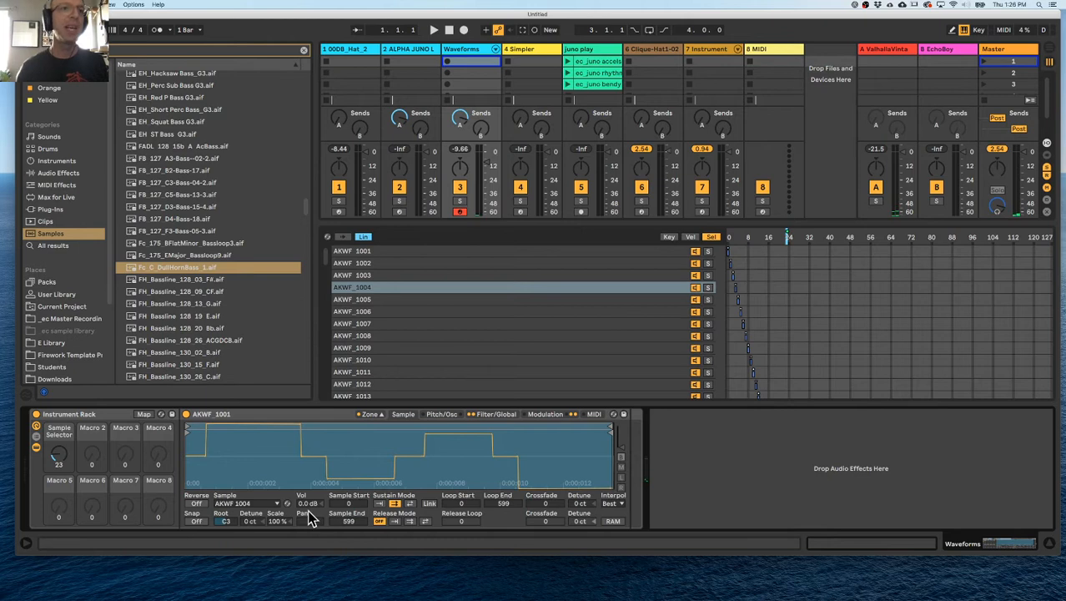
# Audition several bass samples in the browser, ending on HHM_Master_Bass_C.aif
pyautogui.click(655, 50)
pyautogui.click(609, 49)
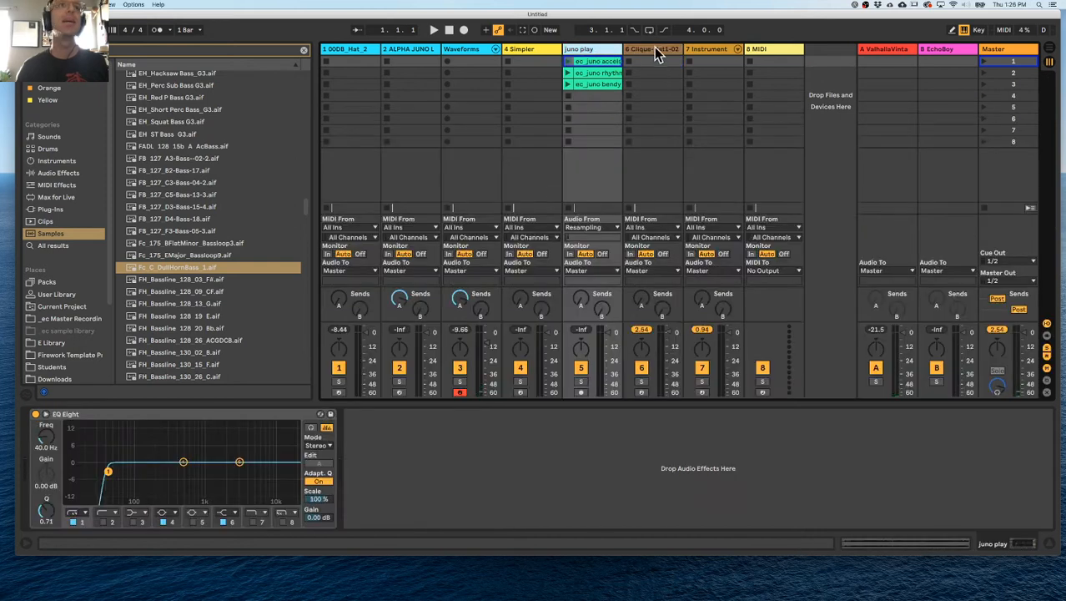
pyautogui.click(207, 292)
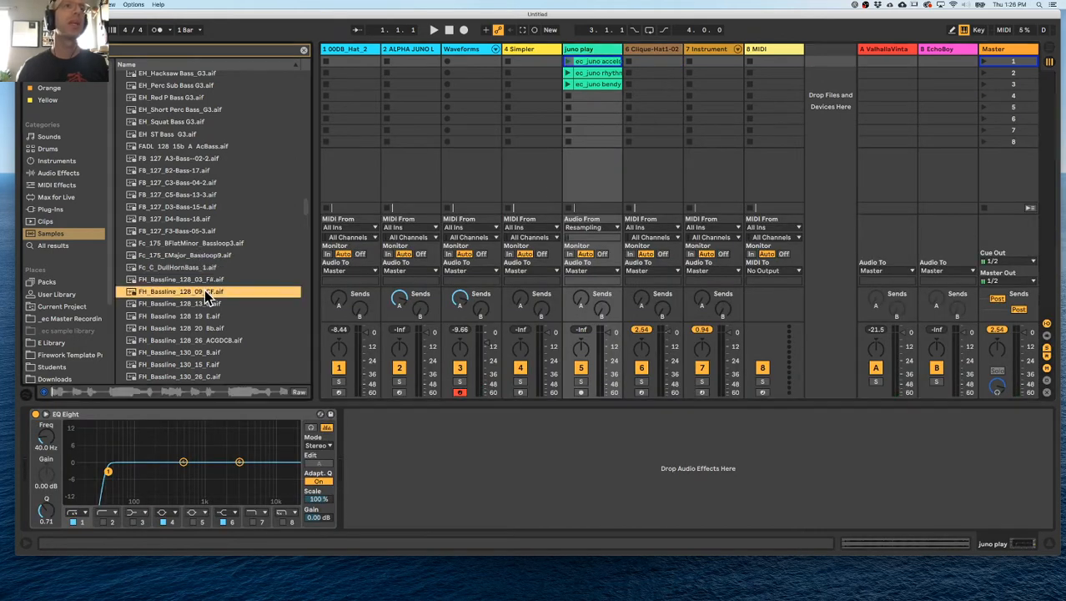
pyautogui.click(209, 279)
pyautogui.click(206, 326)
pyautogui.scroll(-1, 237, 344)
pyautogui.scroll(-4, 234, 338)
pyautogui.click(220, 312)
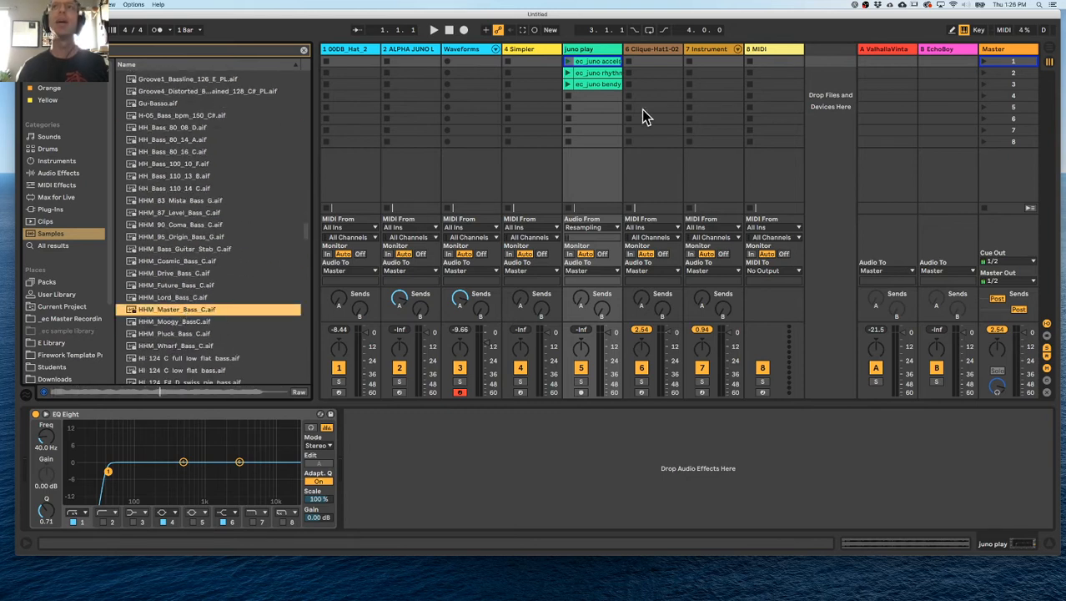
# Replace all waveform layers in the 7 Instrument track's Sampler with HHM_Master_Bass_C.aif
pyautogui.click(713, 52)
pyautogui.click(533, 294)
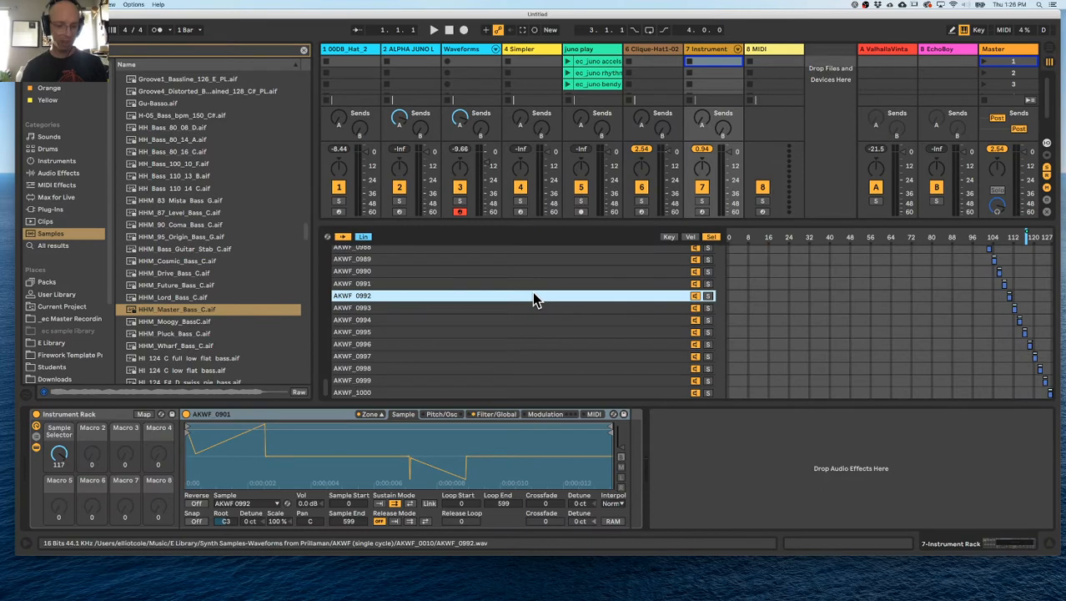
pyautogui.press('super+a')
pyautogui.press('Delete')
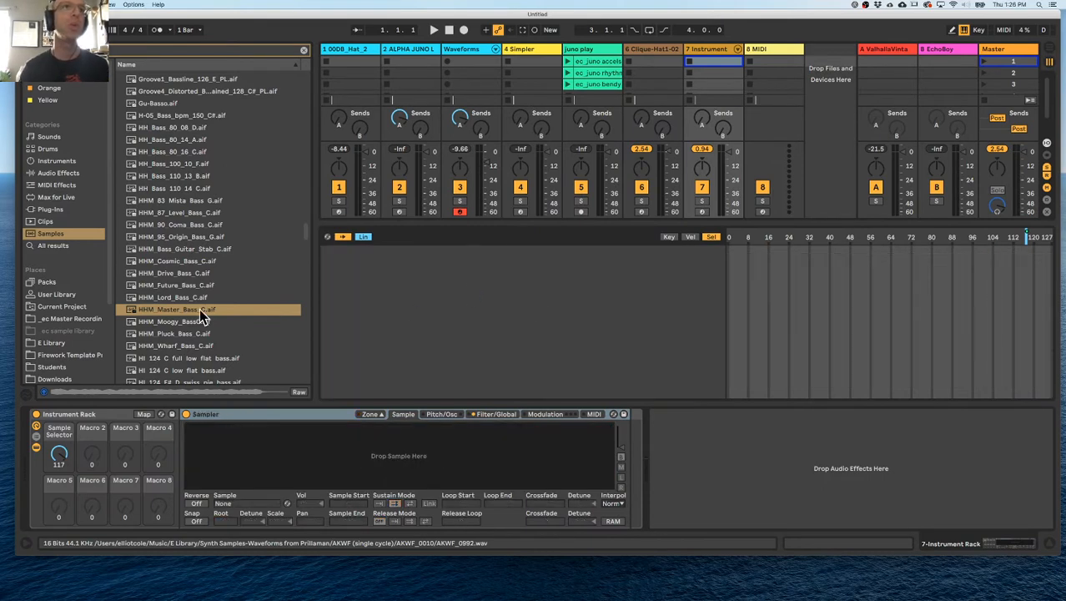
pyautogui.moveTo(160, 310); pyautogui.dragTo(391, 287)
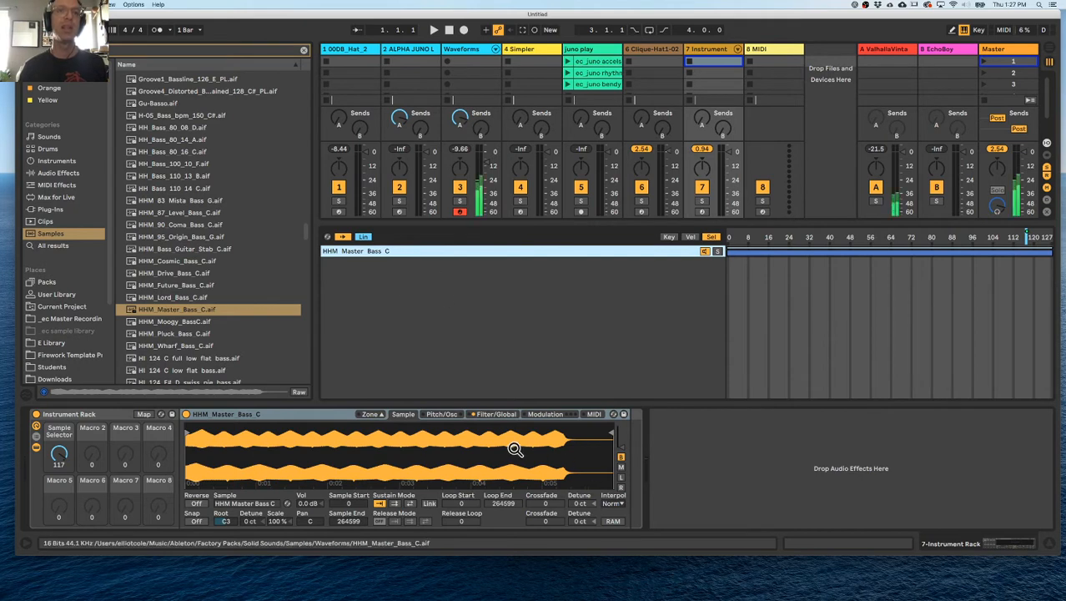
# Arm the Instrument track and set its Sample Selector macro to 0, with the zone editor hidden
pyautogui.click(701, 210)
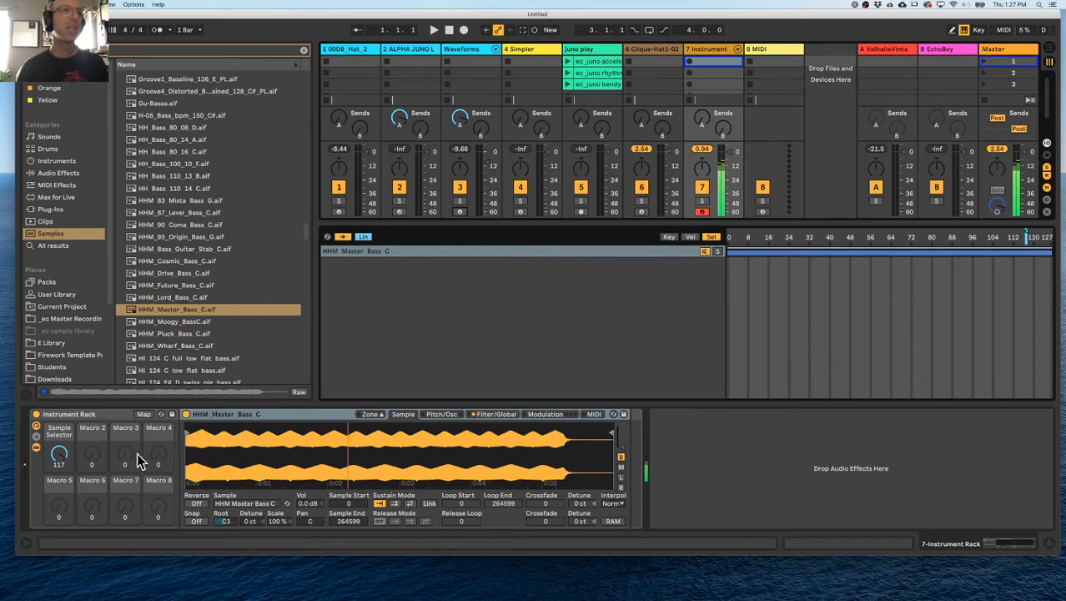
pyautogui.moveTo(60, 457); pyautogui.dragTo(60, 546)
pyautogui.moveTo(357, 224); pyautogui.dragTo(361, 233)
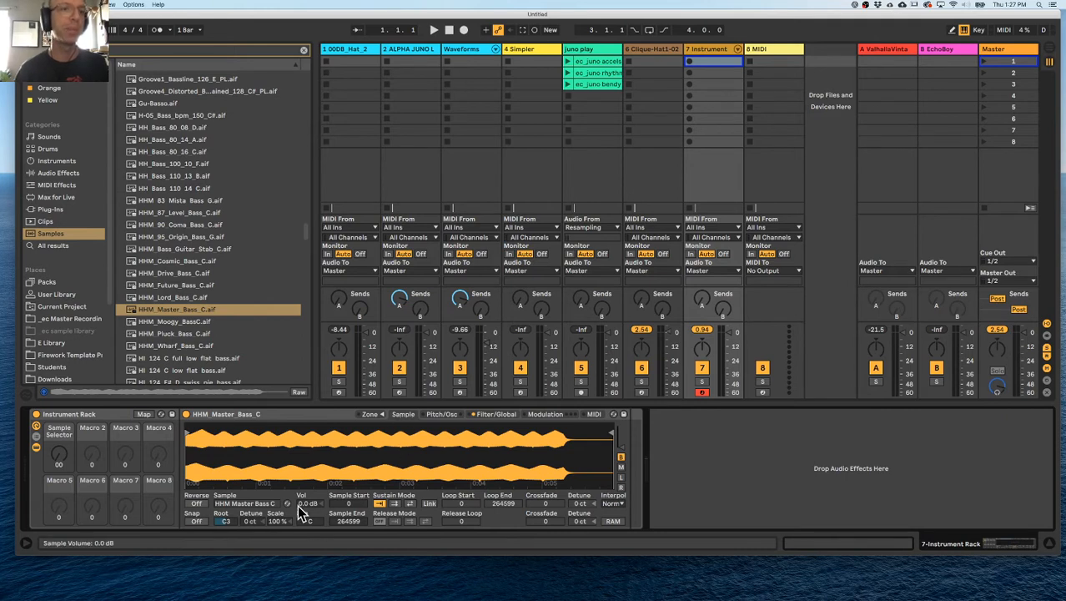
# Try the bass sample in reverse, restore forward playback and turn on Snap
pyautogui.click(197, 504)
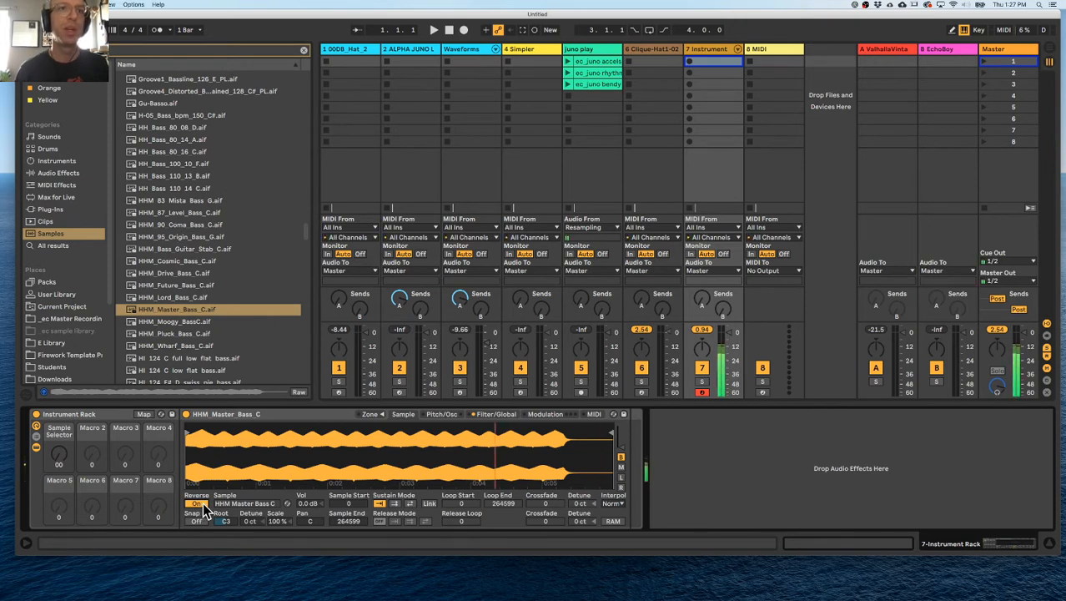
pyautogui.click(199, 504)
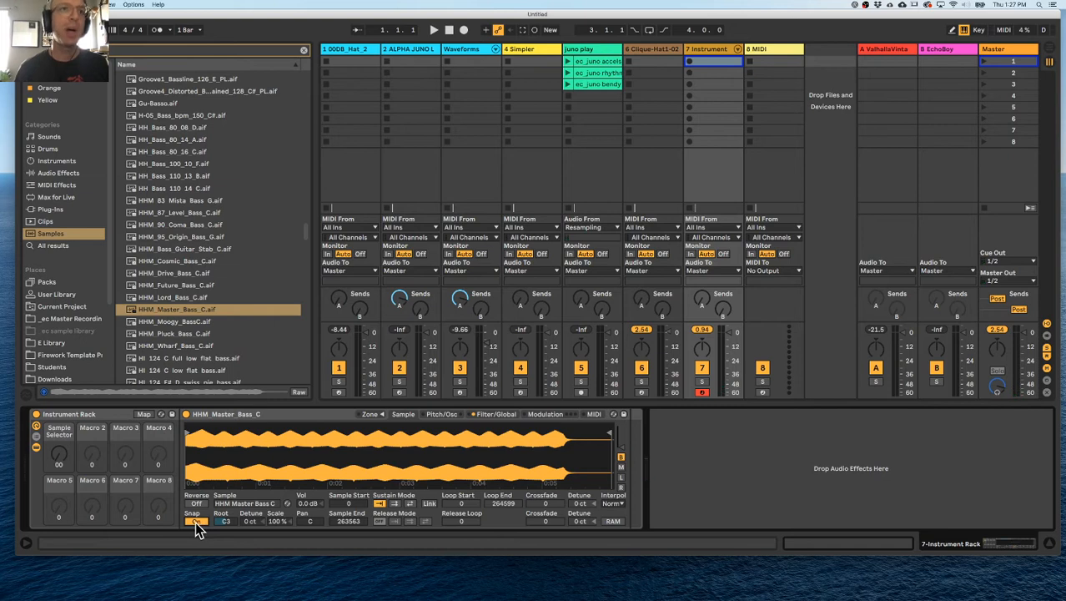
# Try snapped start points such as 18333 and 6788 on the bass sample, and return Sample Start to 0
pyautogui.moveTo(186, 434)
pyautogui.mouseDown()
pyautogui.moveTo(250, 433)
pyautogui.moveTo(187, 433)
pyautogui.moveTo(418, 466)
pyautogui.mouseUp()
pyautogui.moveTo(260, 439)
pyautogui.mouseDown()
pyautogui.moveTo(259, 479)
pyautogui.moveTo(458, 440)
pyautogui.mouseUp()
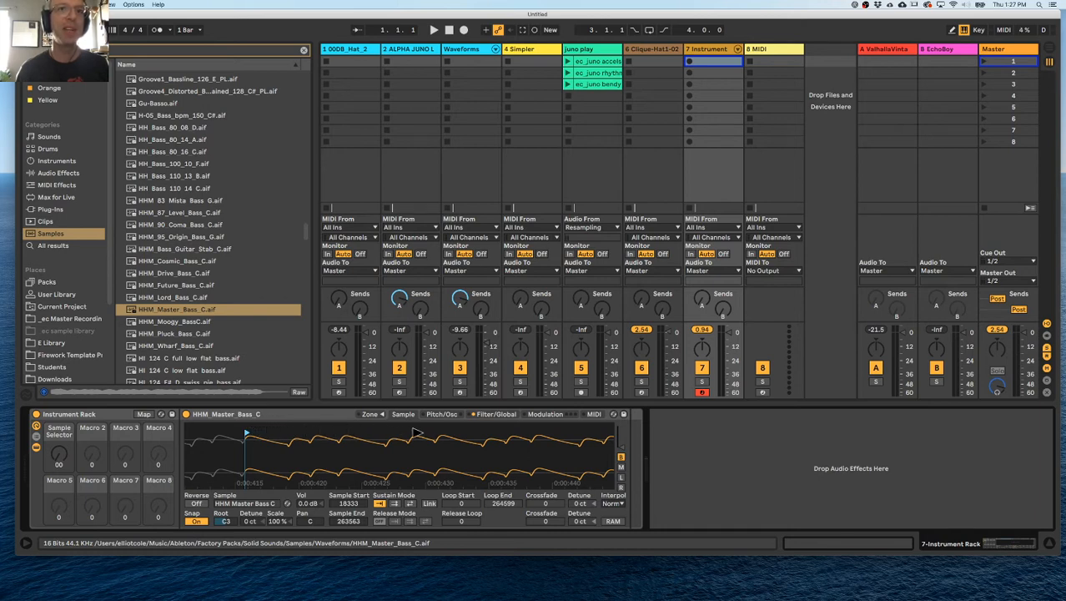
pyautogui.moveTo(415, 433); pyautogui.dragTo(221, 435)
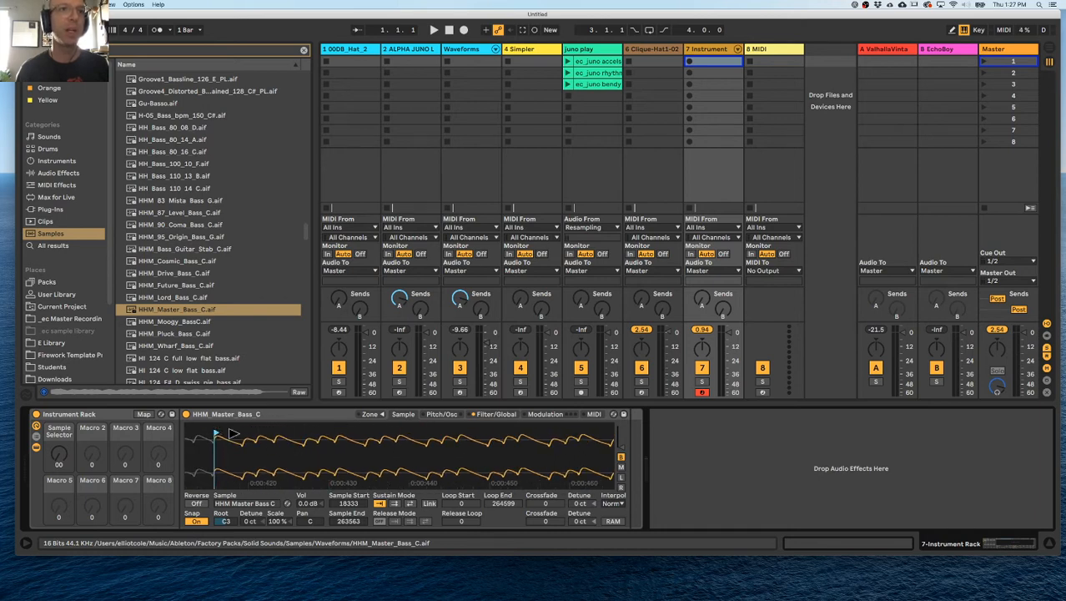
pyautogui.moveTo(292, 434)
pyautogui.mouseDown()
pyautogui.moveTo(356, 435)
pyautogui.moveTo(280, 447)
pyautogui.moveTo(347, 449)
pyautogui.moveTo(363, 469)
pyautogui.moveTo(298, 424)
pyautogui.moveTo(312, 394)
pyautogui.moveTo(320, 404)
pyautogui.moveTo(255, 433)
pyautogui.moveTo(177, 434)
pyautogui.moveTo(284, 436)
pyautogui.moveTo(201, 434)
pyautogui.moveTo(210, 434)
pyautogui.mouseUp()
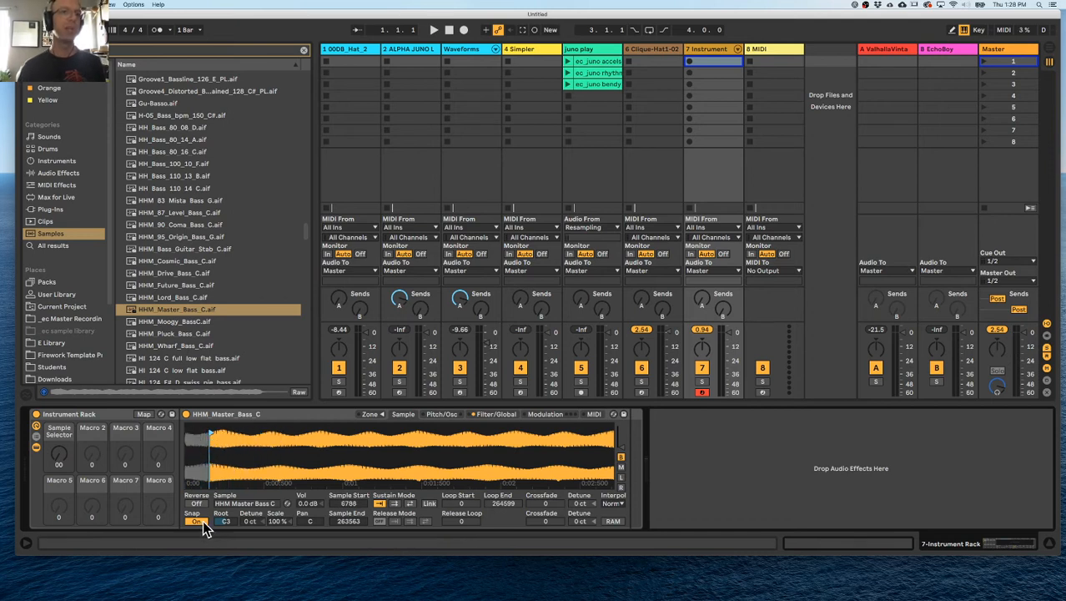
pyautogui.moveTo(211, 432); pyautogui.dragTo(163, 431)
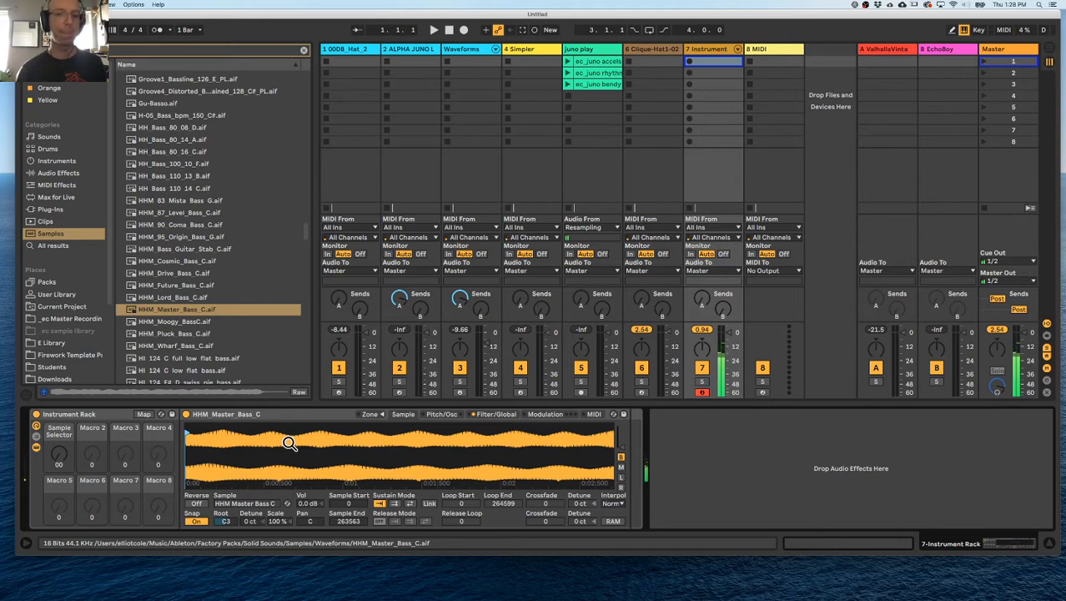
pyautogui.moveTo(293, 443); pyautogui.dragTo(292, 401)
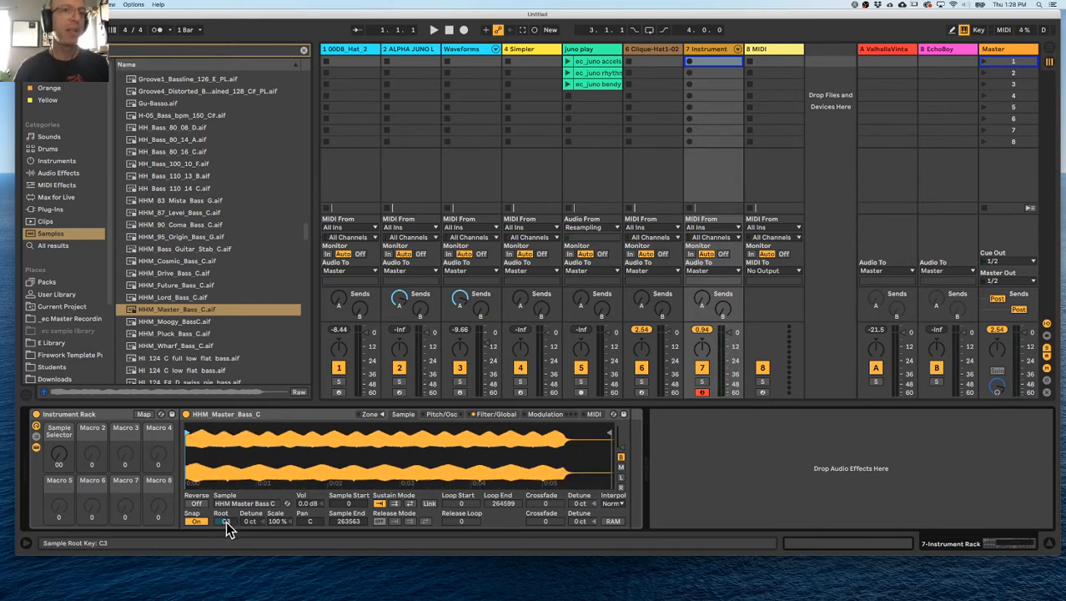
# Set the bass sample's key tracking Scale to 0% and show the Info View's explanation of it
pyautogui.moveTo(257, 528); pyautogui.dragTo(253, 594)
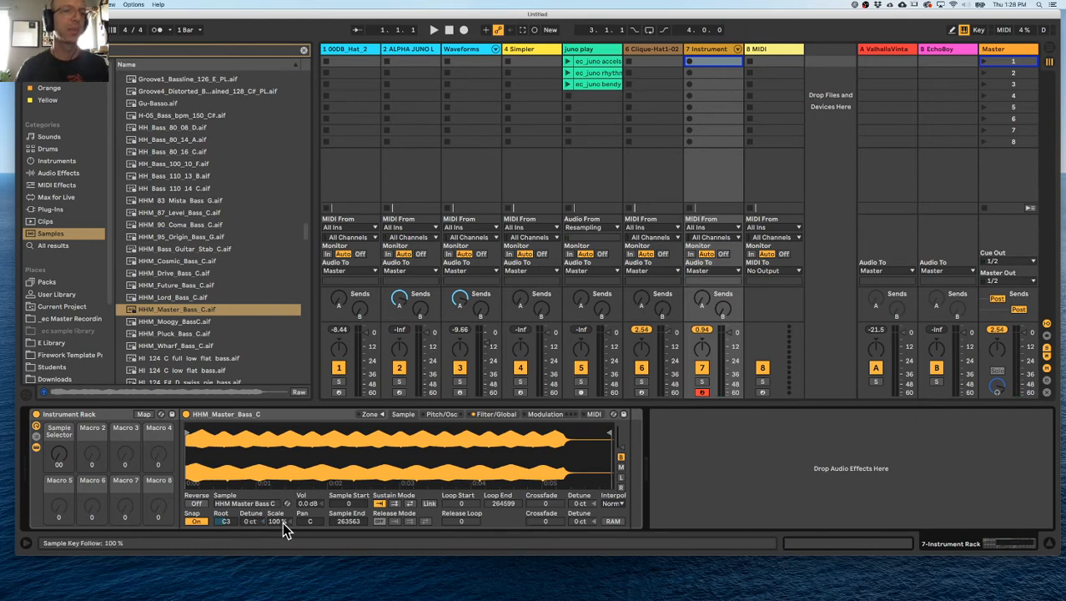
pyautogui.moveTo(282, 522); pyautogui.dragTo(282, 547)
pyautogui.press('a')
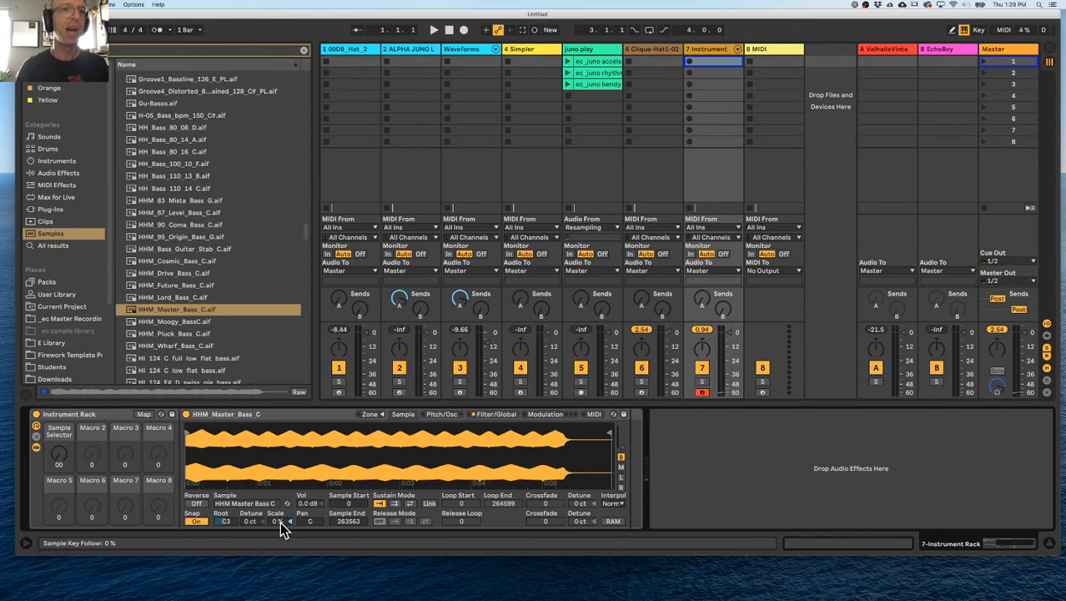
pyautogui.click(25, 542)
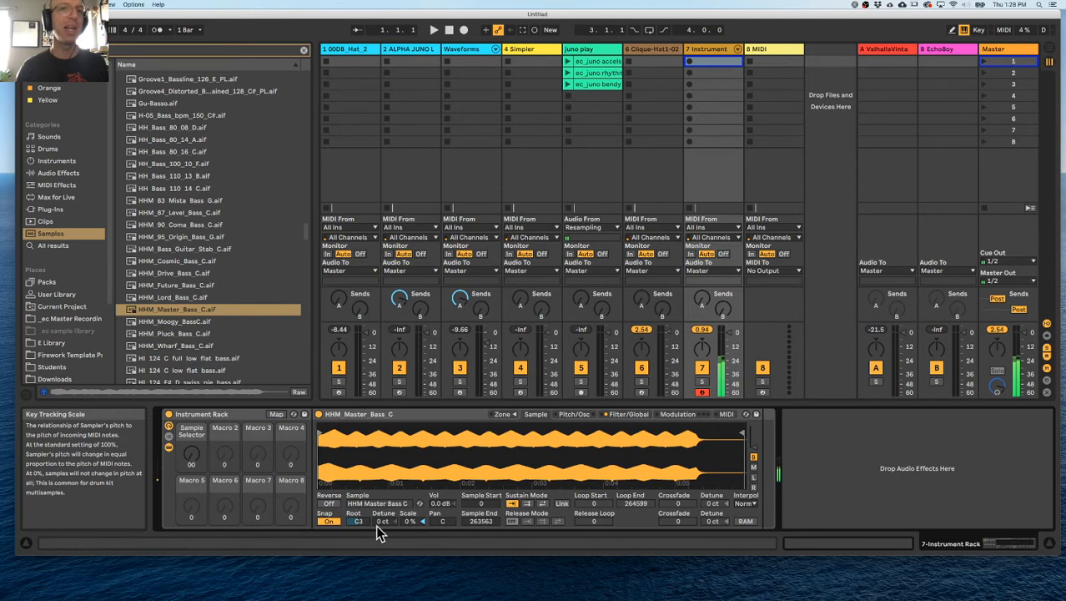
# Return the bass sample's key tracking Scale to 100%
pyautogui.moveTo(417, 522)
pyautogui.mouseDown()
pyautogui.moveTo(417, 492)
pyautogui.moveTo(411, 516)
pyautogui.mouseUp()
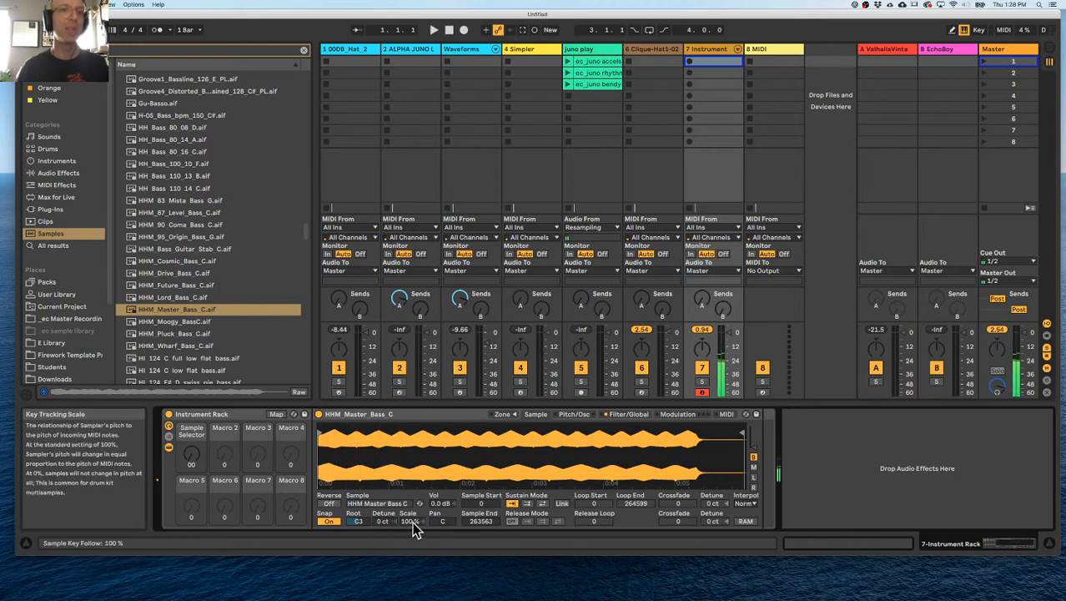
pyautogui.moveTo(411, 522); pyautogui.dragTo(411, 522)
pyautogui.moveTo(412, 523); pyautogui.dragTo(412, 538)
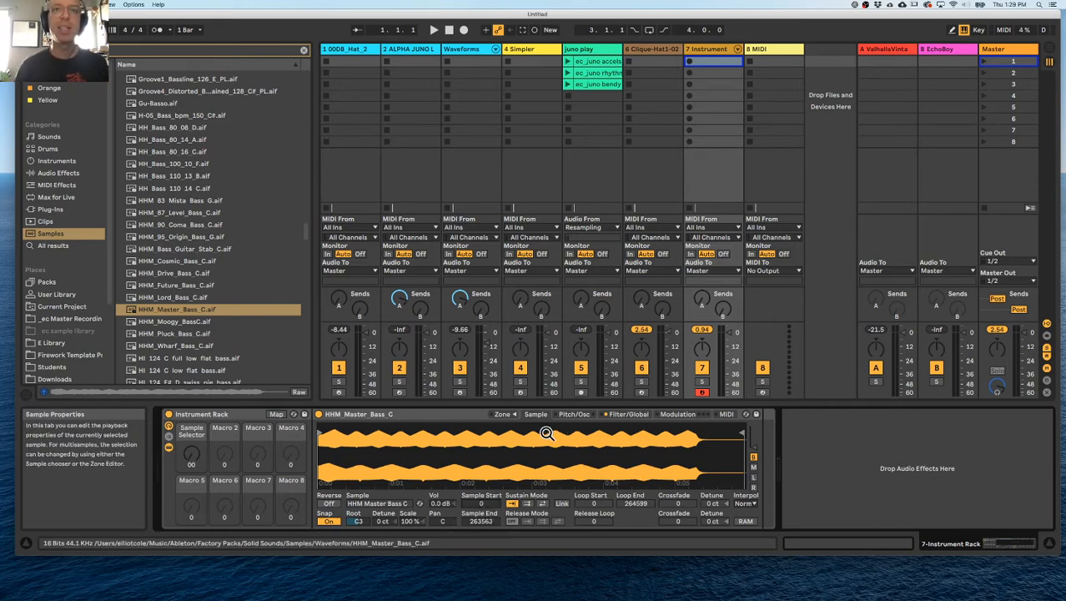
# Try limiting playback to the part from Sample Start 25350 to Sample End 124899, and restore the full sample length
pyautogui.moveTo(318, 432); pyautogui.dragTo(360, 435)
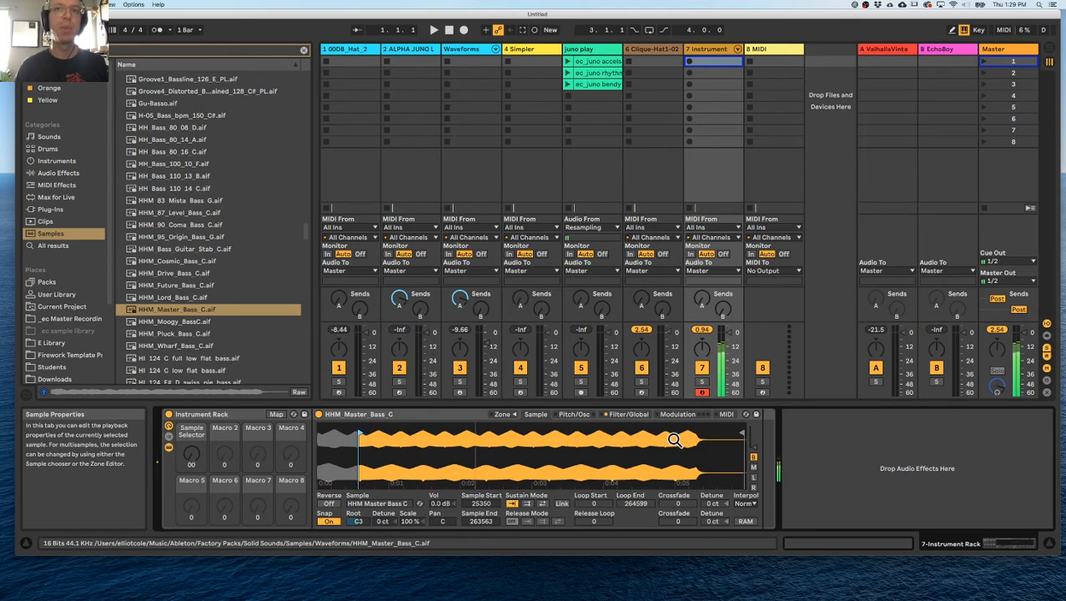
pyautogui.moveTo(741, 434); pyautogui.dragTo(520, 441)
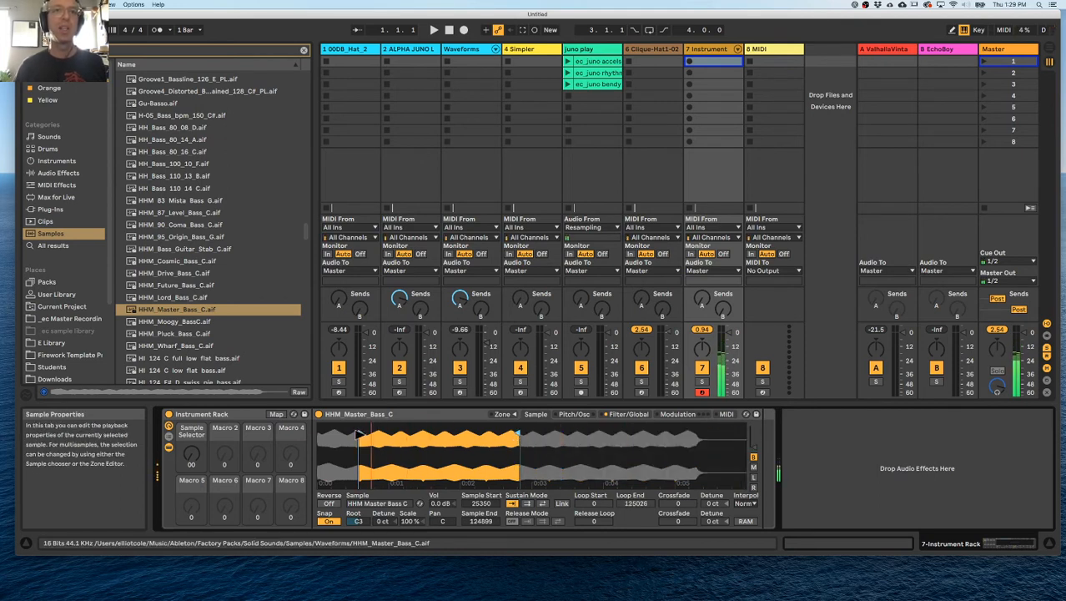
pyautogui.moveTo(359, 433); pyautogui.dragTo(318, 434)
pyautogui.moveTo(519, 434); pyautogui.dragTo(742, 435)
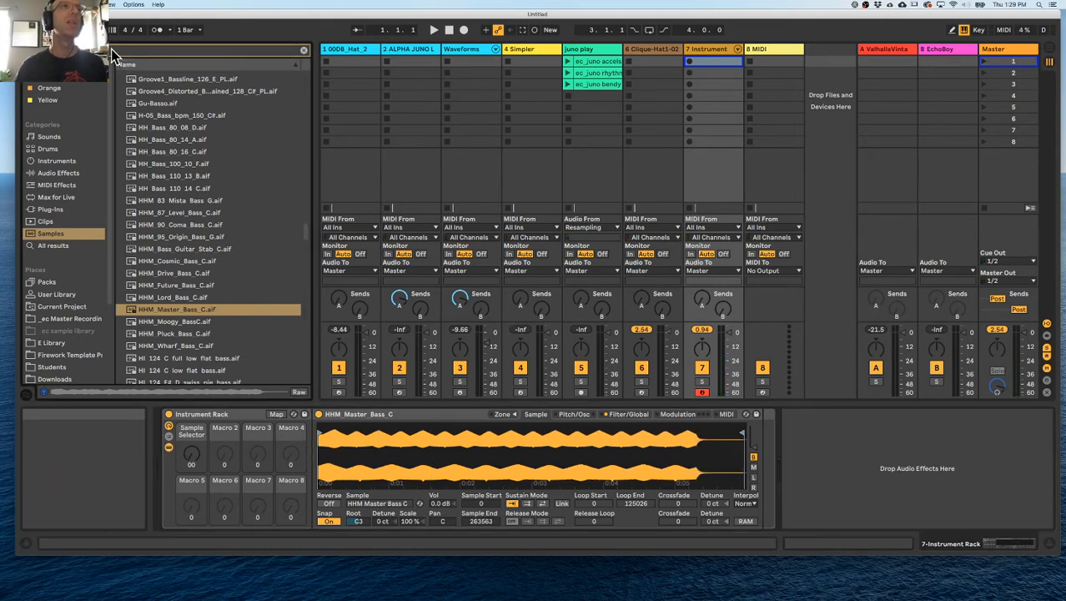
# Search the samples for "bird" and add birds flapping R.wav as a clip on a new audio track
pyautogui.write('bird')
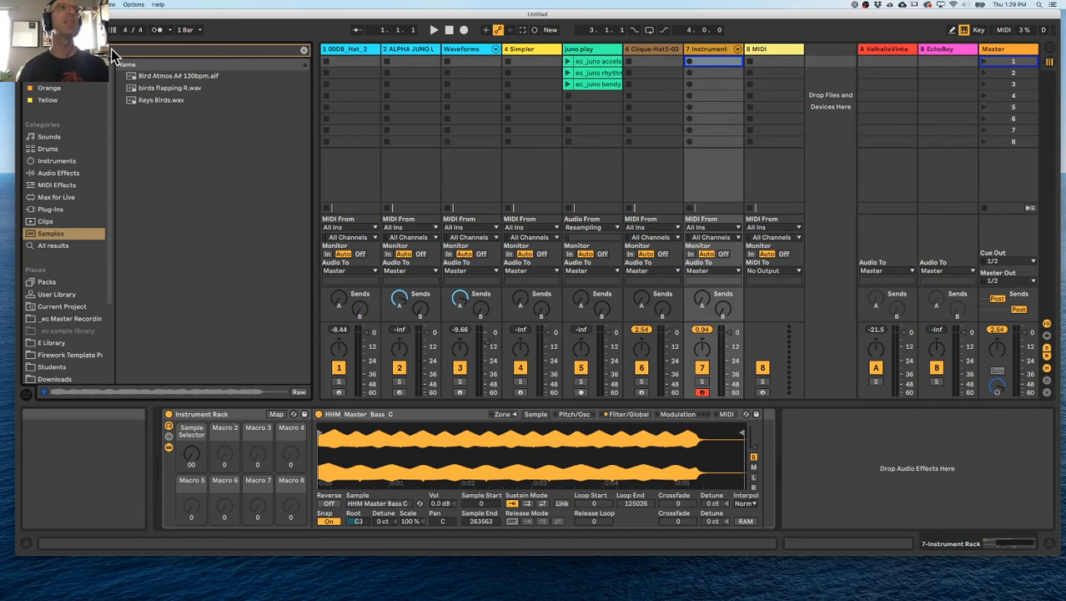
pyautogui.moveTo(148, 88); pyautogui.dragTo(824, 61)
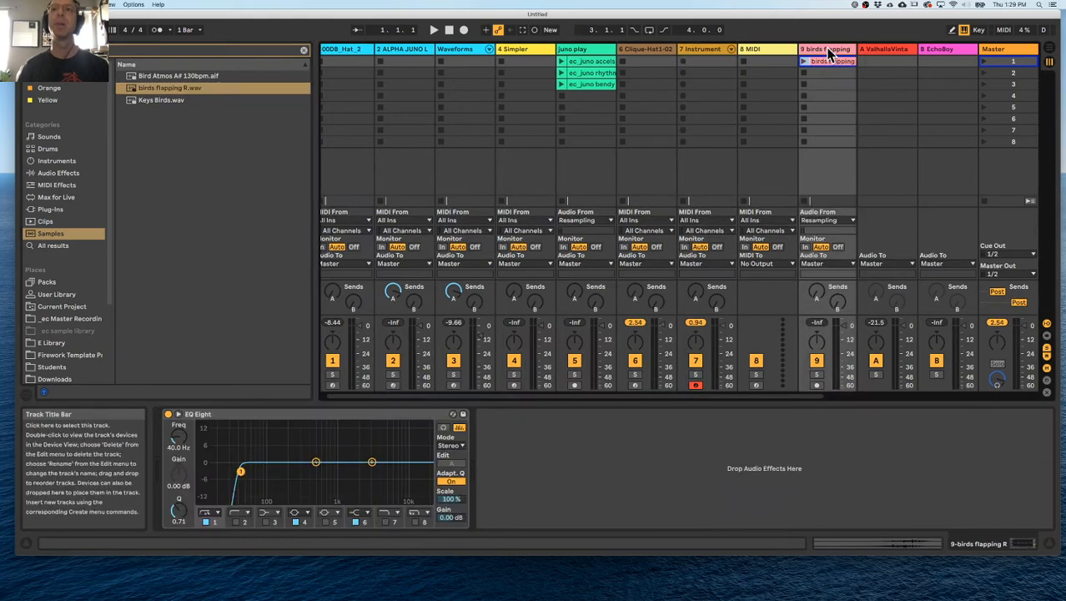
# Load an empty Sampler onto the 8 MIDI track and put the birds flapping R sample into it
pyautogui.click(66, 173)
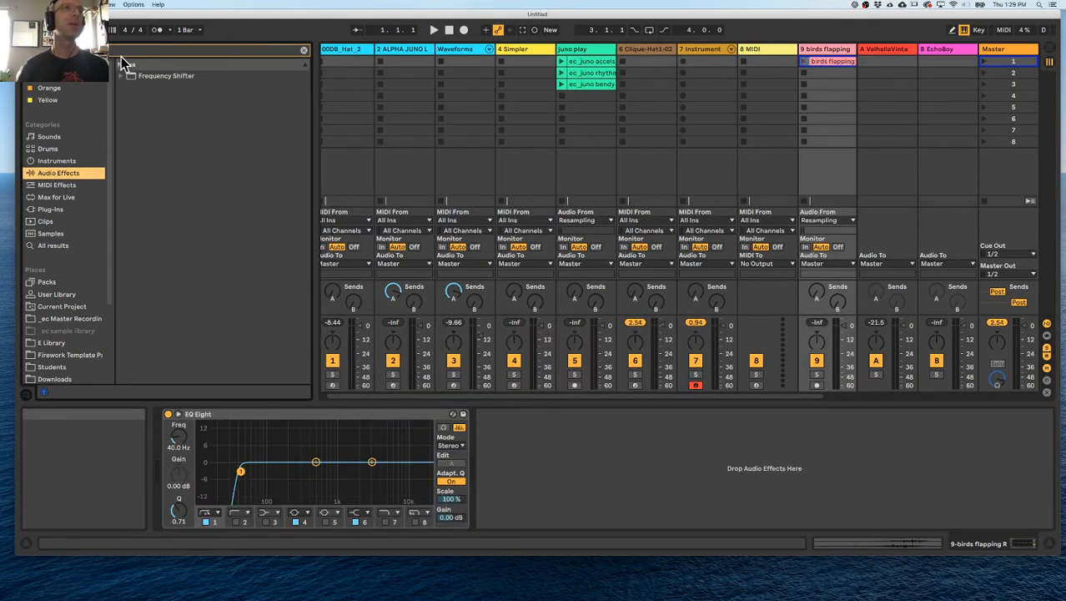
pyautogui.press('Up')
pyautogui.click(304, 51)
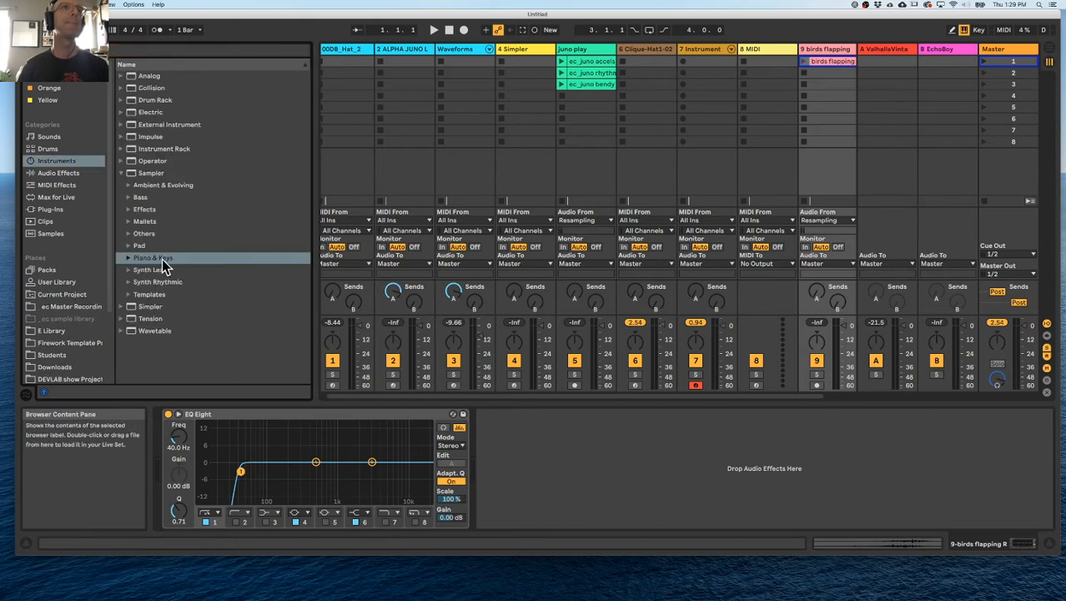
pyautogui.click(242, 171)
pyautogui.moveTo(242, 171); pyautogui.dragTo(747, 50)
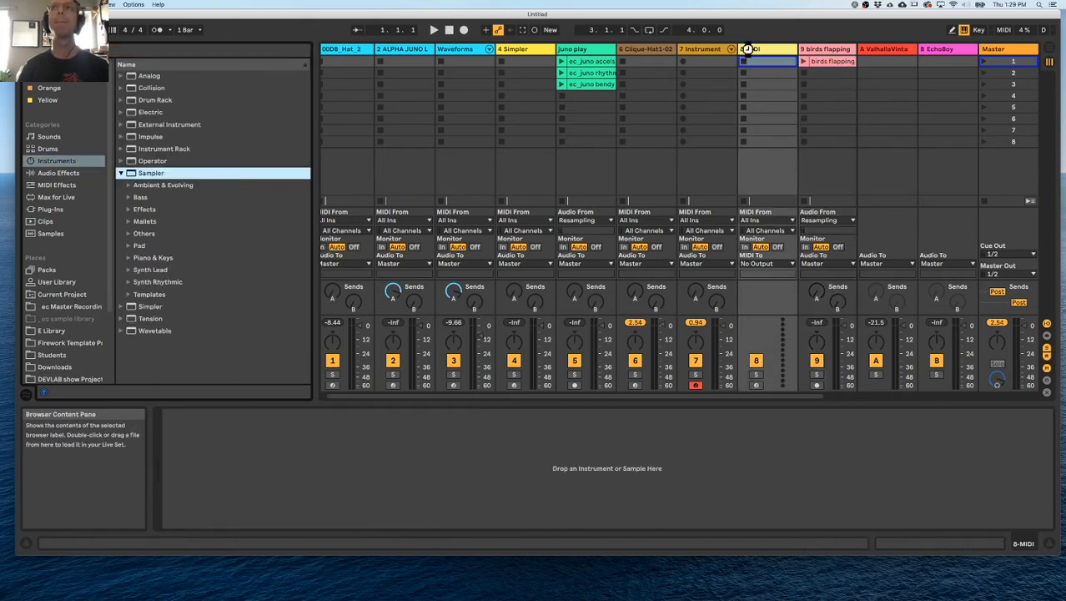
pyautogui.moveTo(546, 406); pyautogui.dragTo(380, 461)
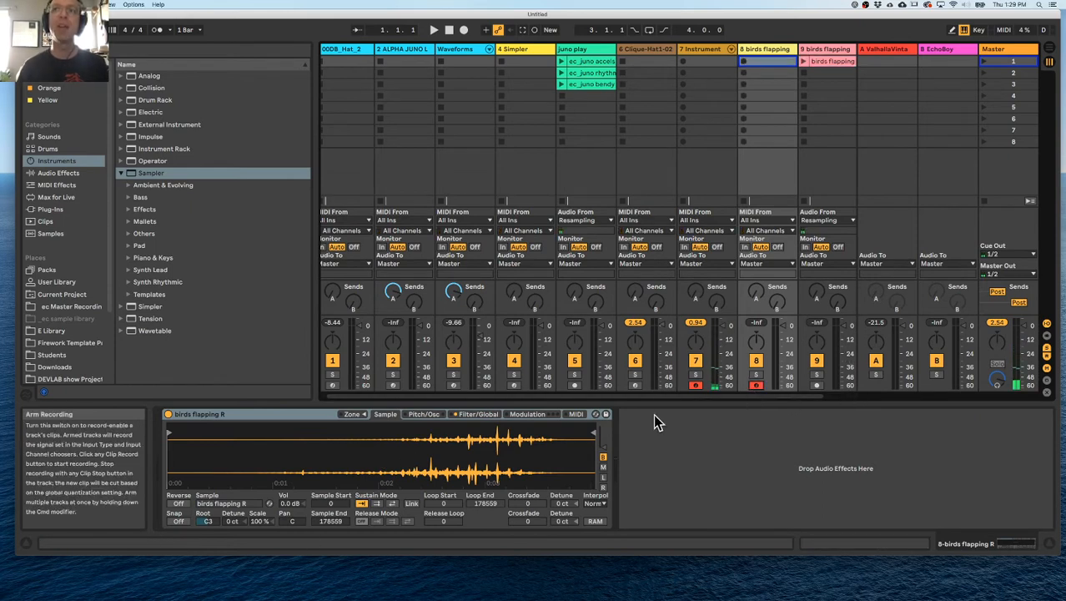
# Arm only the birds flapping Sampler track and set its Sample Start to about 111089
pyautogui.click(756, 385)
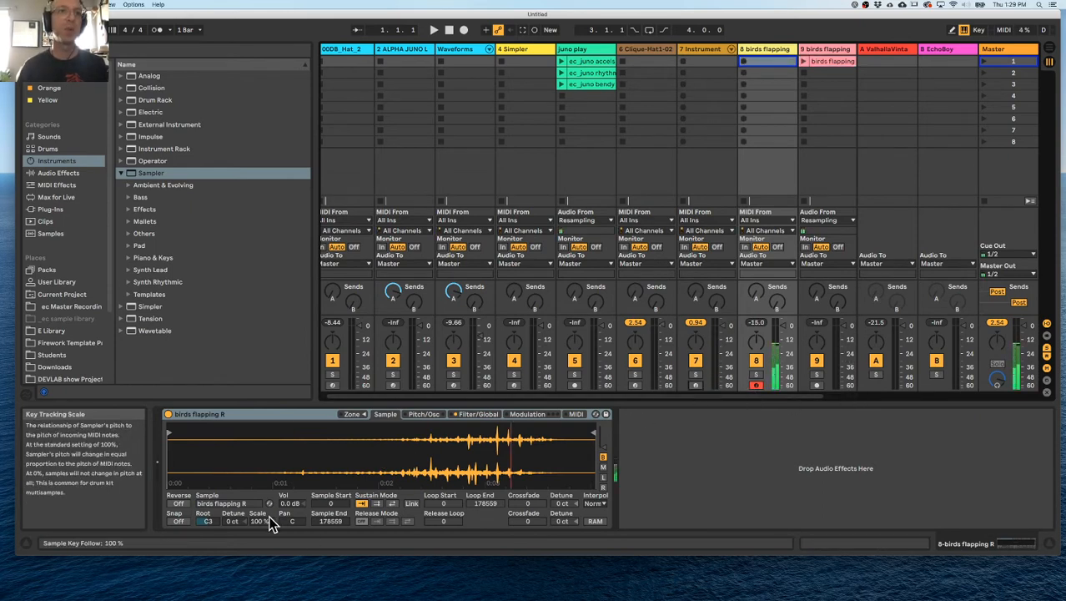
pyautogui.moveTo(332, 503); pyautogui.dragTo(332, 479)
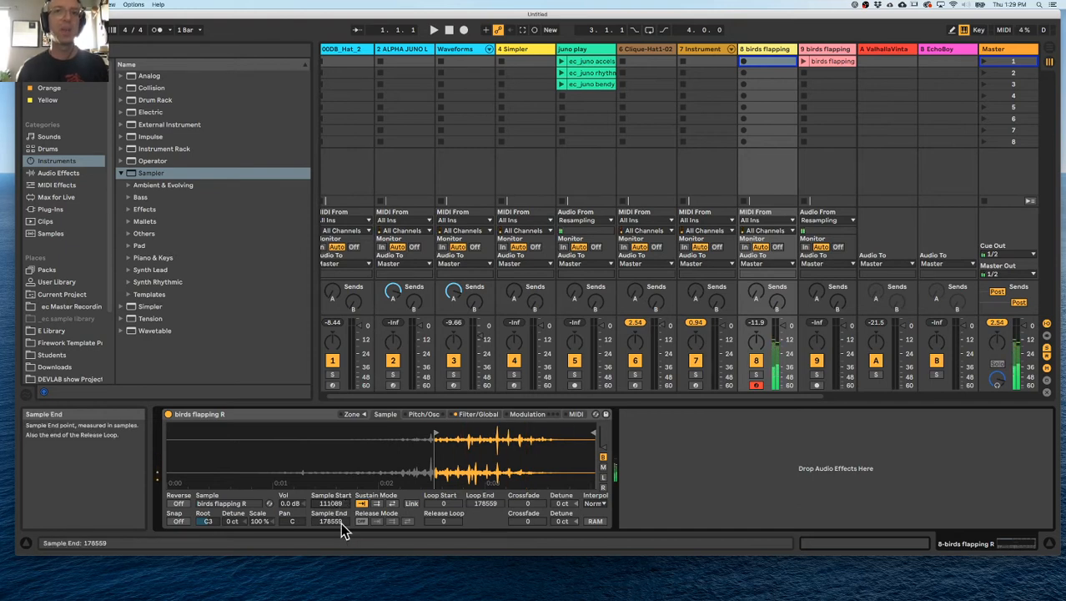
# Limit the bird sample to 79861–134009 and make its sustain phase loop forward from 113026 to 122083
pyautogui.moveTo(348, 518)
pyautogui.mouseDown()
pyautogui.moveTo(348, 559)
pyautogui.moveTo(341, 519)
pyautogui.mouseUp()
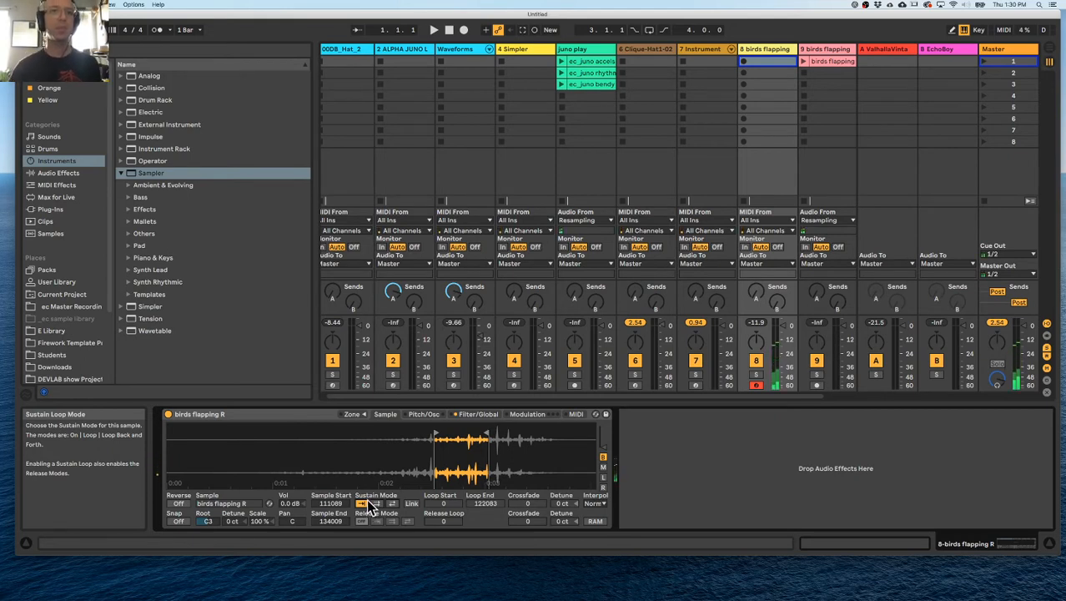
pyautogui.click(378, 503)
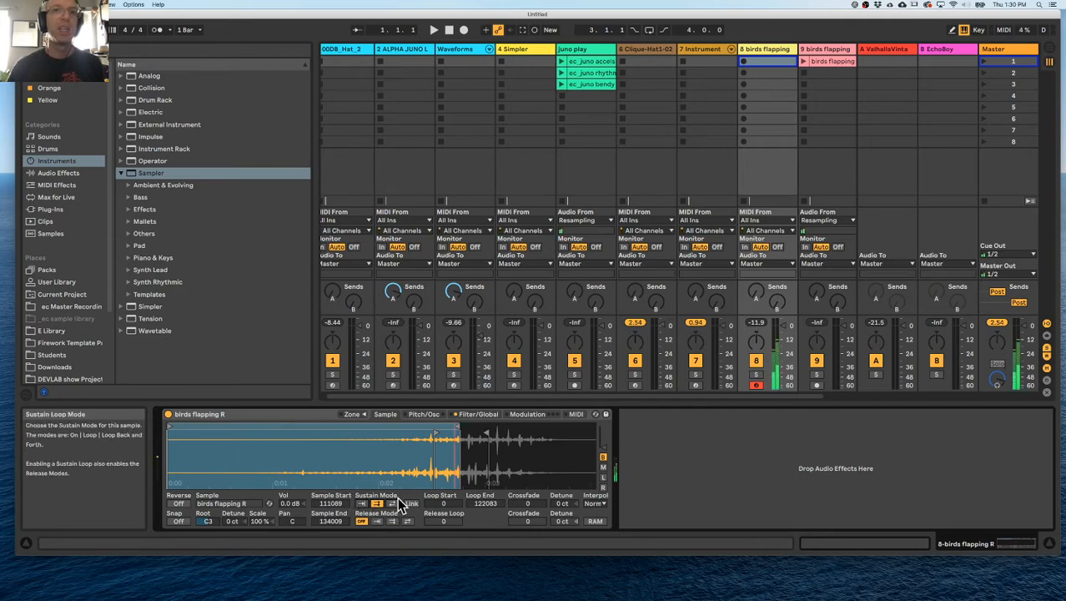
pyautogui.moveTo(434, 434); pyautogui.dragTo(358, 438)
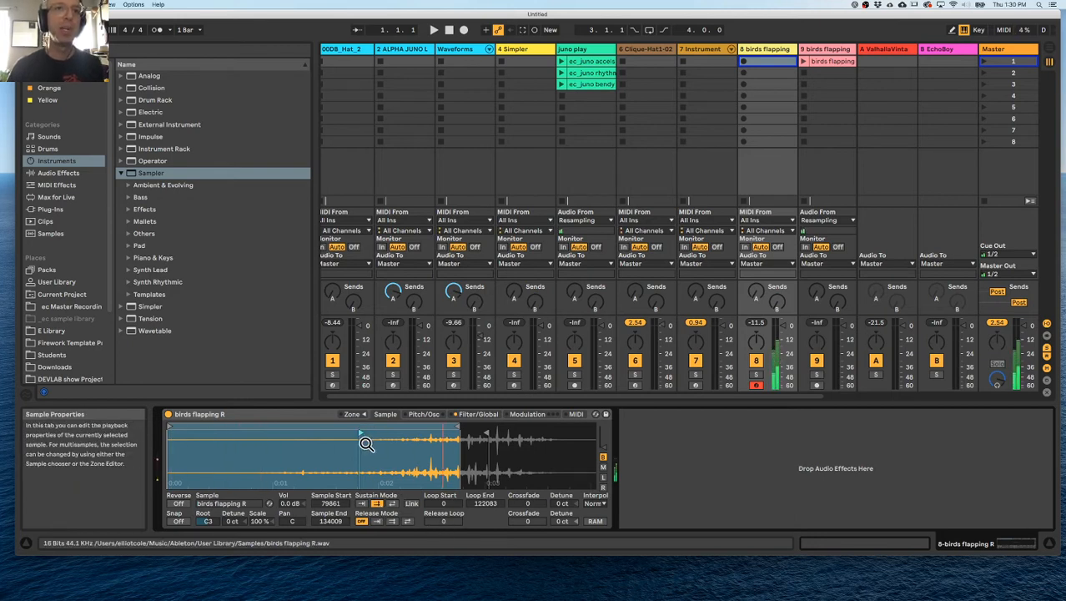
pyautogui.moveTo(170, 427); pyautogui.dragTo(443, 428)
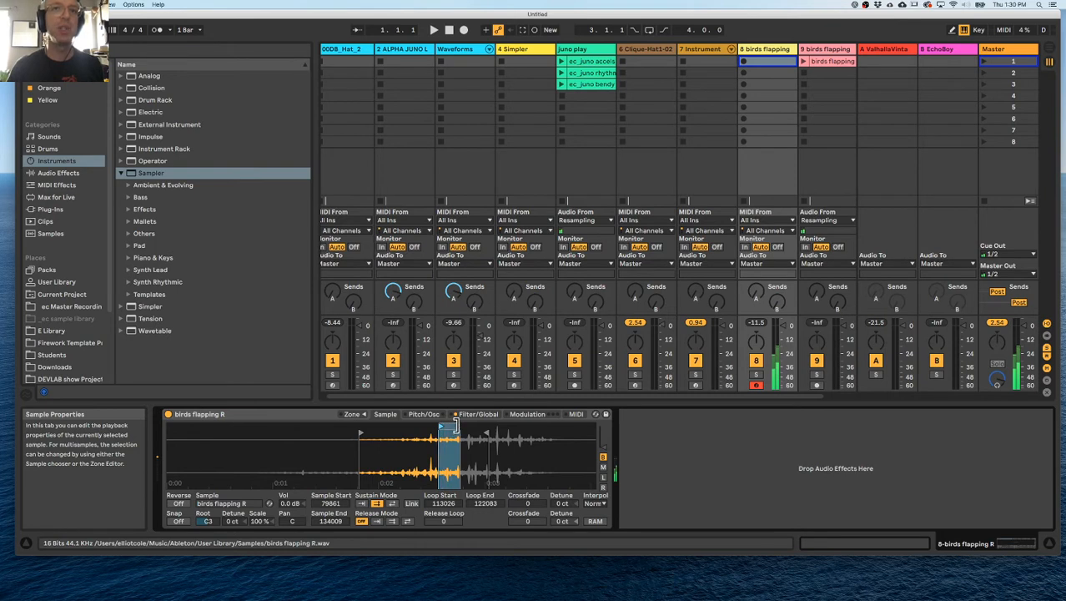
# Set the bird sample's sustain mode to Loop Back and Forth over the range 95250 to 129247, and play a note
pyautogui.click(392, 504)
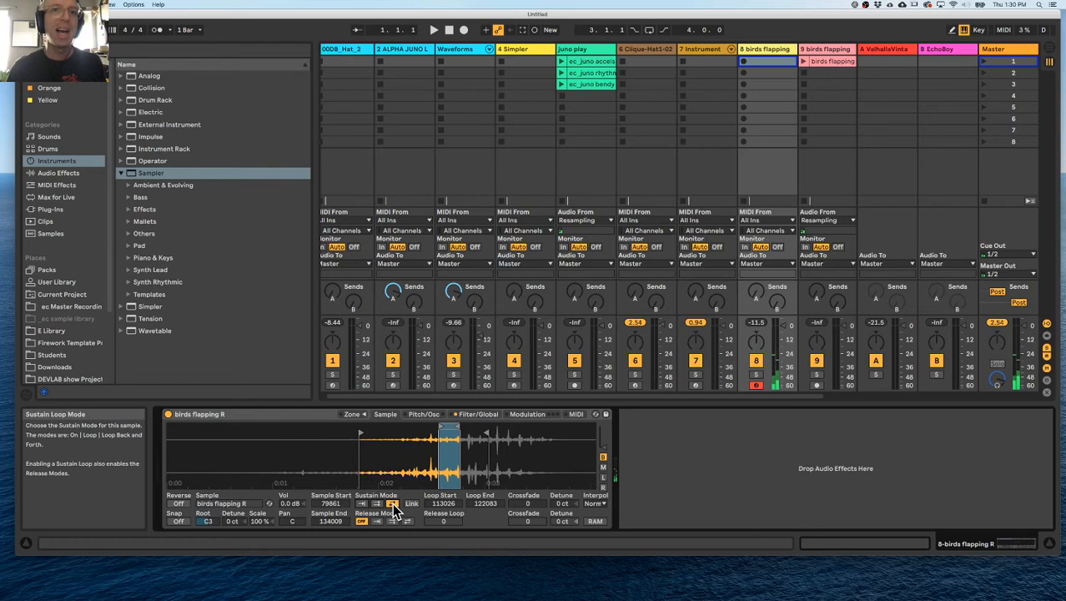
pyautogui.moveTo(439, 427)
pyautogui.mouseDown()
pyautogui.moveTo(398, 430)
pyautogui.moveTo(475, 428)
pyautogui.mouseUp()
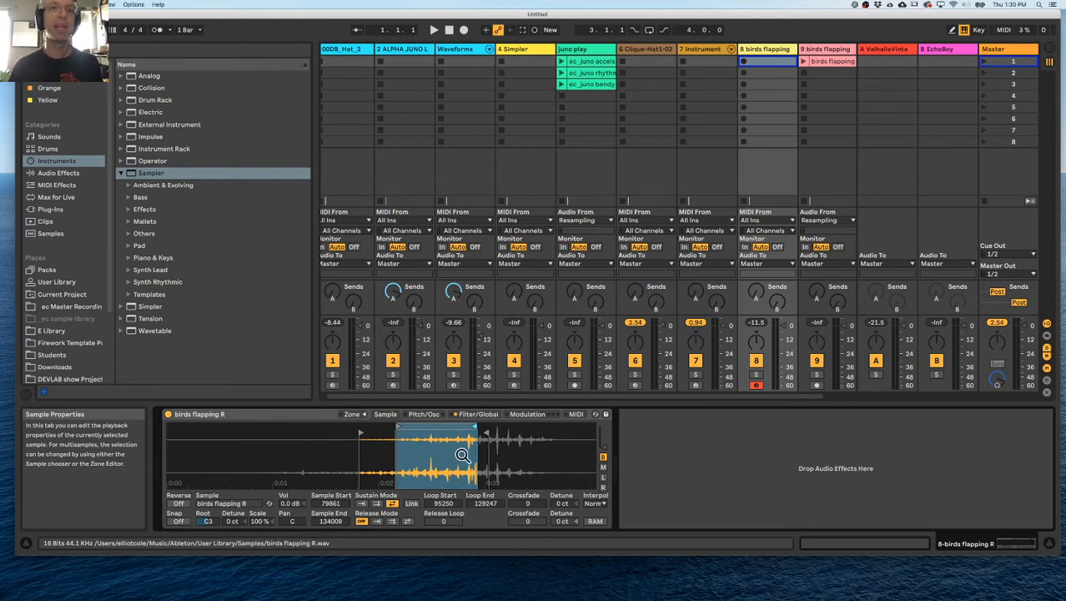
pyautogui.press('a')
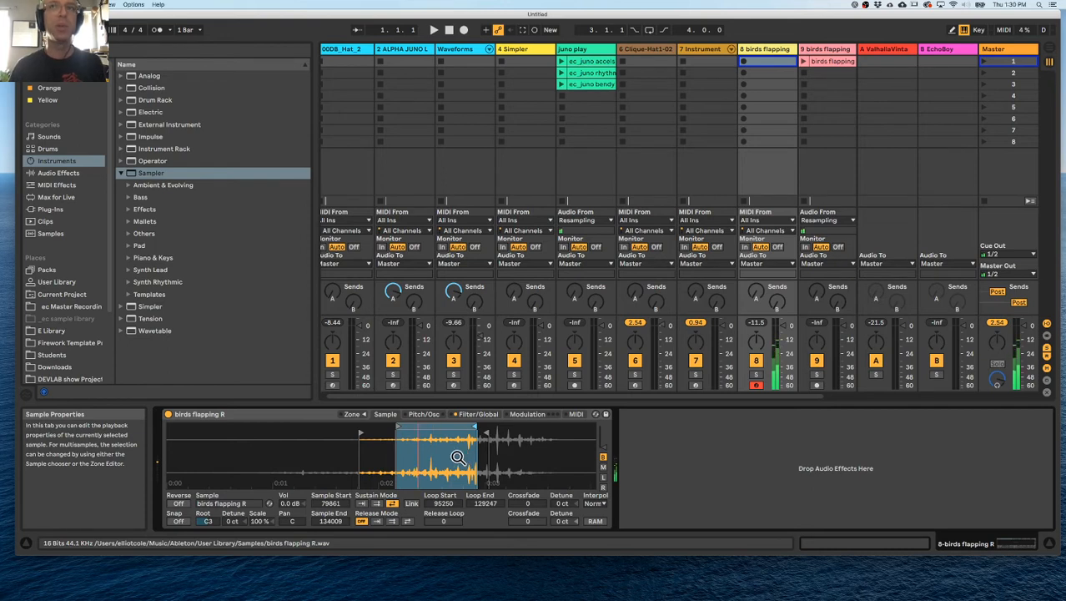
# Arm the 7 Instrument track and make its bass sample's sustain phase loop forward from about 83585 to 126974
pyautogui.click(711, 49)
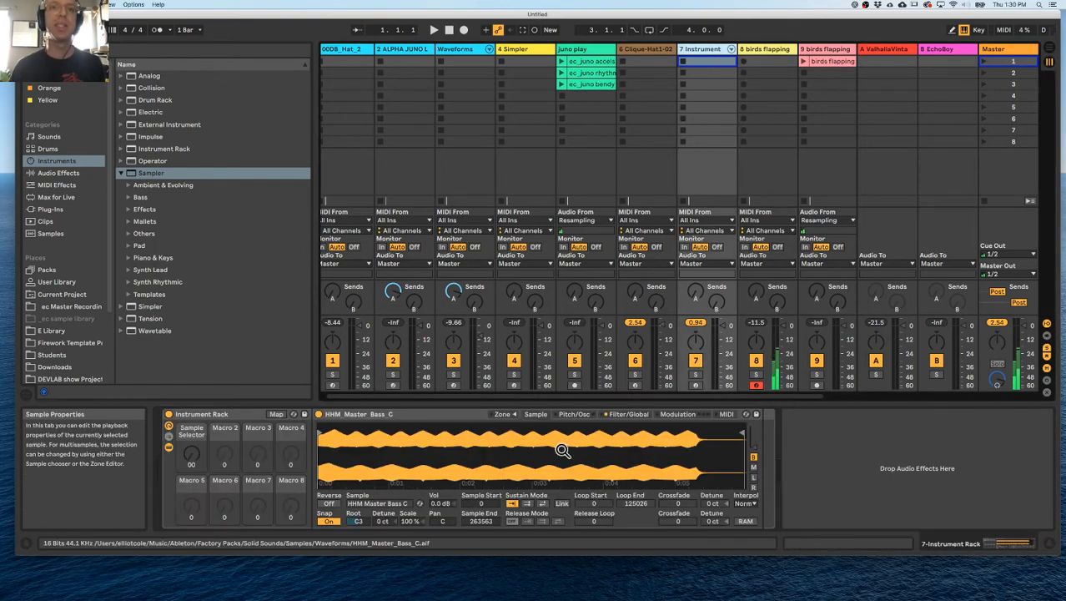
pyautogui.click(696, 386)
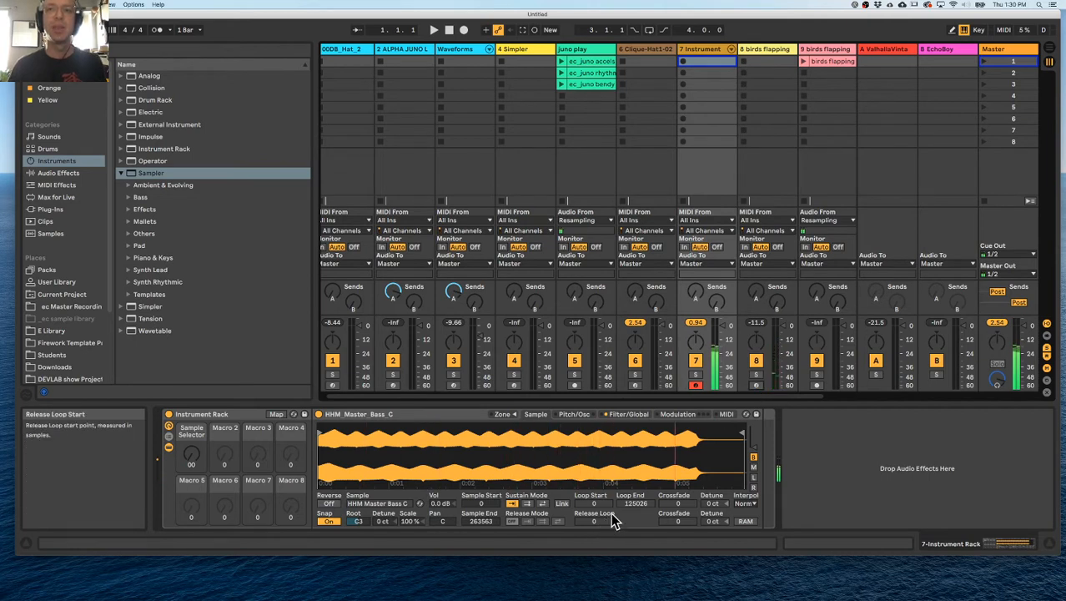
pyautogui.click(527, 504)
pyautogui.moveTo(459, 426)
pyautogui.mouseDown()
pyautogui.moveTo(594, 424)
pyautogui.moveTo(472, 435)
pyautogui.moveTo(519, 427)
pyautogui.mouseUp()
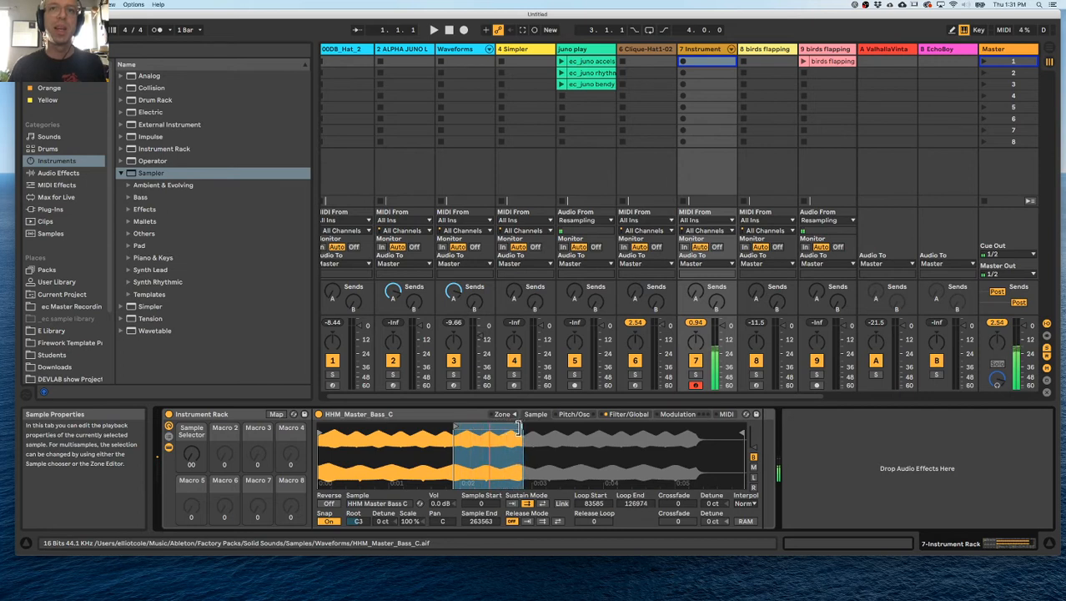
# Fine-tune the bass sample's Loop Start to 84255 and switch its sustain mode to Loop Back and Forth
pyautogui.moveTo(491, 432); pyautogui.dragTo(494, 447)
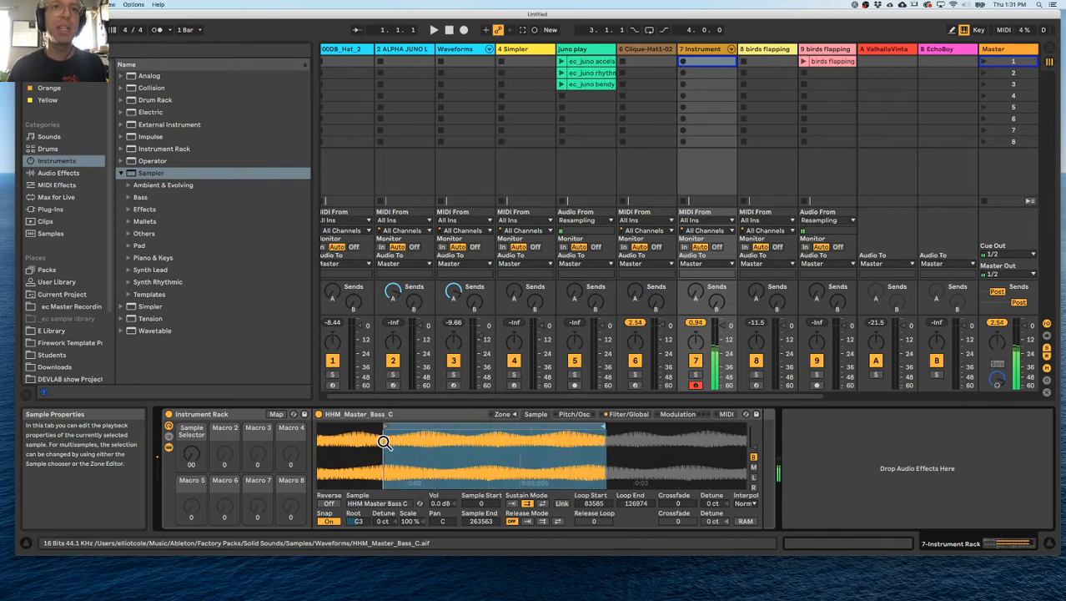
pyautogui.moveTo(388, 426); pyautogui.dragTo(392, 426)
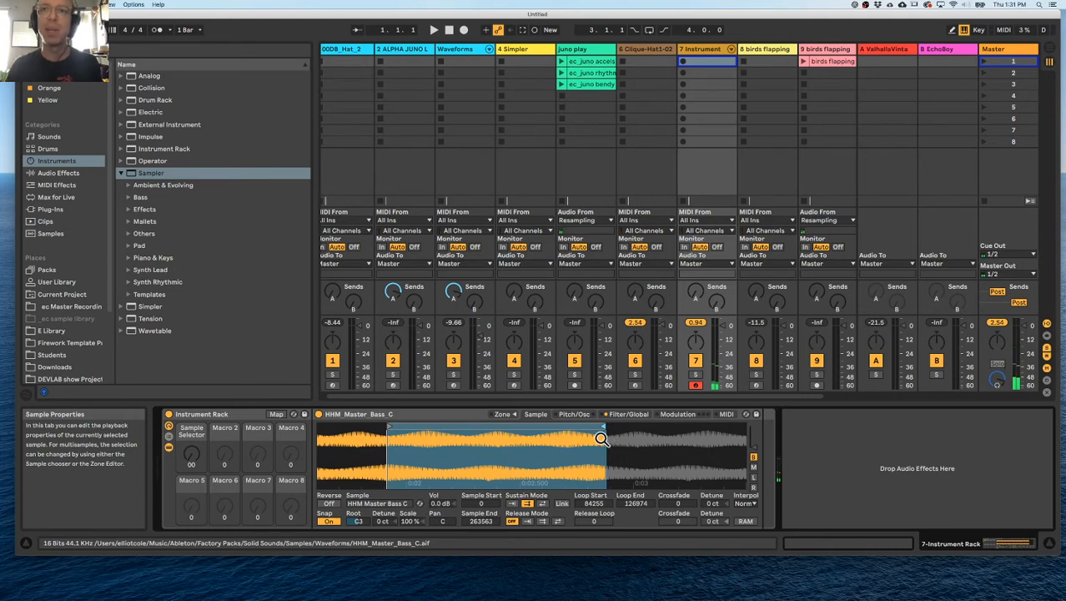
pyautogui.hscroll(-1, 498, 443)
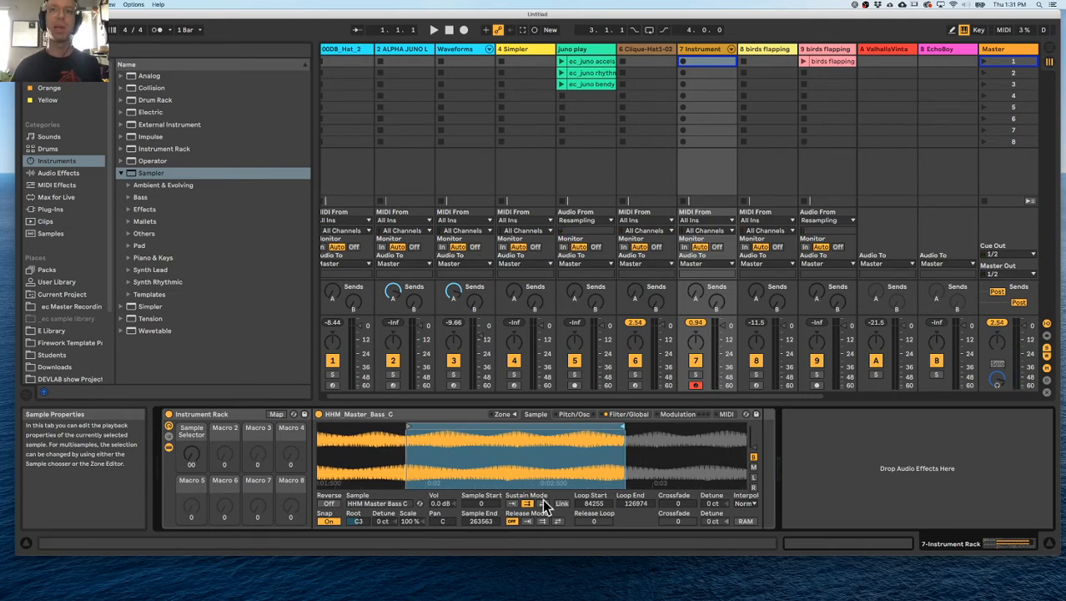
pyautogui.click(544, 505)
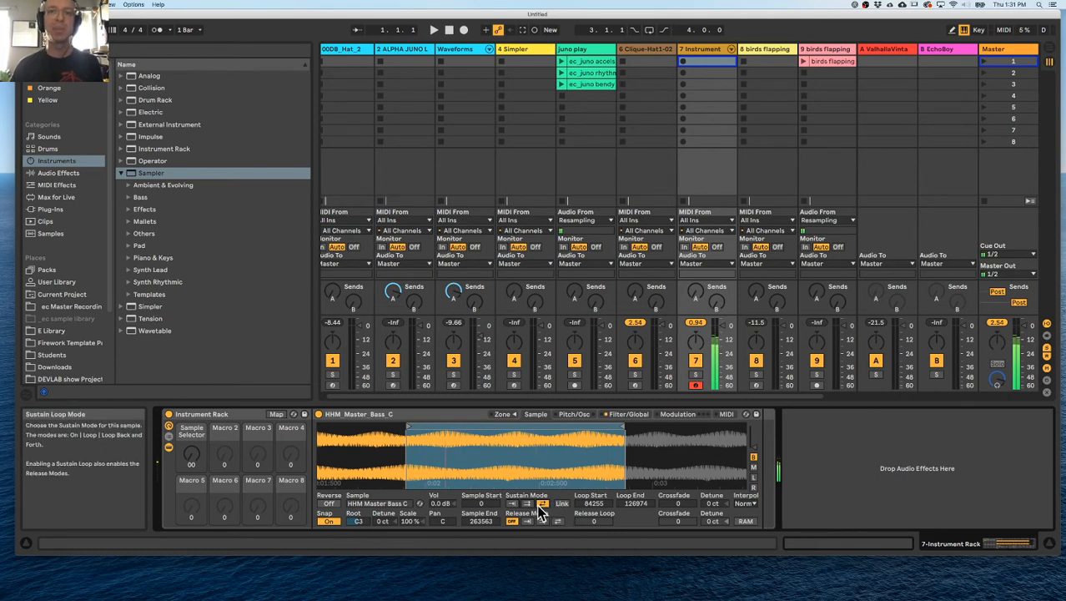
pyautogui.moveTo(503, 437); pyautogui.dragTo(503, 396)
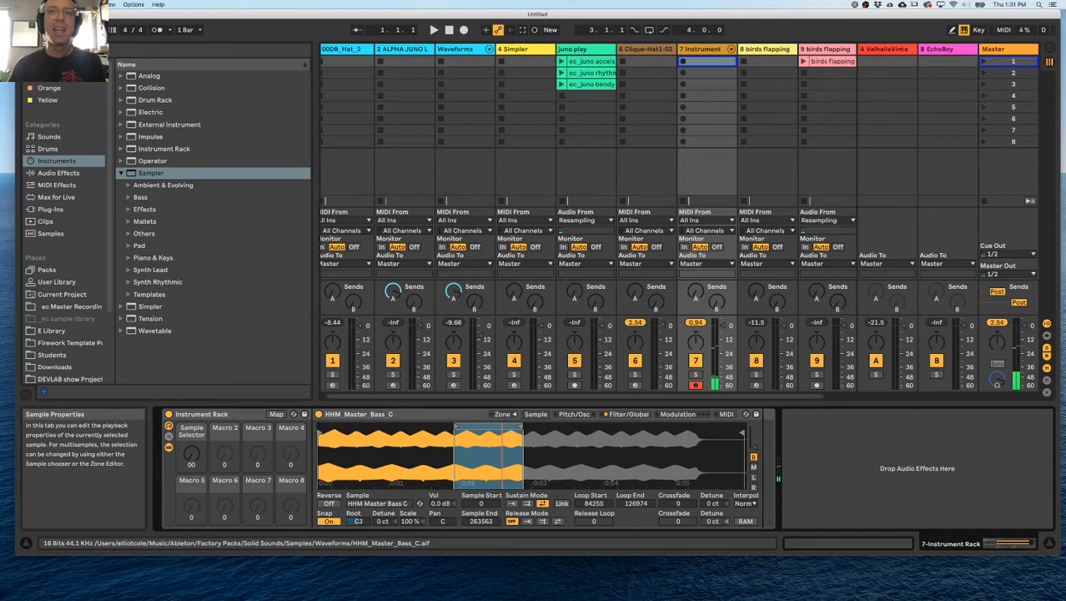
# Turn the bass sample's Release Mode on and check the release time of its volume envelope
pyautogui.click(526, 520)
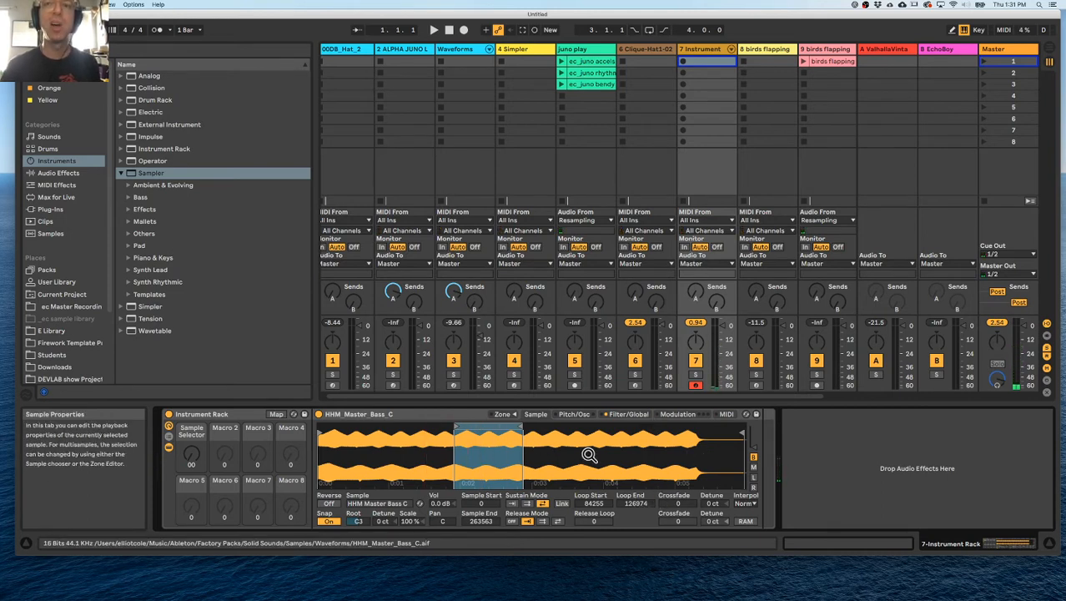
pyautogui.click(672, 415)
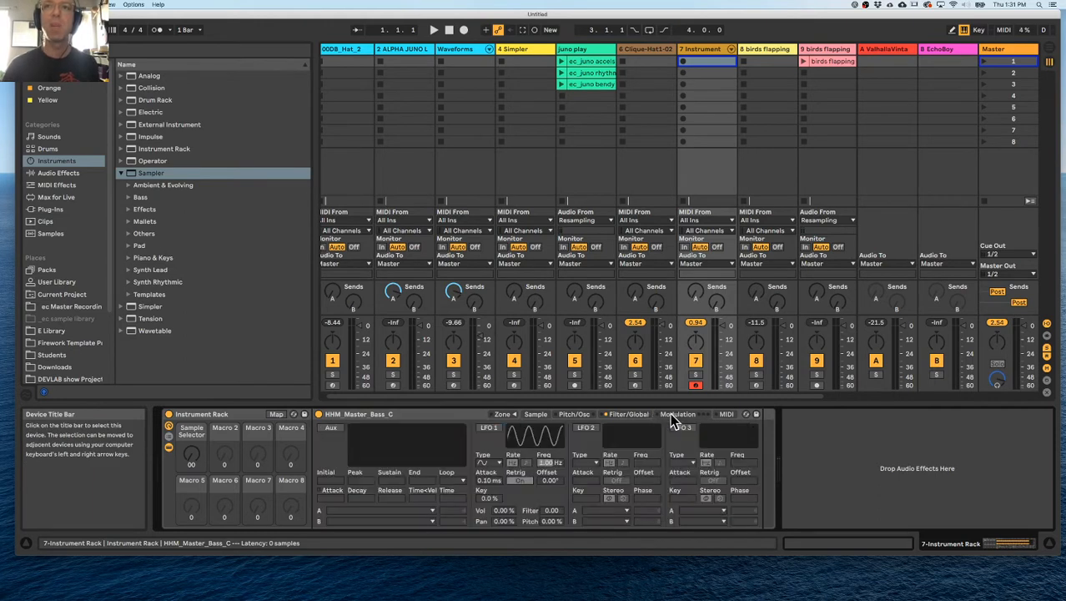
pyautogui.click(631, 413)
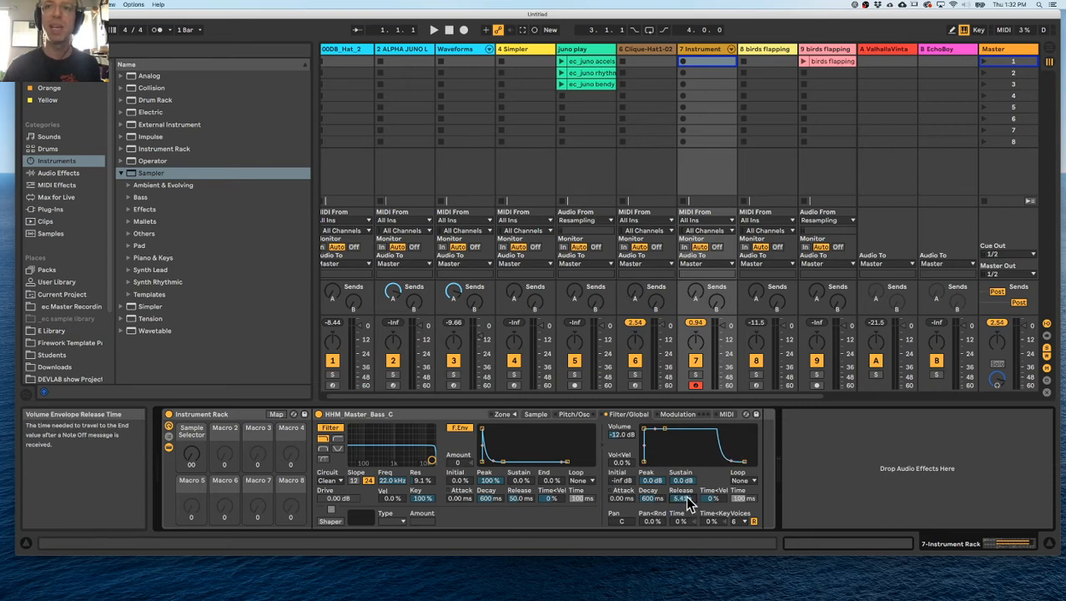
pyautogui.click(537, 414)
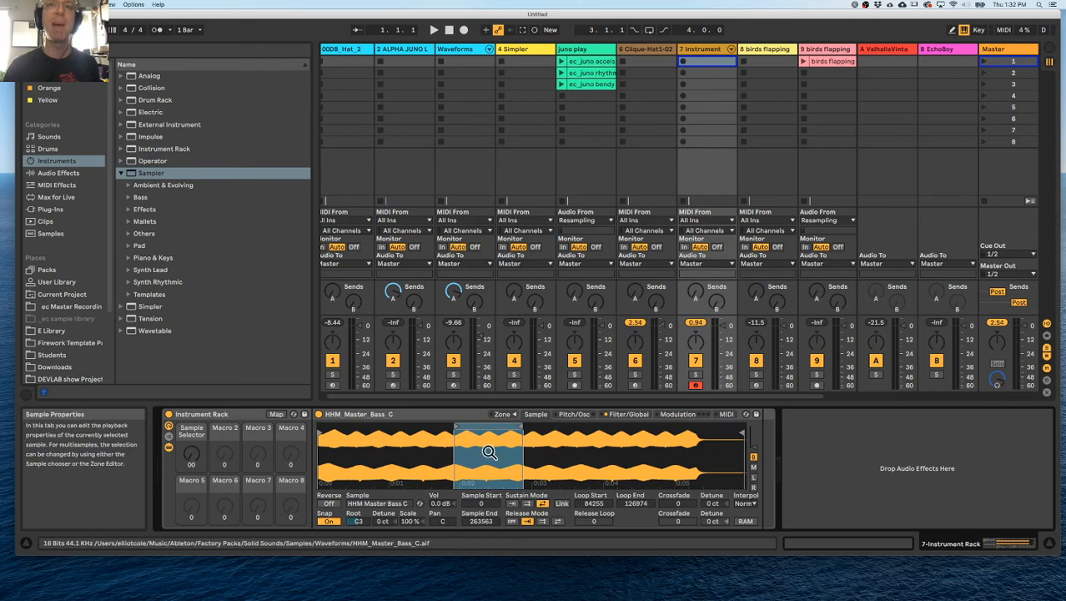
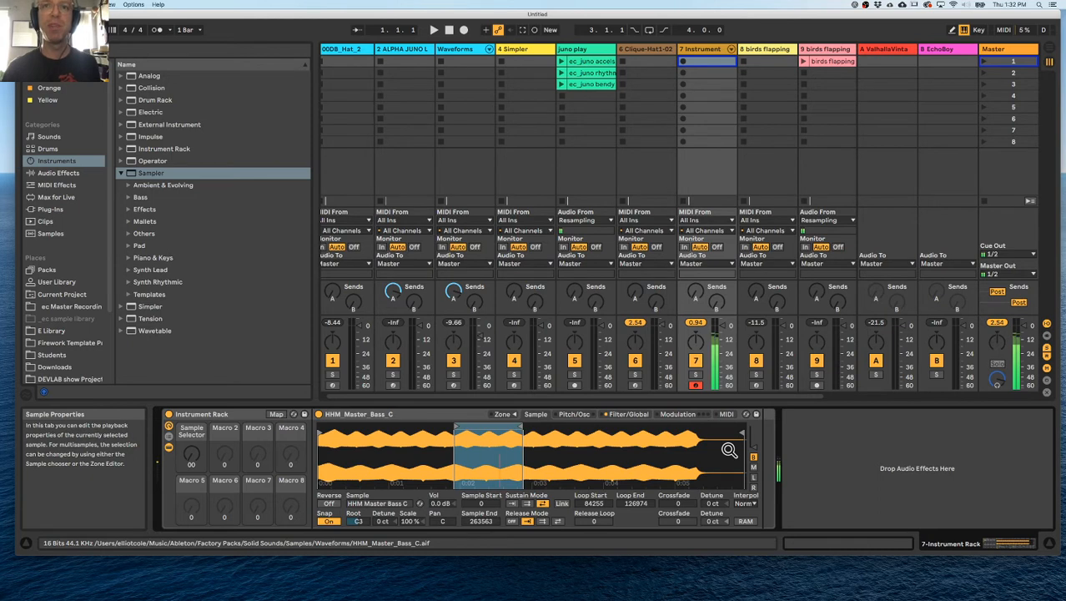
# Set Release Mode to Loop with the Release Loop starting at 179101, and limit the bass sample to 126973–187031
pyautogui.click(544, 521)
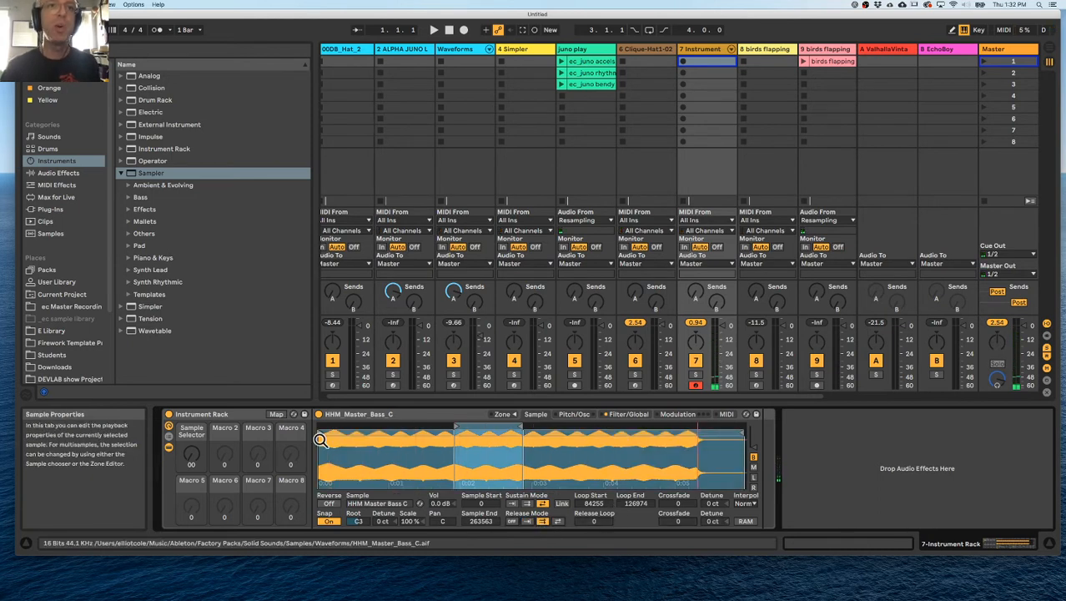
pyautogui.moveTo(317, 430); pyautogui.dragTo(454, 429)
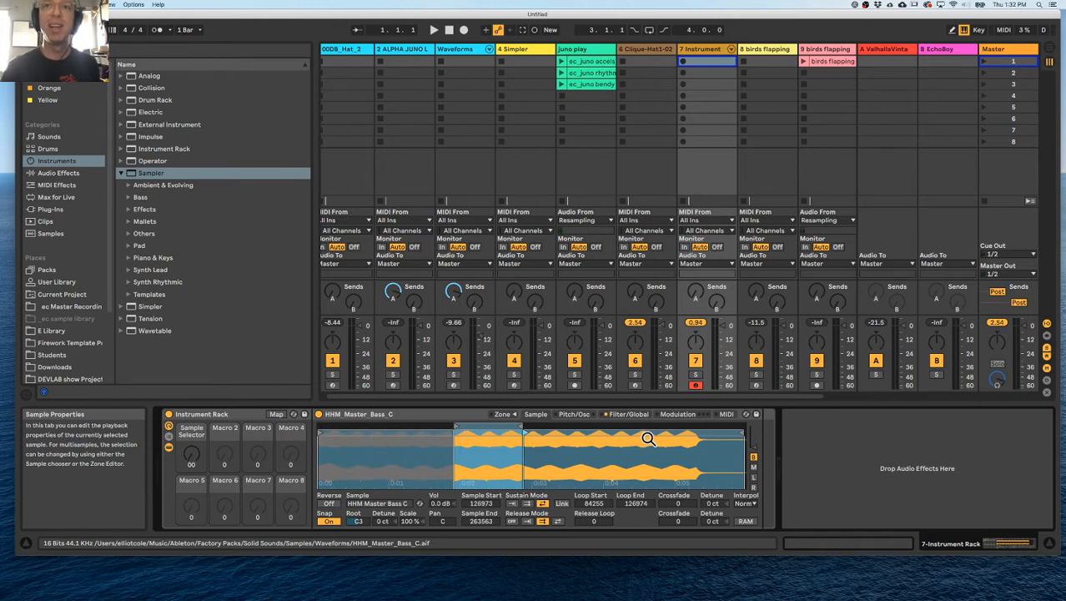
pyautogui.moveTo(745, 433); pyautogui.dragTo(552, 436)
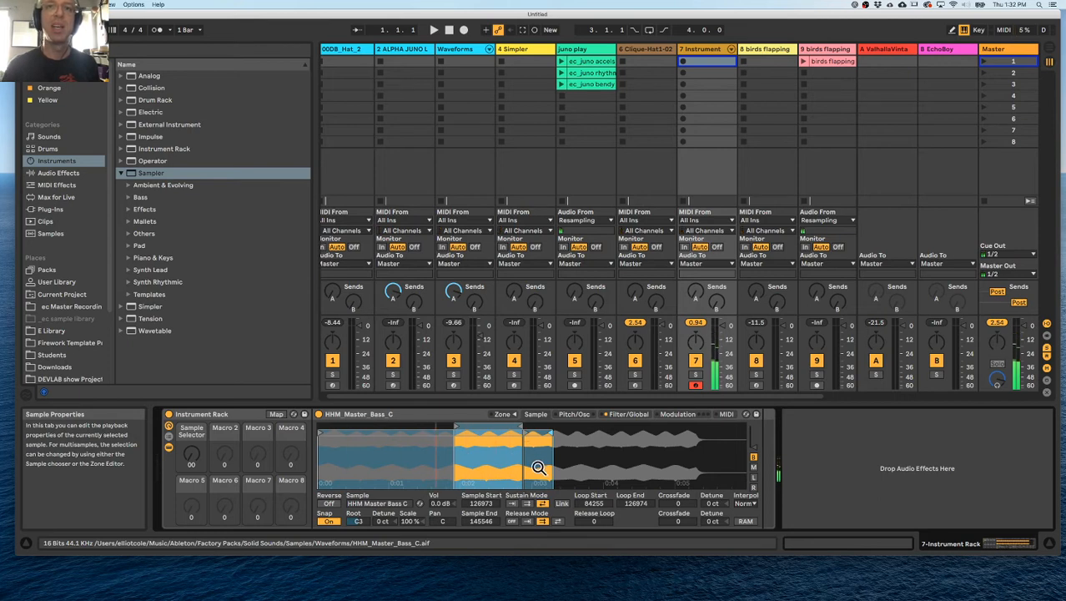
pyautogui.moveTo(322, 433)
pyautogui.mouseDown()
pyautogui.moveTo(538, 442)
pyautogui.moveTo(631, 434)
pyautogui.mouseUp()
pyautogui.moveTo(535, 433); pyautogui.dragTo(613, 433)
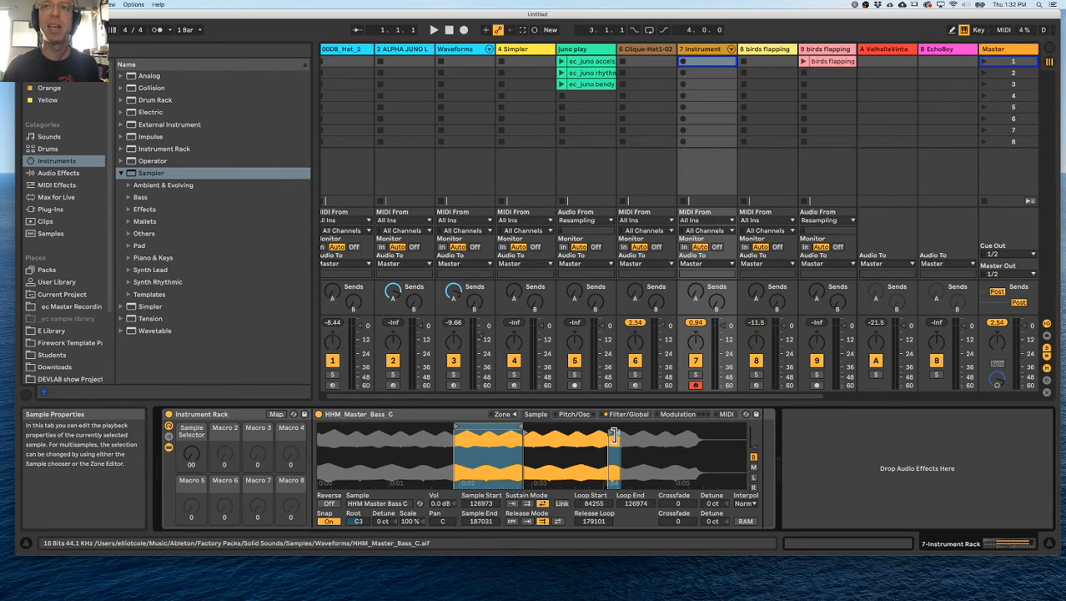
# Show the bass Sampler's filter and volume envelope settings
pyautogui.click(677, 415)
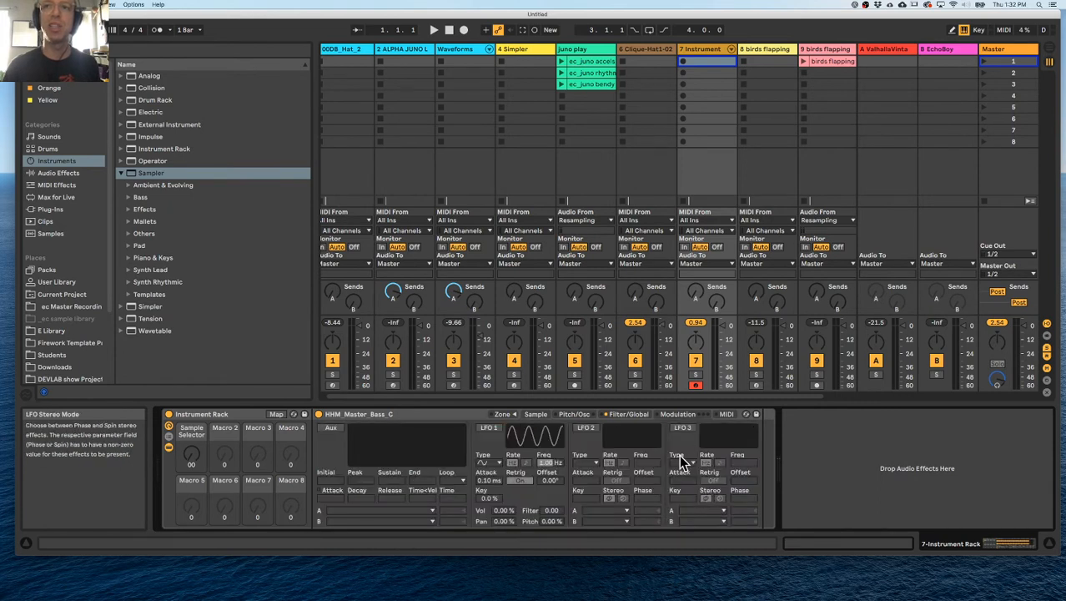
pyautogui.click(627, 415)
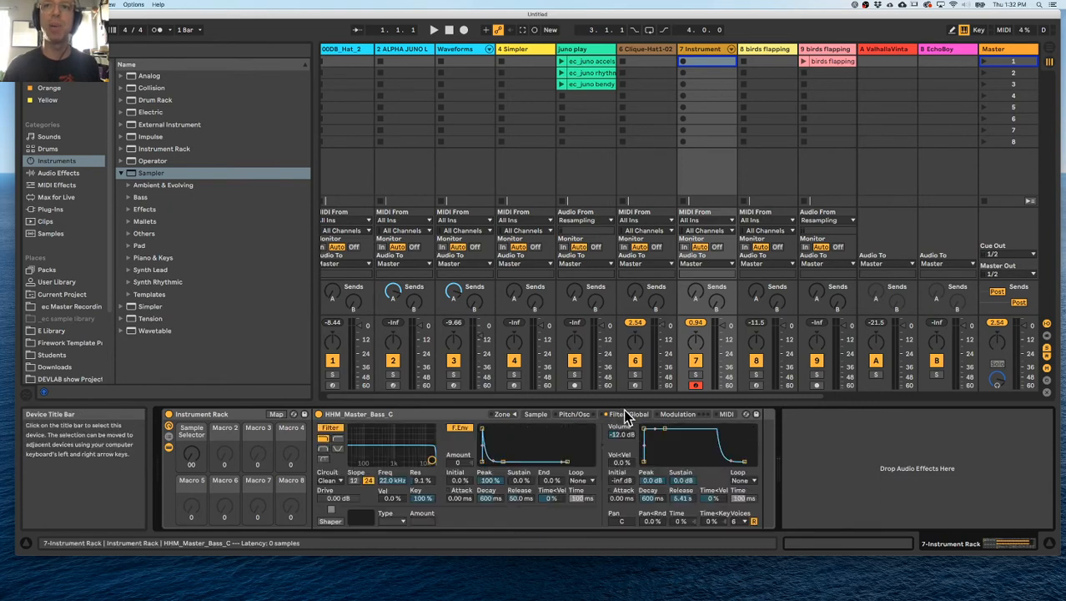
# Look through the Pitch/Osc, Modulation and Filter/Global settings of HHM_Master_Bass_C, and return to its sample waveform
pyautogui.click(573, 415)
pyautogui.click(538, 414)
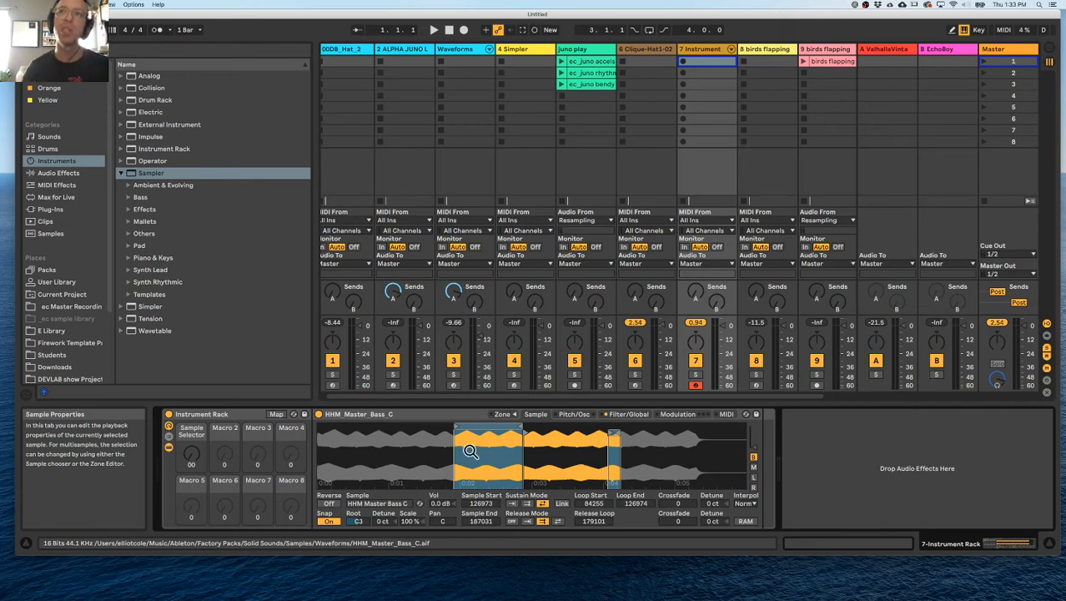
pyautogui.click(678, 414)
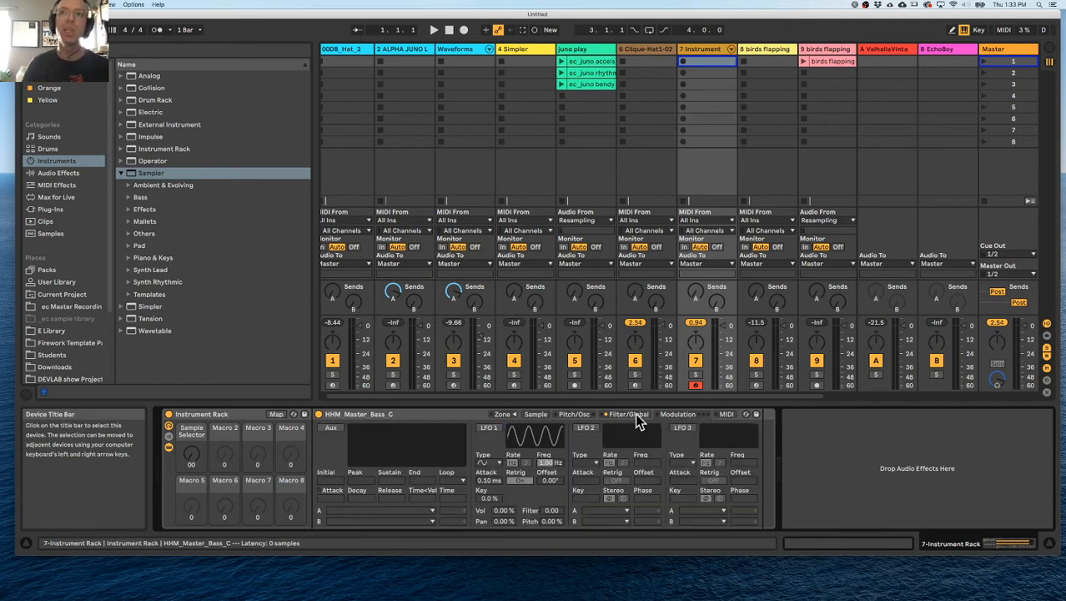
pyautogui.click(639, 414)
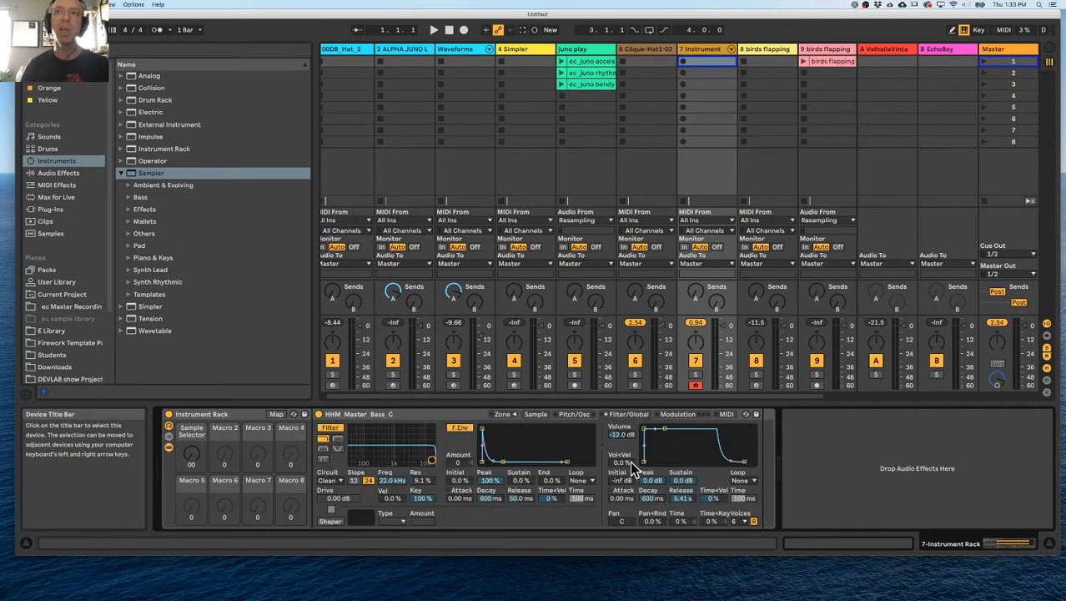
pyautogui.click(573, 414)
pyautogui.click(536, 415)
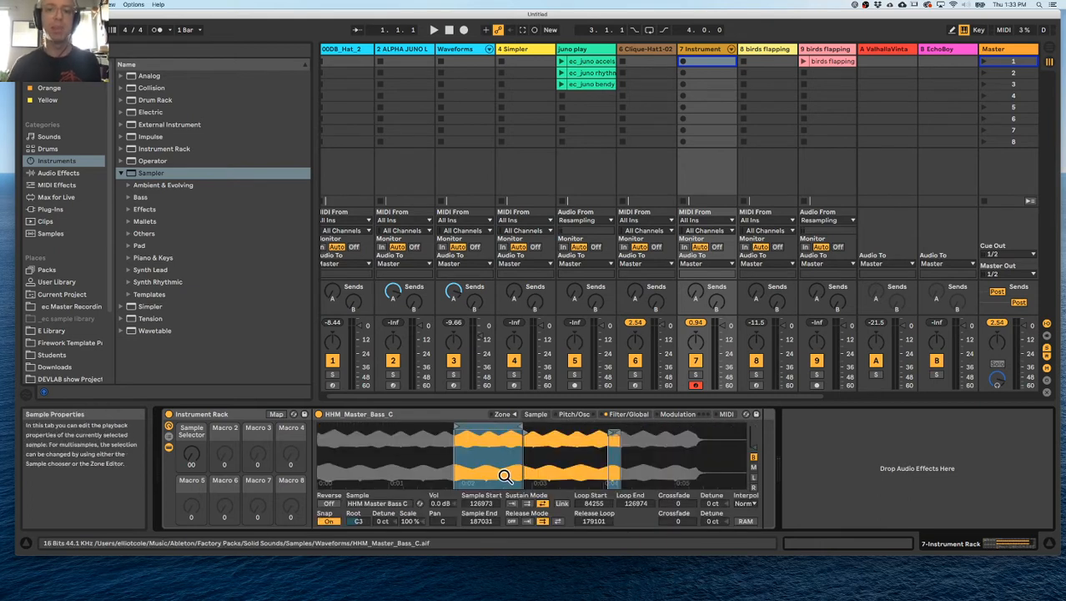
# Play a note and shorten the release loop, moving its start to 155110 and the sample end to 157146
pyautogui.press('a')
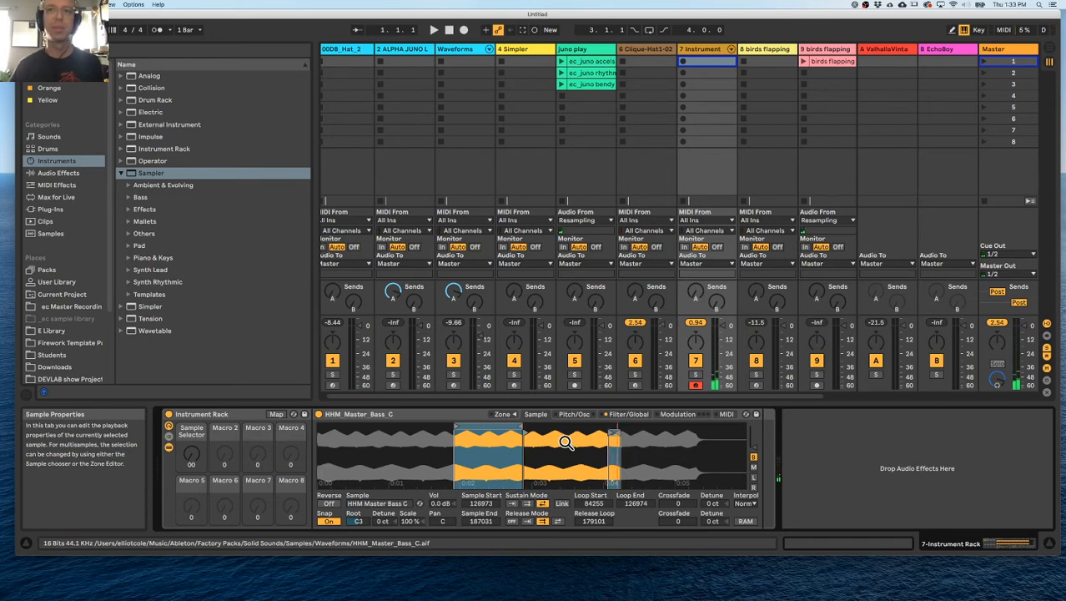
pyautogui.moveTo(614, 432); pyautogui.dragTo(607, 434)
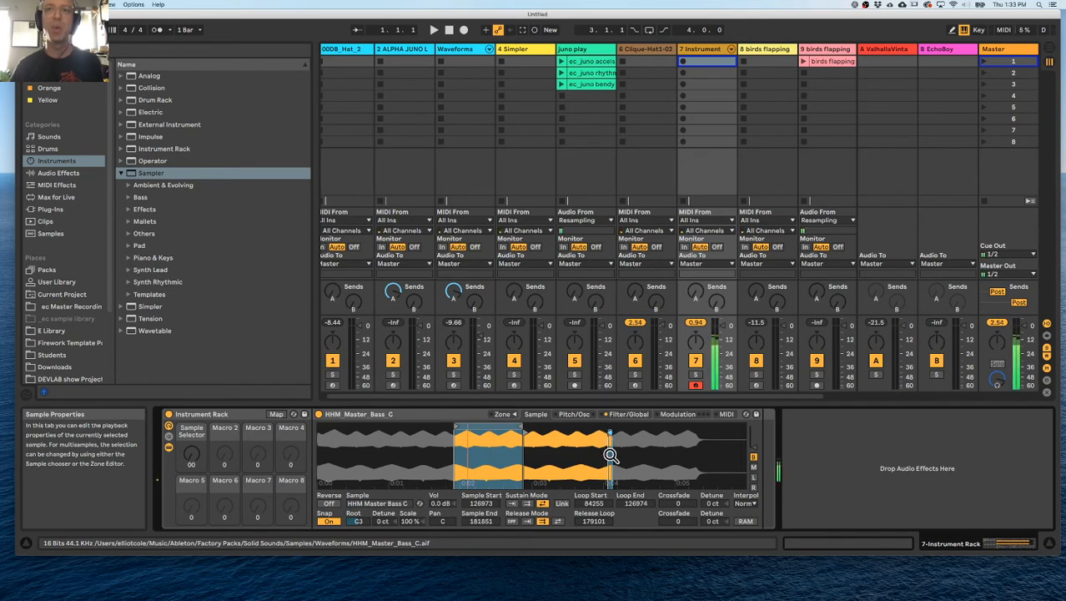
pyautogui.moveTo(610, 433); pyautogui.dragTo(543, 434)
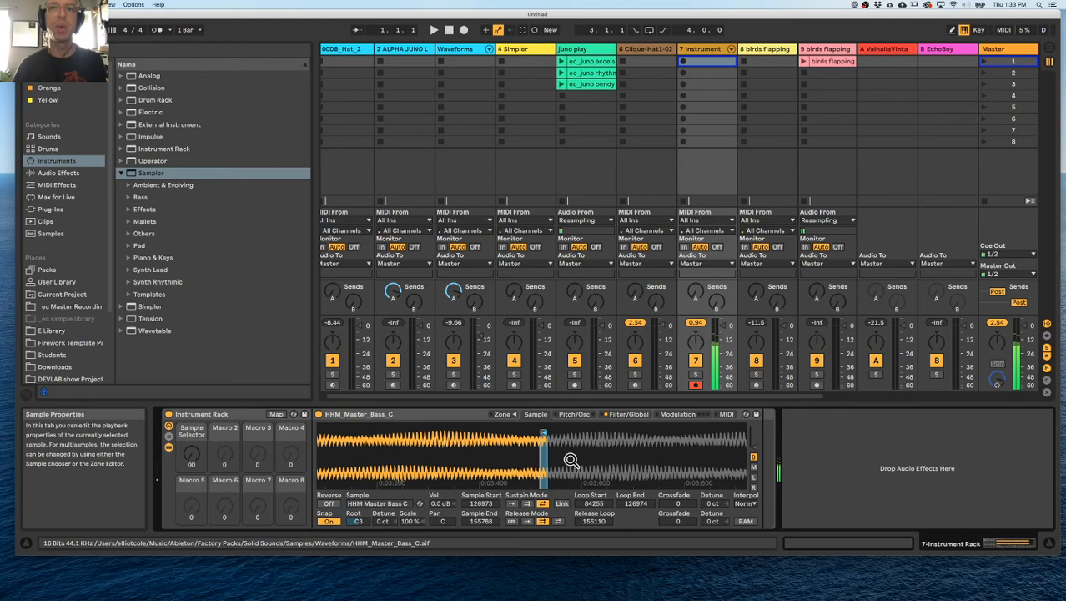
pyautogui.moveTo(543, 434); pyautogui.dragTo(566, 441)
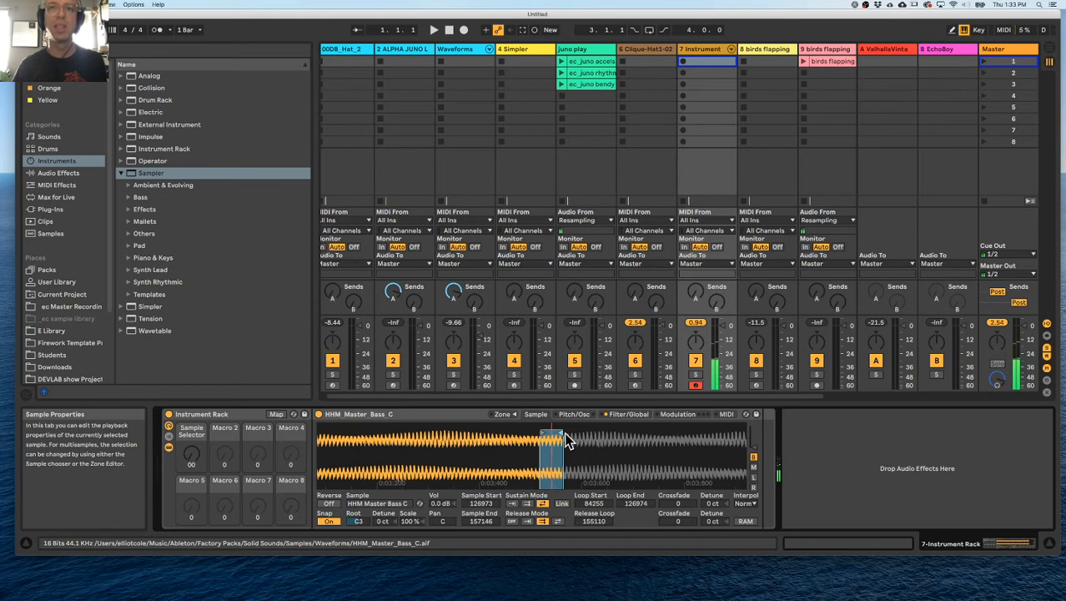
# Turn off Snap for the sample and adjust the sample end to 156172
pyautogui.click(332, 520)
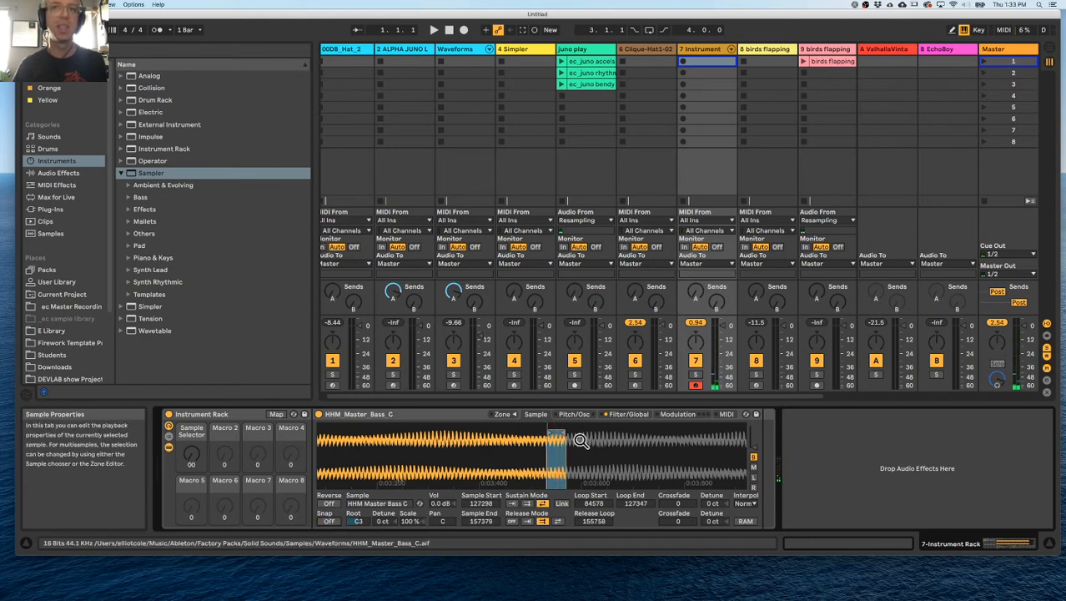
pyautogui.moveTo(565, 434); pyautogui.dragTo(581, 431)
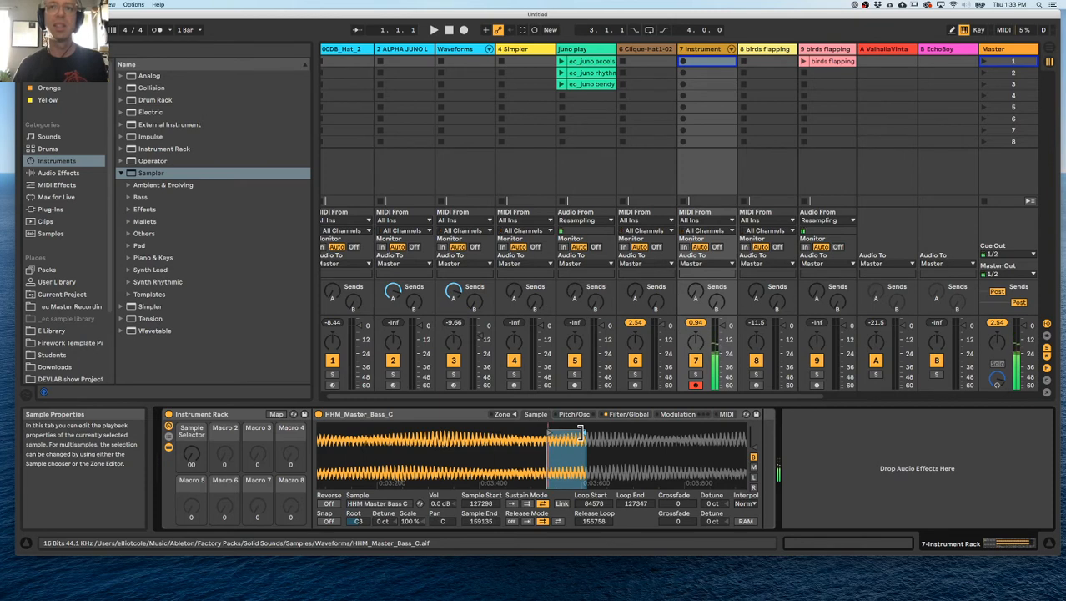
pyautogui.moveTo(581, 431); pyautogui.dragTo(548, 435)
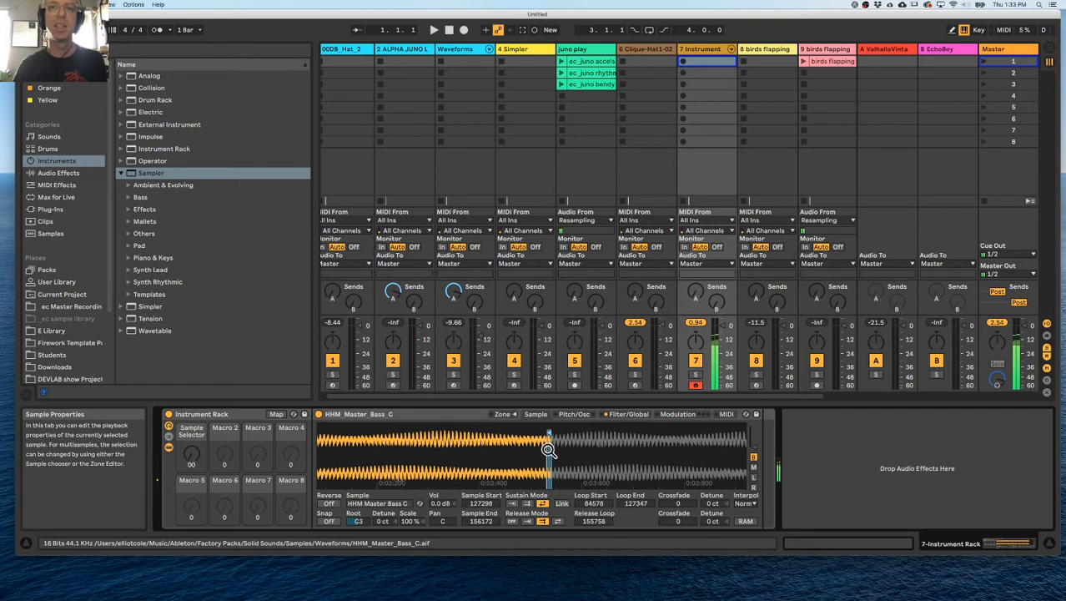
# Set the release loop start to 140211 and the sample end to 153373
pyautogui.moveTo(542, 435); pyautogui.dragTo(495, 432)
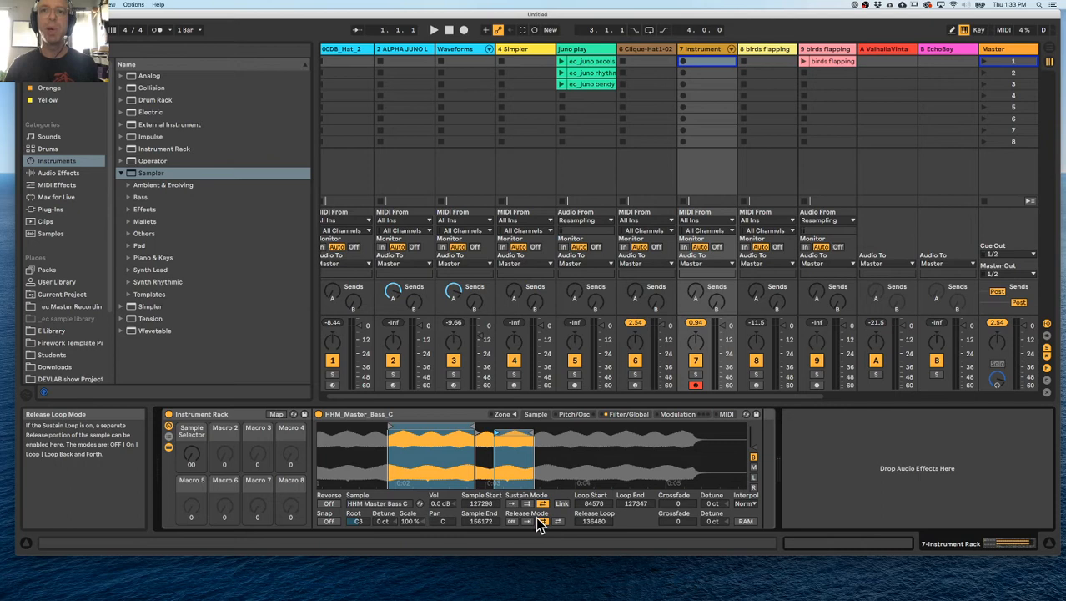
pyautogui.moveTo(494, 434); pyautogui.dragTo(504, 434)
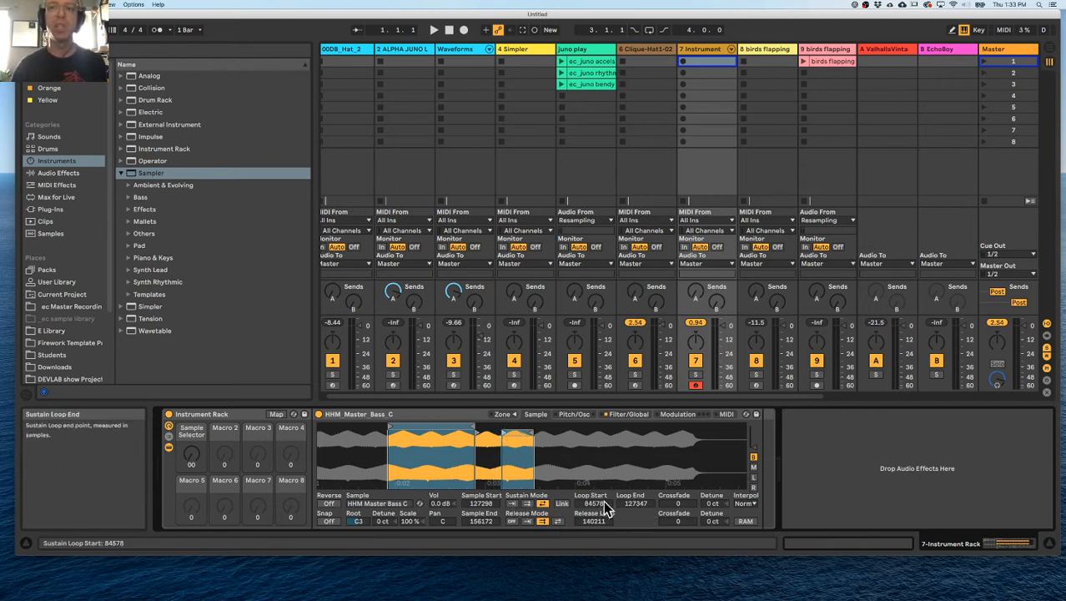
pyautogui.moveTo(534, 434)
pyautogui.mouseDown()
pyautogui.moveTo(523, 434)
pyautogui.moveTo(553, 436)
pyautogui.moveTo(517, 434)
pyautogui.mouseUp()
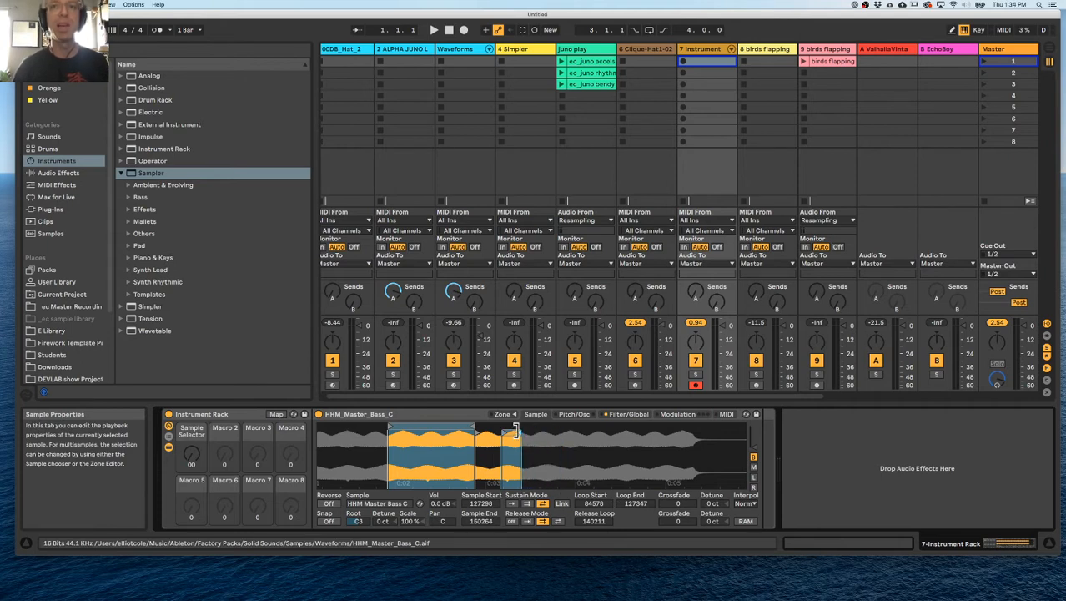
pyautogui.moveTo(515, 432)
pyautogui.mouseDown()
pyautogui.moveTo(608, 432)
pyautogui.moveTo(527, 434)
pyautogui.mouseUp()
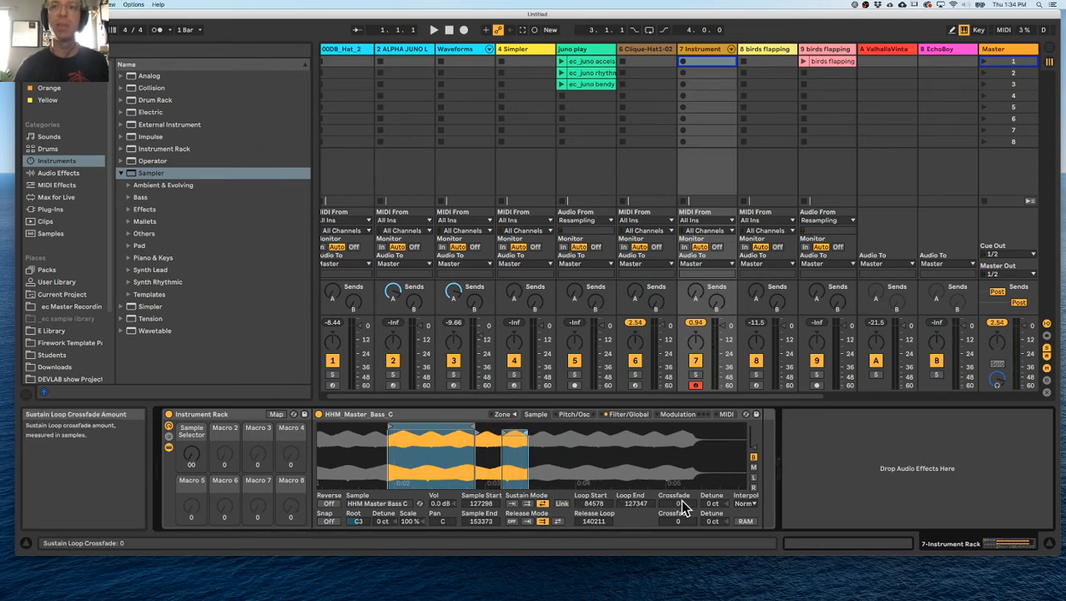
# Set the sustain loop crossfade to 29778 and the release loop crossfade to 10857, and play a note to audition them
pyautogui.moveTo(679, 504)
pyautogui.mouseDown()
pyautogui.moveTo(680, 481)
pyautogui.moveTo(684, 509)
pyautogui.mouseUp()
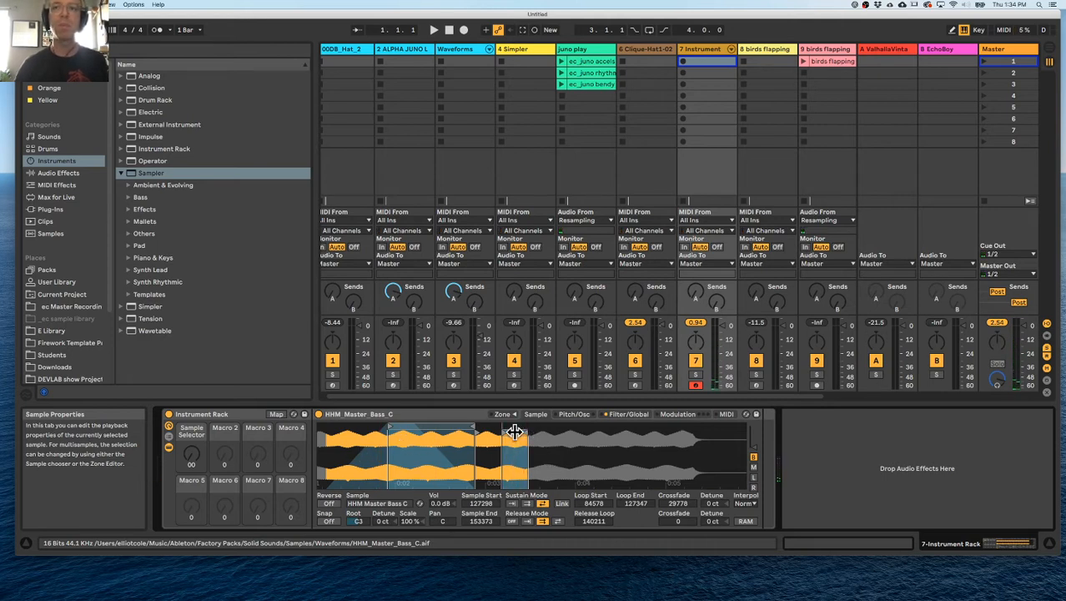
pyautogui.moveTo(682, 522); pyautogui.dragTo(683, 492)
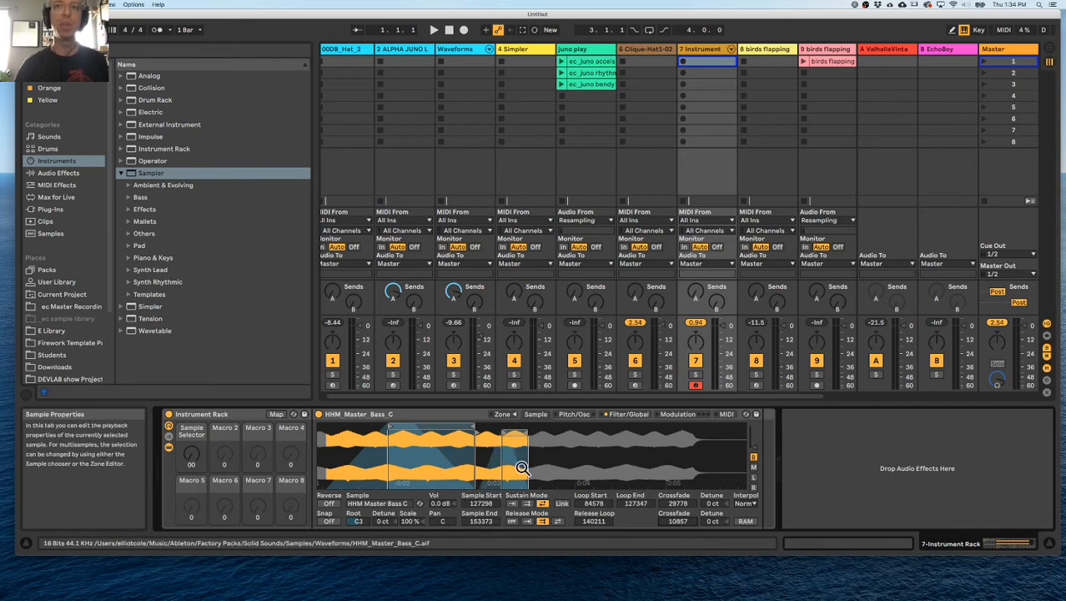
pyautogui.press('a')
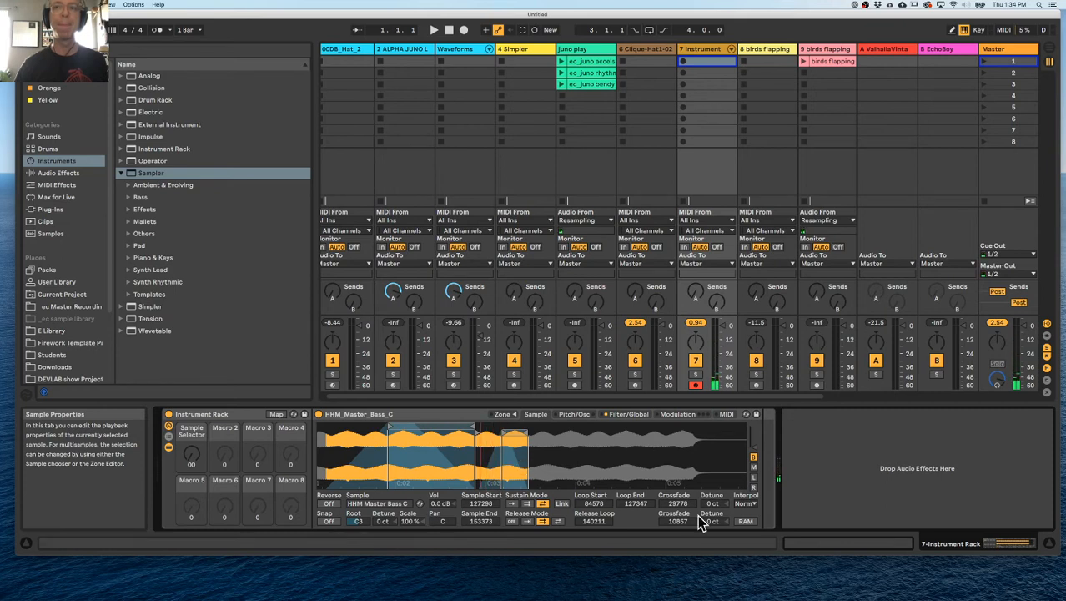
# Try detuning the sustain loop by +1 ct and the release loop by -28 ct, audition, and reset both to 0 ct
pyautogui.moveTo(714, 504)
pyautogui.mouseDown()
pyautogui.moveTo(714, 482)
pyautogui.moveTo(714, 529)
pyautogui.moveTo(714, 509)
pyautogui.mouseUp()
pyautogui.press('a')
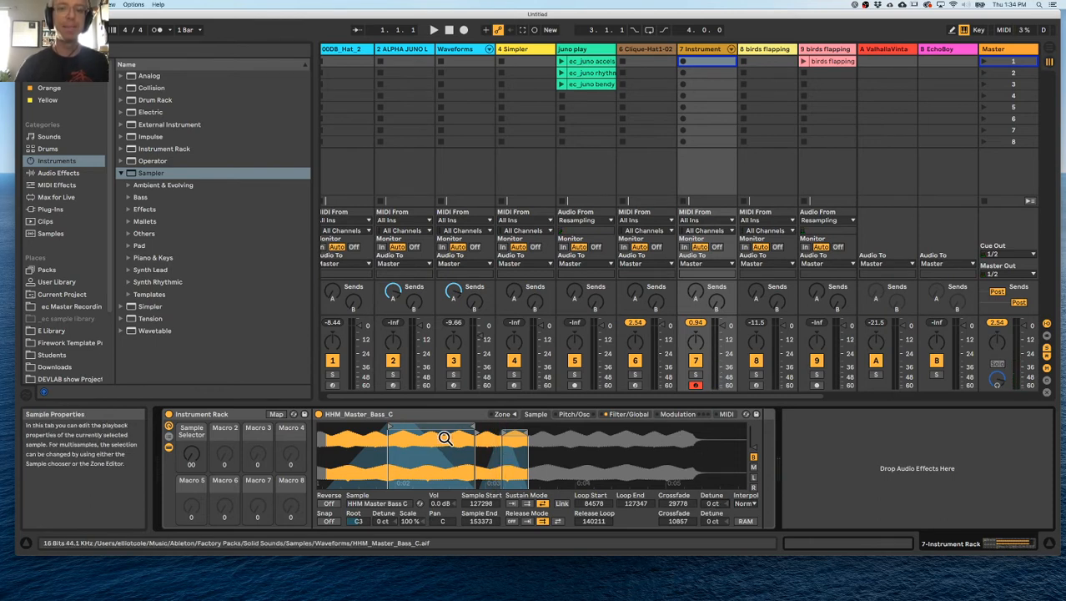
pyautogui.hscroll(-5, 355, 429)
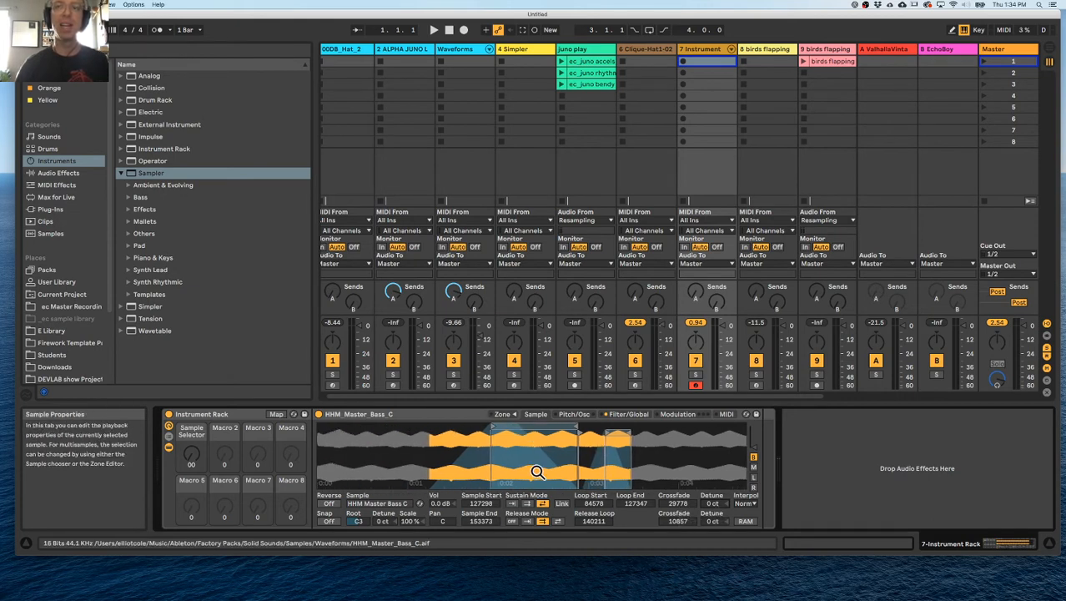
pyautogui.moveTo(712, 503); pyautogui.dragTo(712, 493)
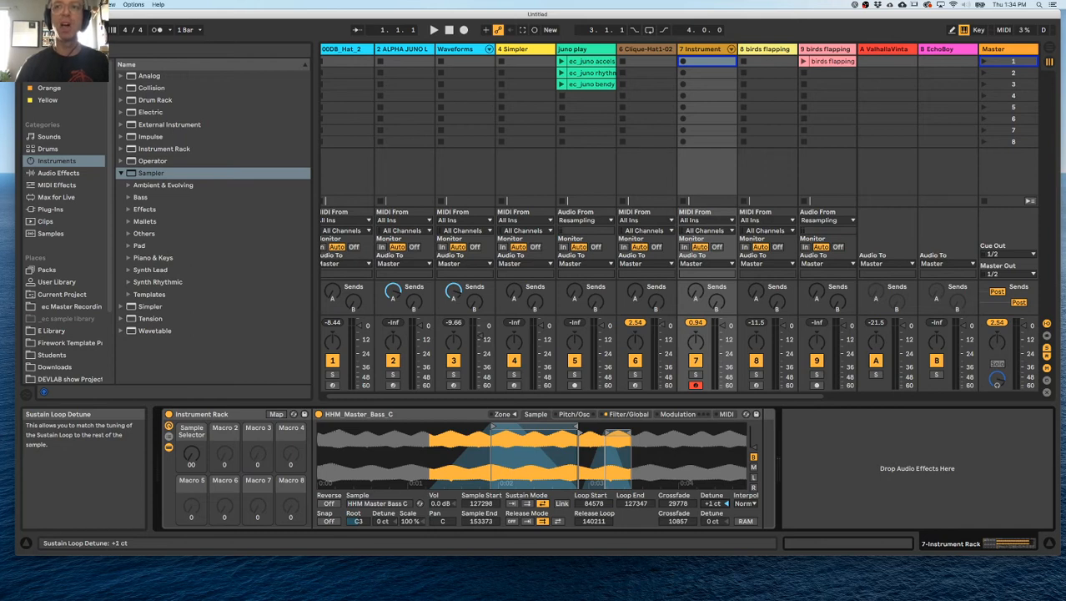
pyautogui.moveTo(715, 521); pyautogui.dragTo(714, 533)
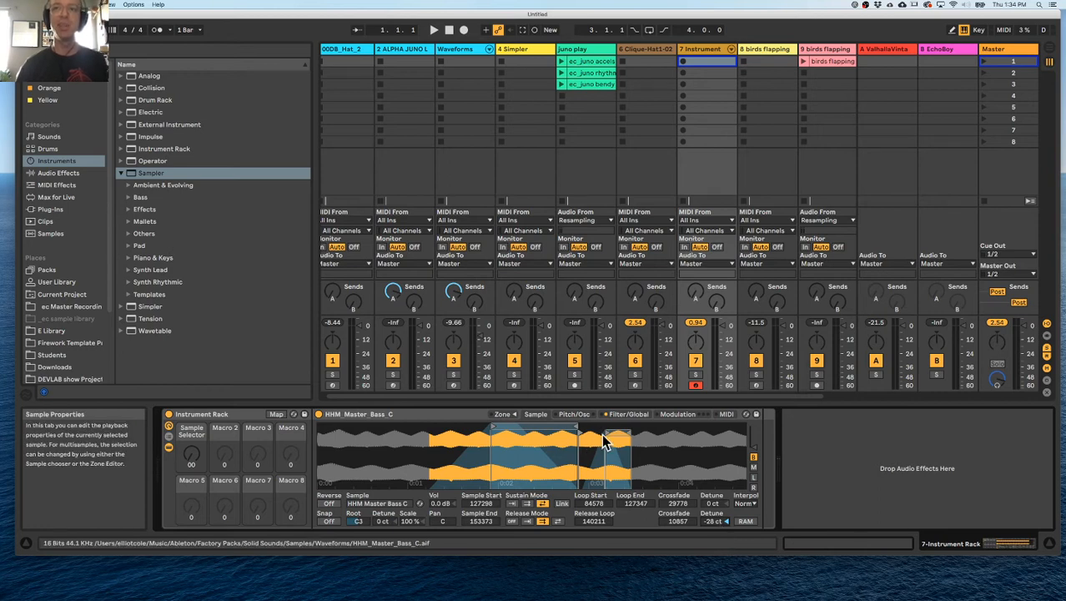
pyautogui.press('a')
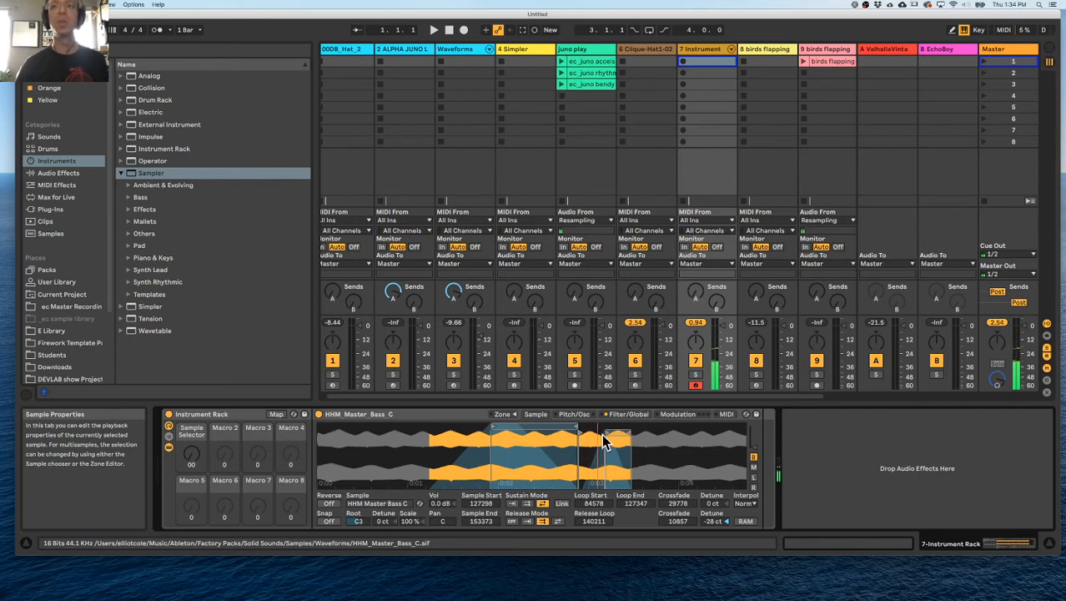
pyautogui.moveTo(712, 521)
pyautogui.mouseDown()
pyautogui.moveTo(711, 502)
pyautogui.moveTo(712, 513)
pyautogui.mouseUp()
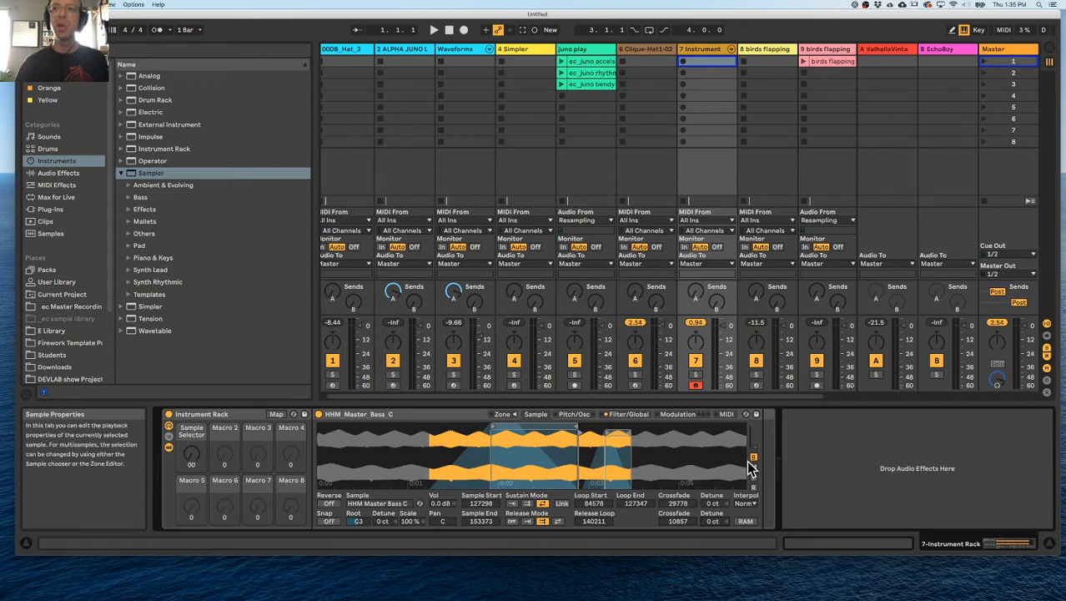
# Examine the sample's interpolation options and compare the mono, left, right and both-channel waveform displays
pyautogui.click(746, 504)
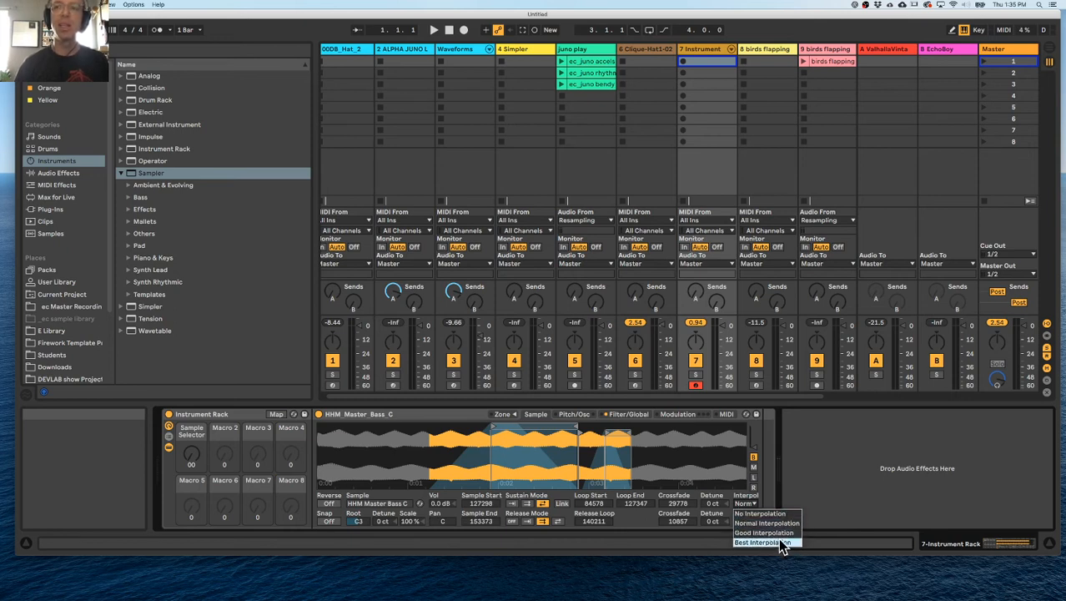
pyautogui.click(817, 513)
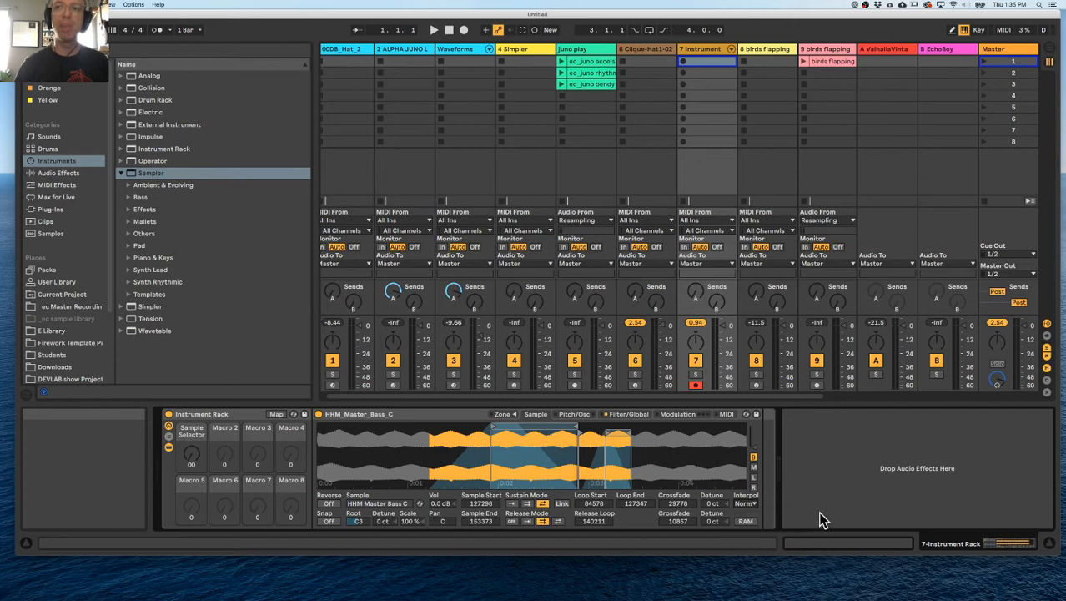
pyautogui.click(747, 504)
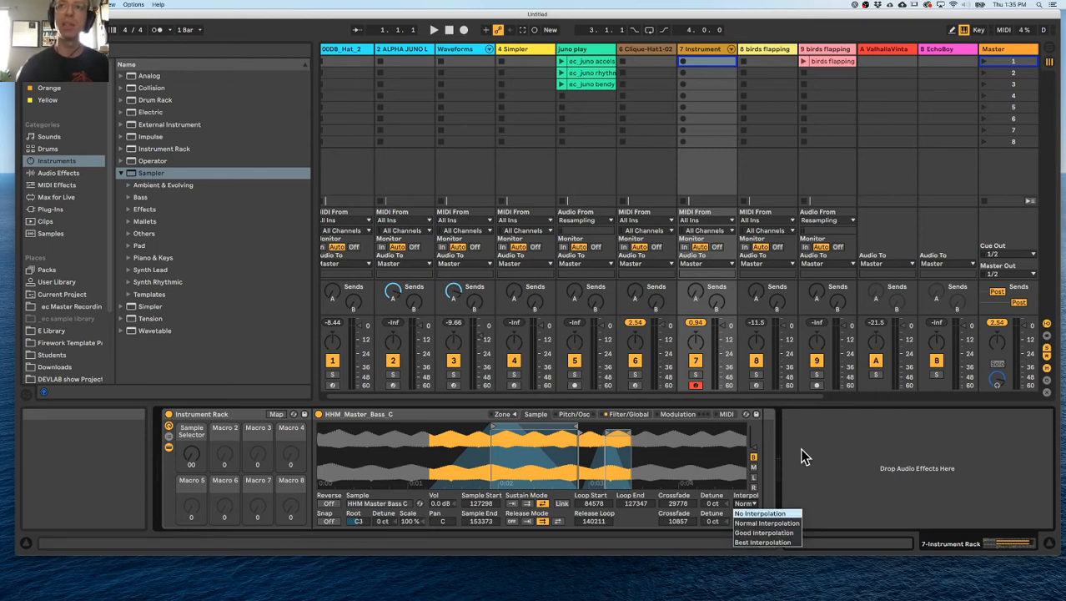
pyautogui.click(830, 446)
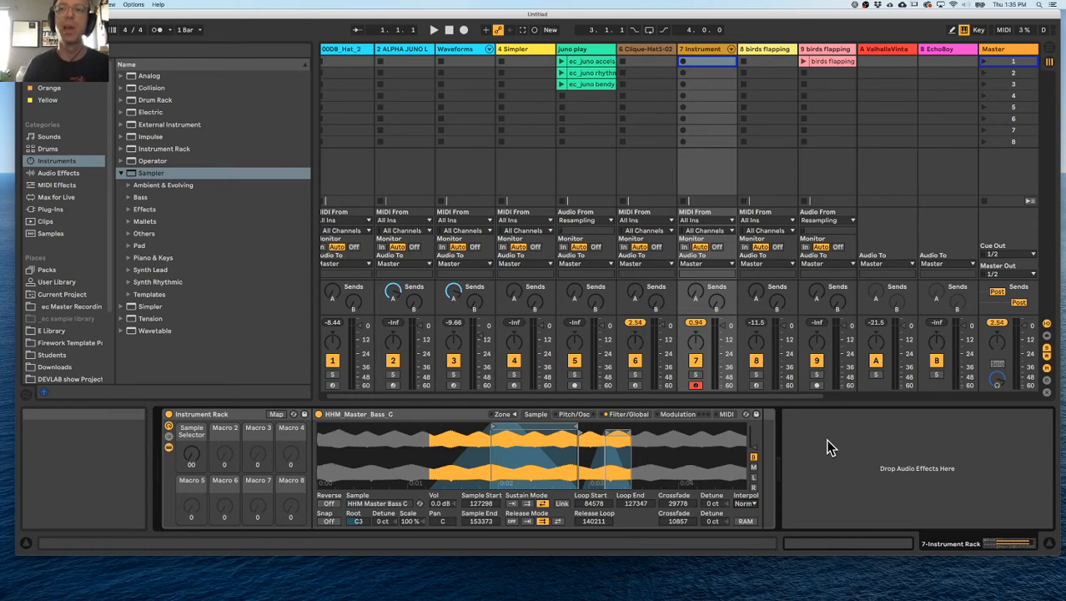
pyautogui.click(753, 467)
pyautogui.click(753, 477)
pyautogui.click(753, 488)
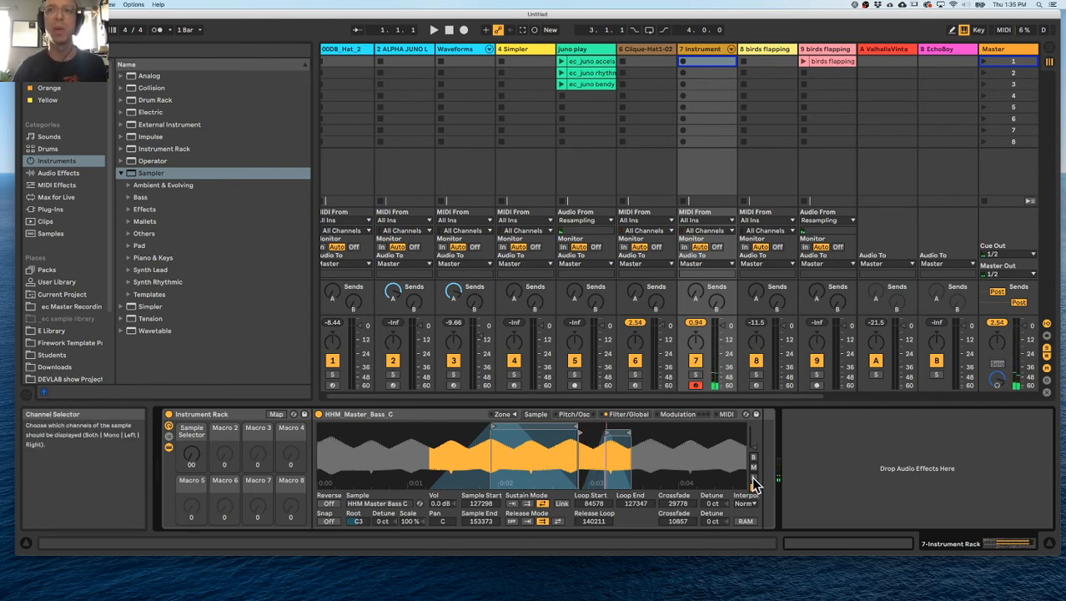
pyautogui.click(754, 469)
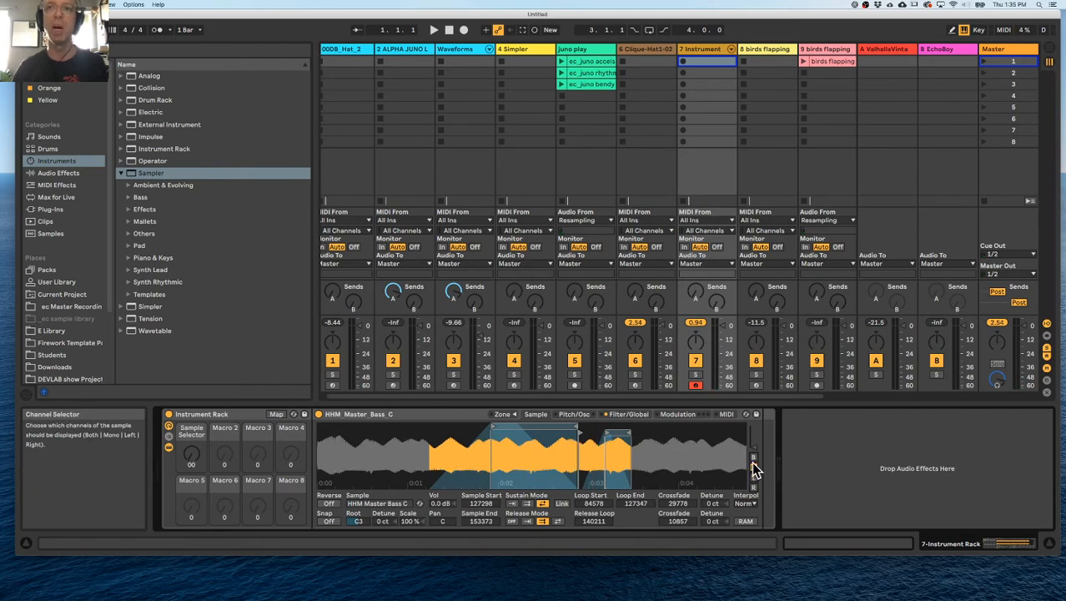
pyautogui.click(755, 461)
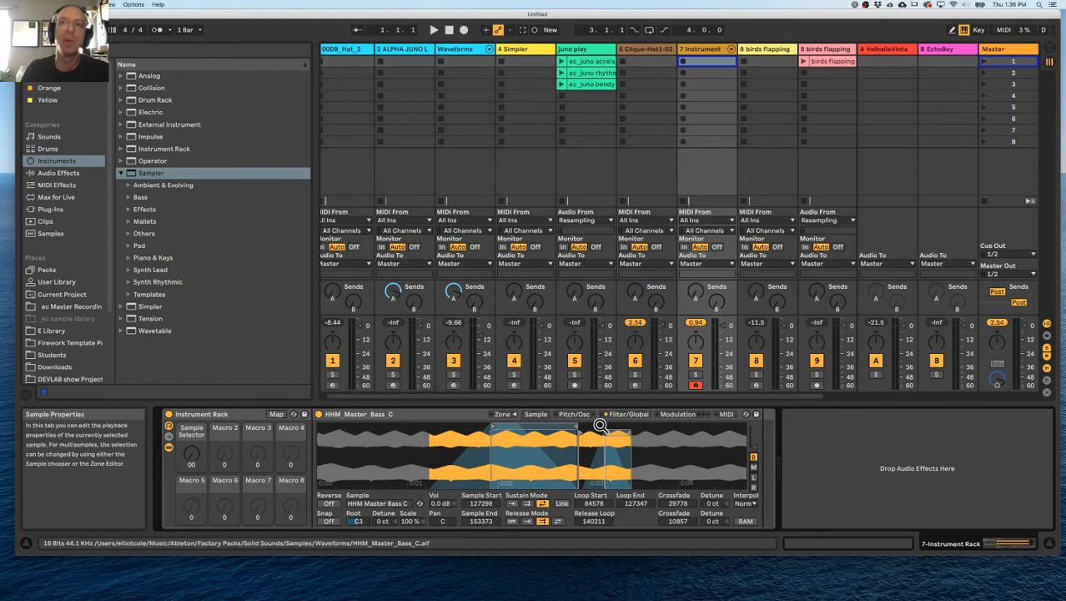
# Set the volume envelope's release time to 4.55 s in the Filter/Global settings
pyautogui.click(640, 416)
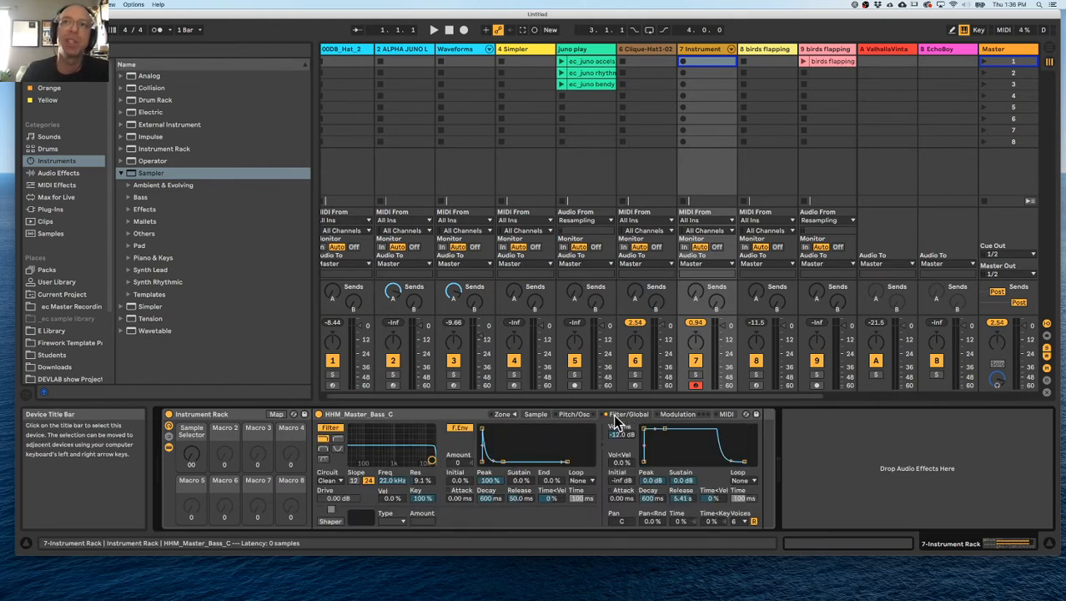
pyautogui.moveTo(682, 498); pyautogui.dragTo(682, 488)
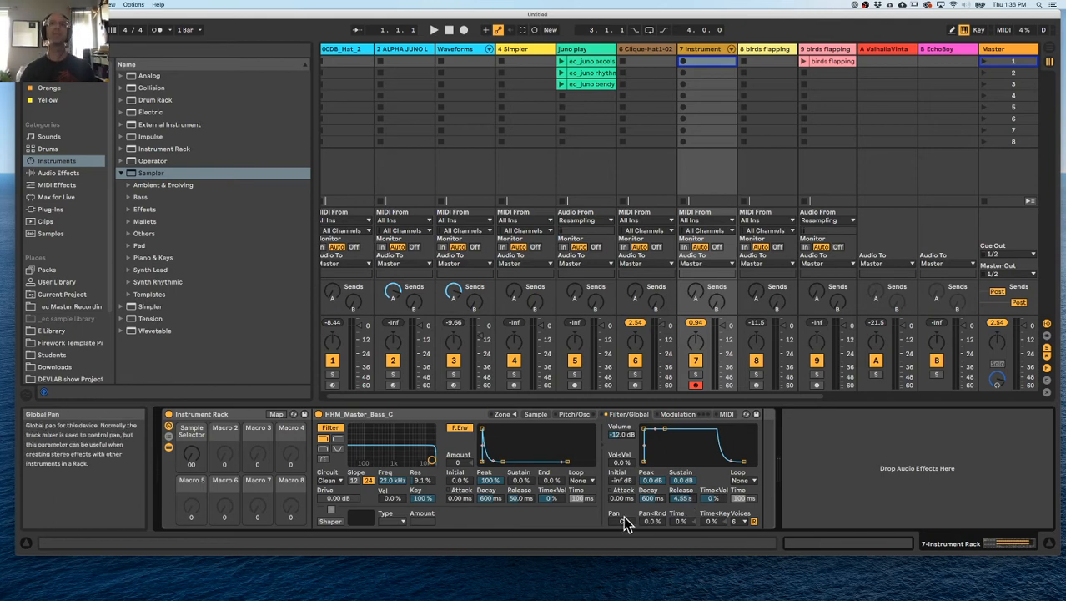
# Arm the ALPHA JUNO LEAD track and enable Auto Select for its sample layers
pyautogui.click(408, 55)
pyautogui.click(392, 204)
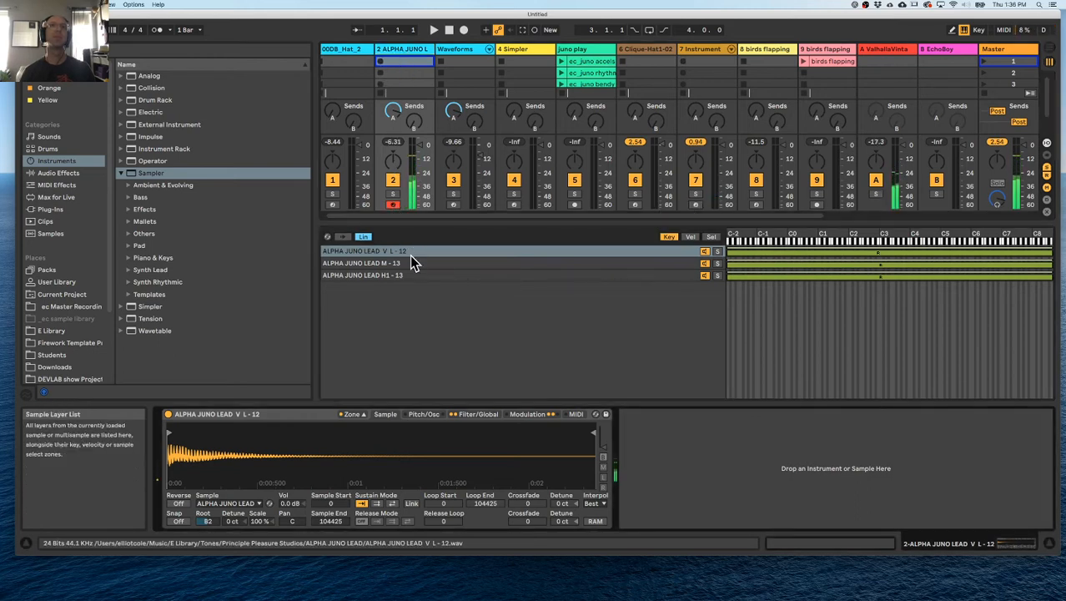
pyautogui.click(346, 238)
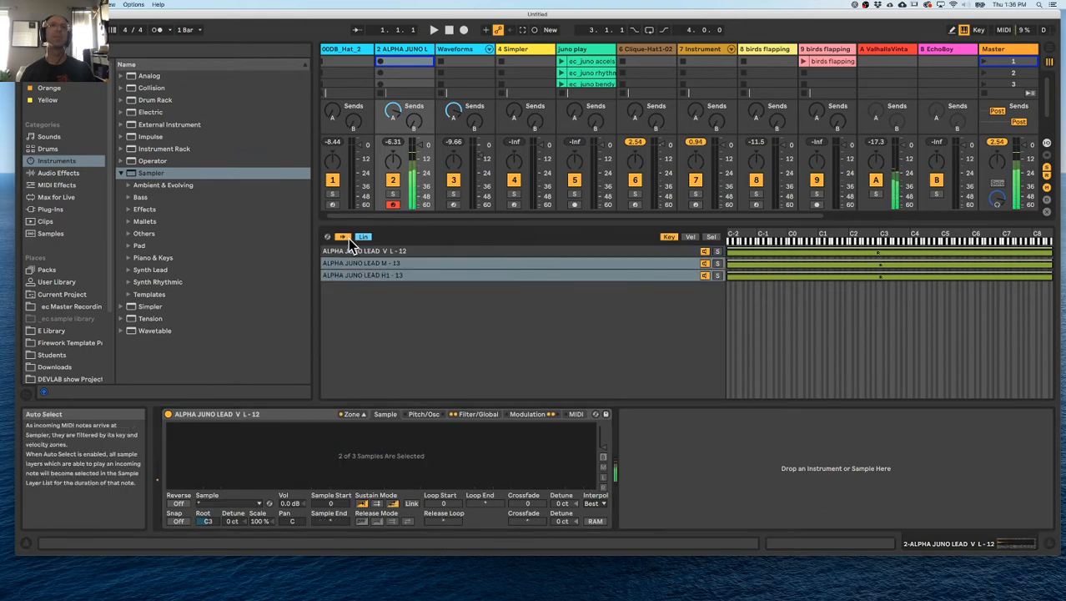
# Turn off Auto Select for the ALPHA JUNO LEAD sample layers and delete the empty Simpler track
pyautogui.click(348, 239)
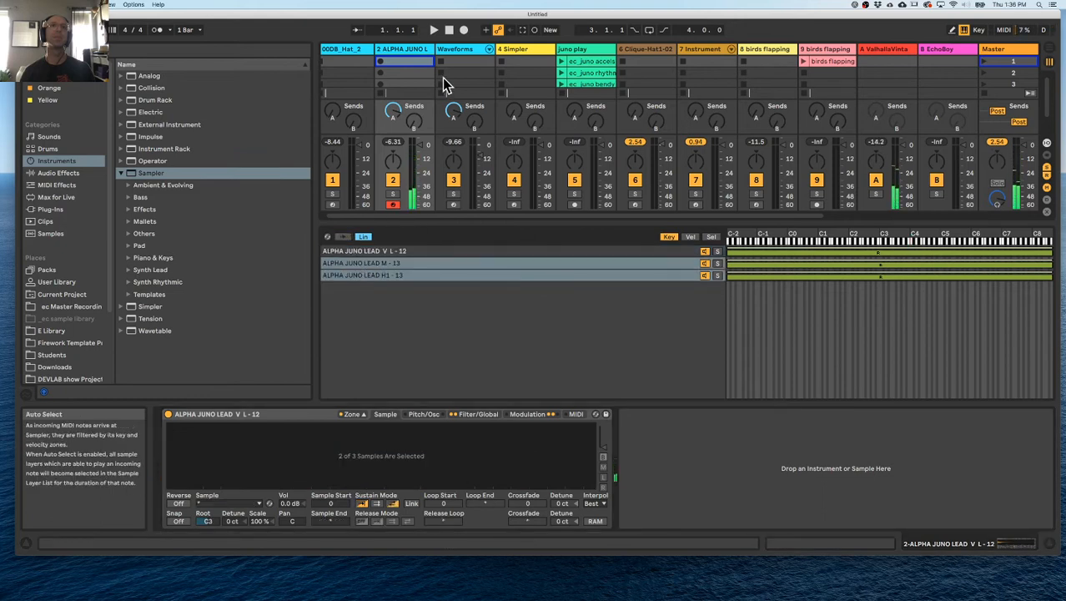
pyautogui.click(520, 50)
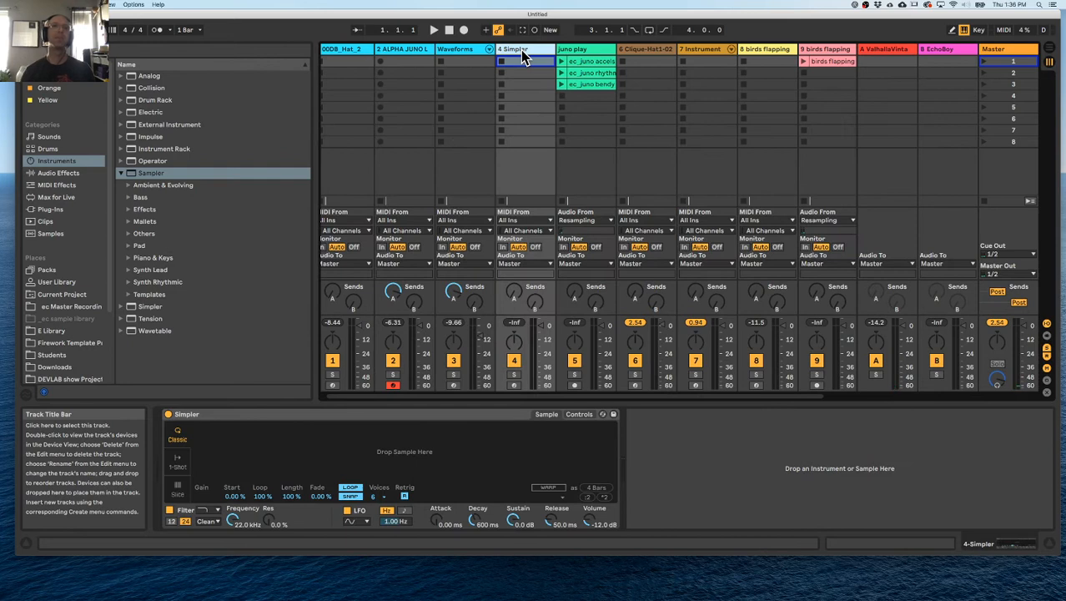
pyautogui.press('Delete')
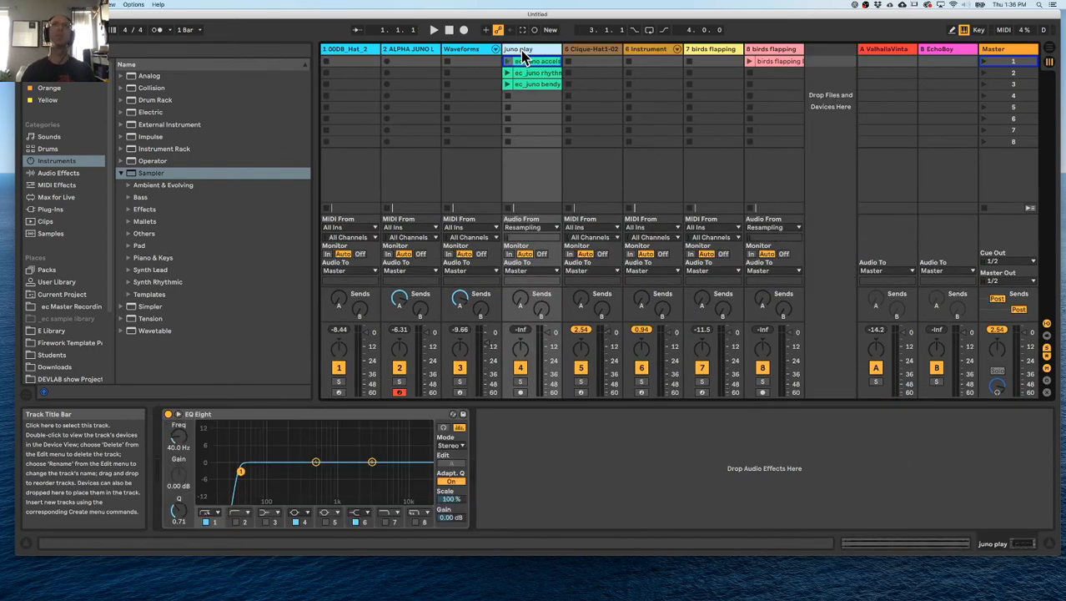
# Select the ALPHA JUNO LEAD H1 - 13 layer and set its sustain loop end to 39714 samples
pyautogui.click(588, 48)
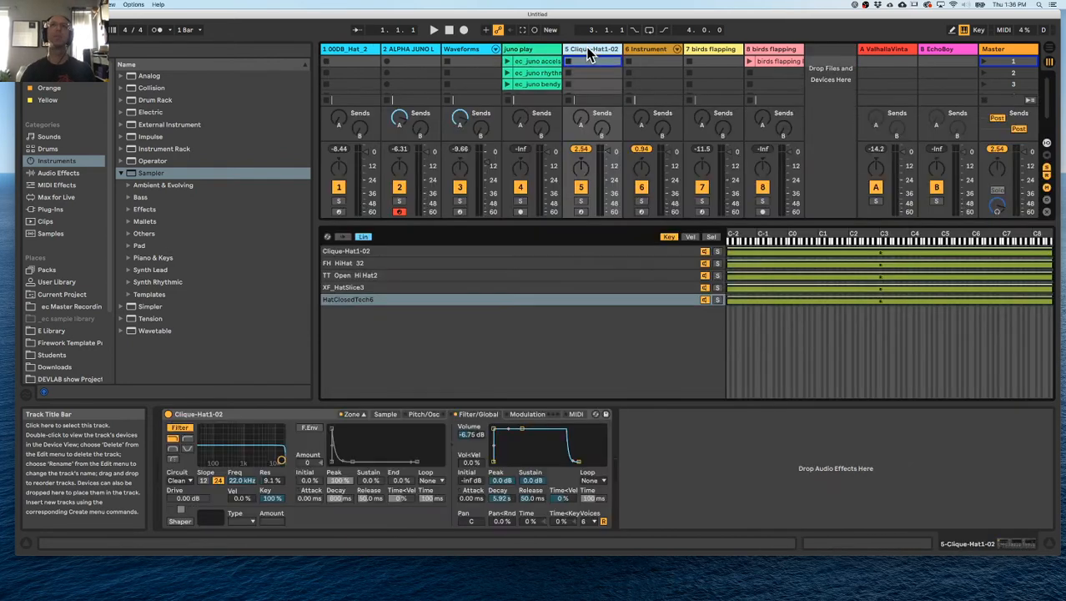
pyautogui.click(640, 50)
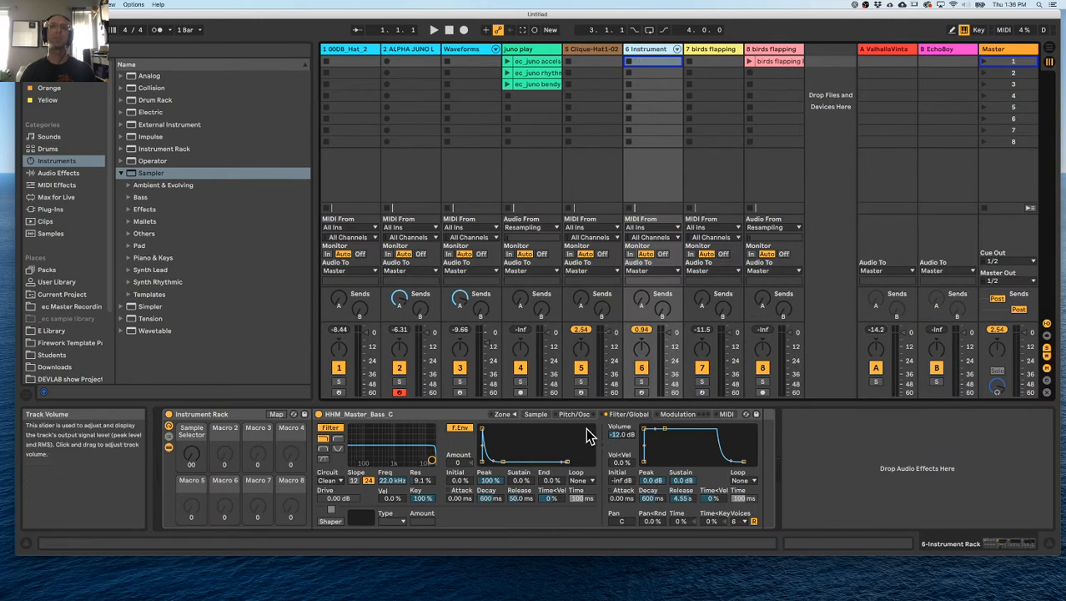
pyautogui.click(422, 50)
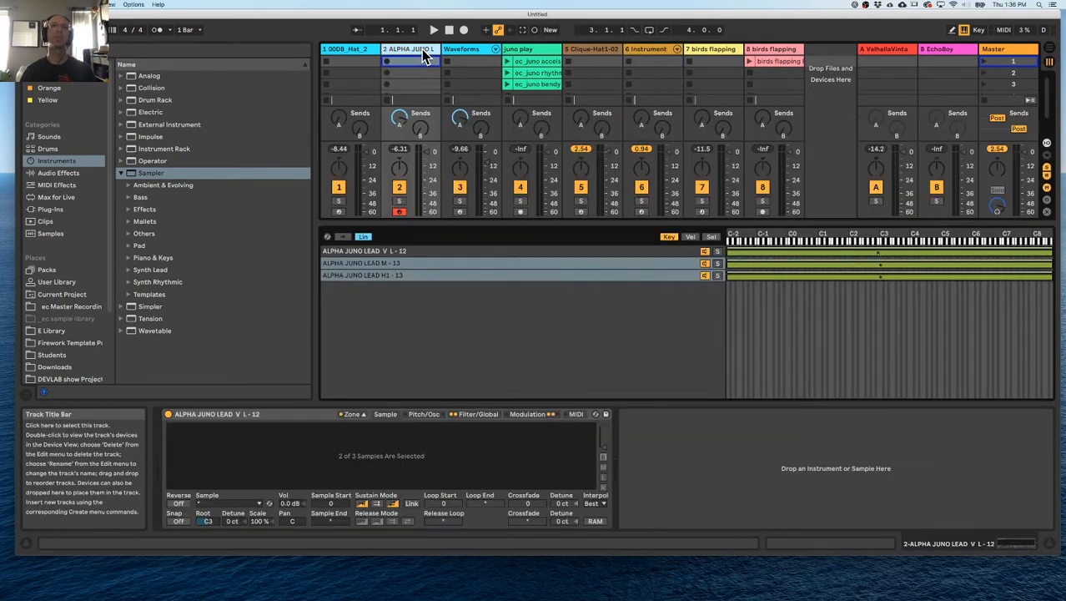
pyautogui.click(397, 275)
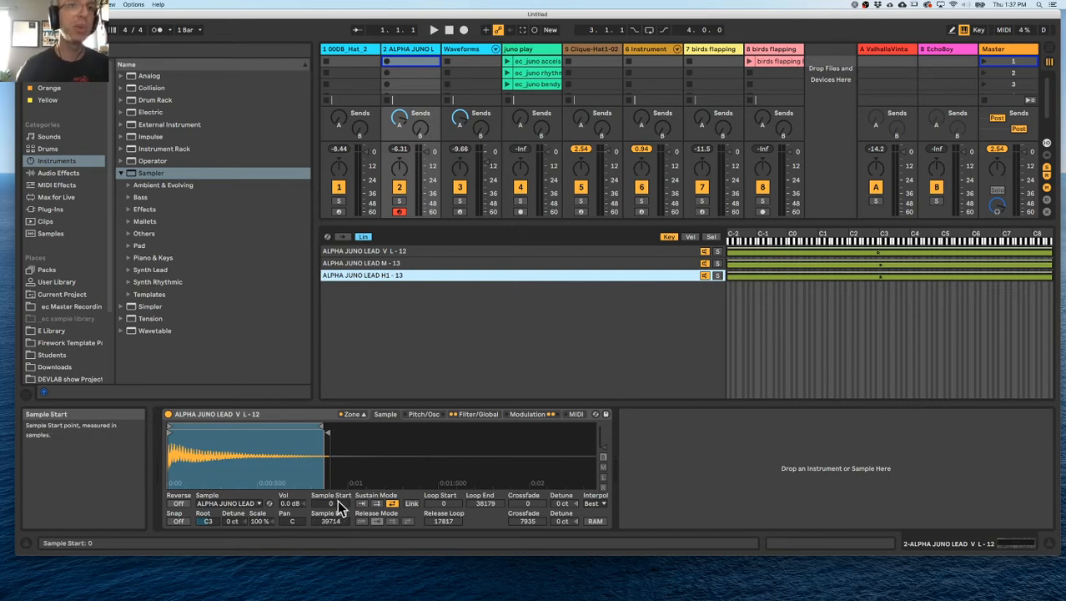
pyautogui.moveTo(432, 506)
pyautogui.mouseDown()
pyautogui.moveTo(432, 486)
pyautogui.moveTo(482, 511)
pyautogui.moveTo(482, 547)
pyautogui.moveTo(482, 518)
pyautogui.mouseUp()
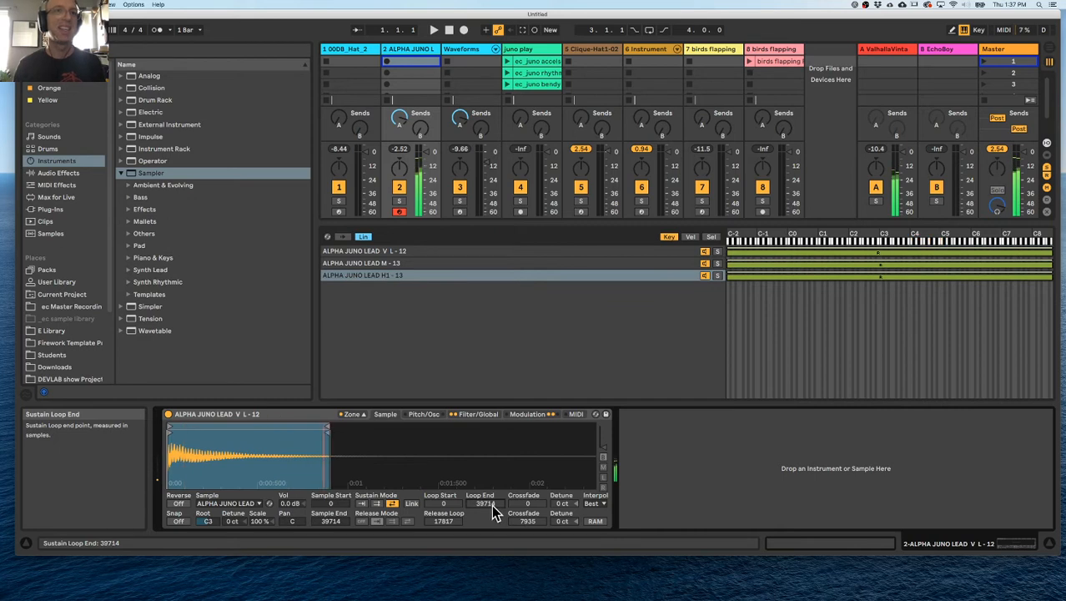
# Review the ALPHA JUNO LEAD filter and modulation settings, switch off LFO 2, and return to the sample properties
pyautogui.click(485, 414)
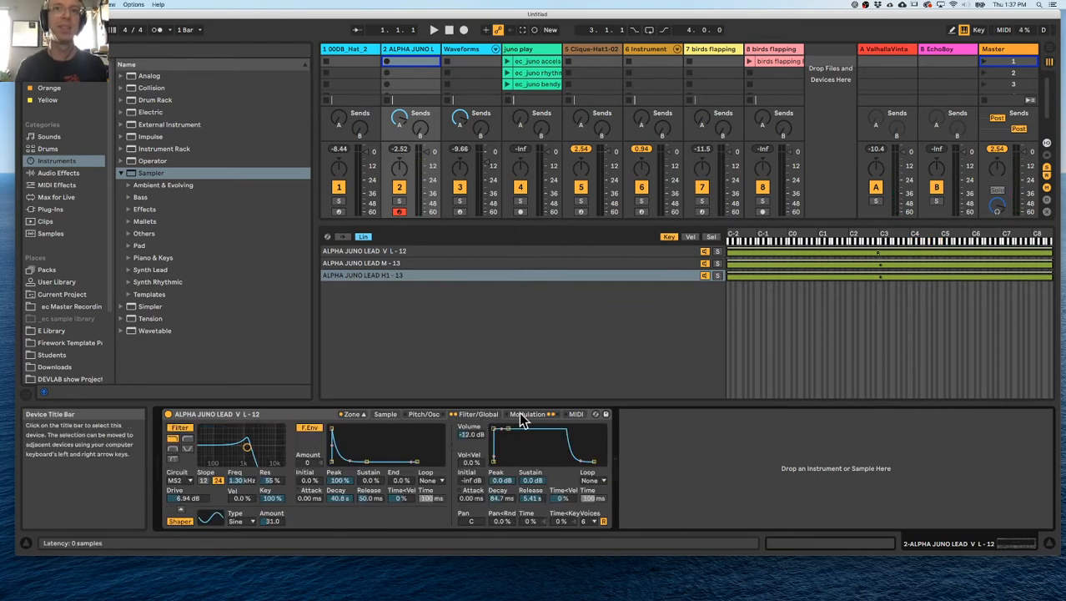
pyautogui.click(526, 414)
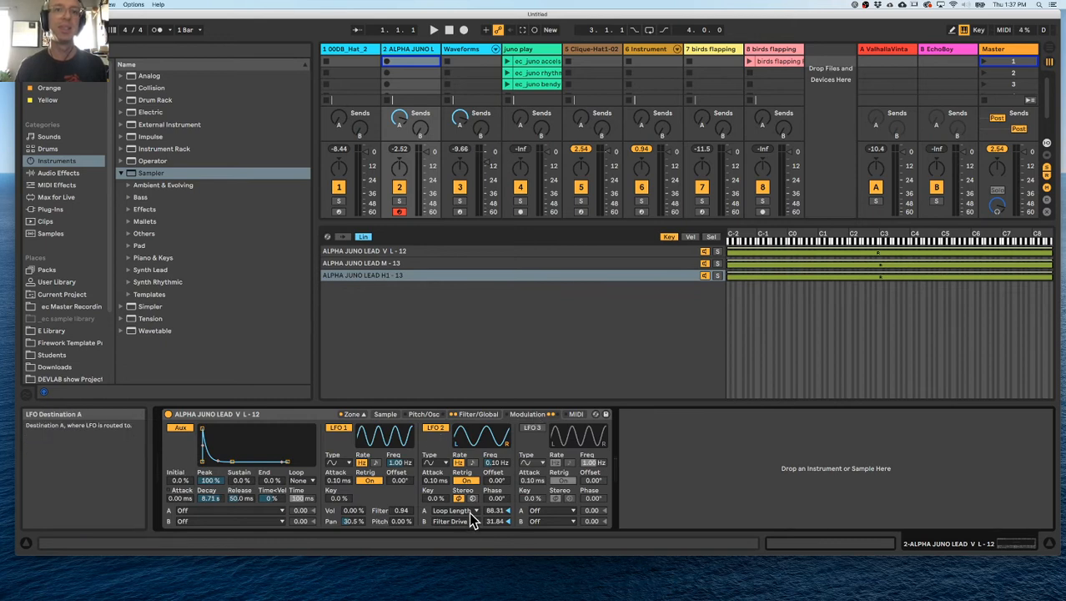
pyautogui.click(436, 427)
pyautogui.click(477, 414)
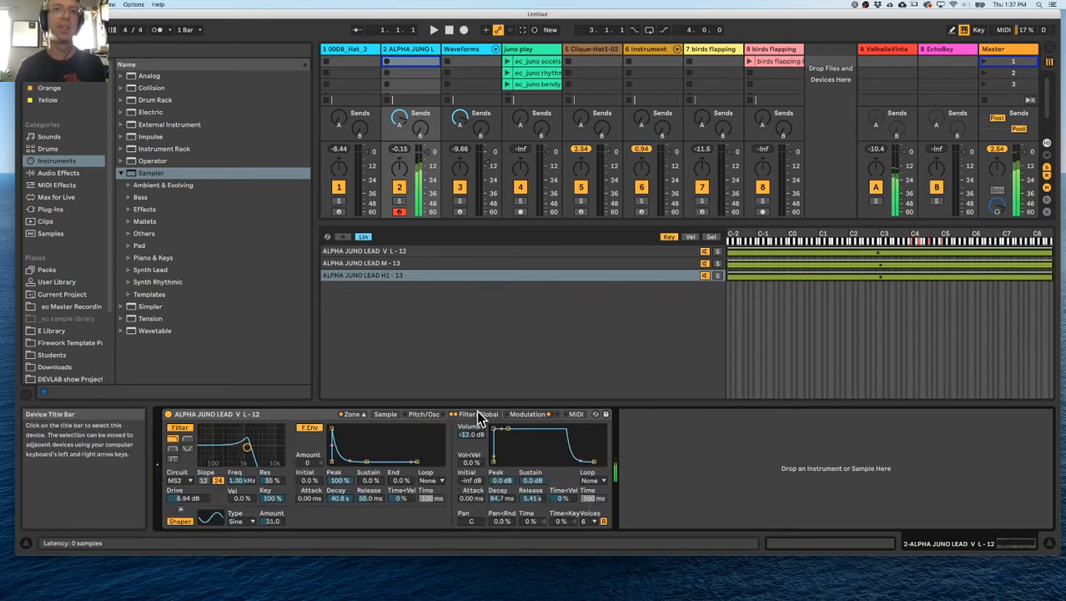
pyautogui.click(419, 415)
pyautogui.click(383, 415)
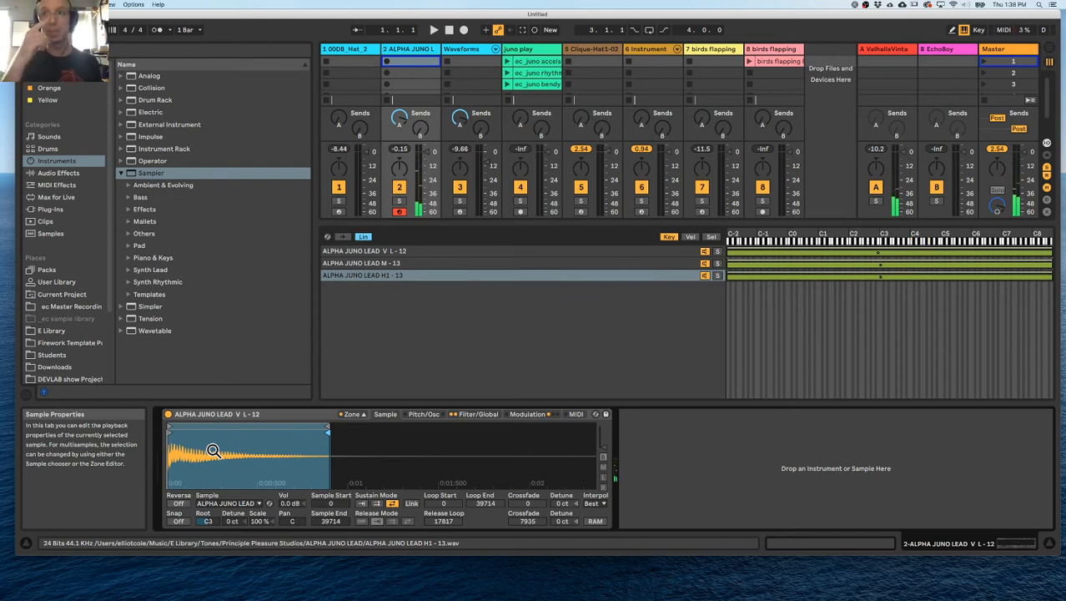
# Arm the Instrument track holding the HHM Master_Bass C sampler and disarm the ALPHA JUNO LEAD track
pyautogui.click(654, 51)
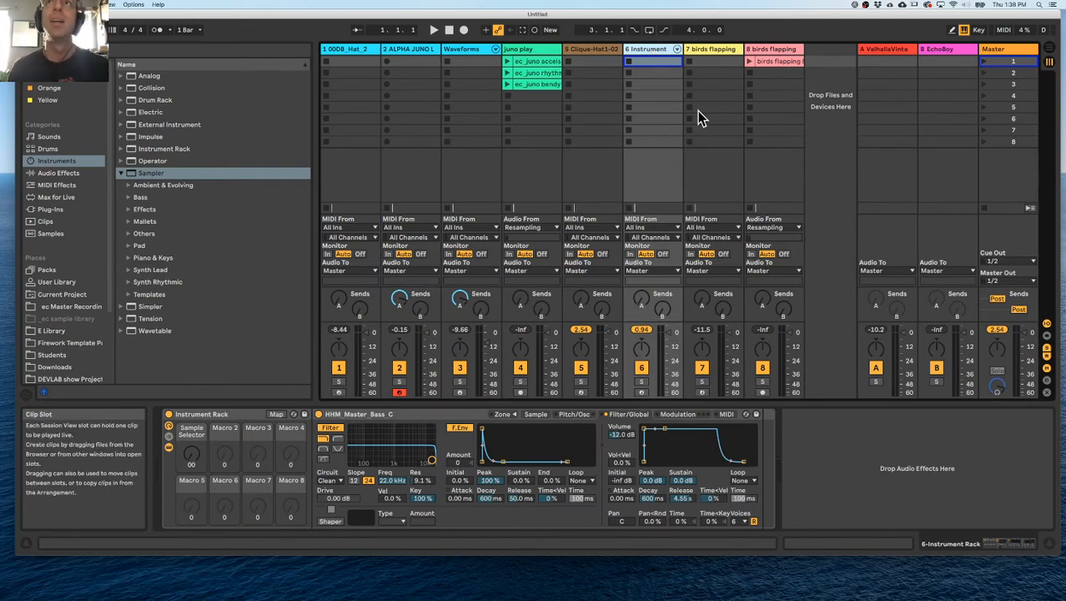
pyautogui.click(640, 392)
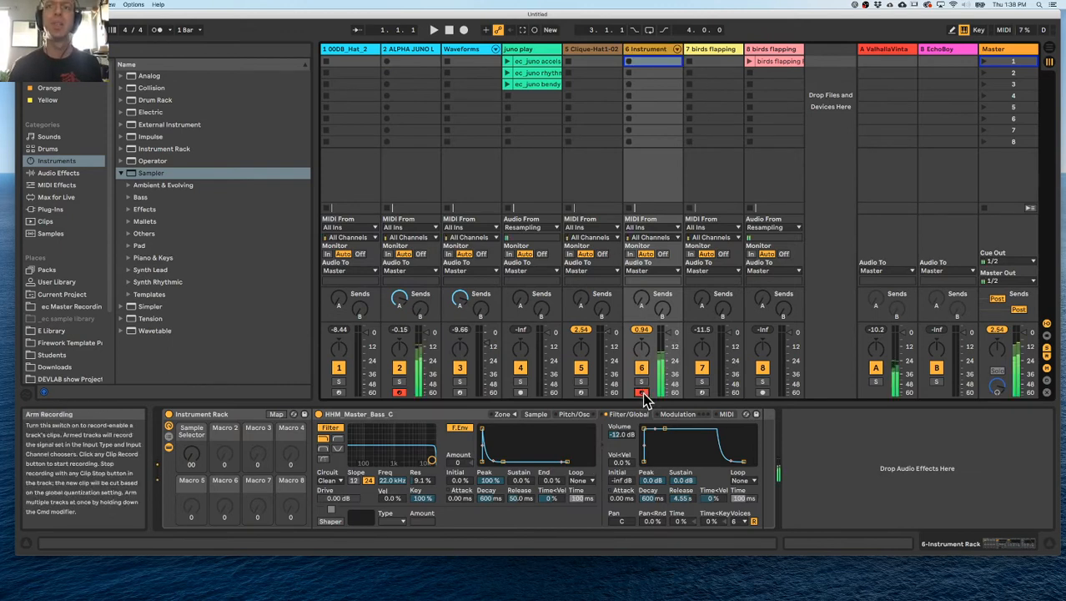
pyautogui.click(399, 392)
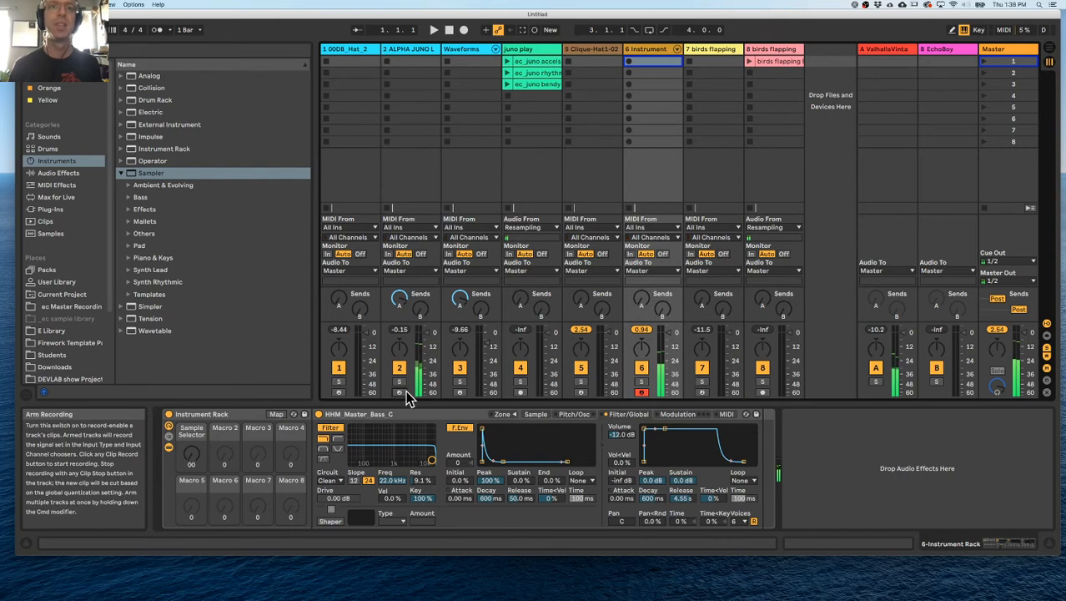
# Enable the pitch envelope of the HHM Master_Bass C sampler and set its amount to +12 st
pyautogui.click(537, 414)
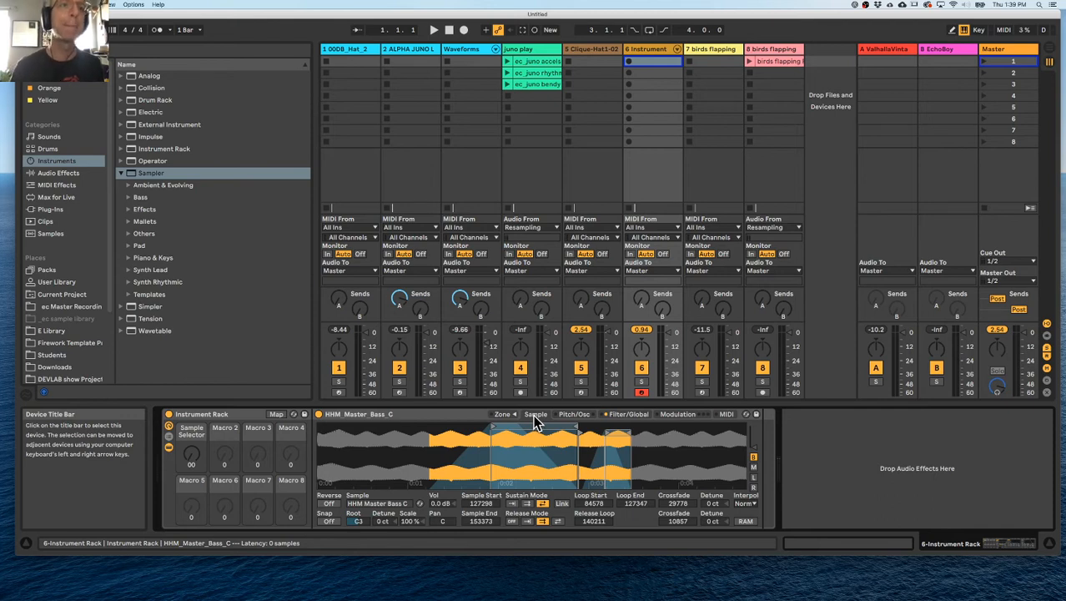
pyautogui.click(561, 413)
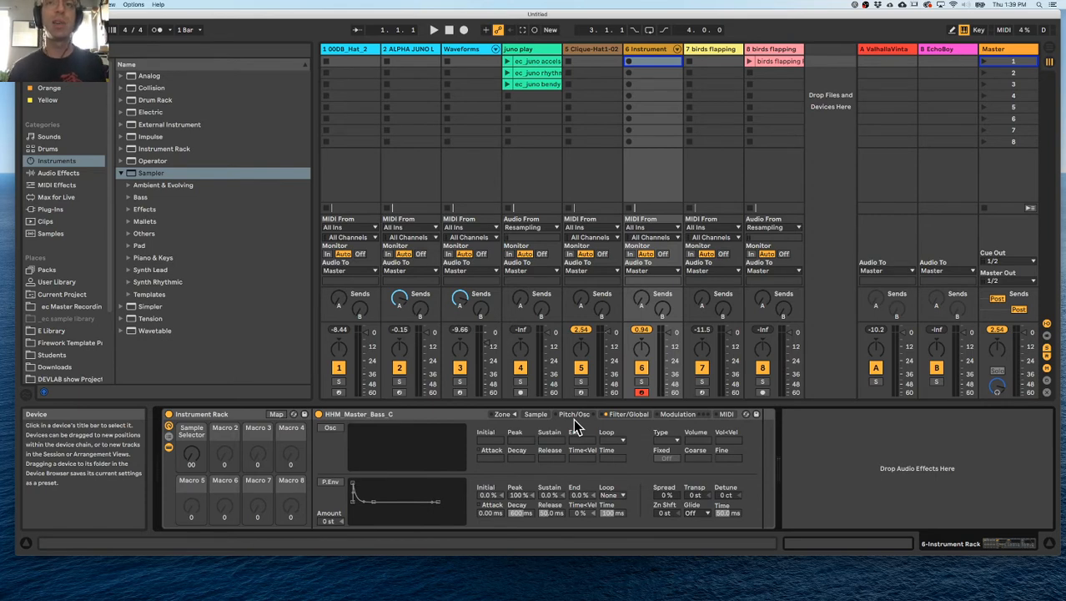
pyautogui.click(330, 482)
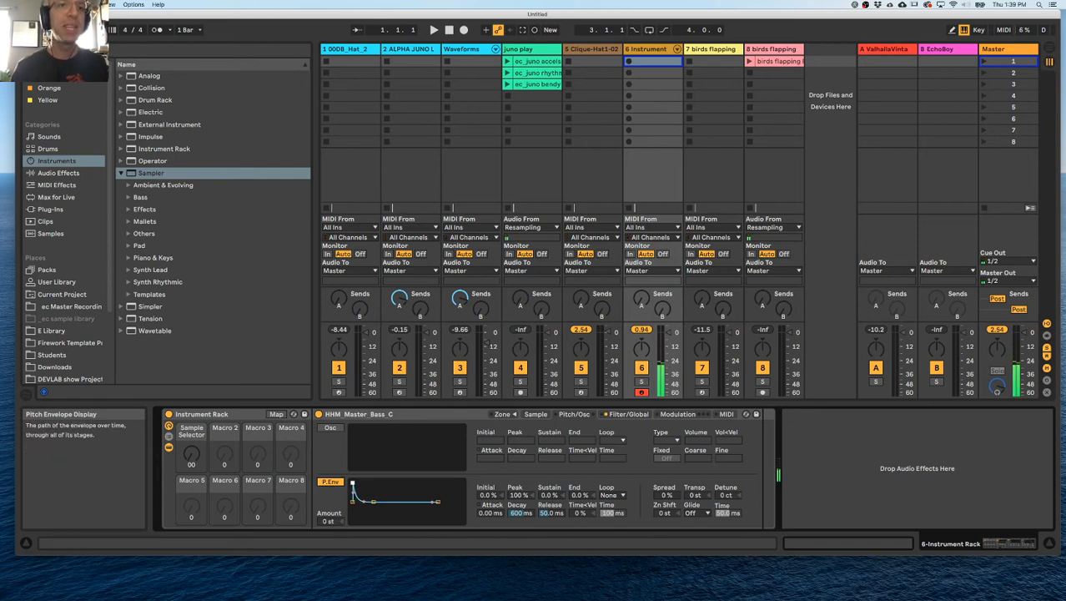
pyautogui.moveTo(333, 521); pyautogui.dragTo(333, 511)
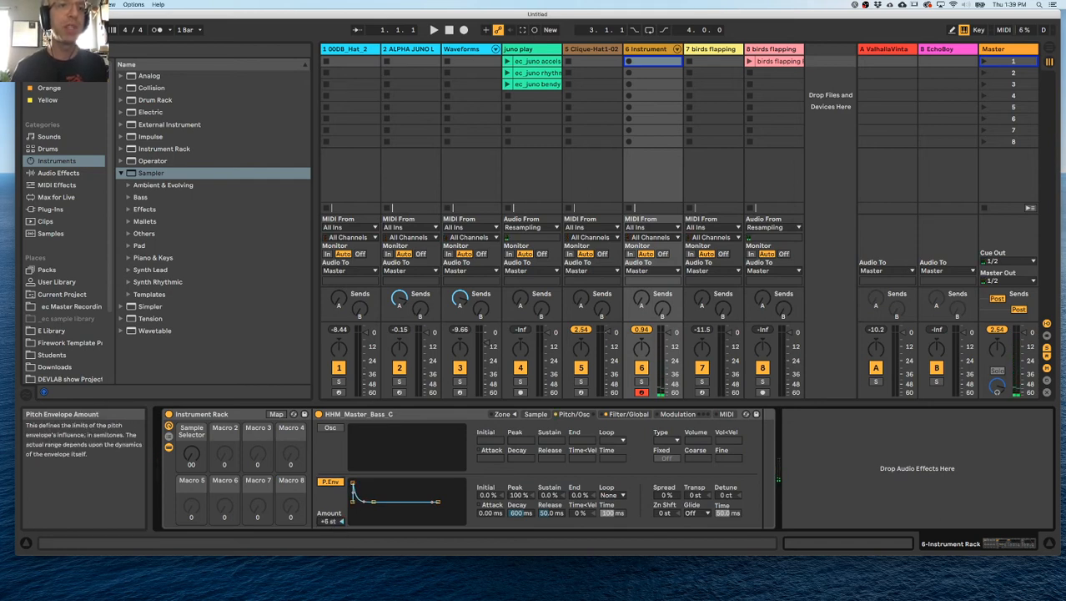
pyautogui.moveTo(332, 521); pyautogui.dragTo(332, 518)
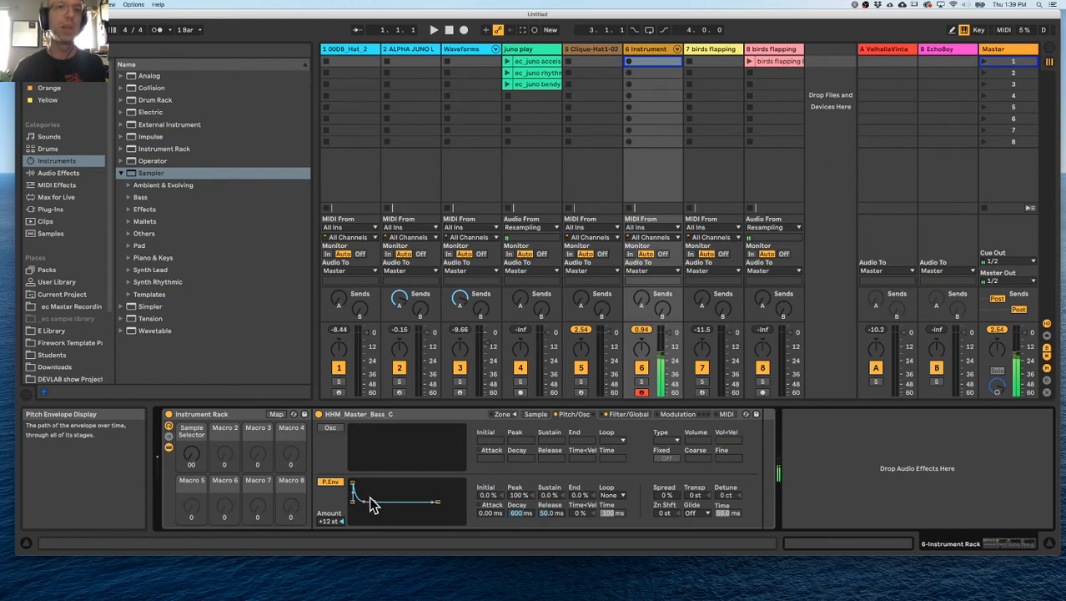
# Try pitch envelope shapes with a -100% peak and 100% sustain, and with a 46% peak and 33.6 s decay
pyautogui.moveTo(355, 491); pyautogui.dragTo(391, 510)
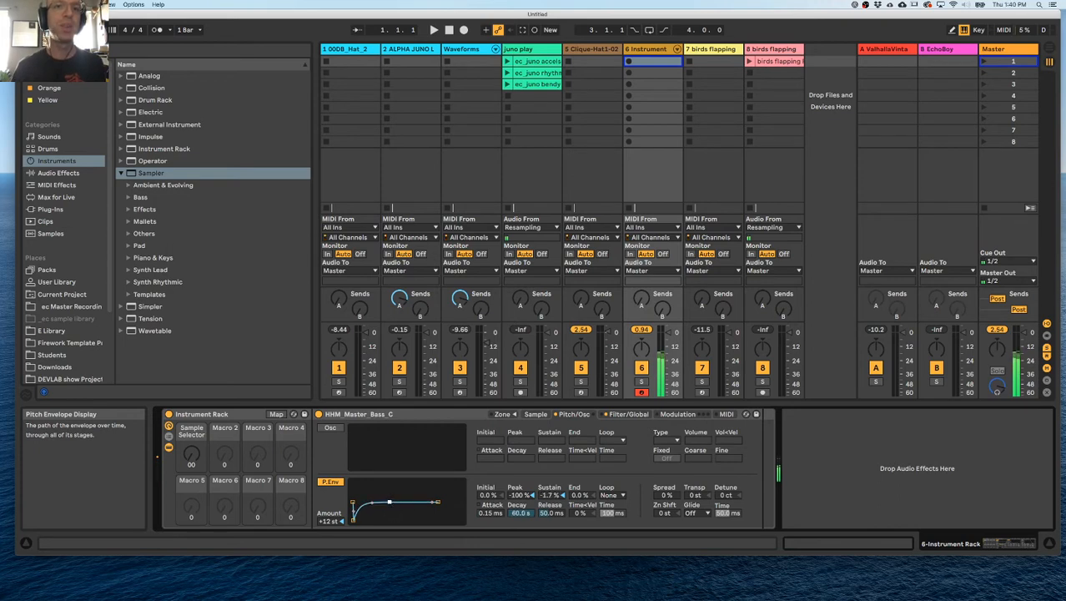
pyautogui.moveTo(390, 503); pyautogui.dragTo(389, 482)
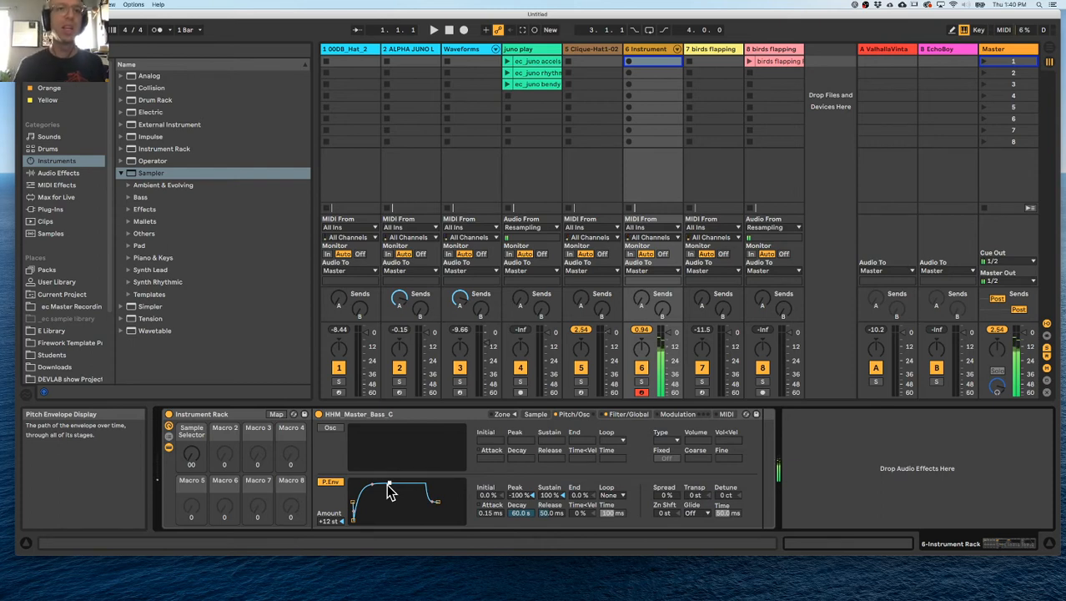
pyautogui.moveTo(354, 520); pyautogui.dragTo(391, 508)
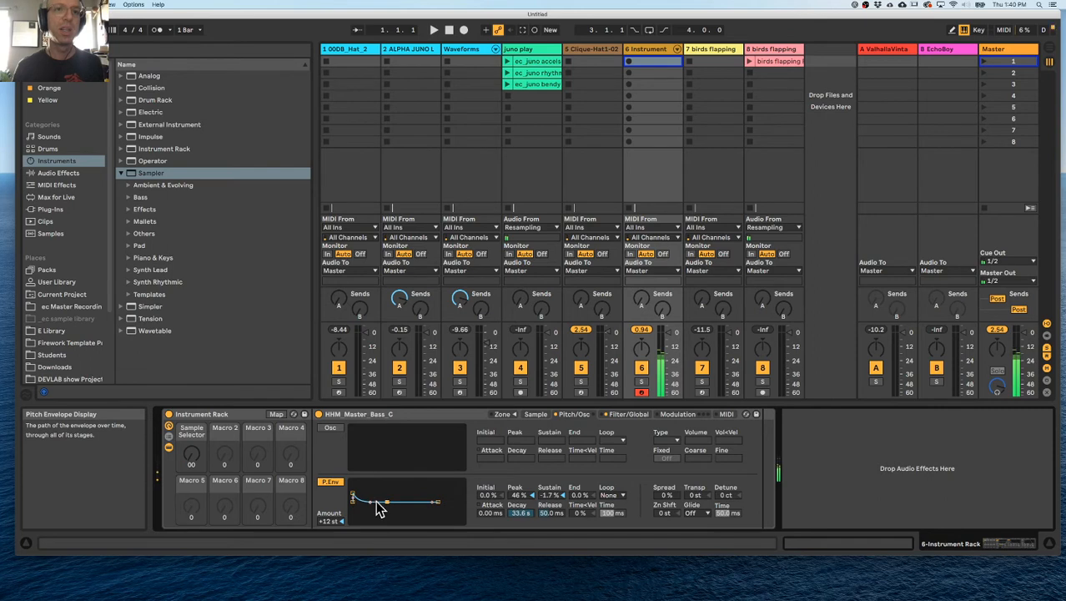
# Shape the pitch envelope as a short drop with 100% peak, -1.7% sustain and 125 ms decay
pyautogui.moveTo(386, 501); pyautogui.dragTo(352, 489)
pyautogui.moveTo(353, 487); pyautogui.dragTo(377, 502)
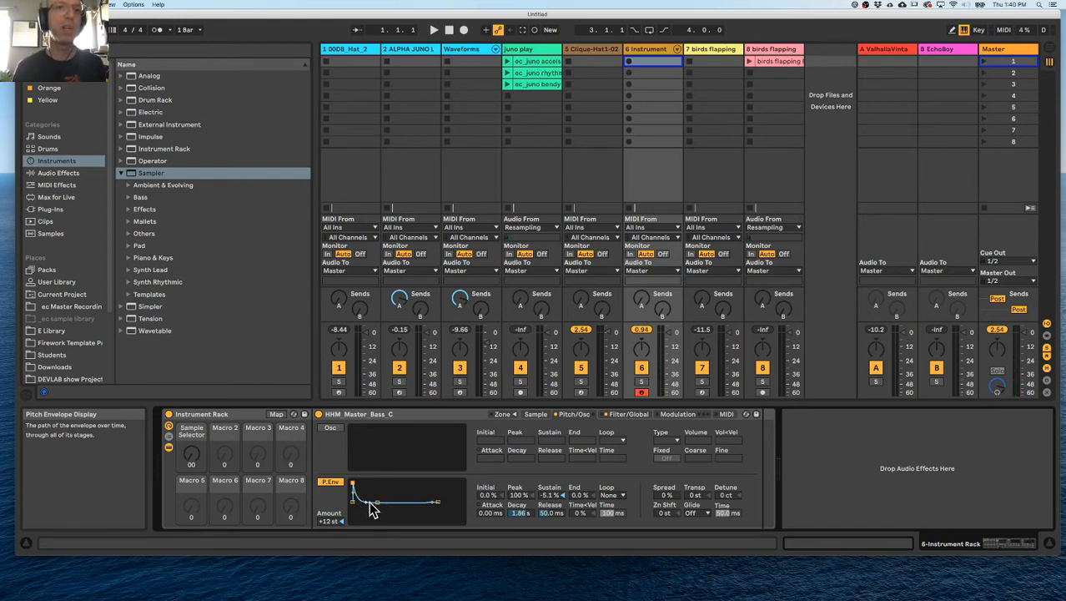
pyautogui.moveTo(378, 510); pyautogui.dragTo(371, 509)
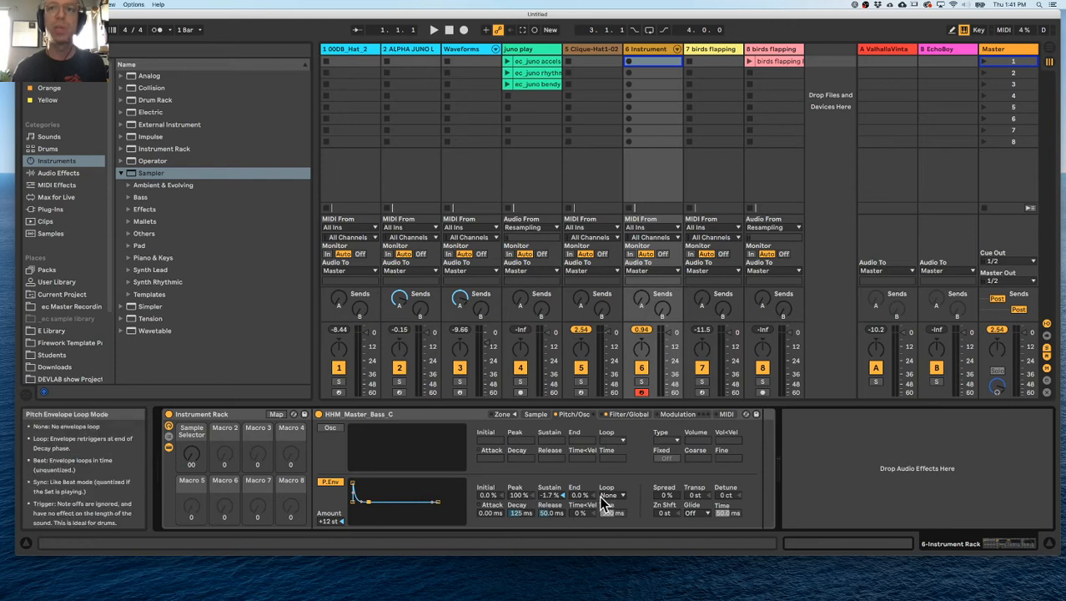
# Set the pitch envelope amount to 0 st and raise Spread to 96%
pyautogui.moveTo(665, 494)
pyautogui.mouseDown()
pyautogui.moveTo(665, 426)
pyautogui.moveTo(665, 495)
pyautogui.mouseUp()
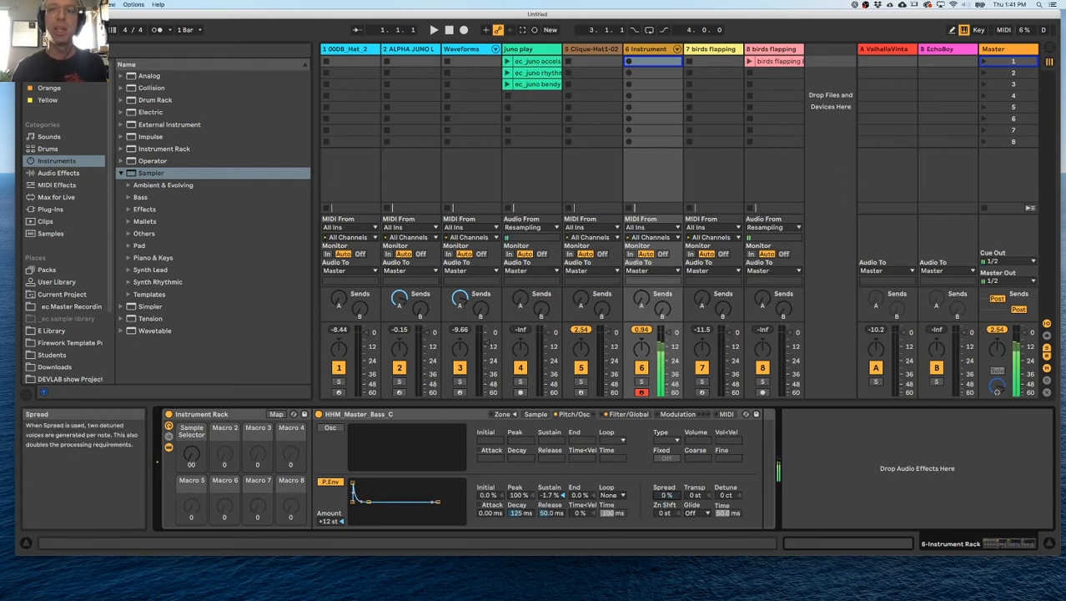
pyautogui.moveTo(327, 520)
pyautogui.mouseDown()
pyautogui.moveTo(327, 549)
pyautogui.moveTo(329, 517)
pyautogui.mouseUp()
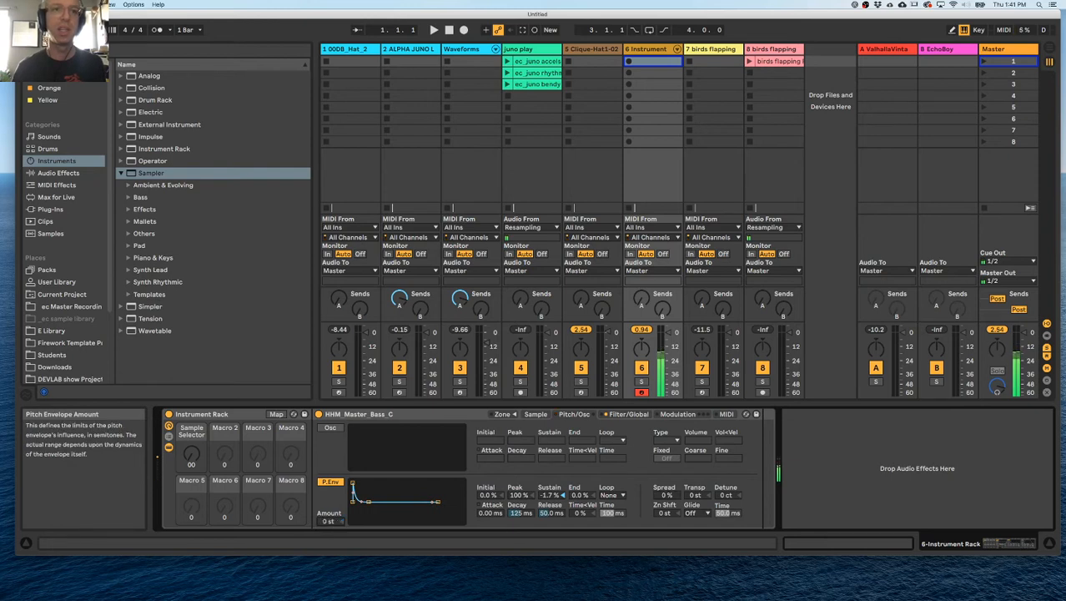
pyautogui.moveTo(666, 496); pyautogui.dragTo(666, 433)
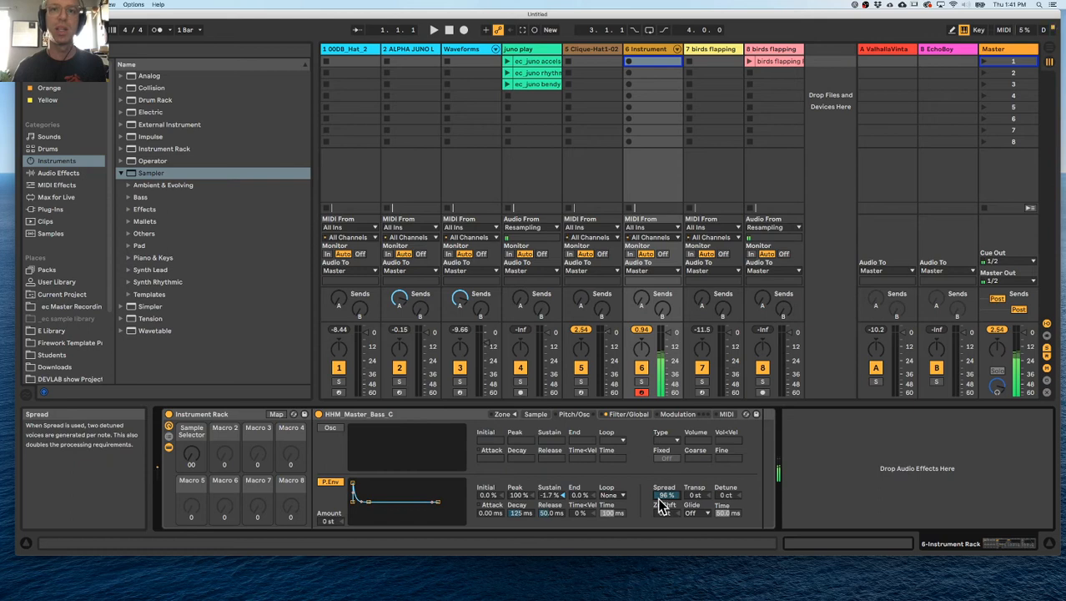
# Flatten the pitch envelope's peak to -1.7%, compare Spread at 100% and 0%, and reset the envelope amount to 0 st
pyautogui.moveTo(354, 484); pyautogui.dragTo(329, 516)
pyautogui.moveTo(667, 496); pyautogui.dragTo(667, 550)
pyautogui.moveTo(672, 501); pyautogui.dragTo(672, 454)
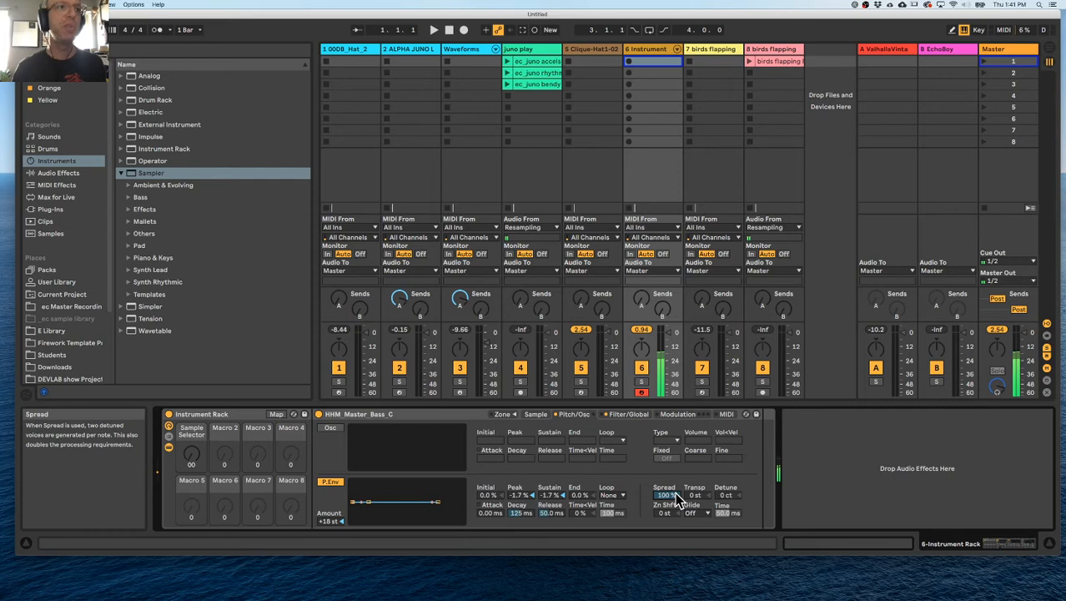
pyautogui.moveTo(677, 498); pyautogui.dragTo(676, 517)
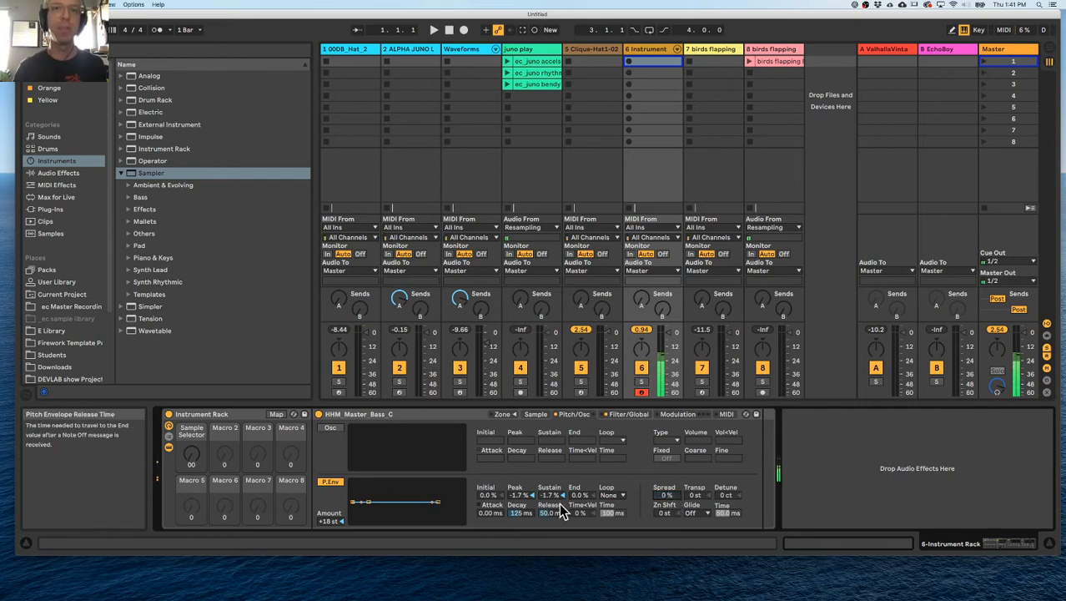
pyautogui.click(339, 521)
pyautogui.moveTo(670, 496); pyautogui.dragTo(700, 496)
# Set the Glide mode to Portamento with a glide time of 122 ms
pyautogui.click(697, 513)
pyautogui.click(703, 532)
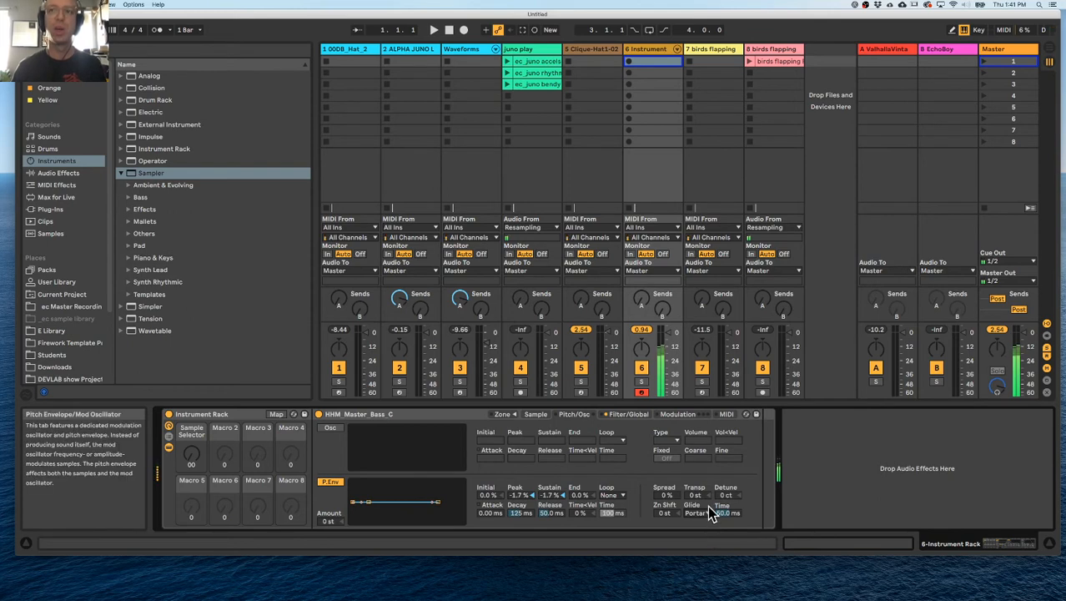
pyautogui.moveTo(722, 513); pyautogui.dragTo(722, 476)
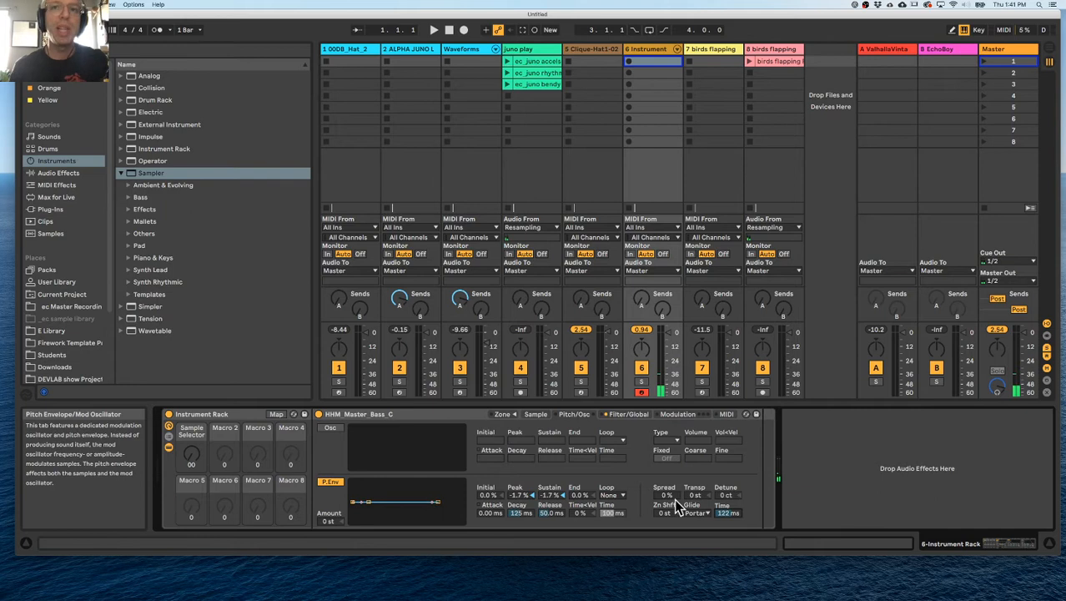
# Enable the modulation oscillator and set its waveform type to Sq 64, trying out its volume control
pyautogui.click(338, 428)
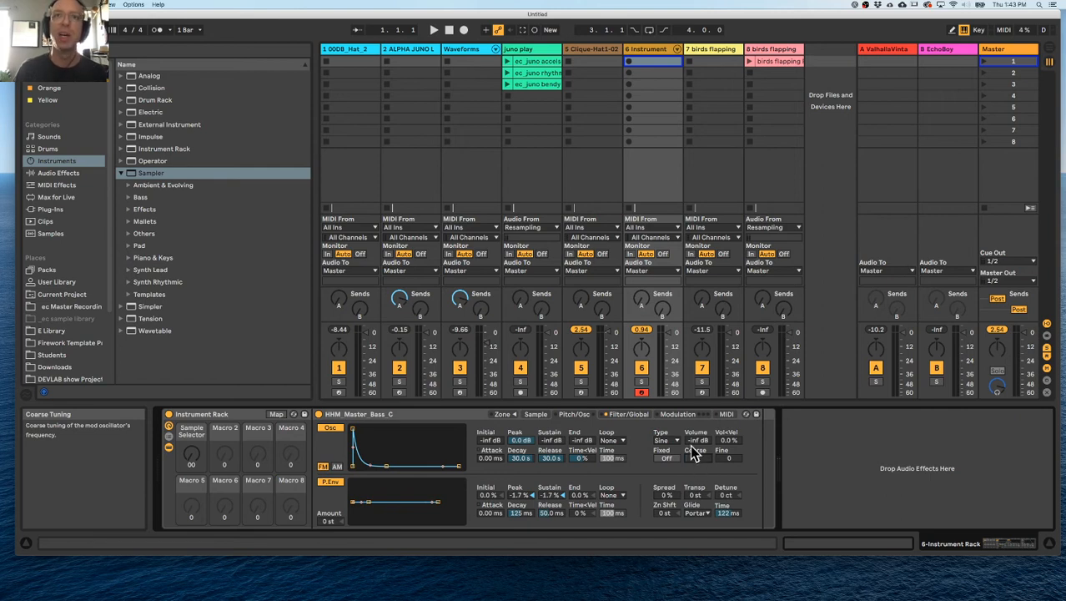
pyautogui.click(537, 415)
pyautogui.click(576, 416)
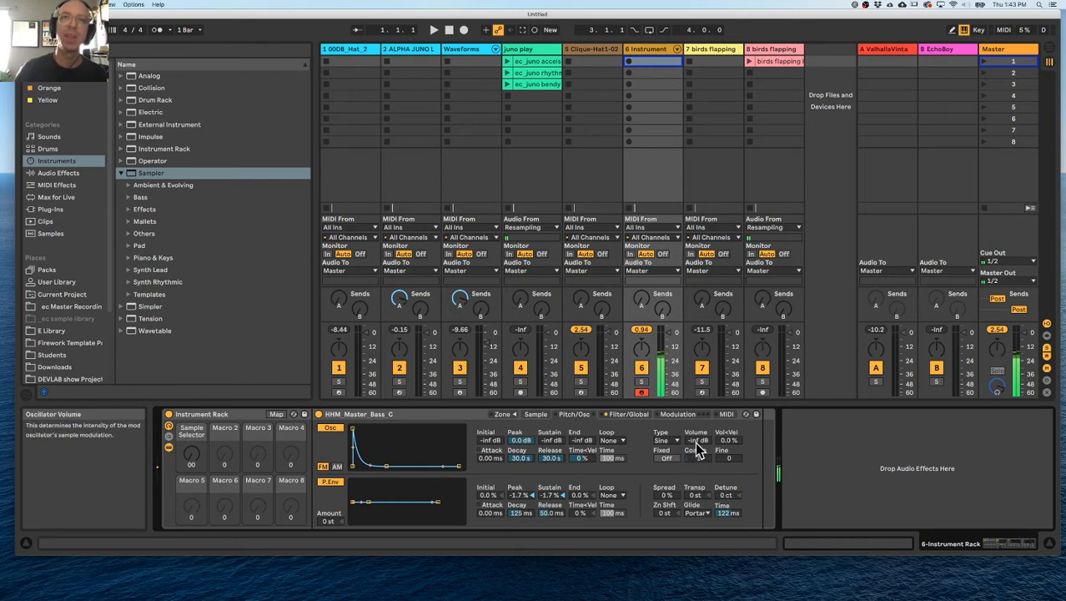
pyautogui.click(665, 440)
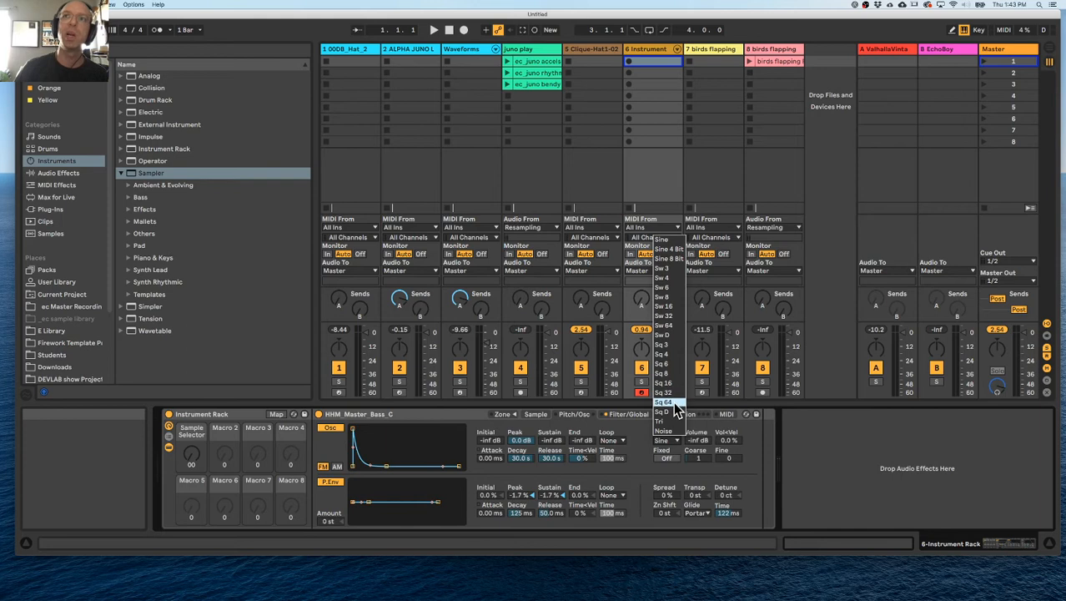
pyautogui.click(677, 403)
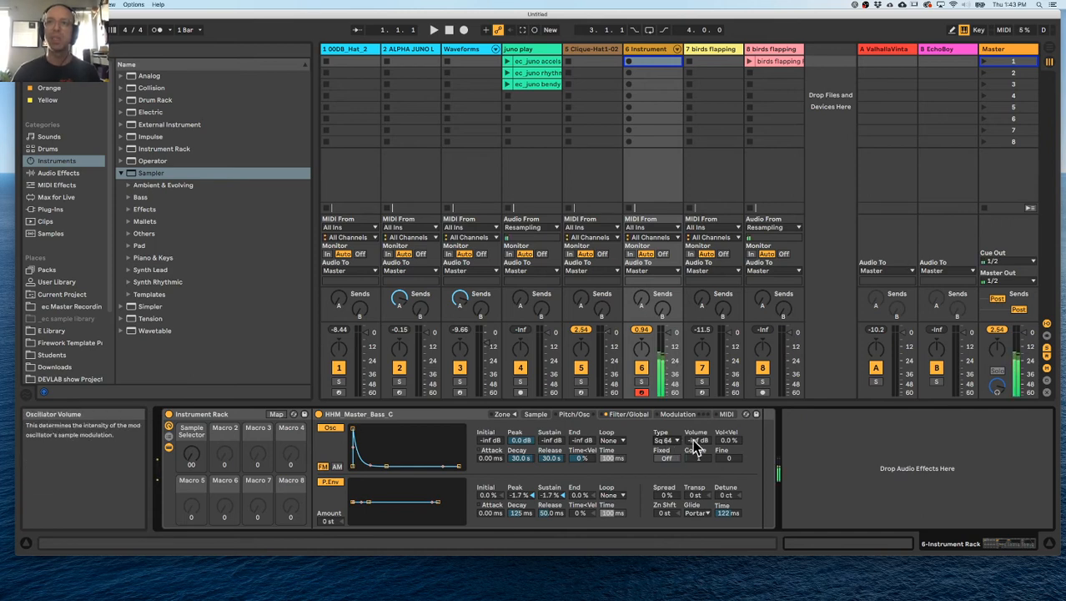
pyautogui.moveTo(704, 446); pyautogui.dragTo(703, 440)
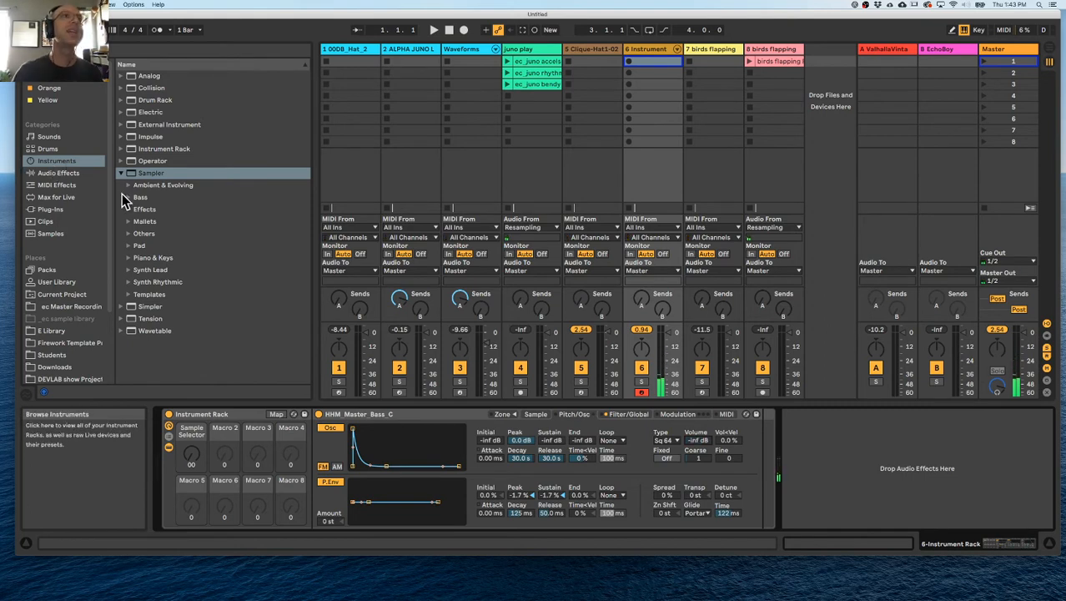
# Add Operator on a new track and set its oscillator B to a fixed frequency of 122 Hz with level at -inf dB
pyautogui.moveTo(153, 160); pyautogui.dragTo(826, 87)
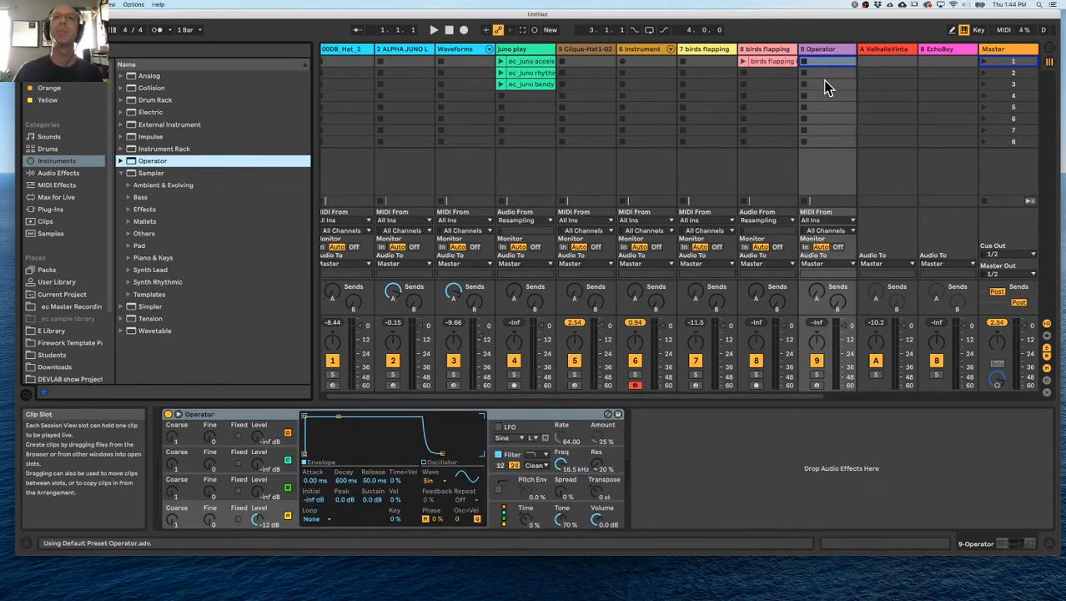
pyautogui.click(174, 492)
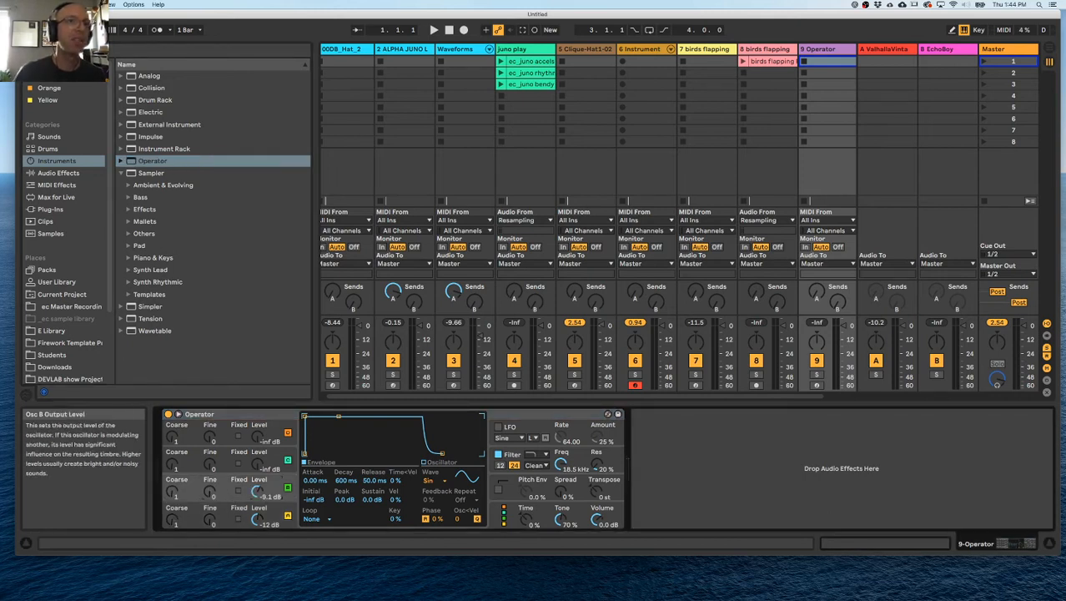
pyautogui.moveTo(265, 495); pyautogui.dragTo(265, 527)
pyautogui.click(239, 490)
pyautogui.moveTo(173, 492); pyautogui.dragTo(172, 487)
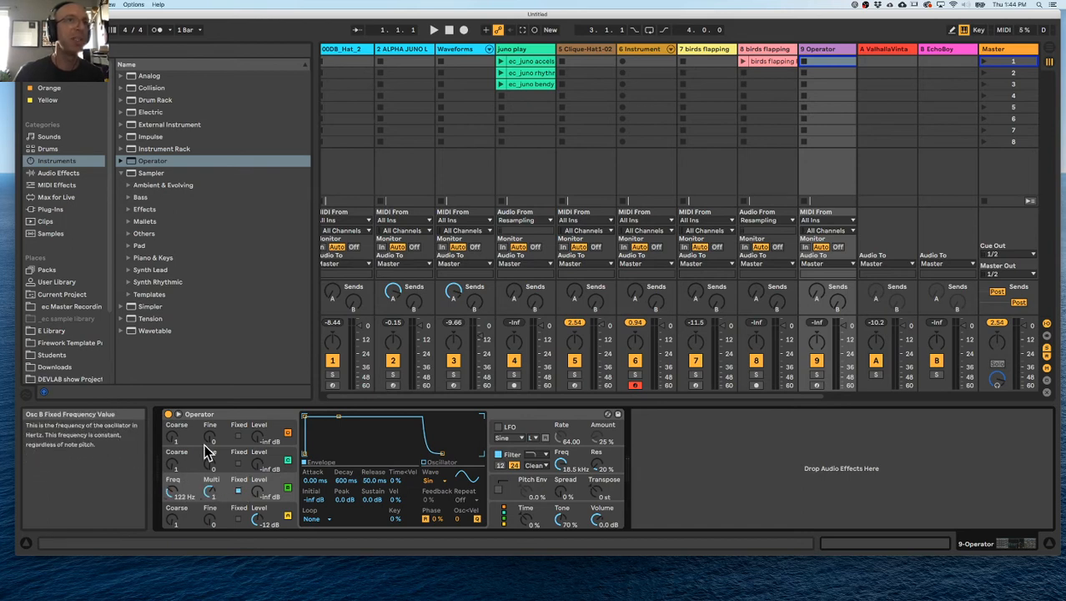
# On the 6 Instrument track, toggle the mod oscillator's Fixed mode on and off and set Coarse to 2
pyautogui.click(644, 50)
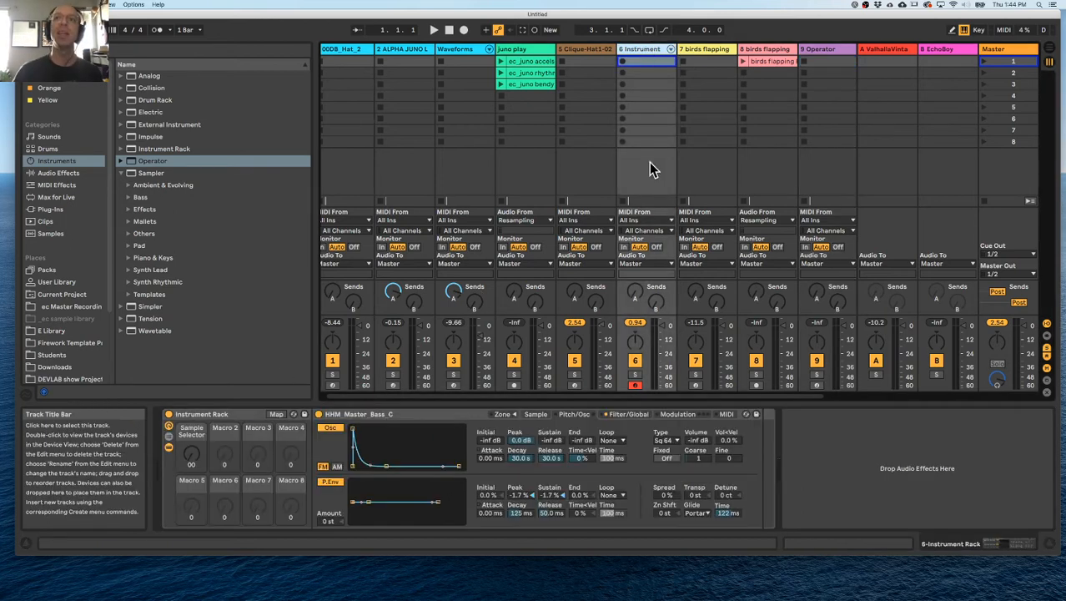
pyautogui.click(667, 458)
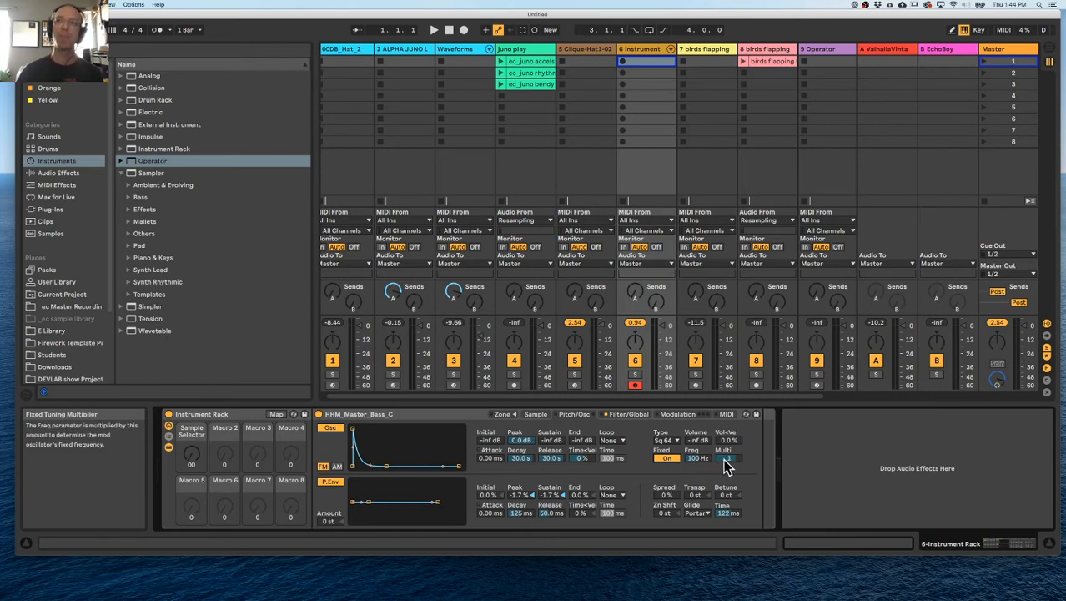
pyautogui.click(676, 458)
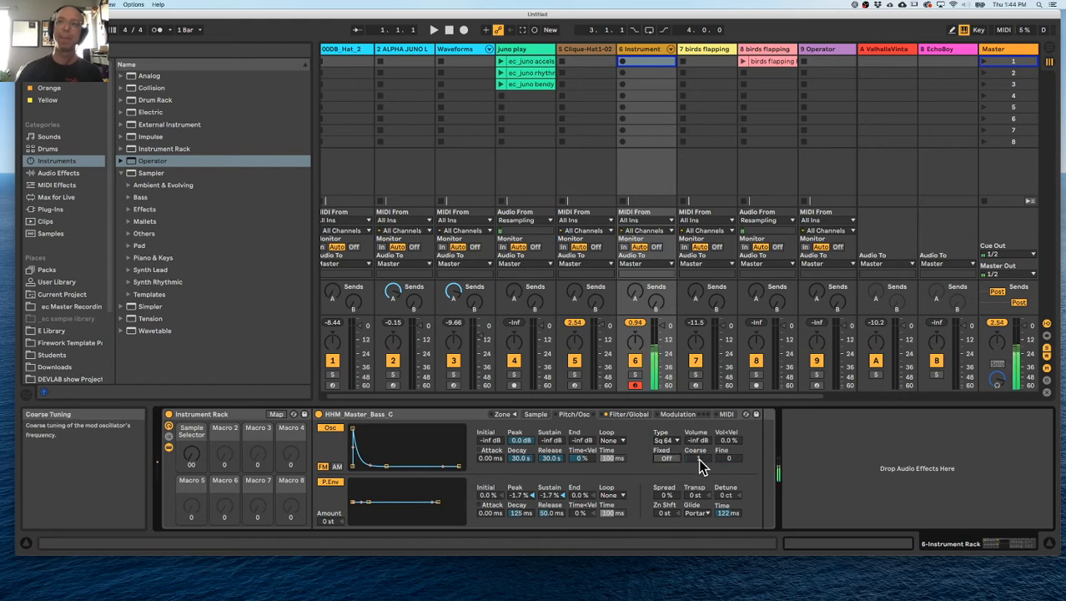
pyautogui.moveTo(698, 458); pyautogui.dragTo(699, 451)
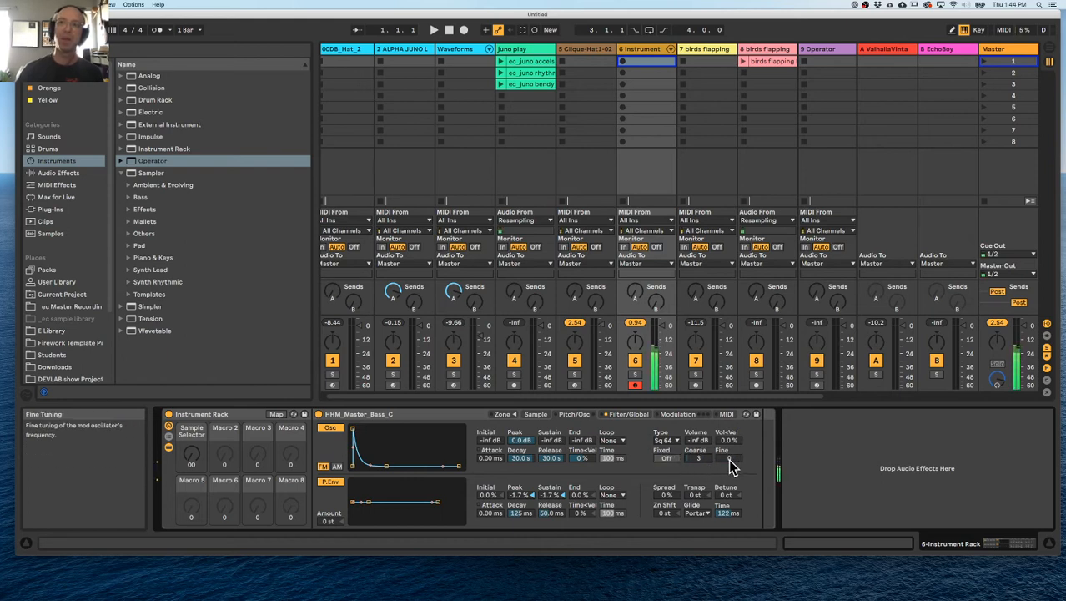
pyautogui.moveTo(688, 457); pyautogui.dragTo(688, 421)
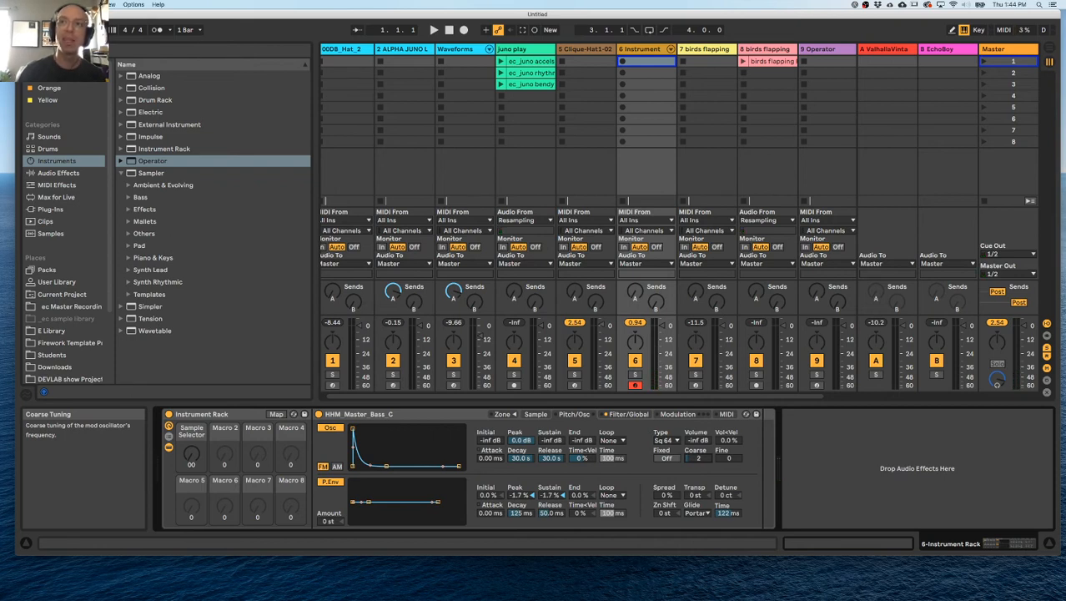
# Sweep the mod oscillator's volume and tuning, settling at -12 dB with Coarse 2 and Fine 246
pyautogui.moveTo(696, 440)
pyautogui.mouseDown()
pyautogui.moveTo(703, 451)
pyautogui.moveTo(704, 437)
pyautogui.moveTo(698, 455)
pyautogui.moveTo(732, 446)
pyautogui.moveTo(698, 432)
pyautogui.moveTo(699, 458)
pyautogui.mouseUp()
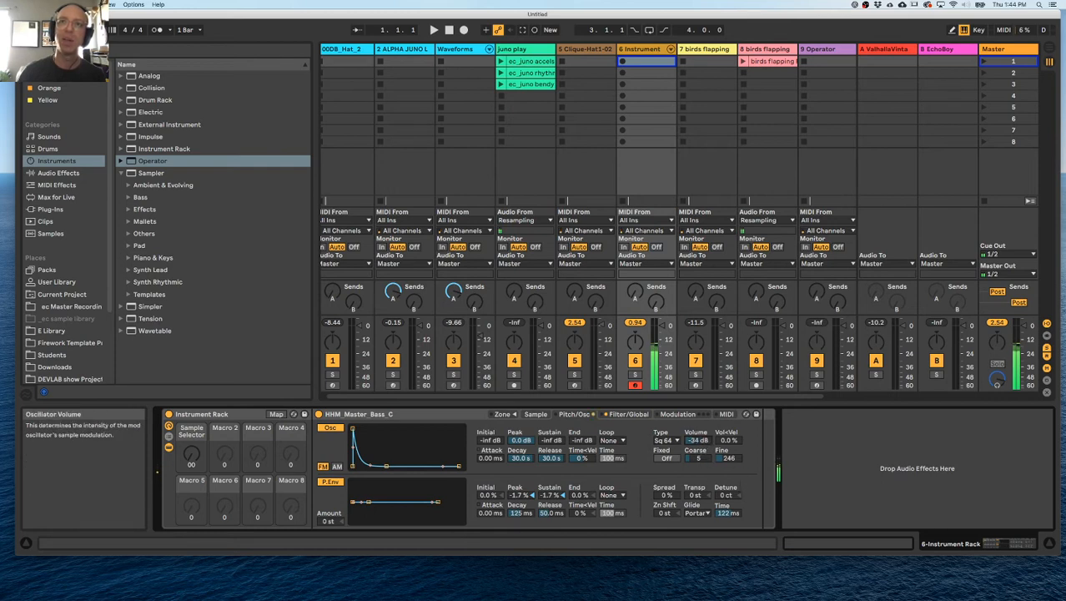
pyautogui.moveTo(698, 441); pyautogui.dragTo(700, 463)
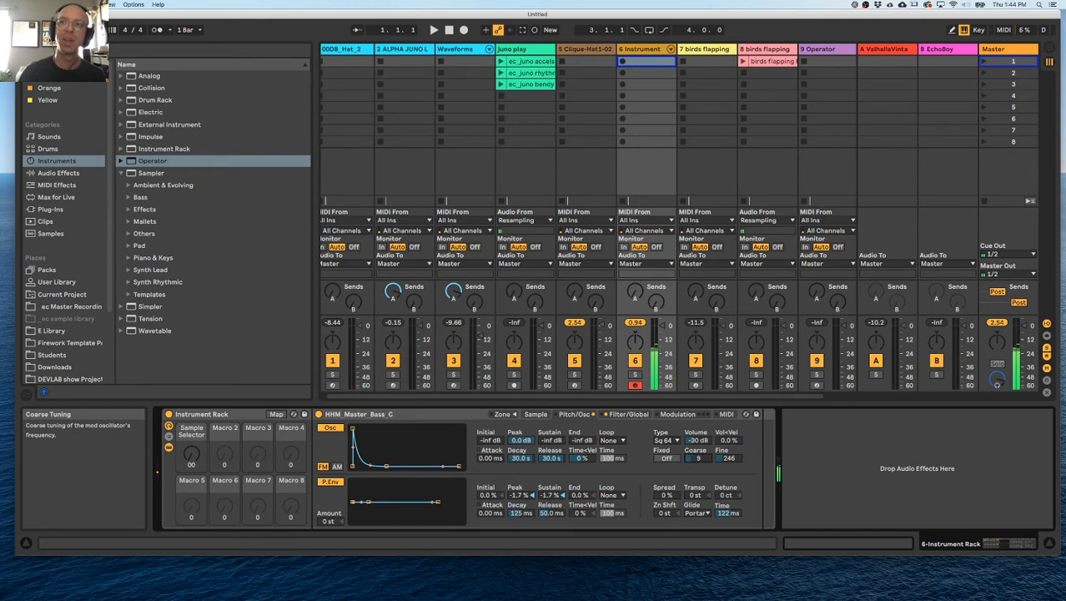
pyautogui.moveTo(699, 458); pyautogui.dragTo(703, 426)
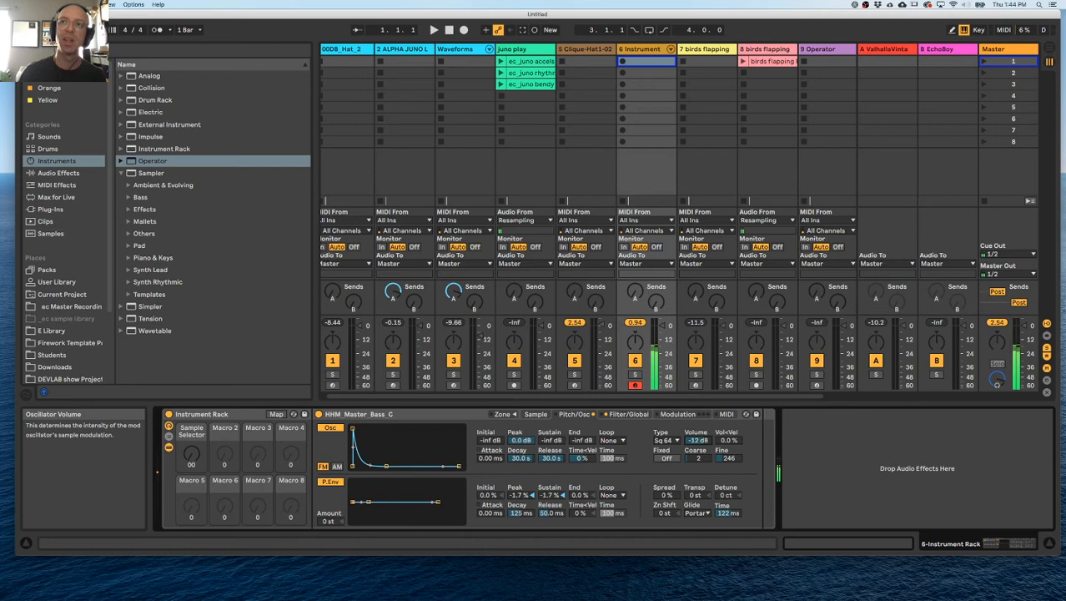
# Change the mod oscillator's waveform to Sw 16 and set Volume to -4.1 dB and Coarse to 6
pyautogui.click(665, 440)
pyautogui.click(668, 255)
pyautogui.click(667, 440)
pyautogui.click(671, 310)
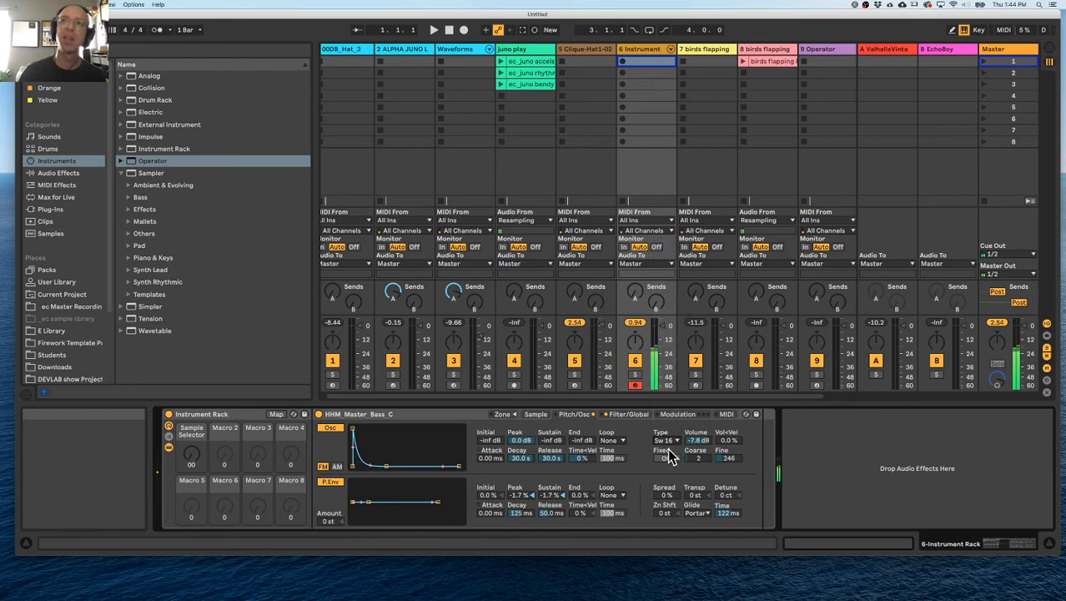
pyautogui.moveTo(701, 442); pyautogui.dragTo(729, 469)
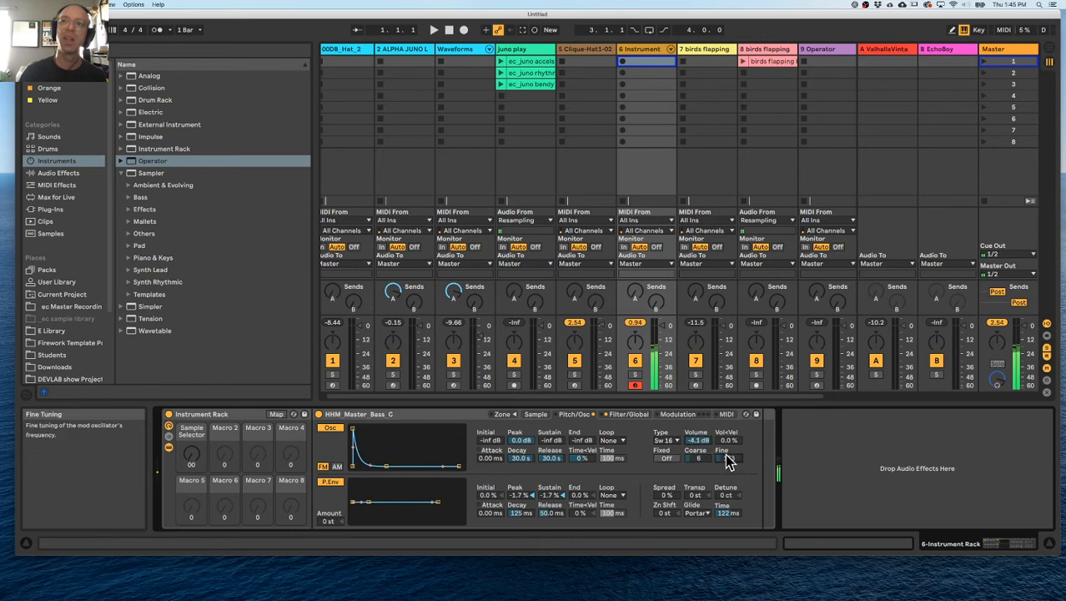
# Reset the mod oscillator's Fine tuning, set Coarse to 3, and vary Volume up to 0 dB before settling at -12 dB
pyautogui.doubleClick(727, 458)
pyautogui.moveTo(698, 458); pyautogui.dragTo(699, 465)
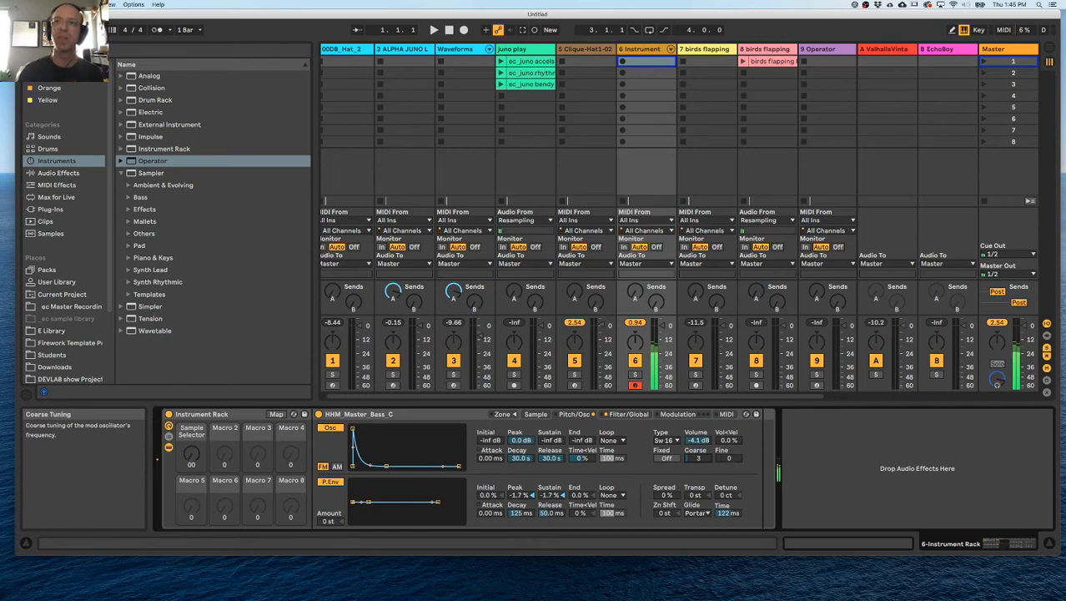
pyautogui.moveTo(699, 440); pyautogui.dragTo(699, 476)
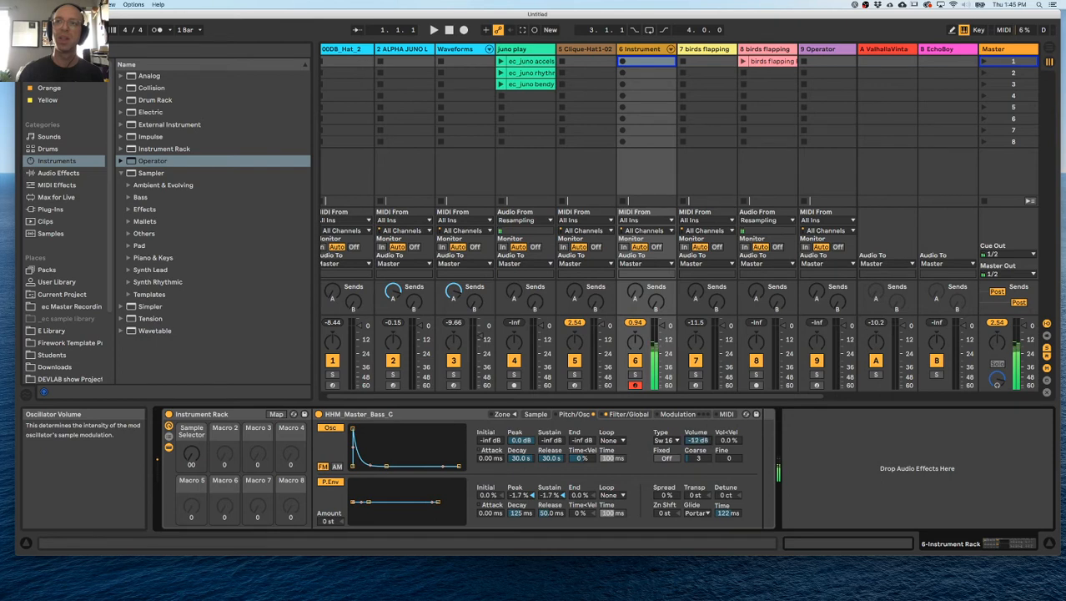
pyautogui.moveTo(699, 440); pyautogui.dragTo(699, 409)
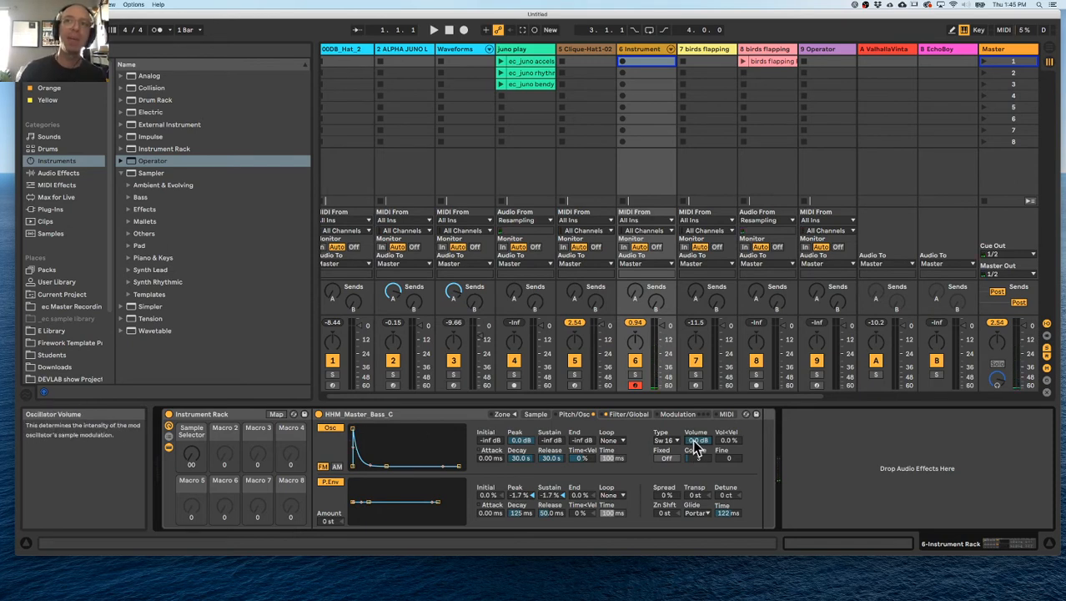
pyautogui.moveTo(701, 445); pyautogui.dragTo(701, 470)
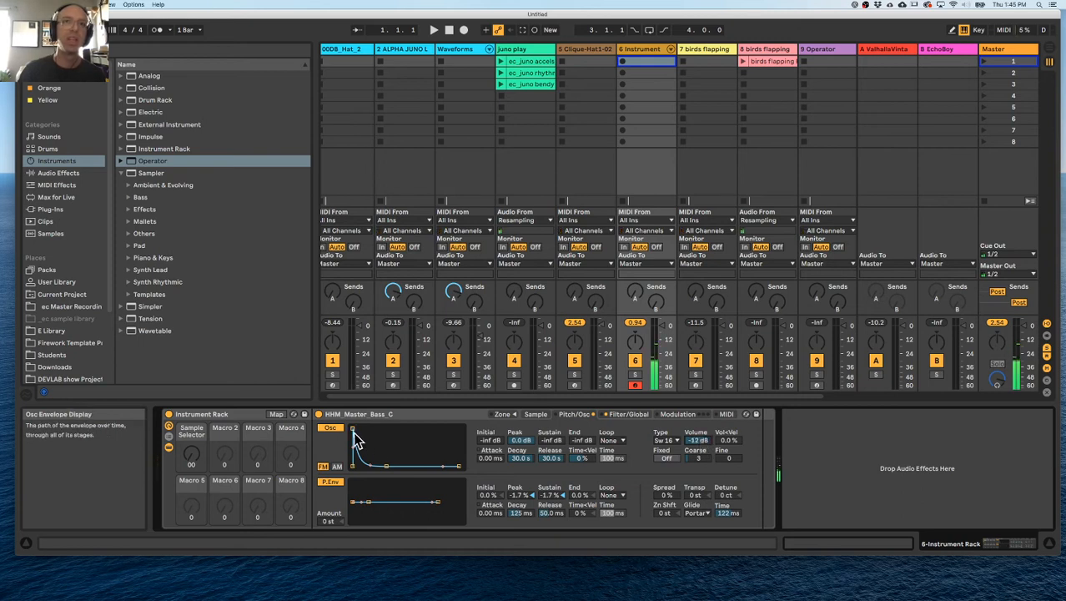
# Shape the oscillator envelope with an attack of 424 ms, decay of 1.04 s and release of 7.00 s
pyautogui.moveTo(354, 432); pyautogui.dragTo(377, 431)
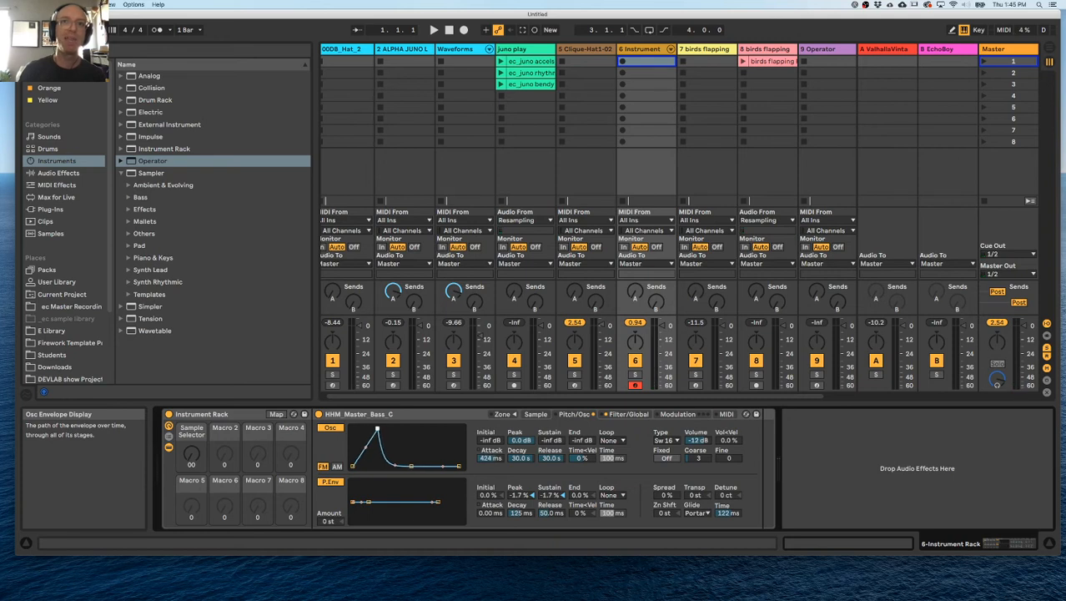
pyautogui.moveTo(410, 465)
pyautogui.mouseDown()
pyautogui.moveTo(389, 464)
pyautogui.moveTo(400, 465)
pyautogui.mouseUp()
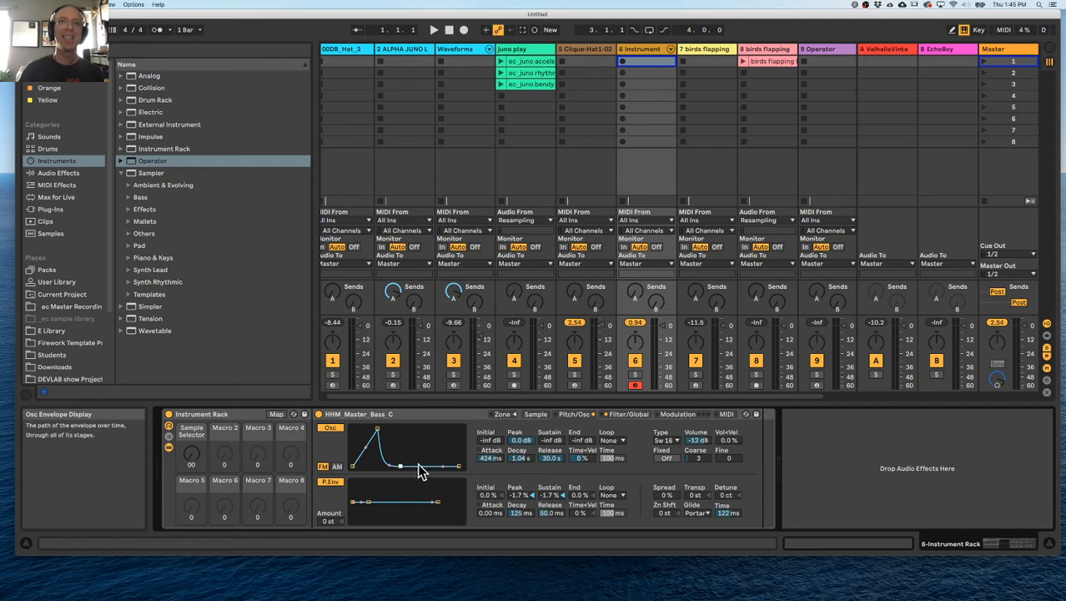
pyautogui.moveTo(558, 464); pyautogui.dragTo(558, 491)
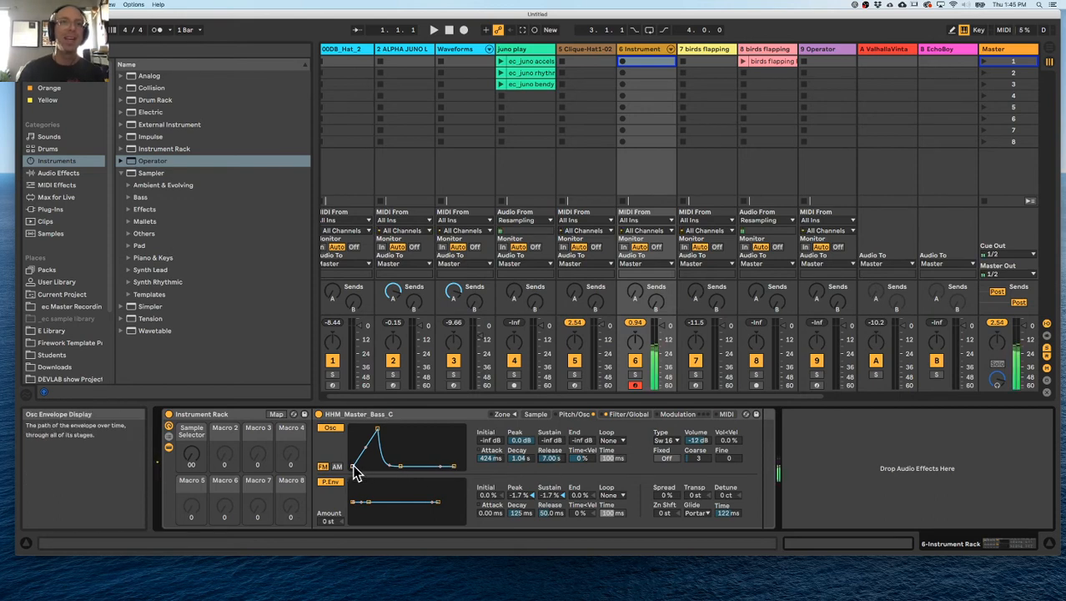
# Set the mod oscillator's volume to -14 dB and its envelope to 441 ms attack, 9.87 s decay and -26 dB sustain
pyautogui.moveTo(697, 440)
pyautogui.mouseDown()
pyautogui.moveTo(696, 455)
pyautogui.moveTo(697, 429)
pyautogui.moveTo(697, 455)
pyautogui.mouseUp()
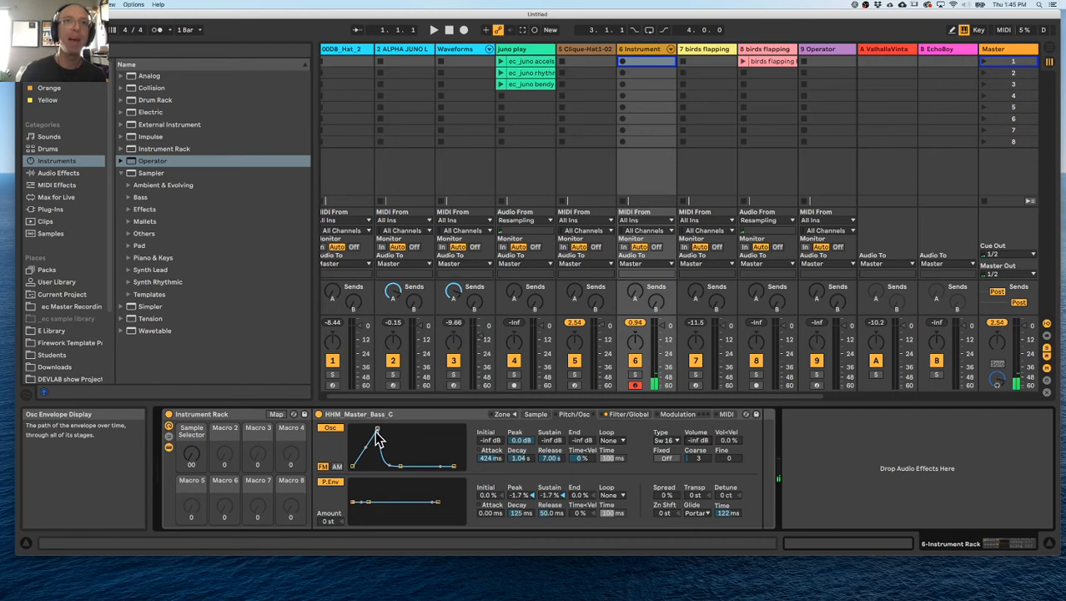
pyautogui.moveTo(698, 441)
pyautogui.mouseDown()
pyautogui.moveTo(698, 413)
pyautogui.moveTo(697, 443)
pyautogui.mouseUp()
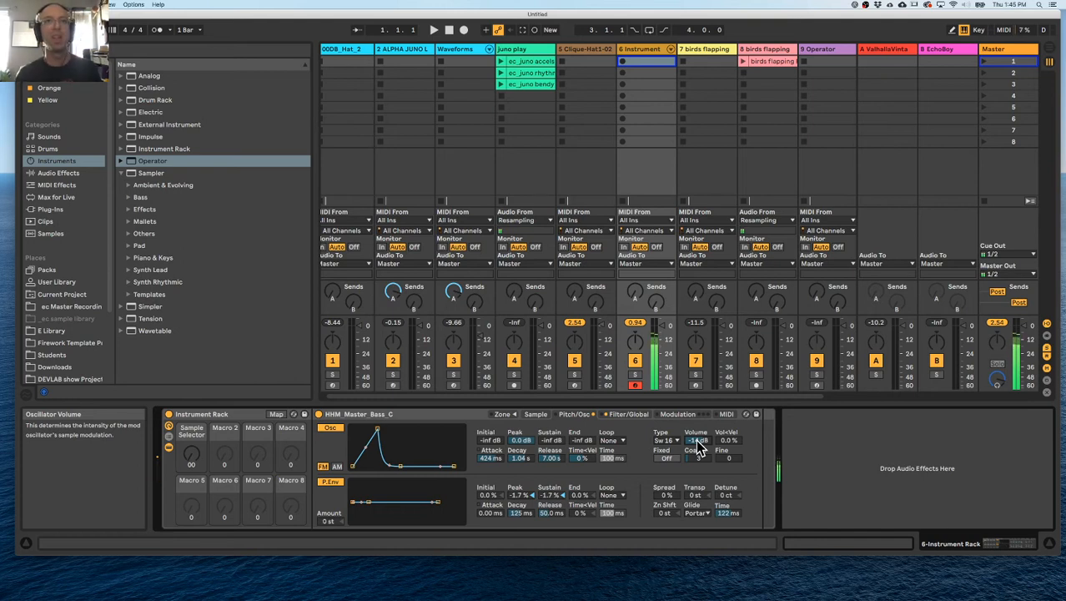
pyautogui.moveTo(499, 459)
pyautogui.mouseDown()
pyautogui.moveTo(499, 480)
pyautogui.moveTo(499, 459)
pyautogui.mouseUp()
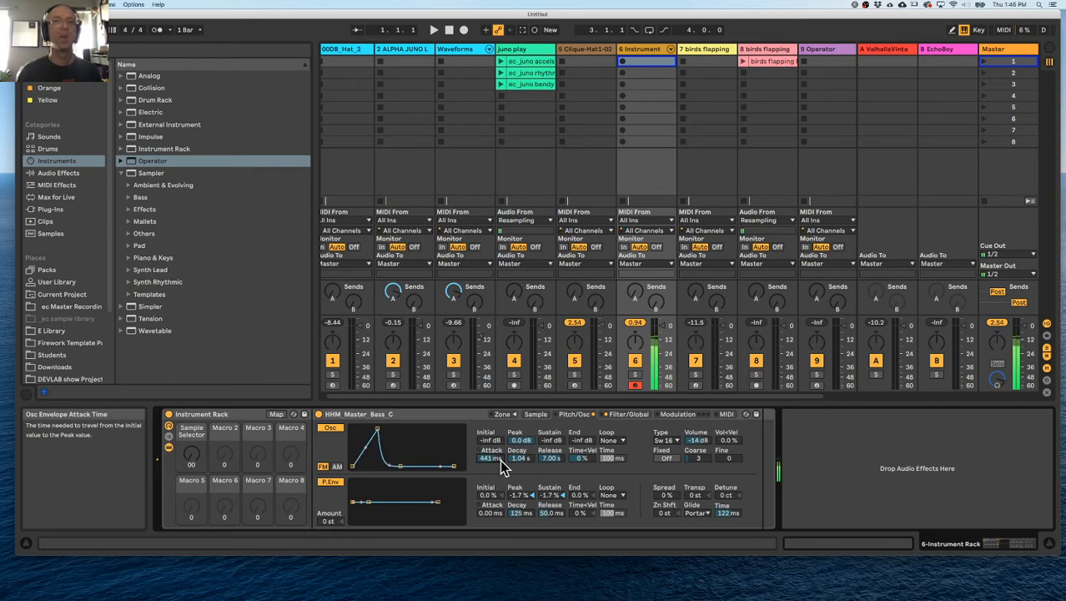
pyautogui.moveTo(520, 459); pyautogui.dragTo(550, 413)
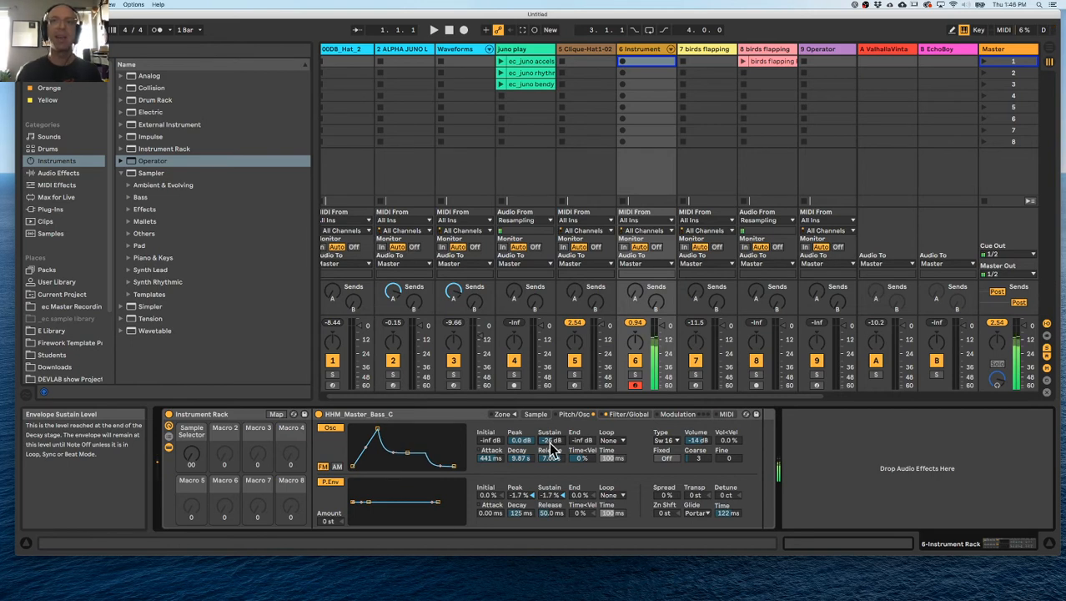
# Set the oscillator envelope's loop mode to Beat and reshape it to 0.55 ms attack, 125 ms decay and -20 dB sustain
pyautogui.click(614, 440)
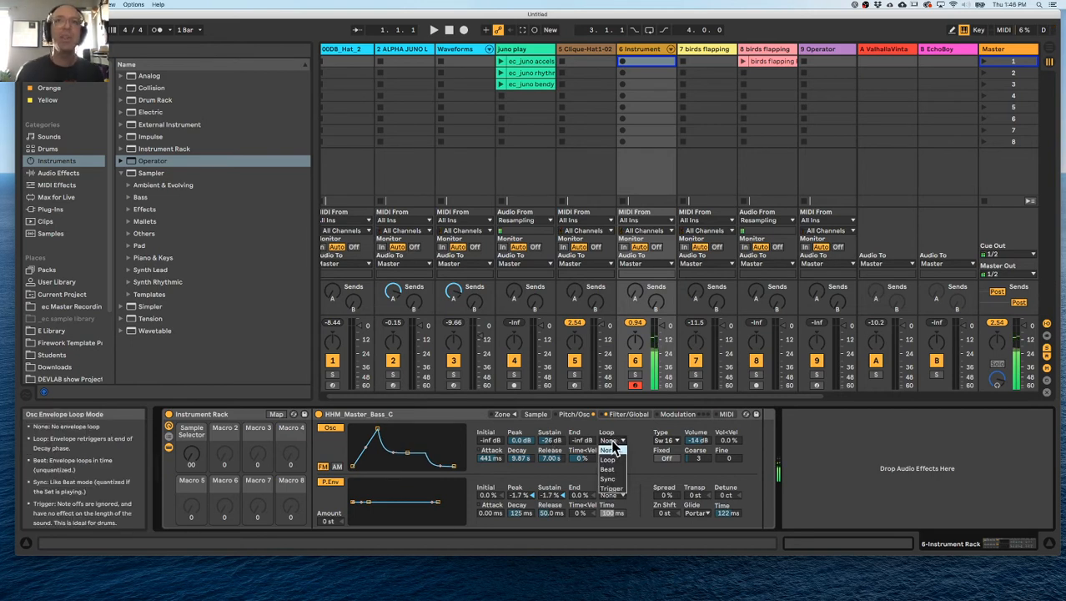
pyautogui.click(403, 431)
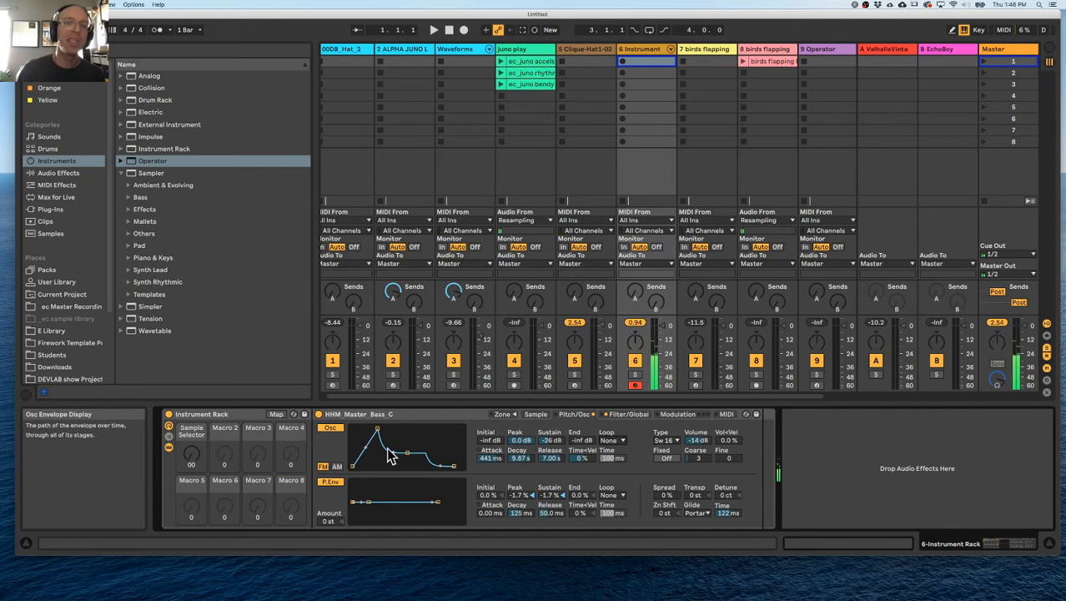
pyautogui.click(612, 441)
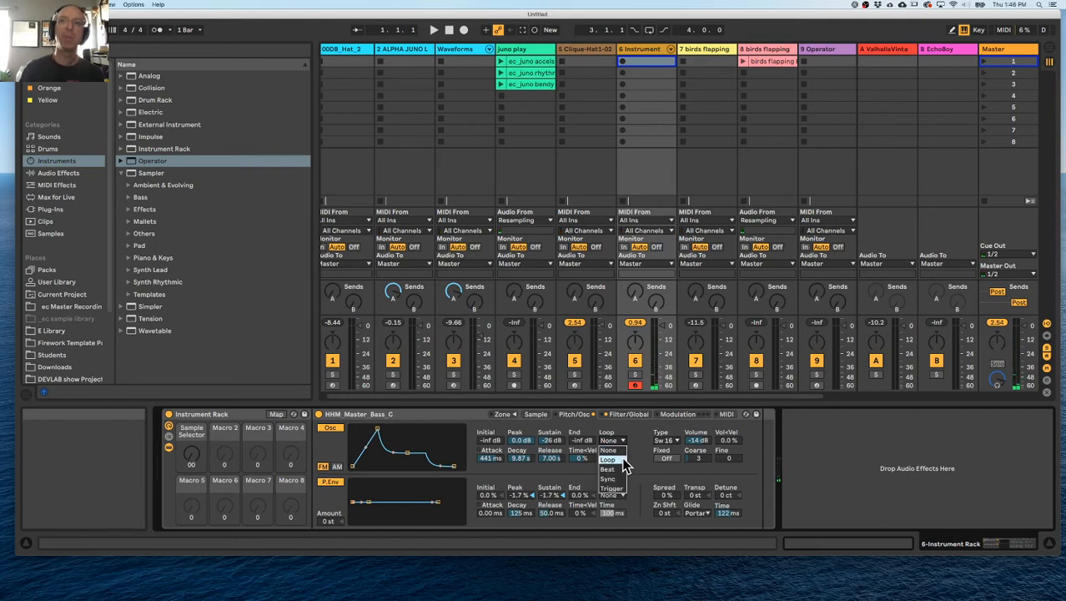
pyautogui.click(618, 471)
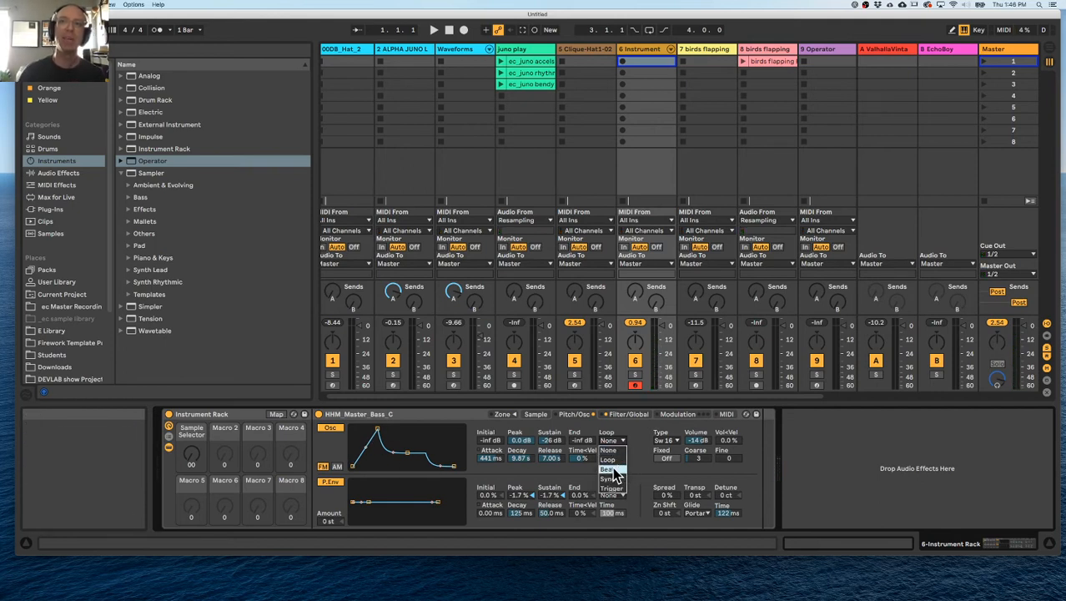
pyautogui.moveTo(377, 436)
pyautogui.mouseDown()
pyautogui.moveTo(357, 428)
pyautogui.moveTo(365, 452)
pyautogui.mouseUp()
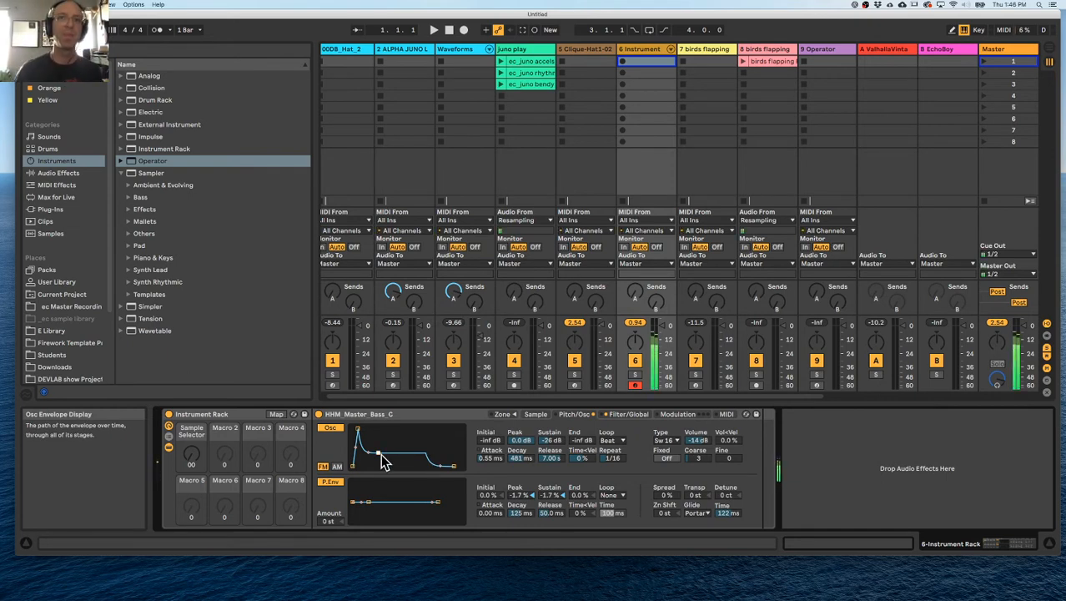
pyautogui.moveTo(377, 453); pyautogui.dragTo(374, 446)
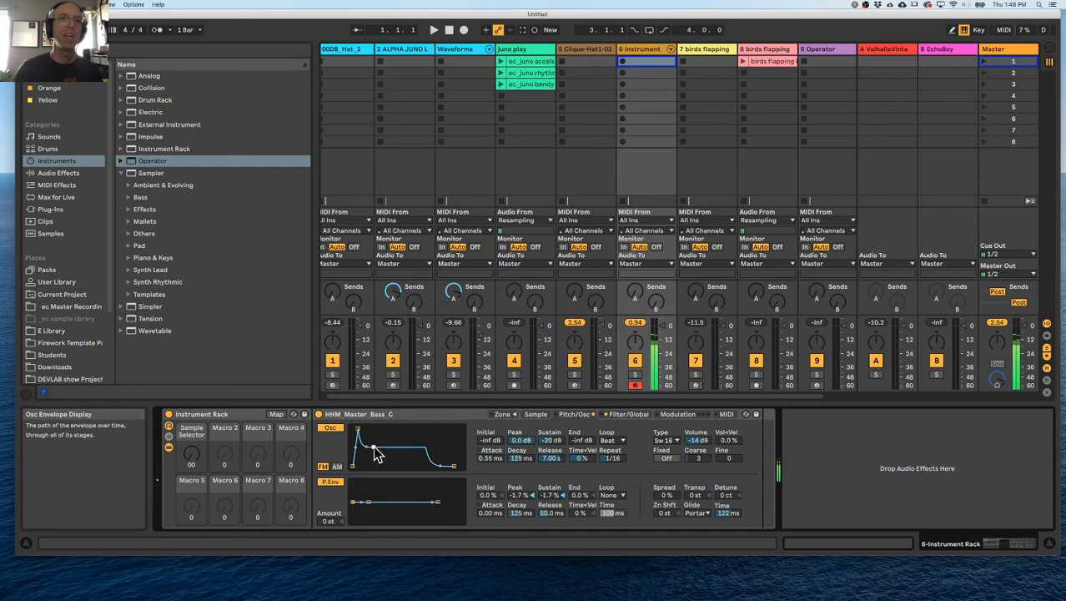
# Switch the mod oscillator to AM at 0 dB volume and set its envelope to 1.26 s decay and -24 dB sustain
pyautogui.click(337, 467)
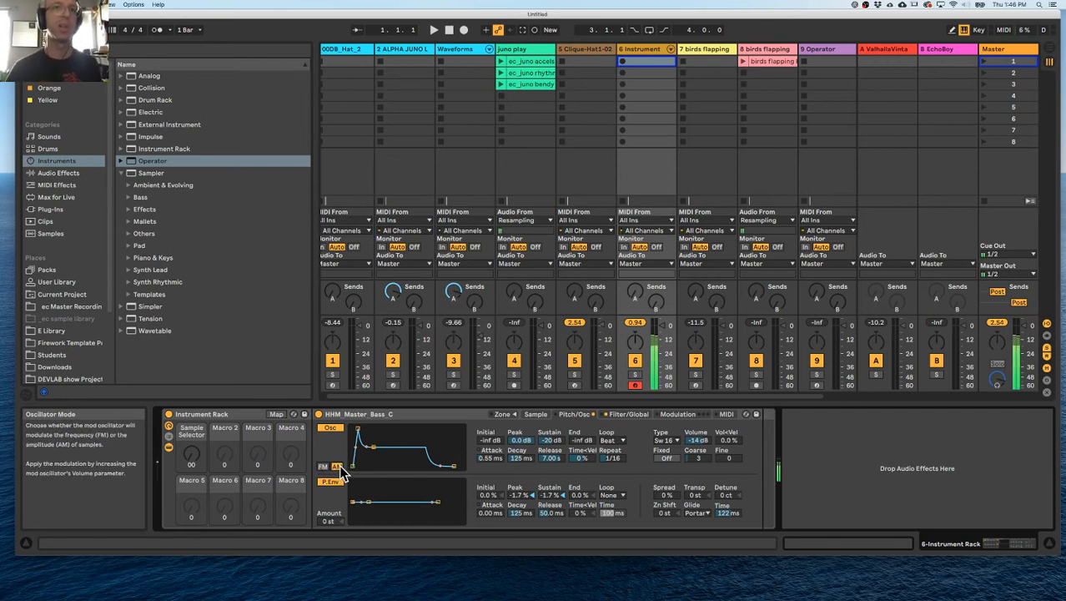
pyautogui.moveTo(373, 447)
pyautogui.mouseDown()
pyautogui.moveTo(381, 465)
pyautogui.moveTo(376, 435)
pyautogui.moveTo(374, 445)
pyautogui.mouseUp()
pyautogui.moveTo(700, 441); pyautogui.dragTo(701, 426)
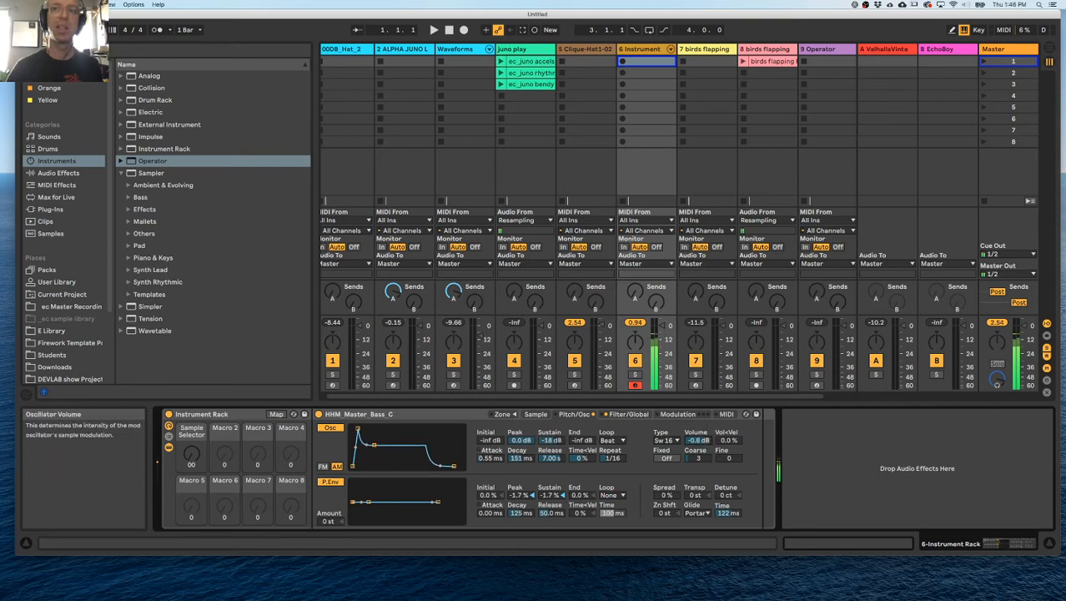
pyautogui.moveTo(375, 445)
pyautogui.mouseDown()
pyautogui.moveTo(390, 457)
pyautogui.moveTo(381, 449)
pyautogui.mouseUp()
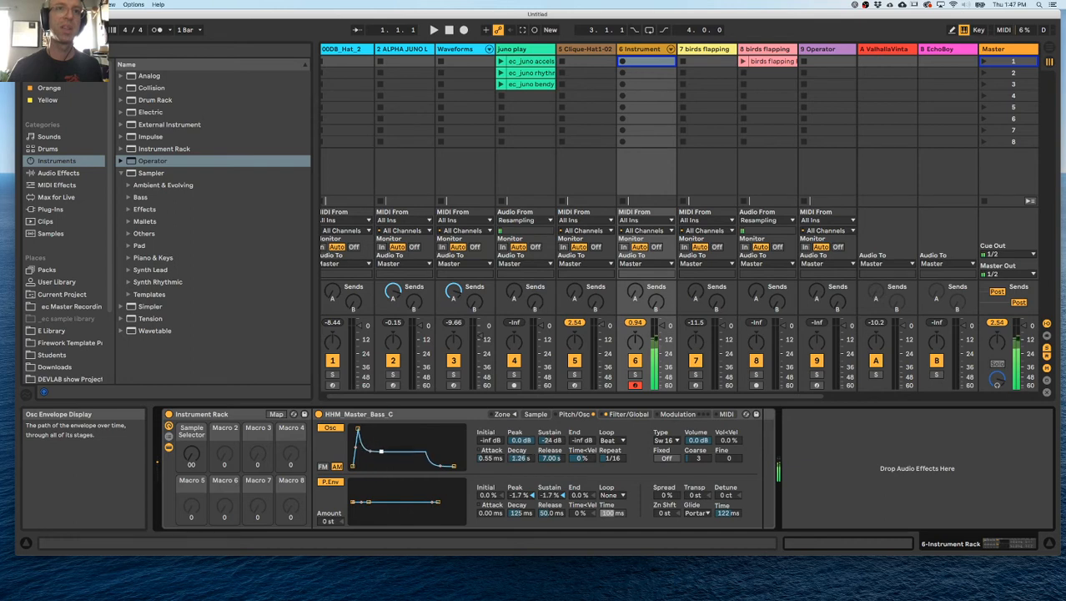
# Switch the mod oscillator back to FM and shorten its envelope to 43.9 ms decay with -21 dB sustain
pyautogui.click(325, 466)
pyautogui.moveTo(383, 451); pyautogui.dragTo(370, 454)
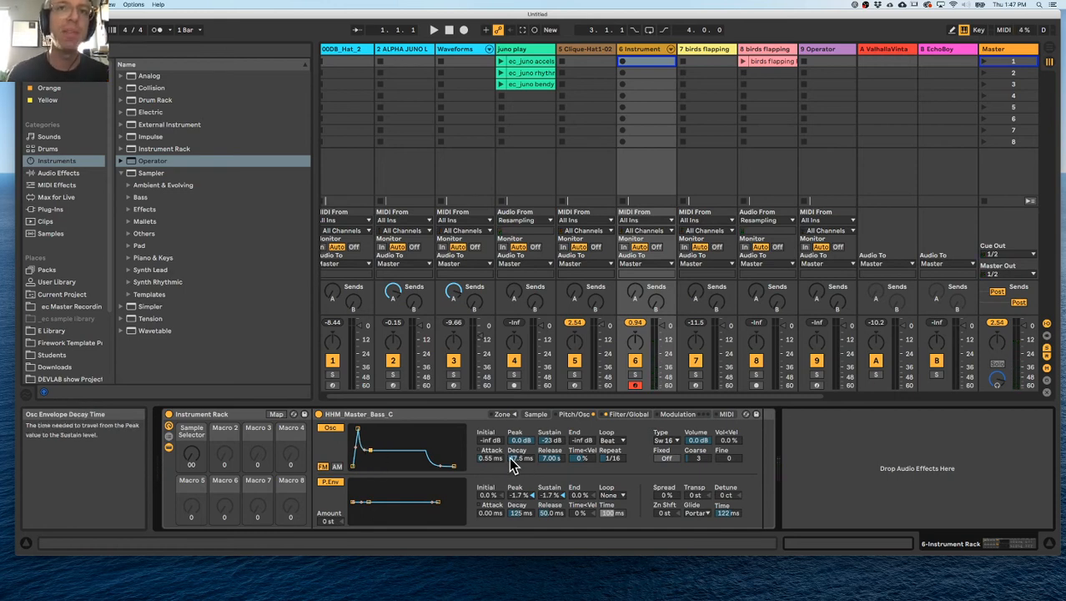
pyautogui.moveTo(223, 454); pyautogui.dragTo(222, 368)
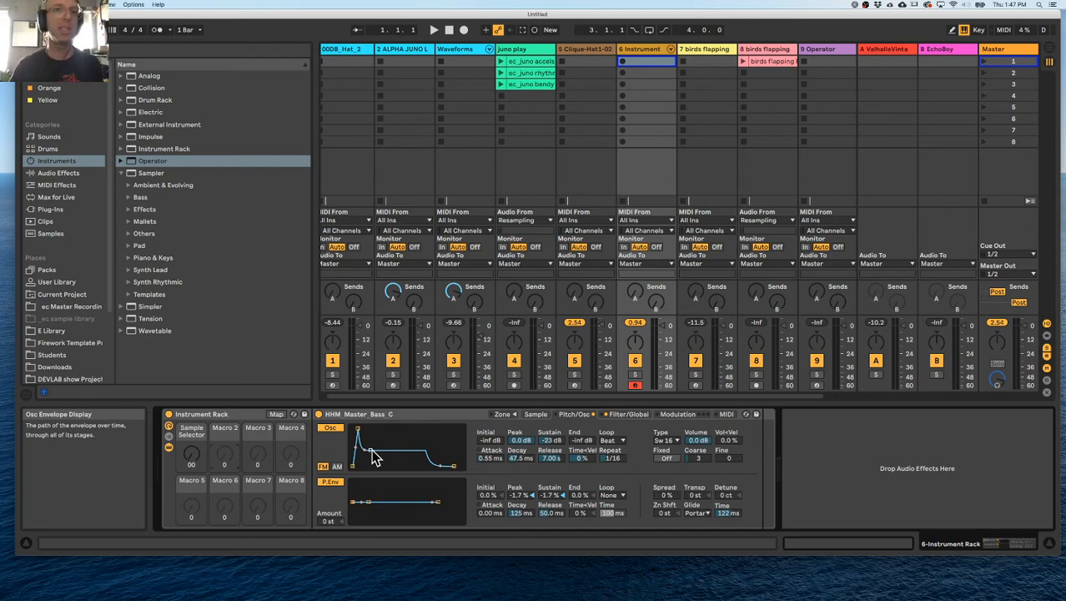
pyautogui.moveTo(372, 457); pyautogui.dragTo(366, 450)
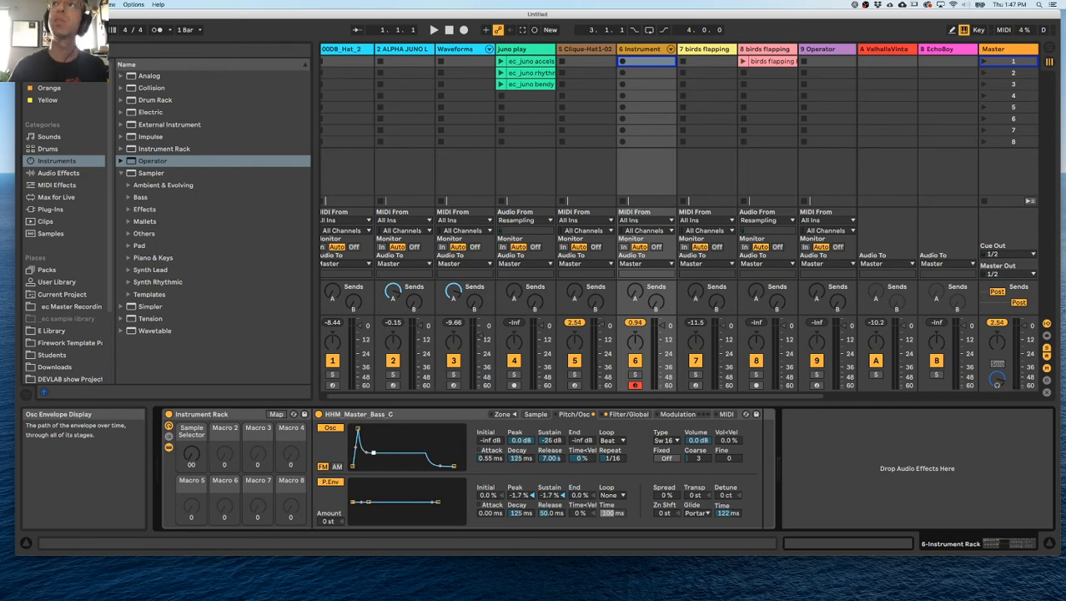
pyautogui.moveTo(370, 453)
pyautogui.mouseDown()
pyautogui.moveTo(387, 454)
pyautogui.moveTo(367, 448)
pyautogui.mouseUp()
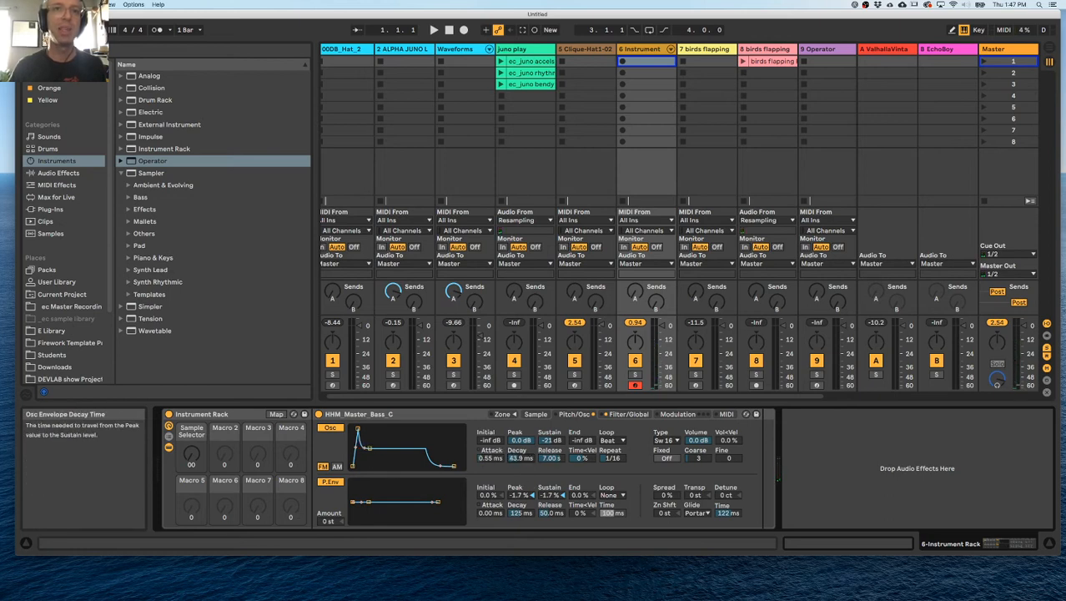
# Map the oscillator envelope's decay time to Macro 2 of the Instrument Rack and set it to 9.72 ms
pyautogui.rightClick(523, 458)
pyautogui.click(587, 399)
pyautogui.moveTo(230, 452)
pyautogui.mouseDown()
pyautogui.moveTo(230, 412)
pyautogui.moveTo(231, 467)
pyautogui.mouseUp()
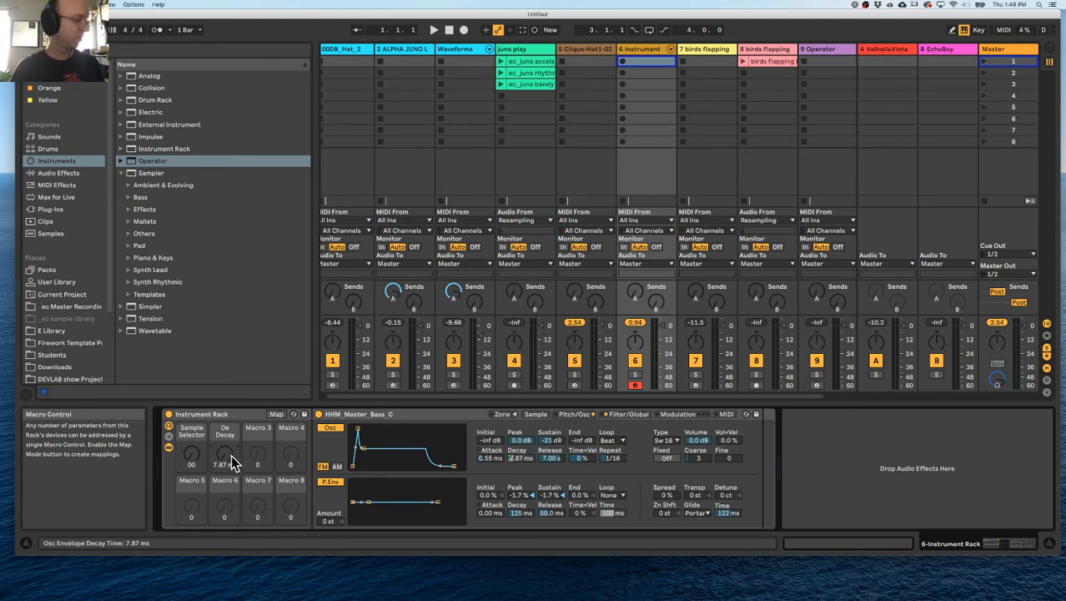
pyautogui.moveTo(234, 465)
pyautogui.mouseDown()
pyautogui.moveTo(234, 424)
pyautogui.moveTo(234, 463)
pyautogui.mouseUp()
pyautogui.click(1025, 346)
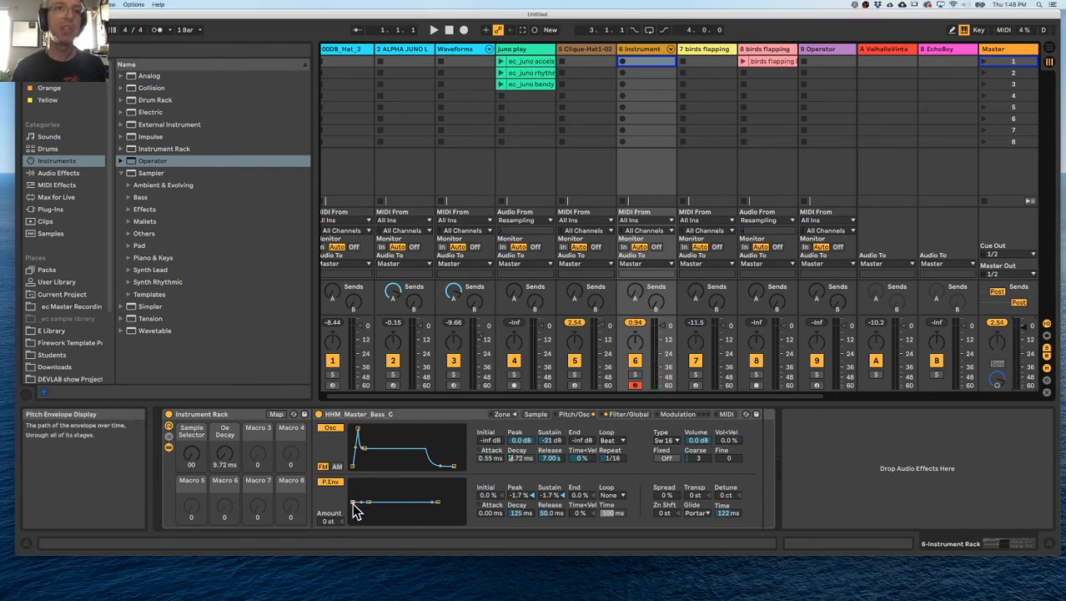
# Try the pitch envelope with a -93% peak and an amount of up to +19 st, and turn the envelope off
pyautogui.moveTo(352, 502); pyautogui.dragTo(352, 508)
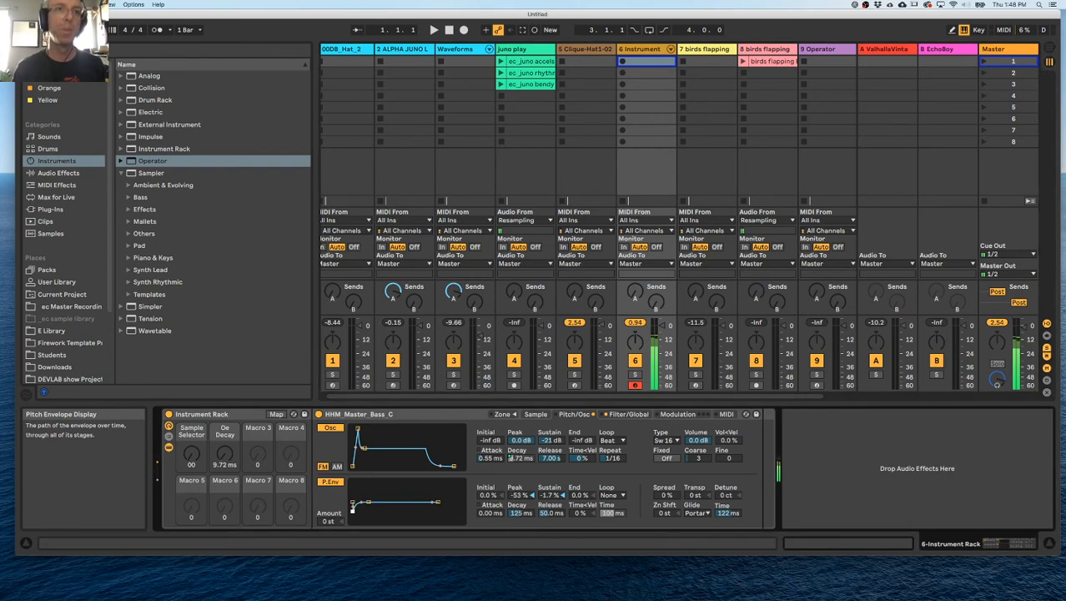
pyautogui.moveTo(338, 521); pyautogui.dragTo(339, 510)
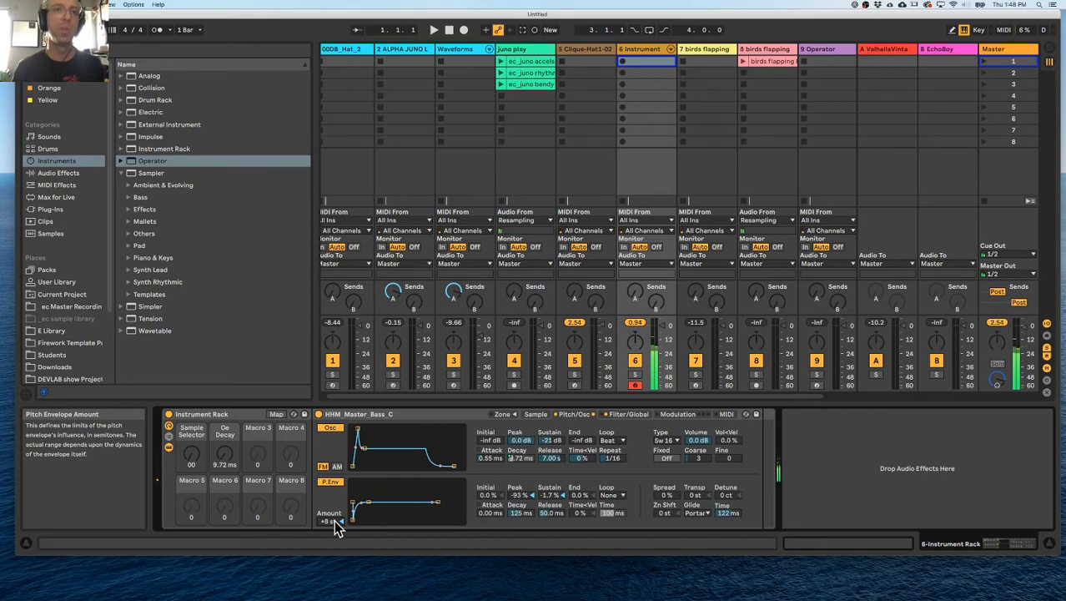
pyautogui.moveTo(333, 519); pyautogui.dragTo(333, 497)
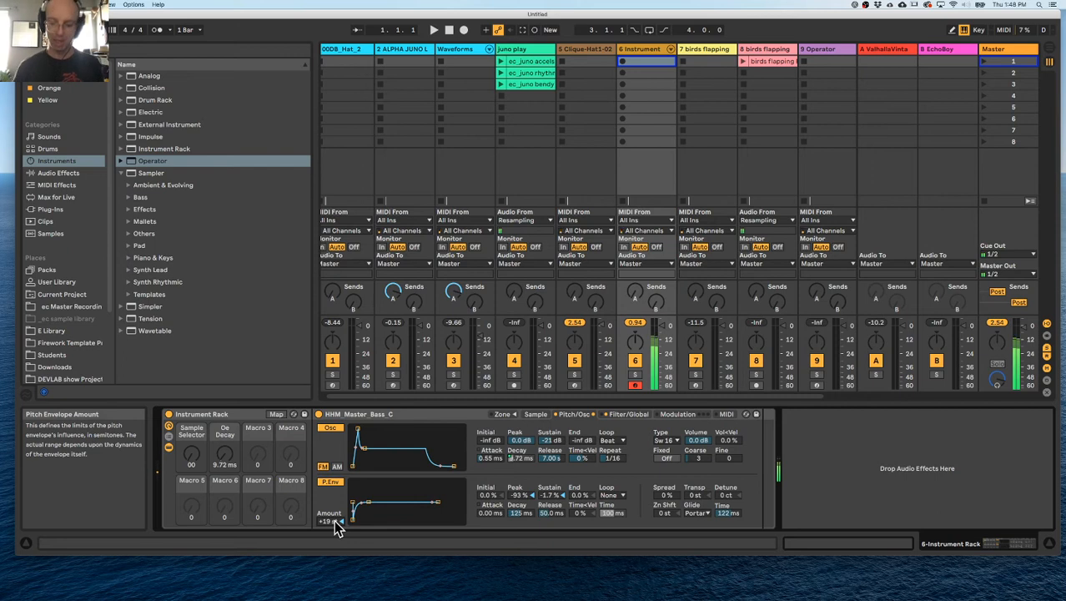
pyautogui.click(330, 482)
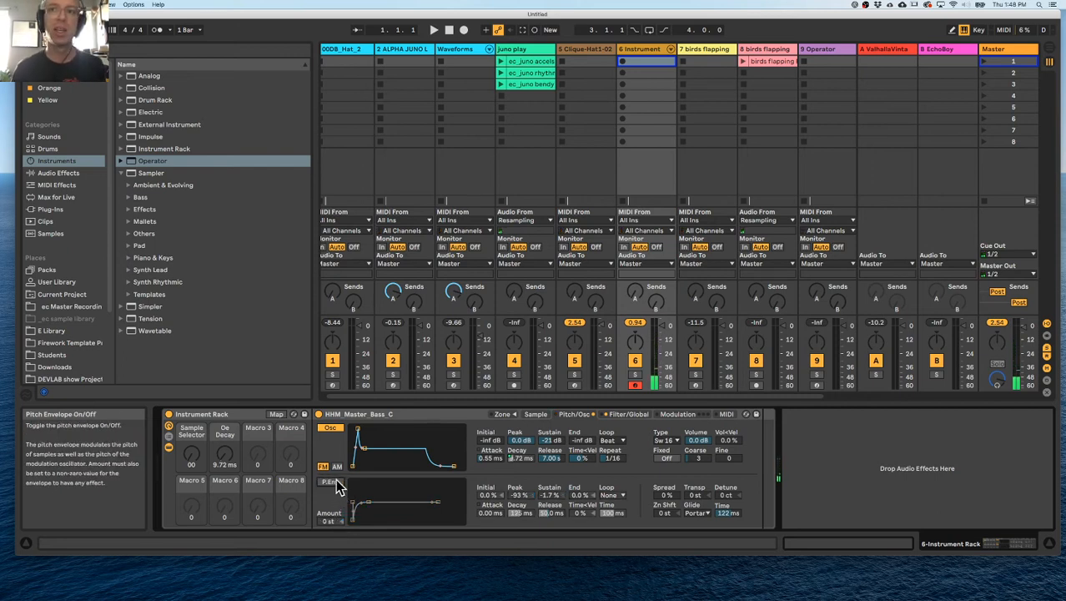
# Try the Glide option as Sampler's glide mode and return it to Portamento
pyautogui.click(699, 514)
pyautogui.click(697, 544)
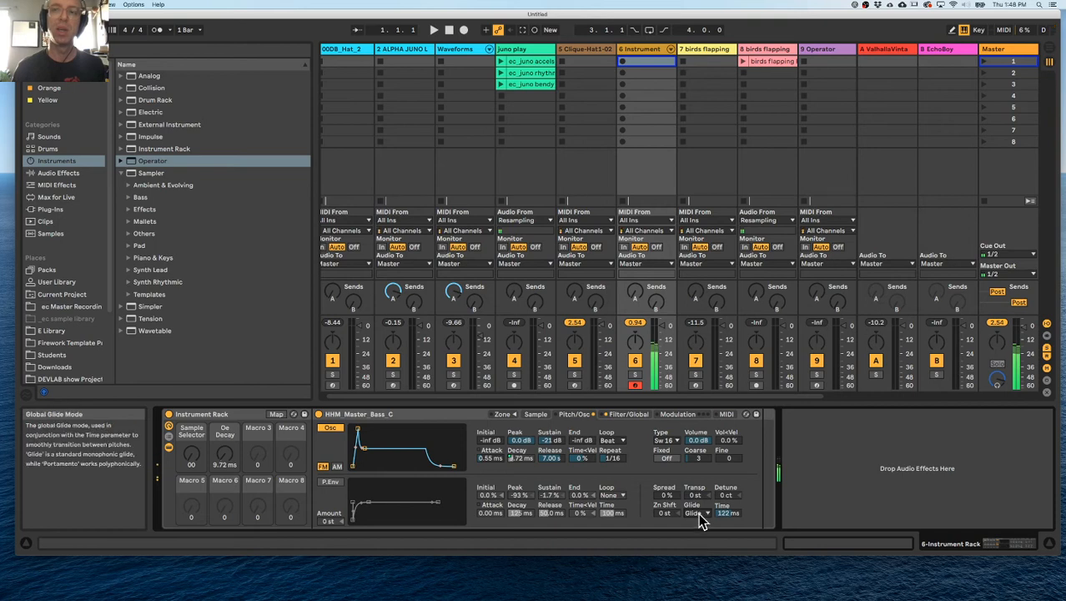
pyautogui.click(698, 513)
pyautogui.click(699, 530)
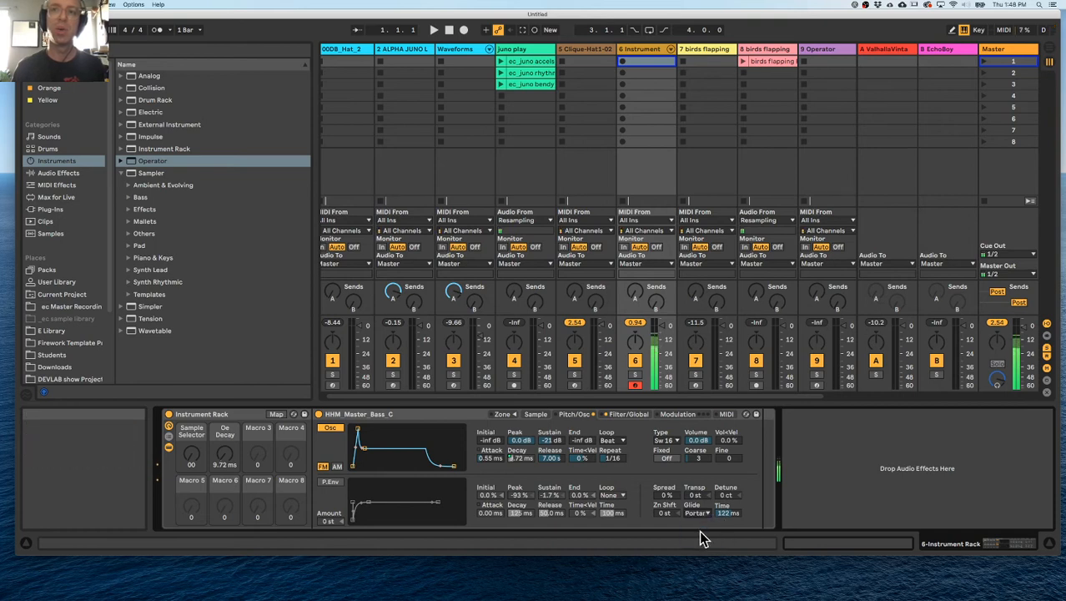
# Map Sampler's filter frequency to Macro 3 and sweep it from 22.0 kHz to 696 Hz with 50% resonance
pyautogui.click(636, 415)
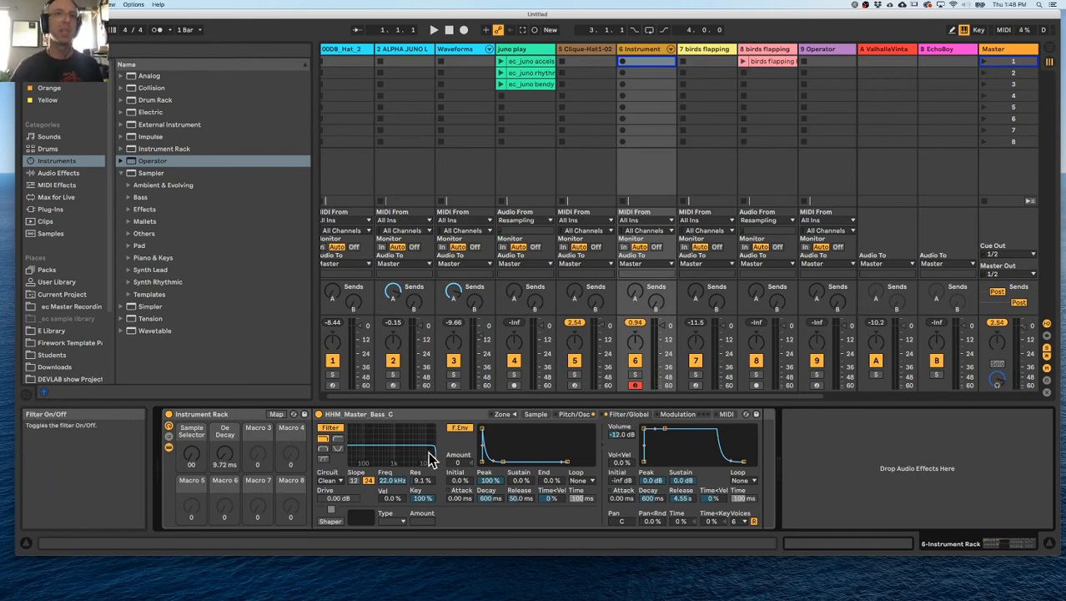
pyautogui.moveTo(431, 460); pyautogui.dragTo(397, 501)
pyautogui.rightClick(397, 488)
pyautogui.click(434, 434)
pyautogui.moveTo(258, 453); pyautogui.dragTo(258, 401)
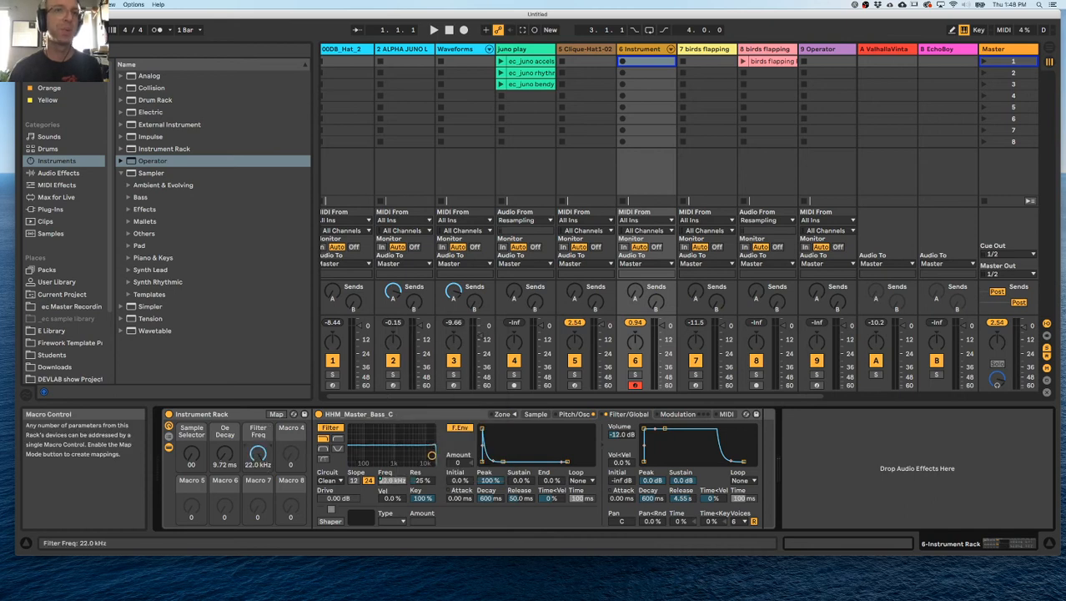
pyautogui.moveTo(257, 453)
pyautogui.mouseDown()
pyautogui.moveTo(258, 487)
pyautogui.moveTo(258, 441)
pyautogui.moveTo(257, 454)
pyautogui.mouseUp()
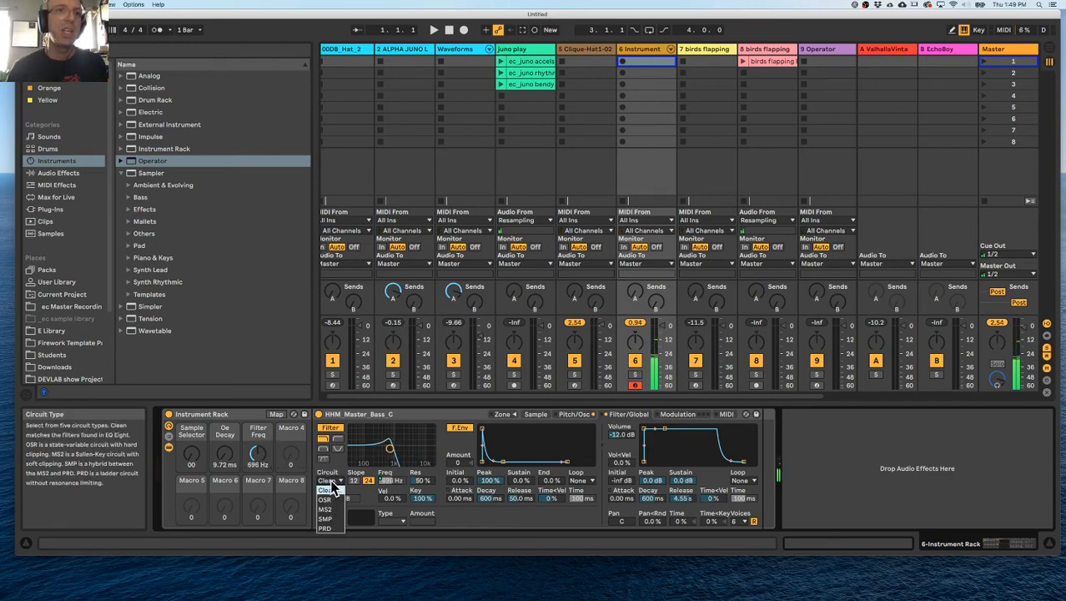
# Set the filter circuit to MS2 and raise its drive to 12.9 dB
pyautogui.click(334, 483)
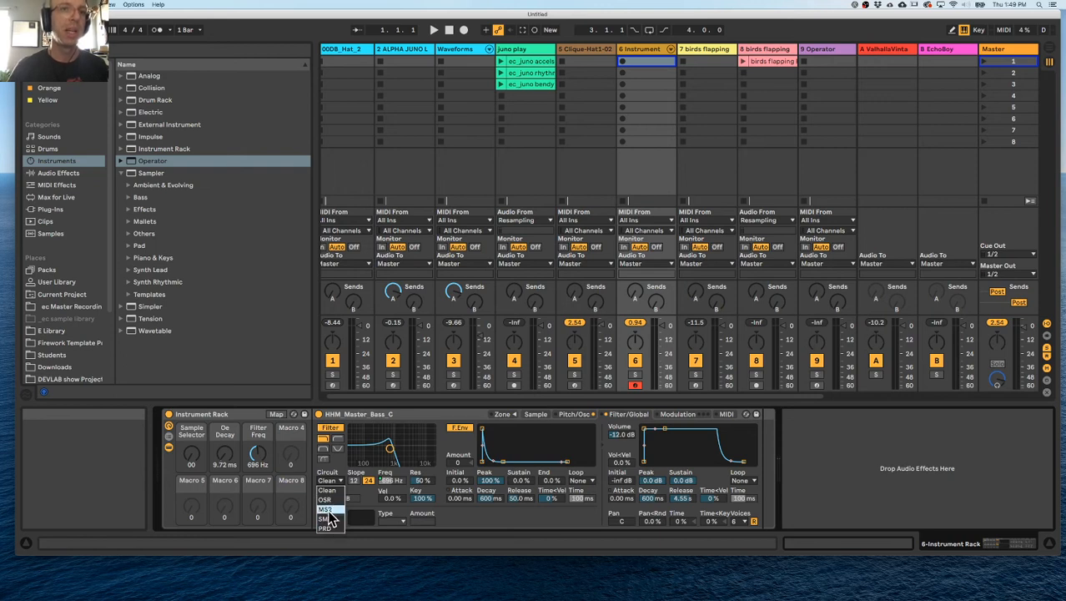
pyautogui.click(335, 510)
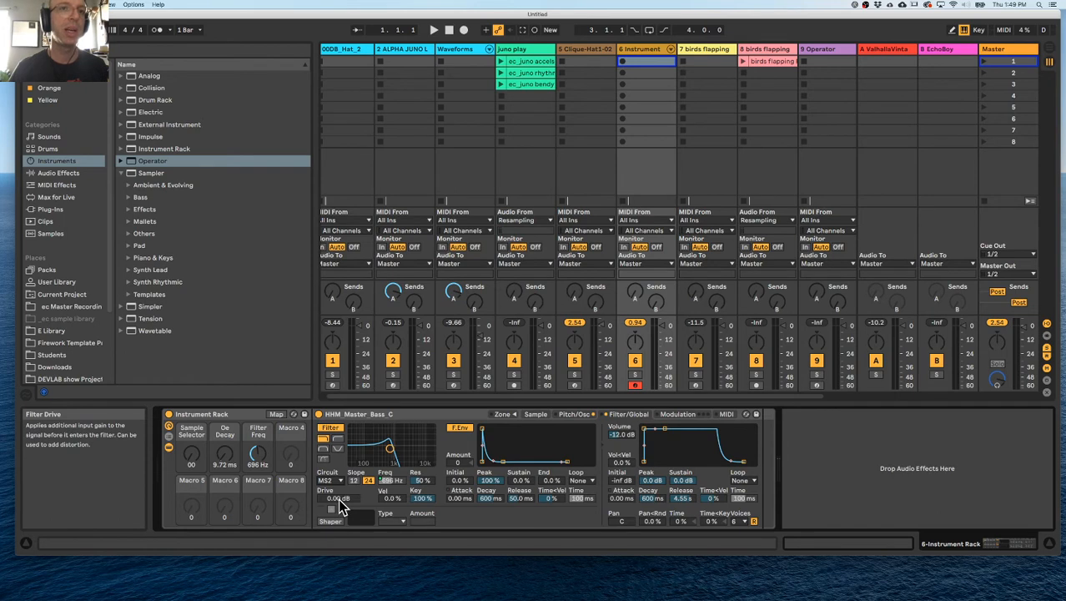
pyautogui.moveTo(340, 504); pyautogui.dragTo(340, 484)
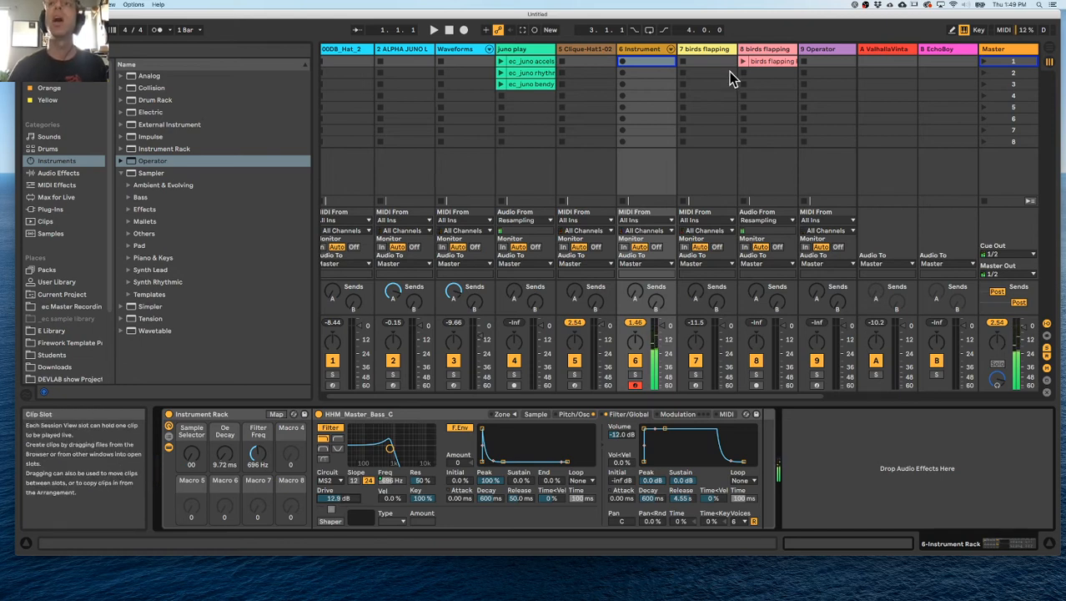
# On the Operator track, show the filter settings and set its shaper to Soft with 9.56 dB shaper drive
pyautogui.click(822, 60)
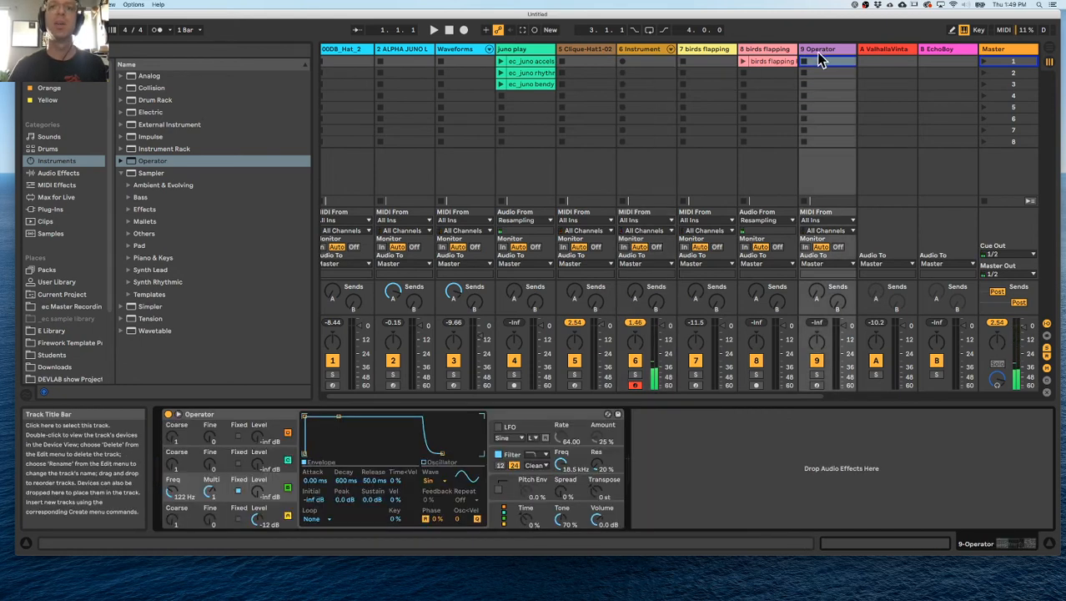
pyautogui.click(514, 460)
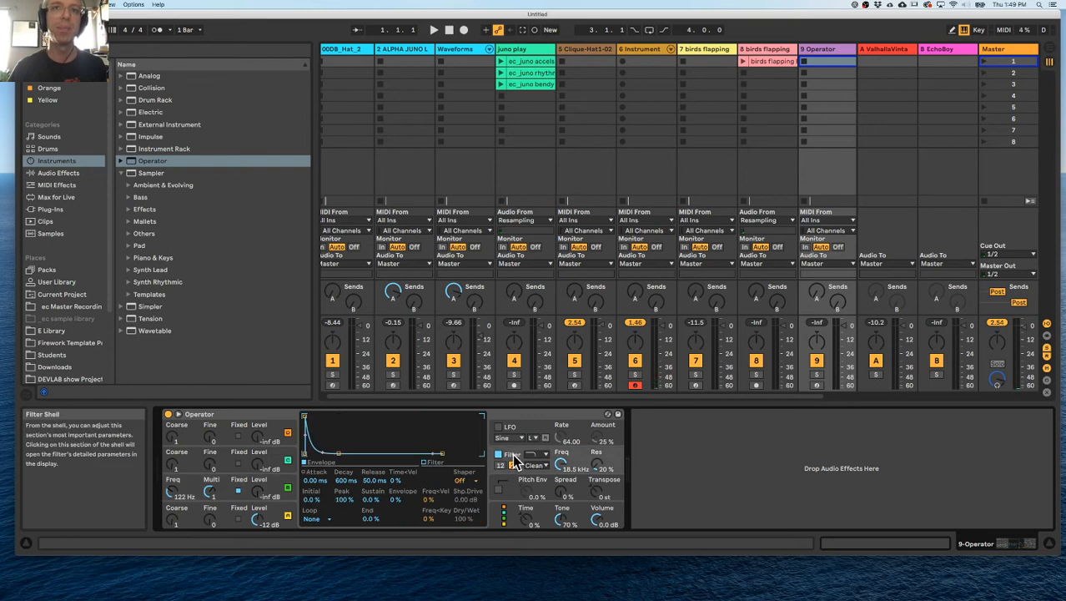
pyautogui.click(468, 482)
pyautogui.click(469, 488)
pyautogui.click(469, 481)
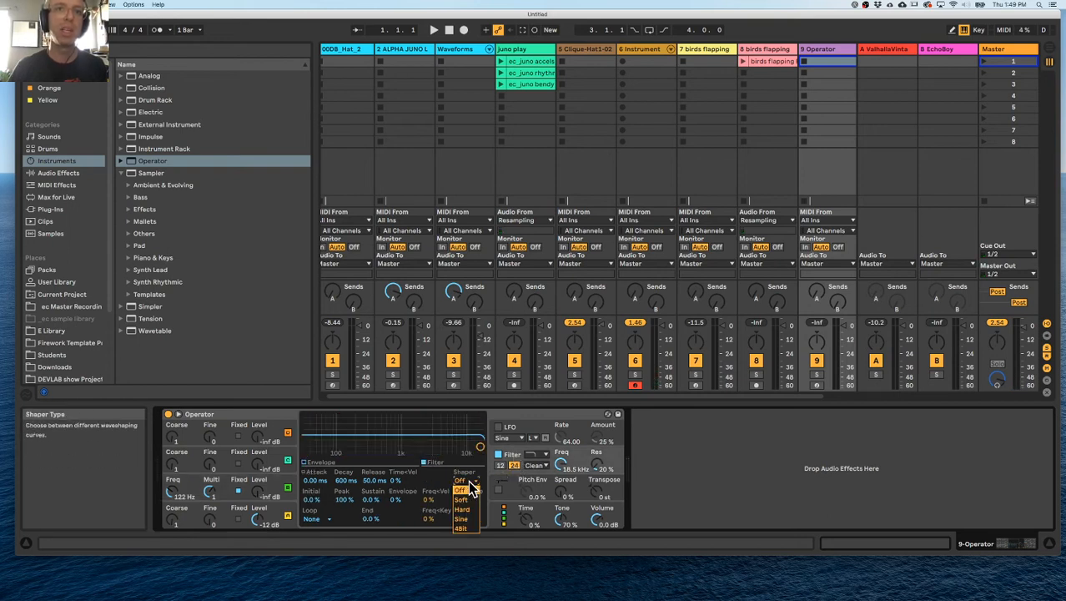
pyautogui.click(470, 500)
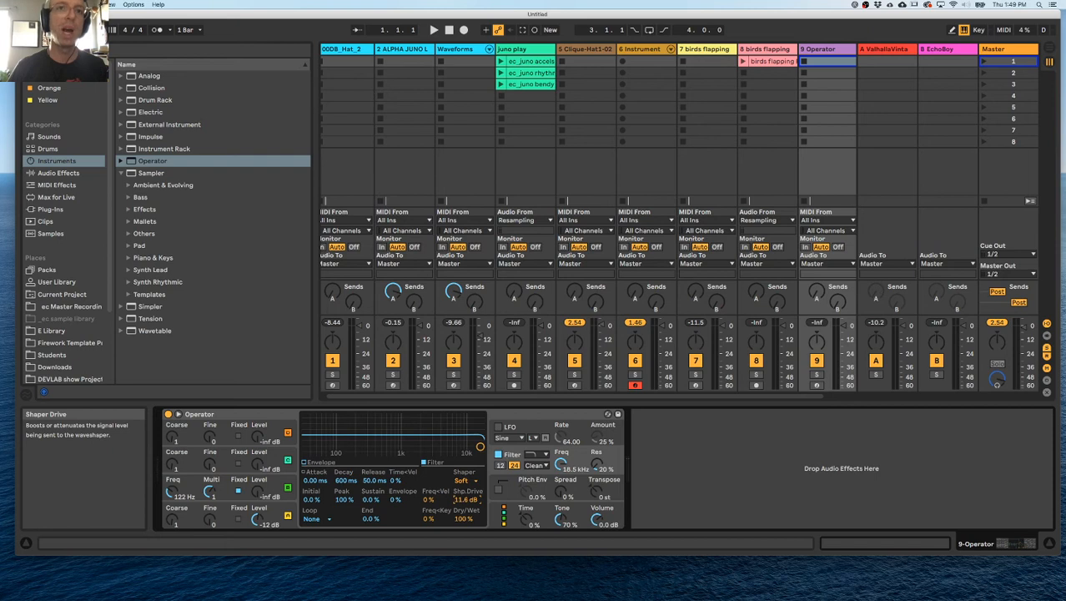
pyautogui.click(468, 483)
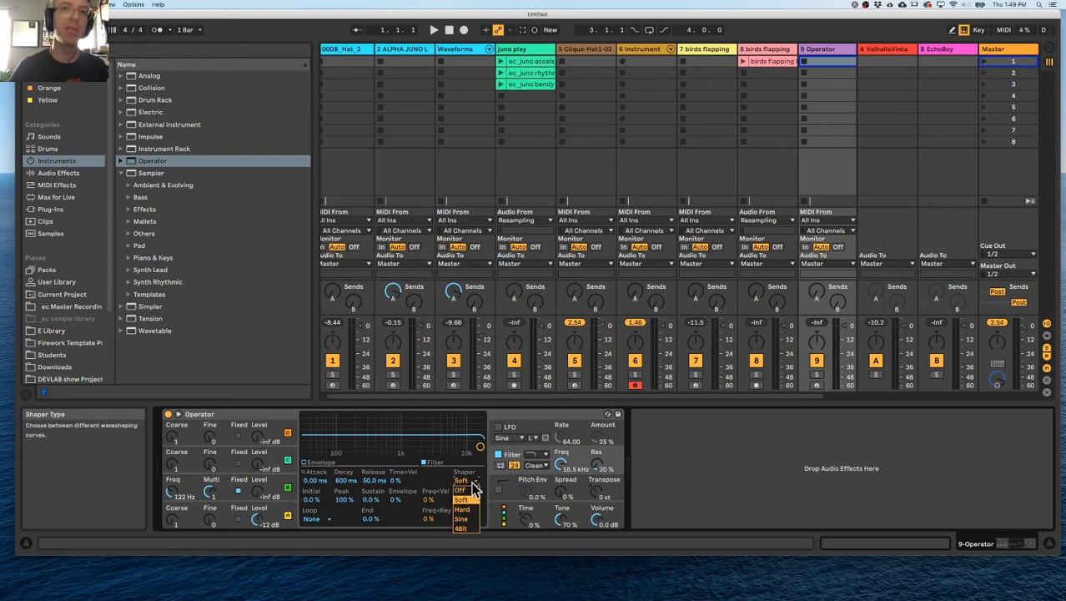
pyautogui.click(472, 481)
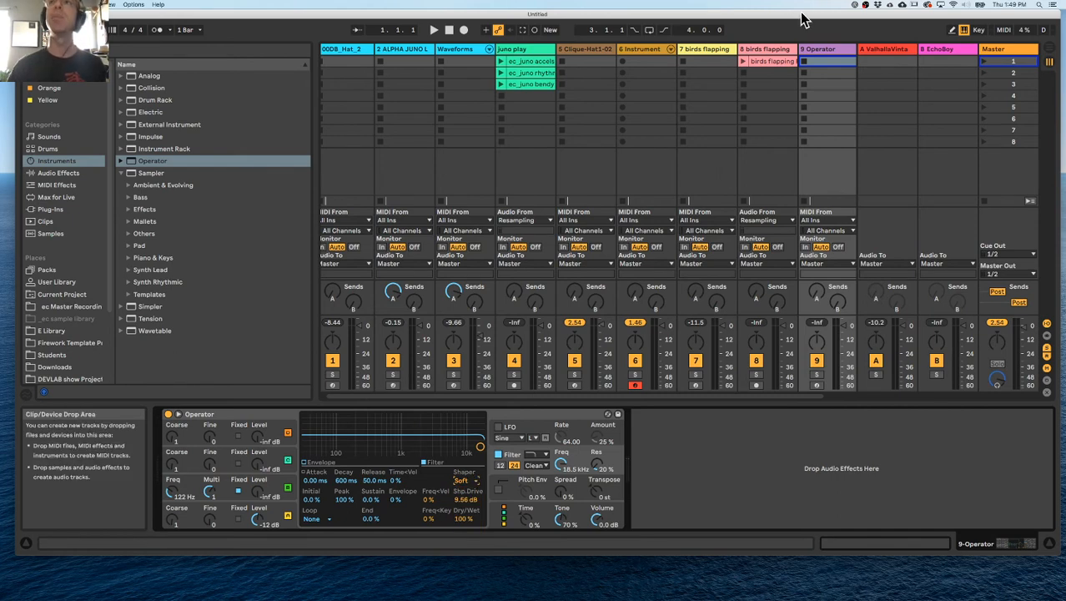
# Return to Sampler on track 6, lower the filter drive to 3.94 dB and enable the shaper
pyautogui.click(657, 51)
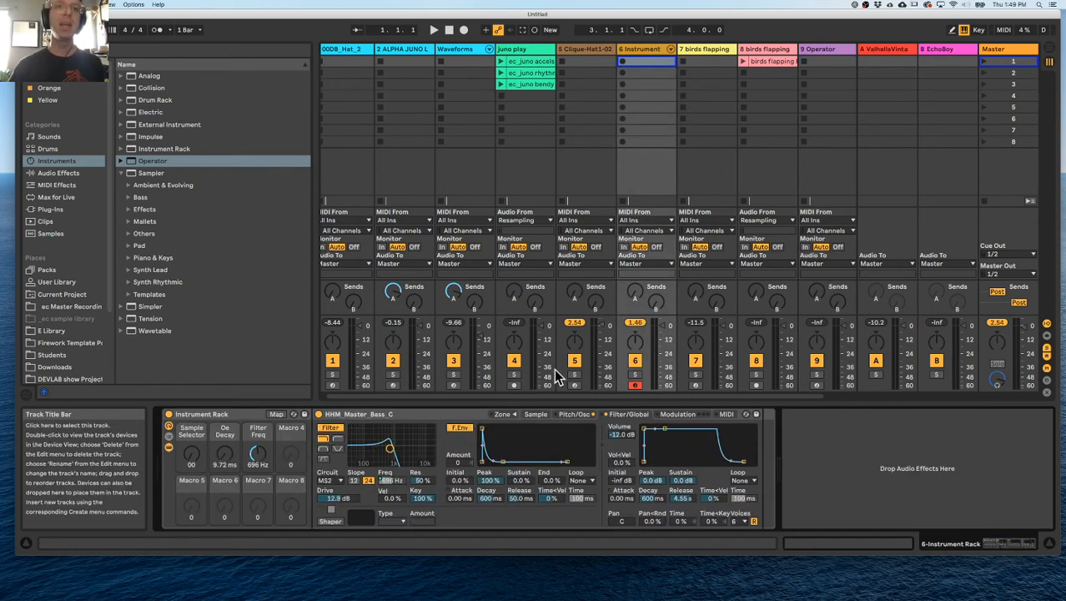
pyautogui.moveTo(338, 498); pyautogui.dragTo(334, 507)
pyautogui.click(330, 519)
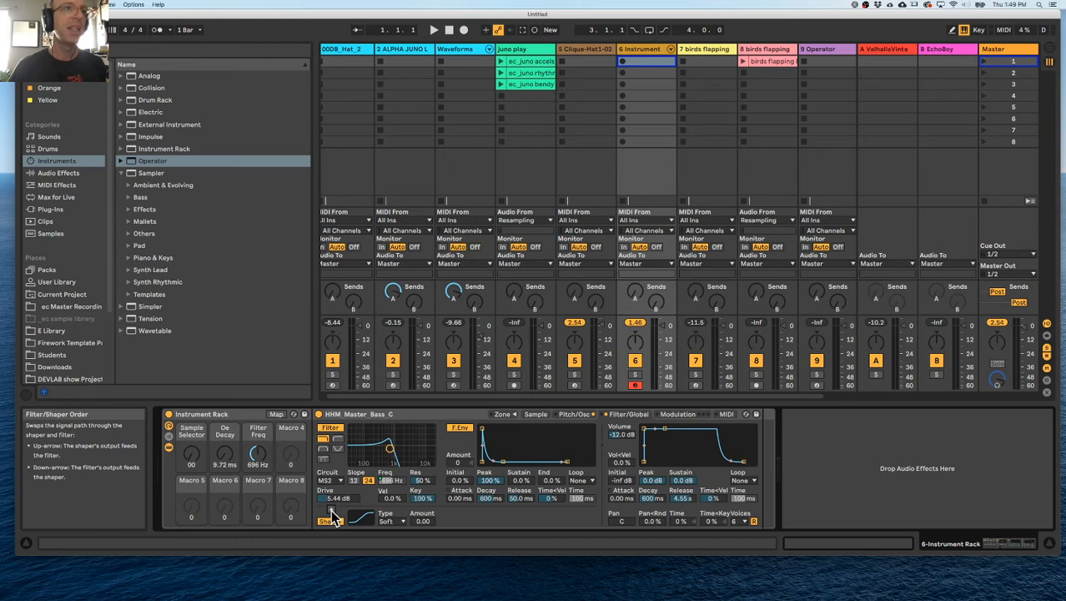
pyautogui.moveTo(338, 498); pyautogui.dragTo(338, 507)
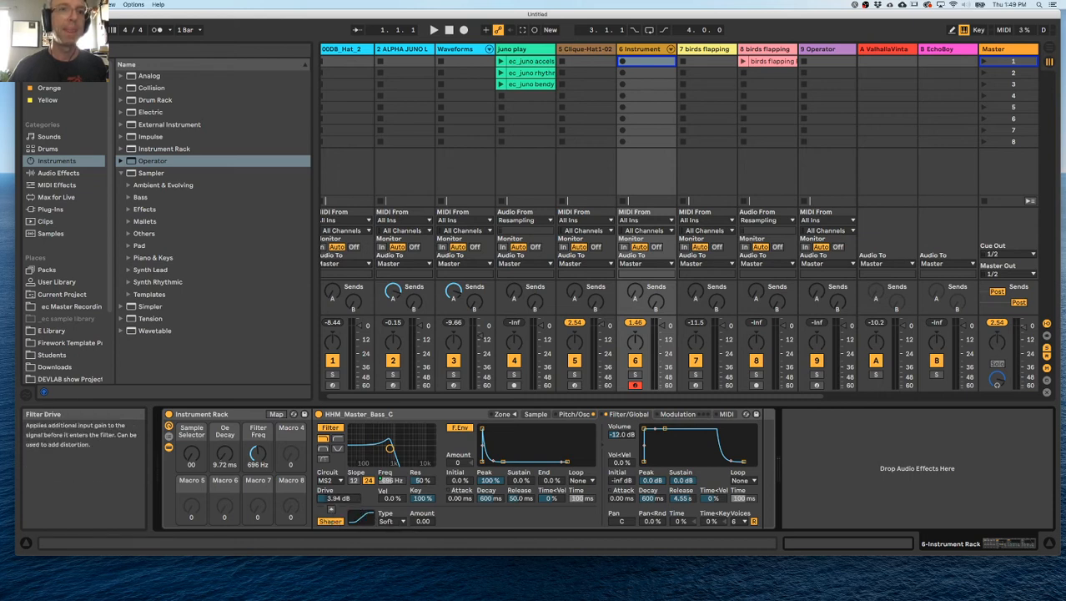
# Raise the Soft shaper's amount to 65 and retune the filter to 2.66 kHz with 32% resonance
pyautogui.click(392, 521)
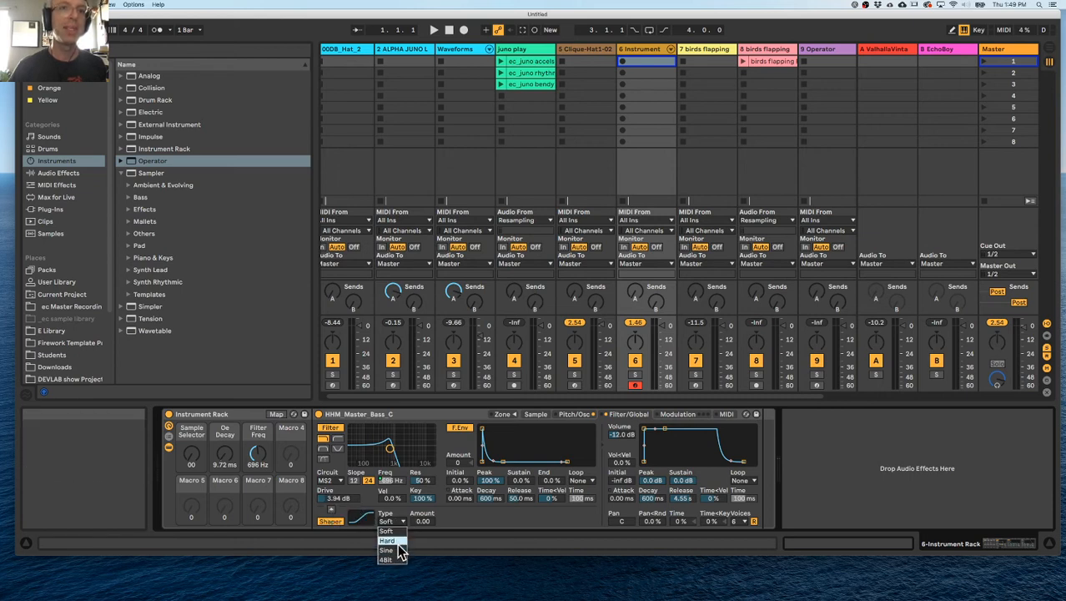
pyautogui.click(429, 520)
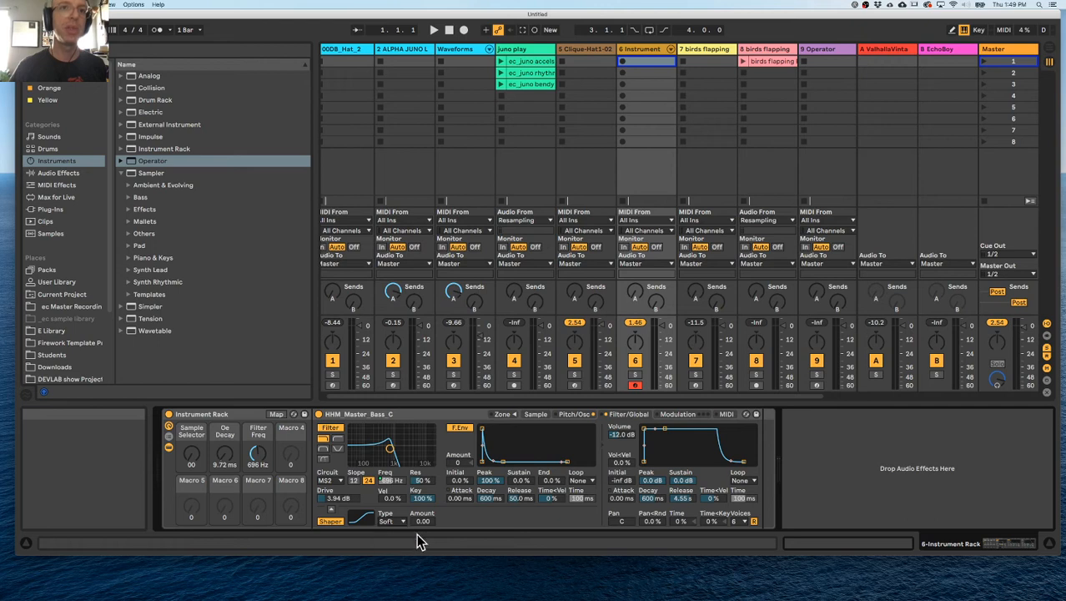
pyautogui.moveTo(429, 521); pyautogui.dragTo(429, 501)
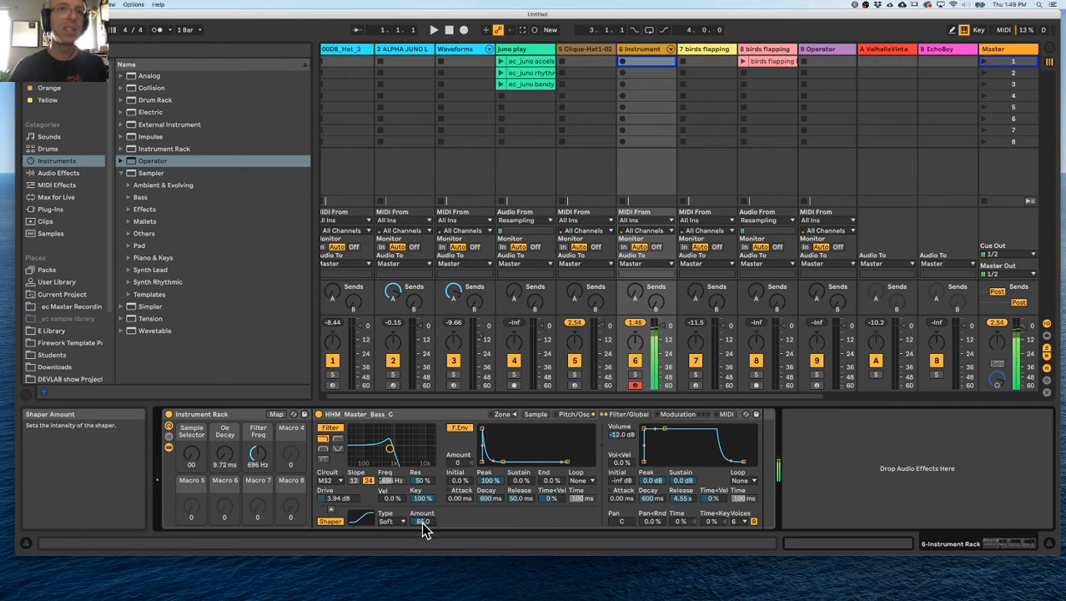
pyautogui.moveTo(389, 449); pyautogui.dragTo(390, 454)
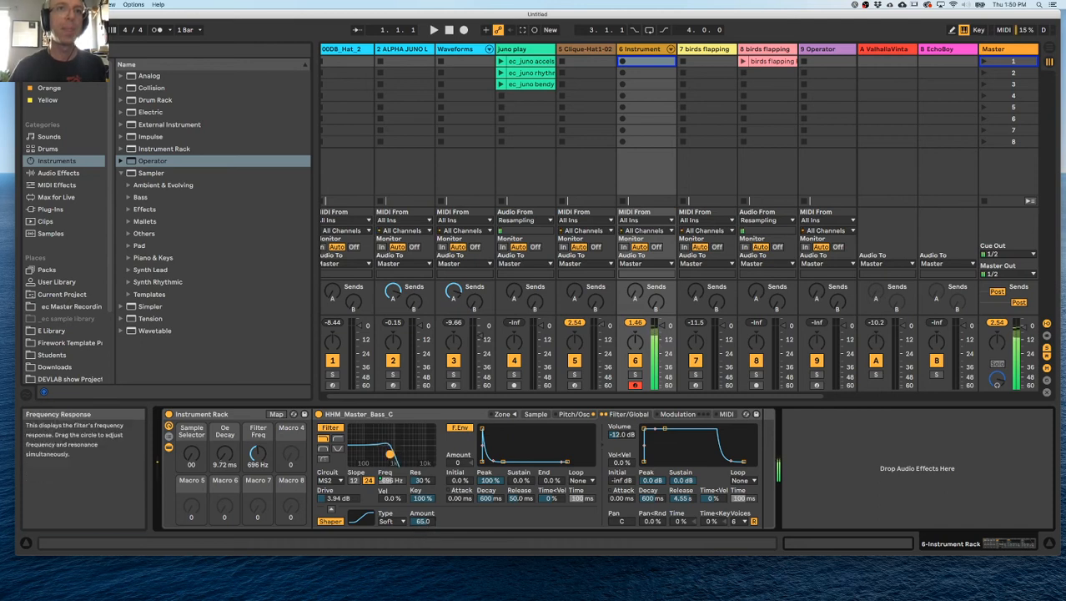
pyautogui.moveTo(257, 455); pyautogui.dragTo(257, 422)
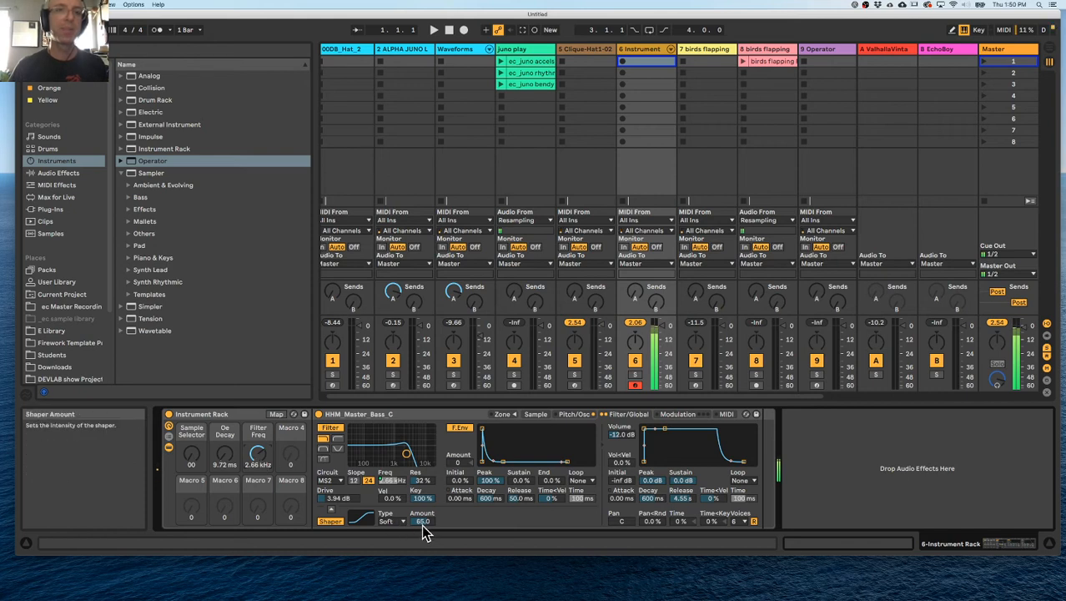
# Set the Soft shaper's amount to 50 and the filter drive to 5.62 dB
pyautogui.moveTo(420, 523); pyautogui.dragTo(420, 525)
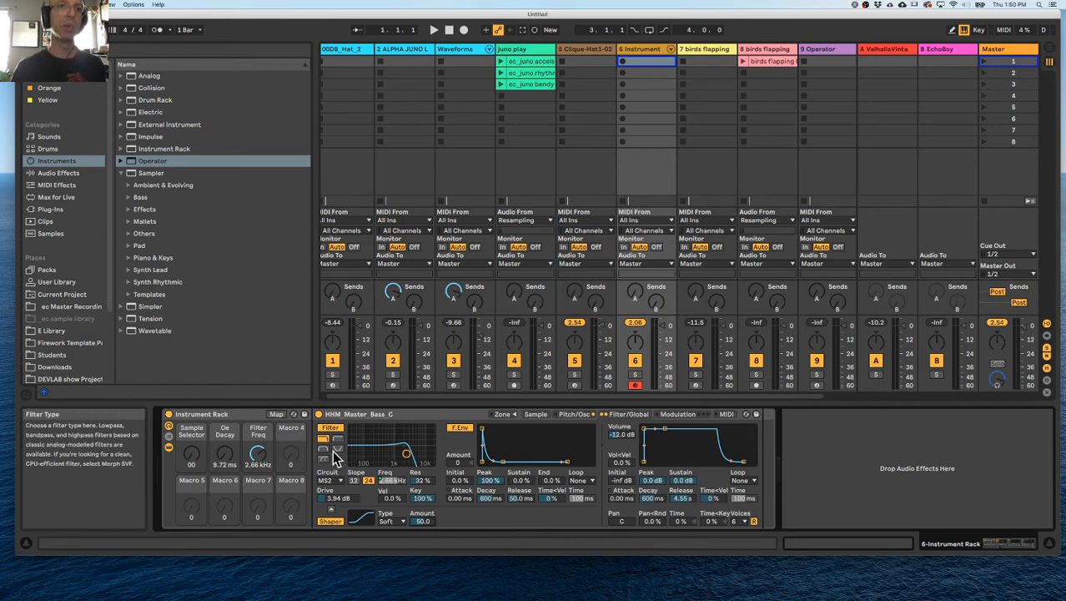
pyautogui.moveTo(331, 499); pyautogui.dragTo(332, 476)
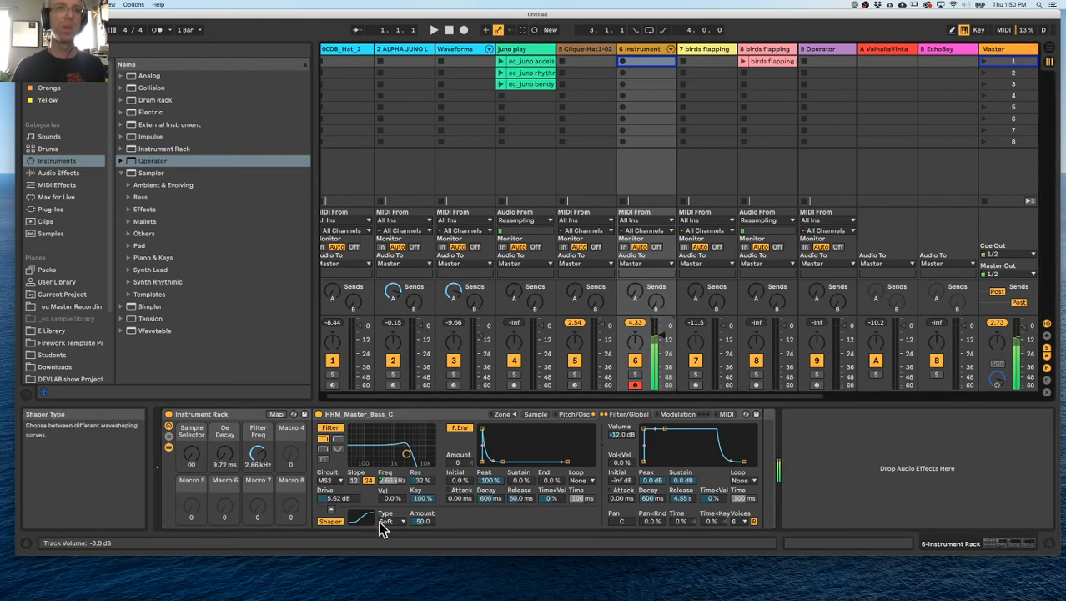
# Set the filter envelope to amount 72 with a 222 ms decay, and retune the filter to 1.29 kHz with 30% resonance
pyautogui.moveTo(406, 454); pyautogui.dragTo(406, 455)
pyautogui.moveTo(257, 458)
pyautogui.mouseDown()
pyautogui.moveTo(257, 476)
pyautogui.moveTo(257, 460)
pyautogui.mouseUp()
pyautogui.click(464, 428)
pyautogui.moveTo(405, 456); pyautogui.dragTo(405, 451)
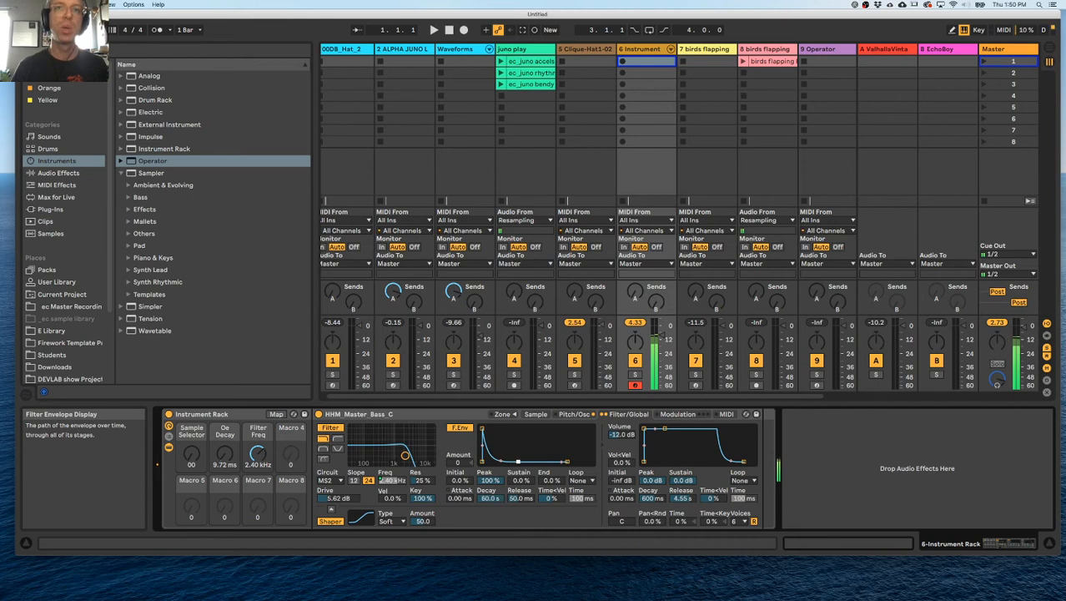
pyautogui.moveTo(518, 461); pyautogui.dragTo(500, 462)
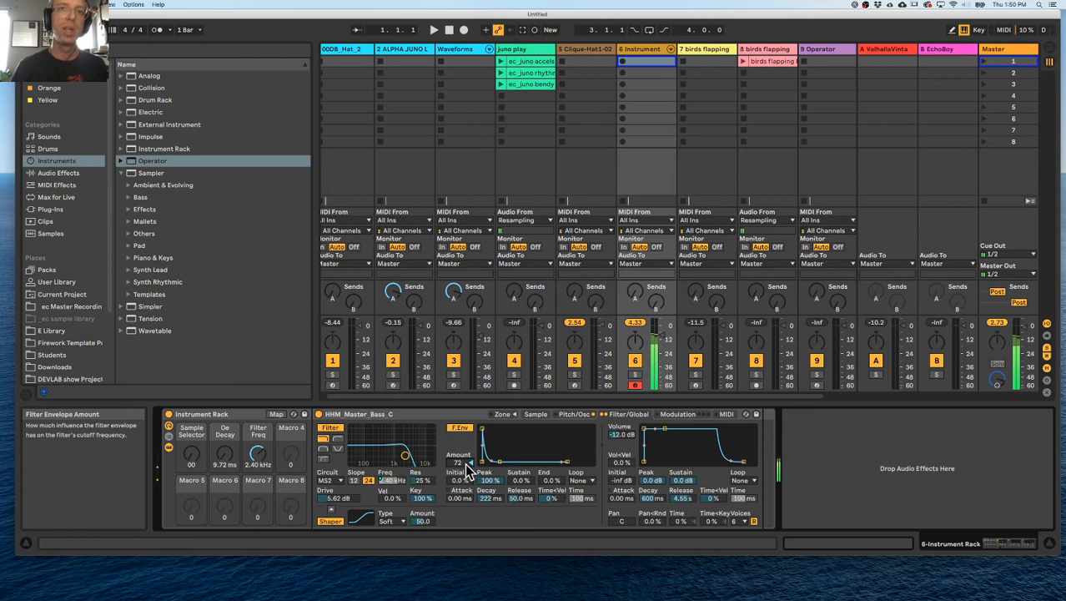
pyautogui.moveTo(258, 454); pyautogui.dragTo(258, 490)
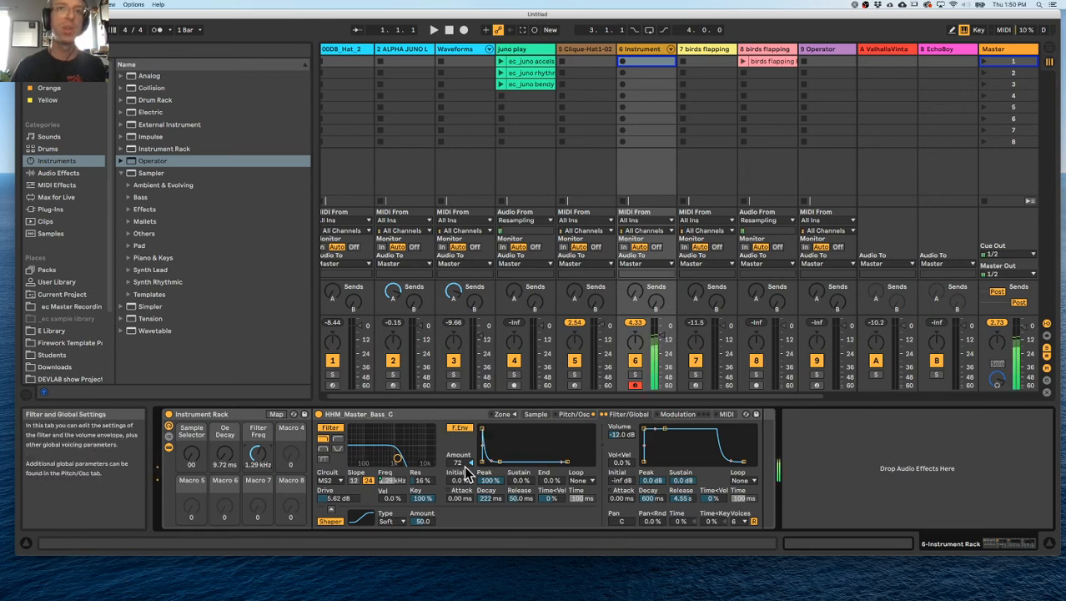
pyautogui.moveTo(397, 458); pyautogui.dragTo(397, 450)
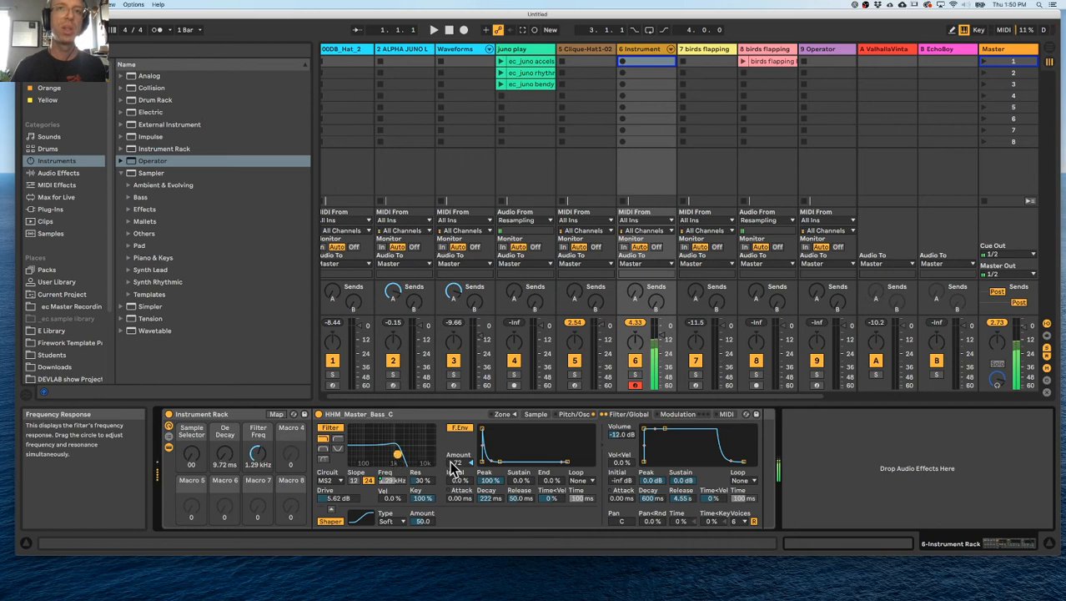
# Give the filter envelope a 94.6 ms attack, 270 ms decay and amount 38, with the filter frequency at 1.05 kHz
pyautogui.moveTo(498, 460); pyautogui.dragTo(506, 429)
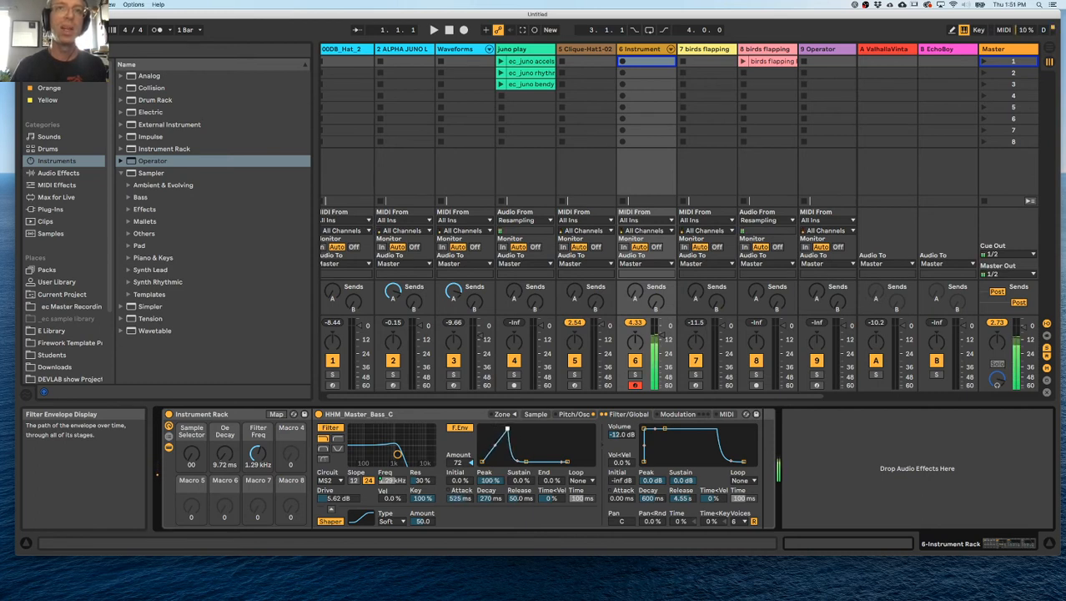
pyautogui.moveTo(256, 457)
pyautogui.mouseDown()
pyautogui.moveTo(256, 400)
pyautogui.moveTo(256, 450)
pyautogui.mouseUp()
pyautogui.moveTo(509, 431); pyautogui.dragTo(500, 431)
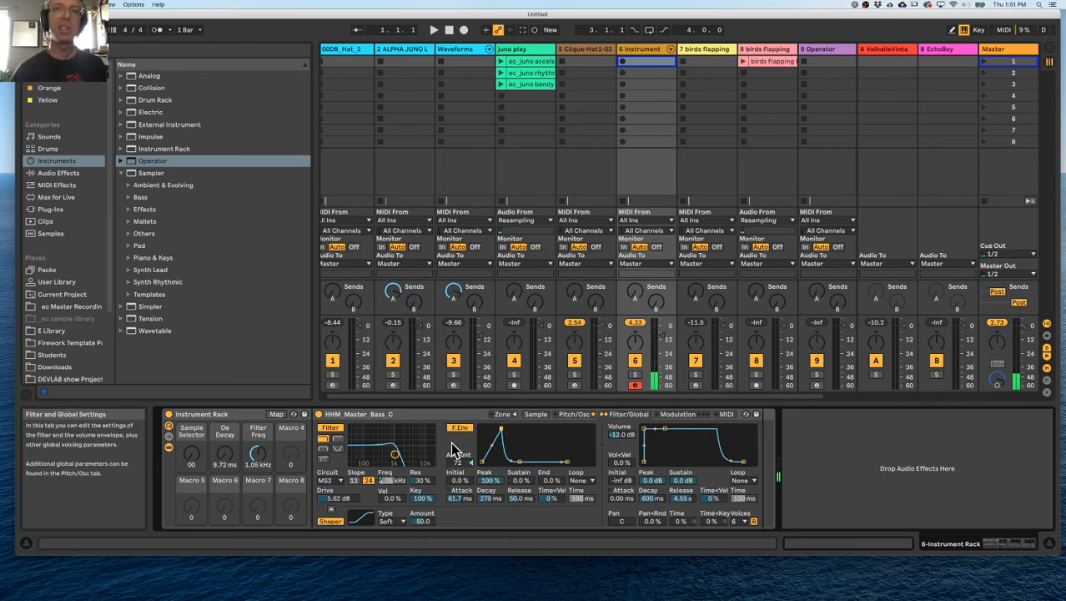
pyautogui.moveTo(501, 431); pyautogui.dragTo(502, 429)
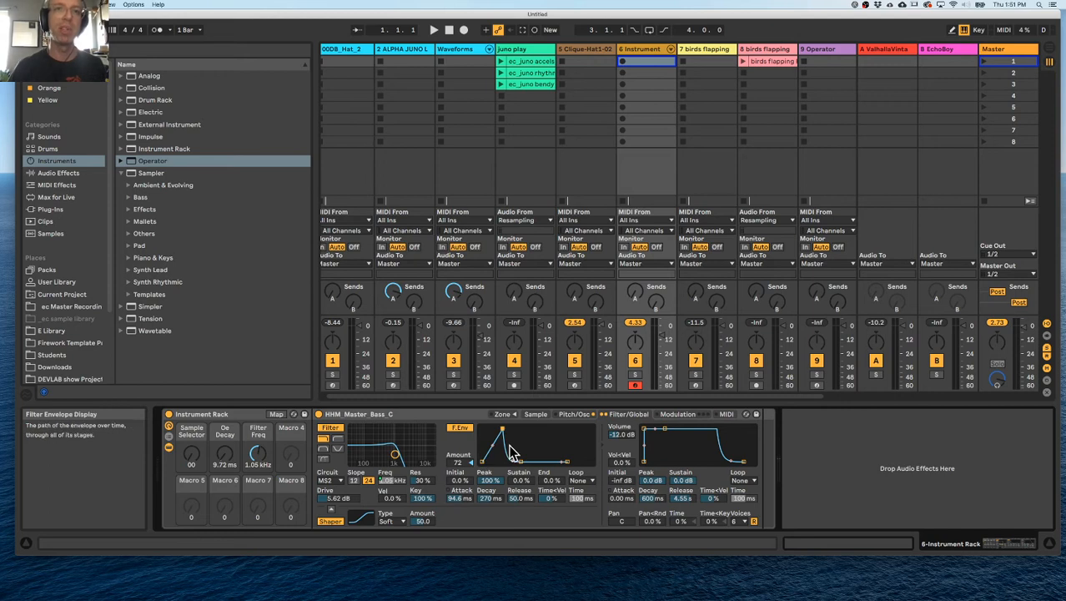
pyautogui.moveTo(458, 461); pyautogui.dragTo(458, 509)
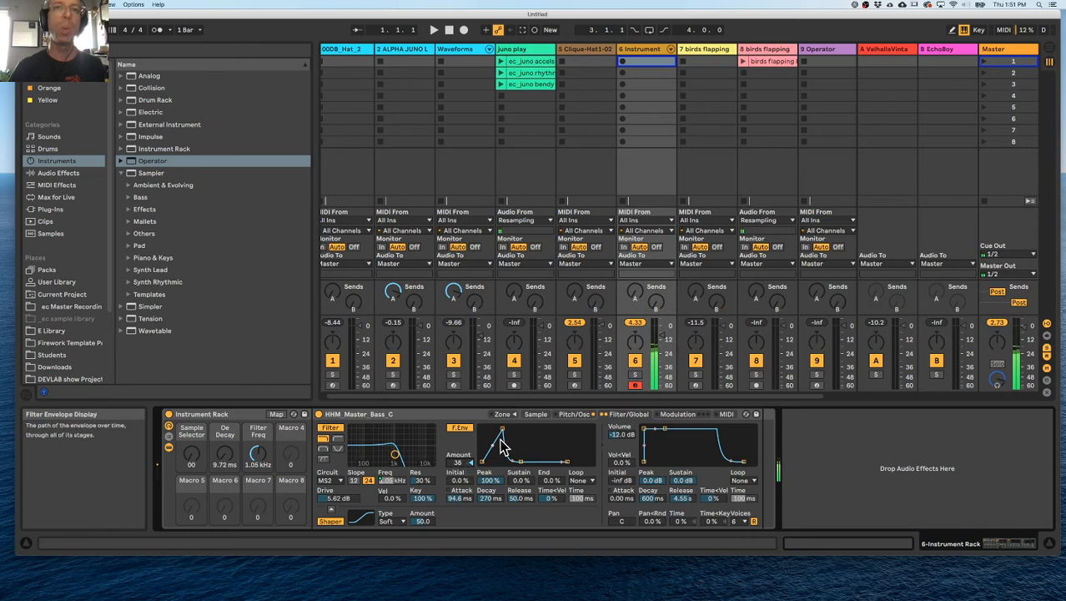
# Raise the filter envelope's sustain to 73% with a 342 ms attack and 584 ms decay, and set its loop mode to Beat
pyautogui.moveTo(519, 461)
pyautogui.mouseDown()
pyautogui.moveTo(523, 428)
pyautogui.moveTo(506, 428)
pyautogui.moveTo(528, 445)
pyautogui.mouseUp()
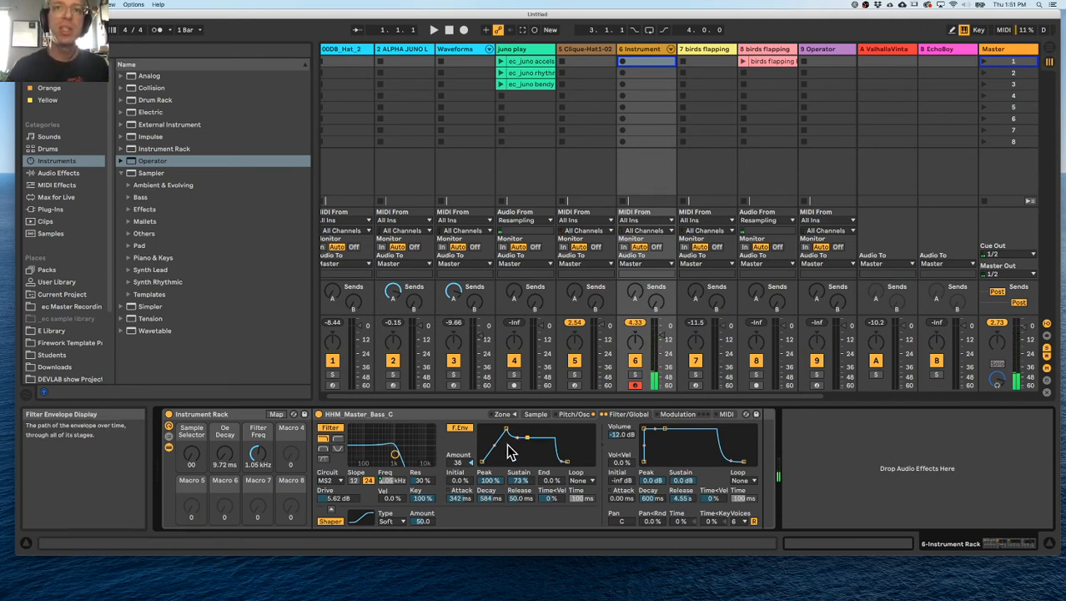
pyautogui.click(582, 484)
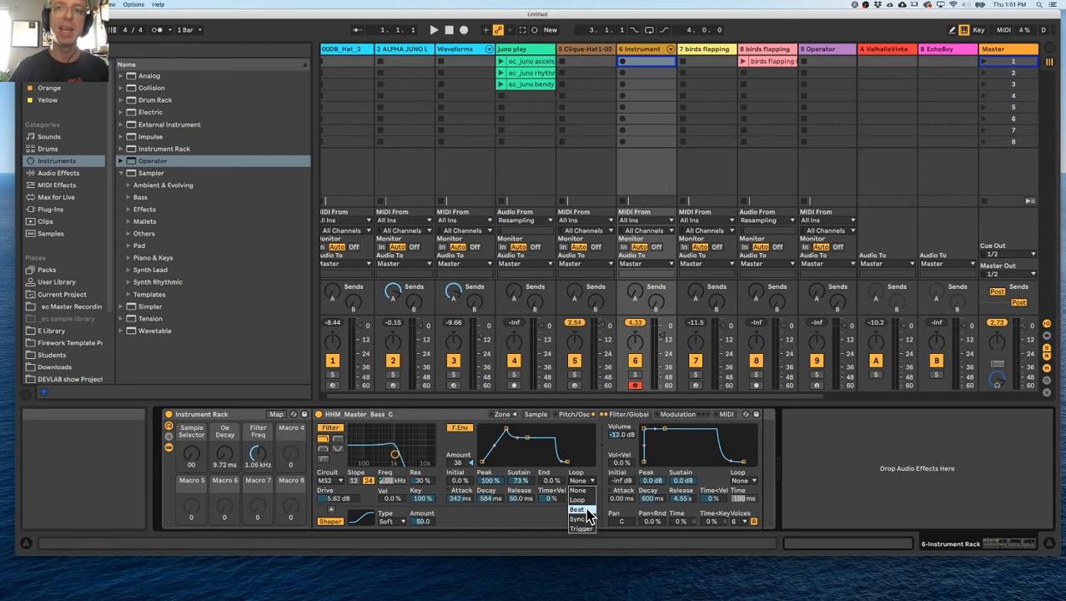
pyautogui.click(588, 509)
# Reshape the filter envelope with 0 ms attack, 0% sustain and amount 72, and sweep the filter frequency down to 661 Hz
pyautogui.moveTo(506, 431); pyautogui.dragTo(519, 457)
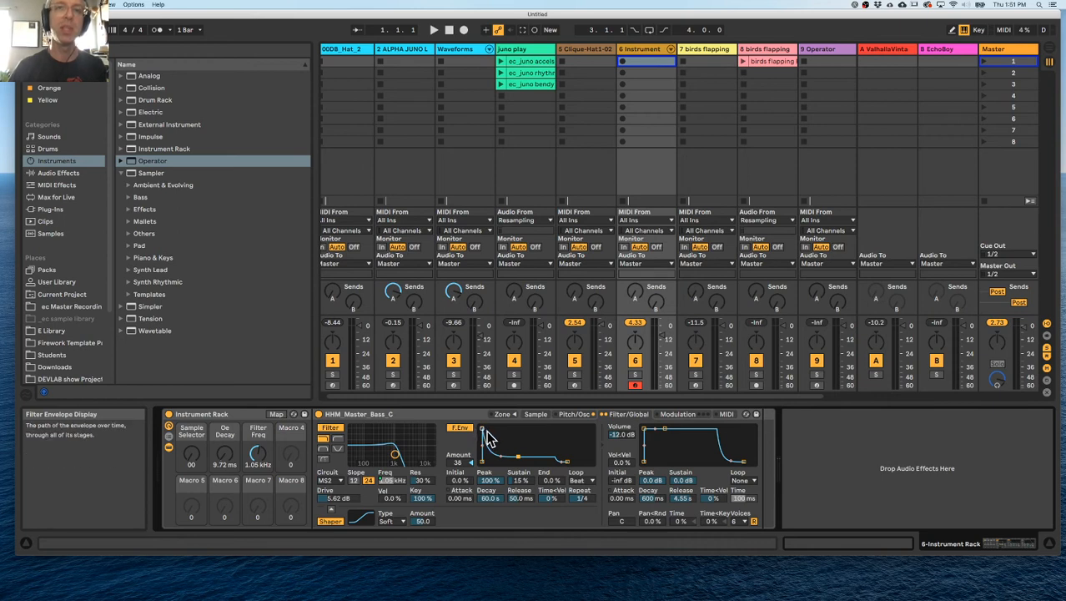
pyautogui.moveTo(521, 458); pyautogui.dragTo(523, 473)
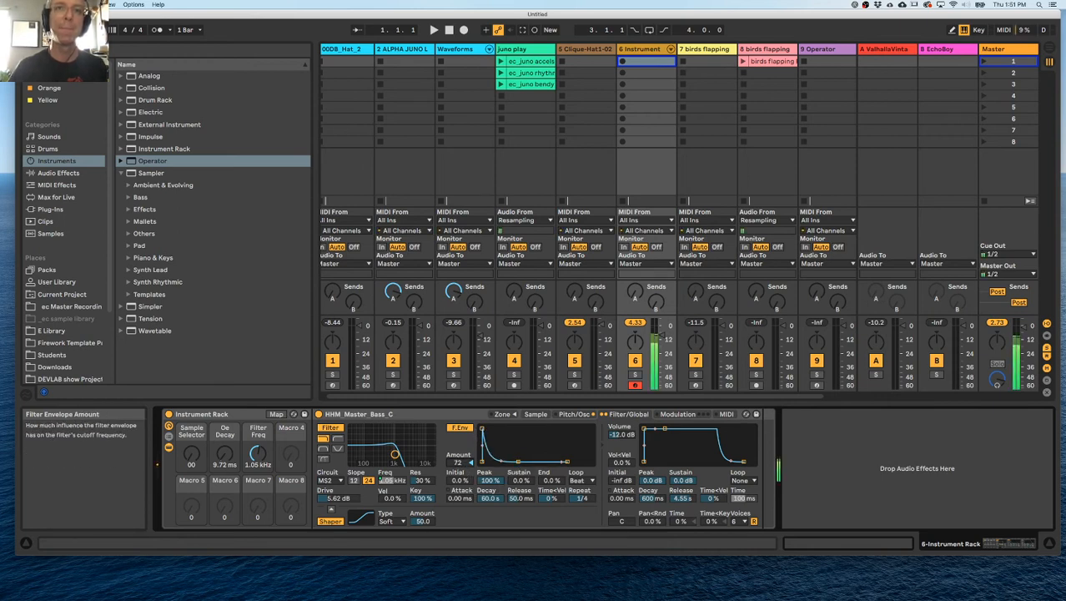
pyautogui.moveTo(481, 429); pyautogui.dragTo(489, 428)
pyautogui.moveTo(257, 458); pyautogui.dragTo(256, 501)
pyautogui.moveTo(256, 461); pyautogui.dragTo(256, 428)
pyautogui.moveTo(488, 429); pyautogui.dragTo(481, 429)
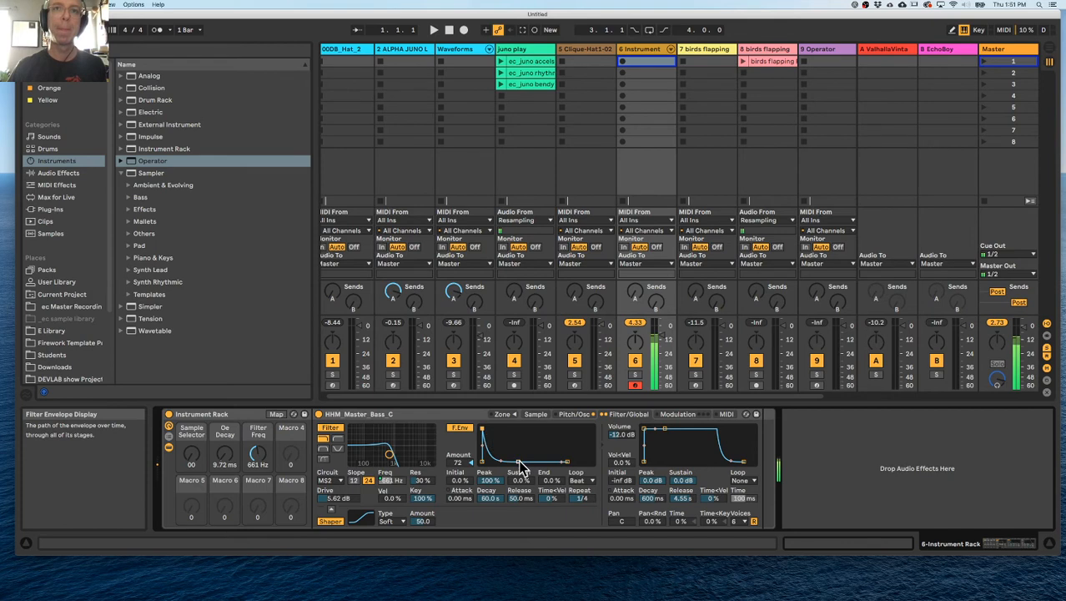
# Set the filter envelope's decay to 1.25 s and review its loop mode options, keeping Beat
pyautogui.moveTo(492, 498)
pyautogui.mouseDown()
pyautogui.moveTo(491, 534)
pyautogui.moveTo(491, 484)
pyautogui.mouseUp()
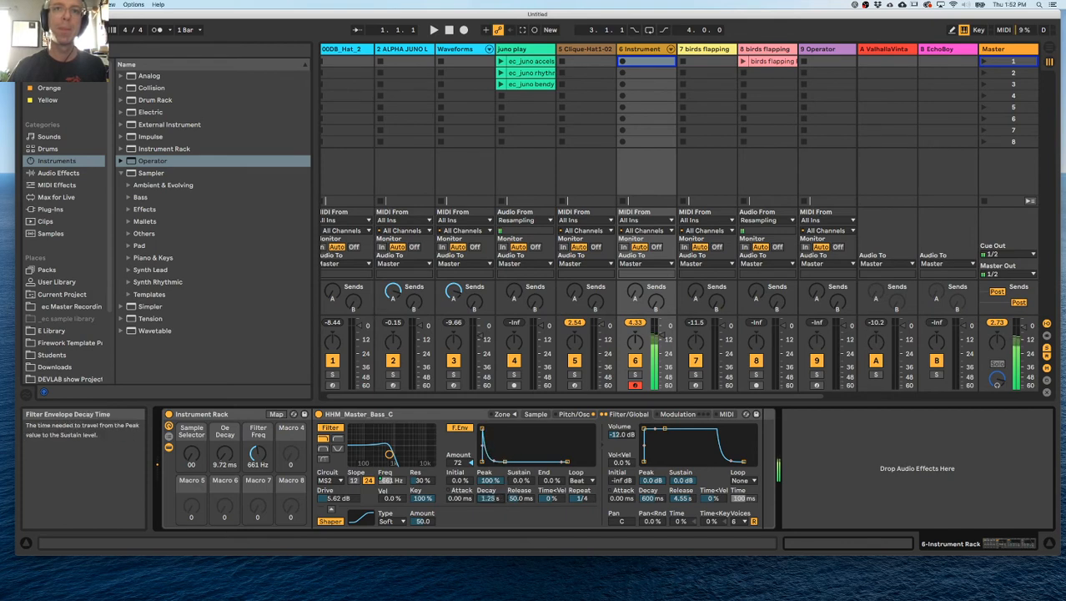
pyautogui.click(580, 483)
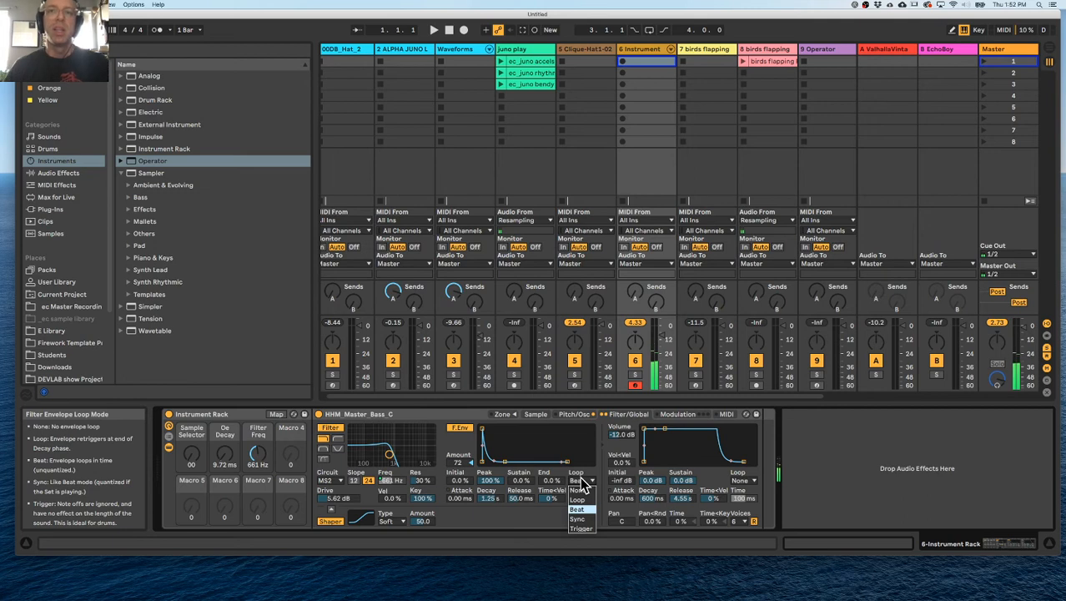
pyautogui.click(583, 485)
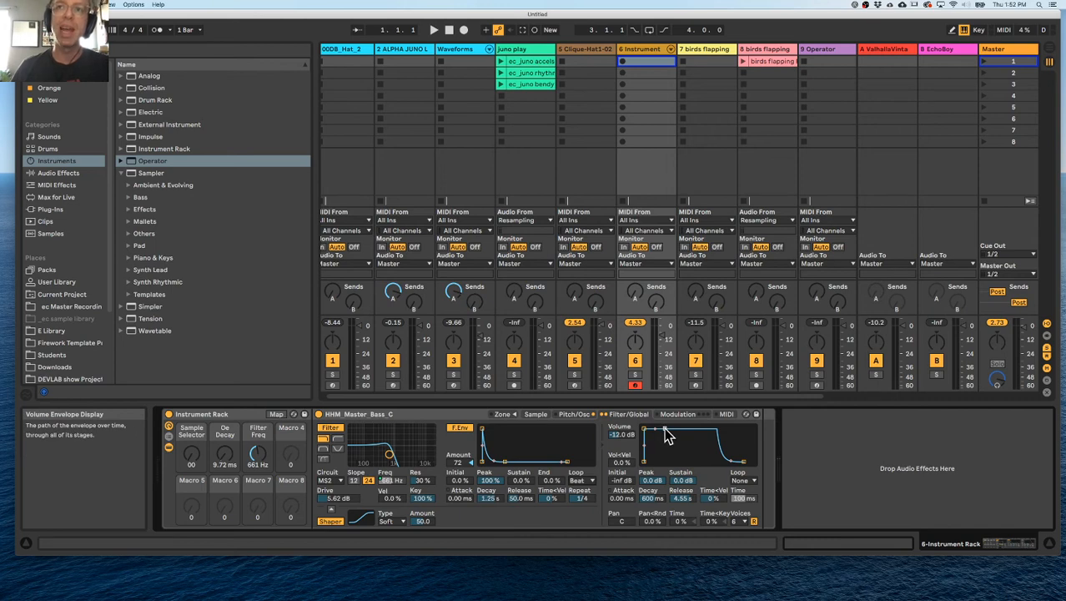
# Try different volume envelope shapes, ending with 0 ms attack, 1.26 s decay and -23 dB sustain
pyautogui.moveTo(665, 428); pyautogui.dragTo(660, 456)
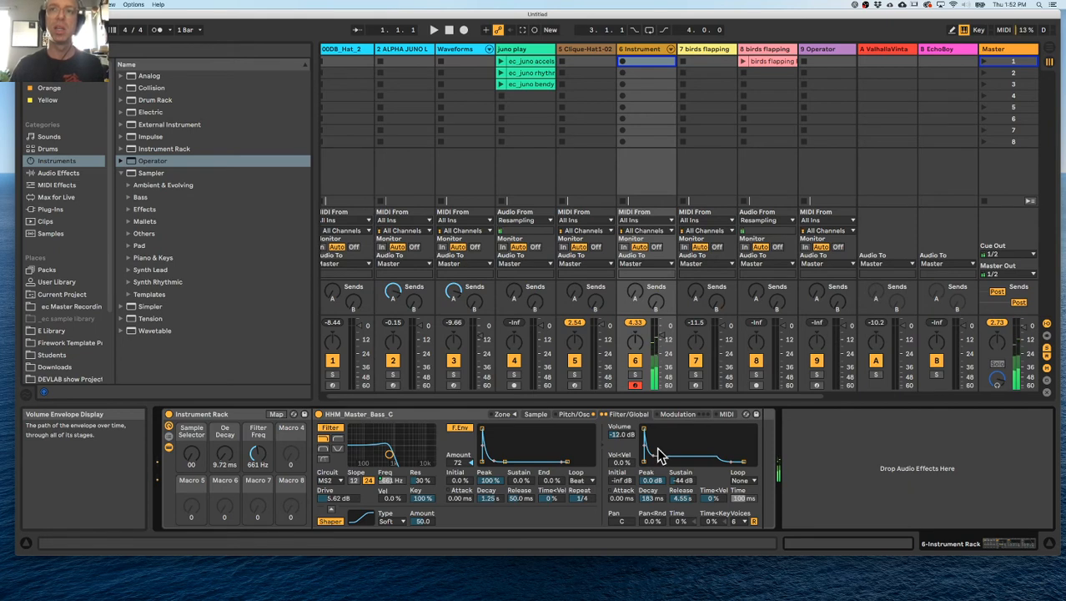
pyautogui.moveTo(662, 456); pyautogui.dragTo(670, 428)
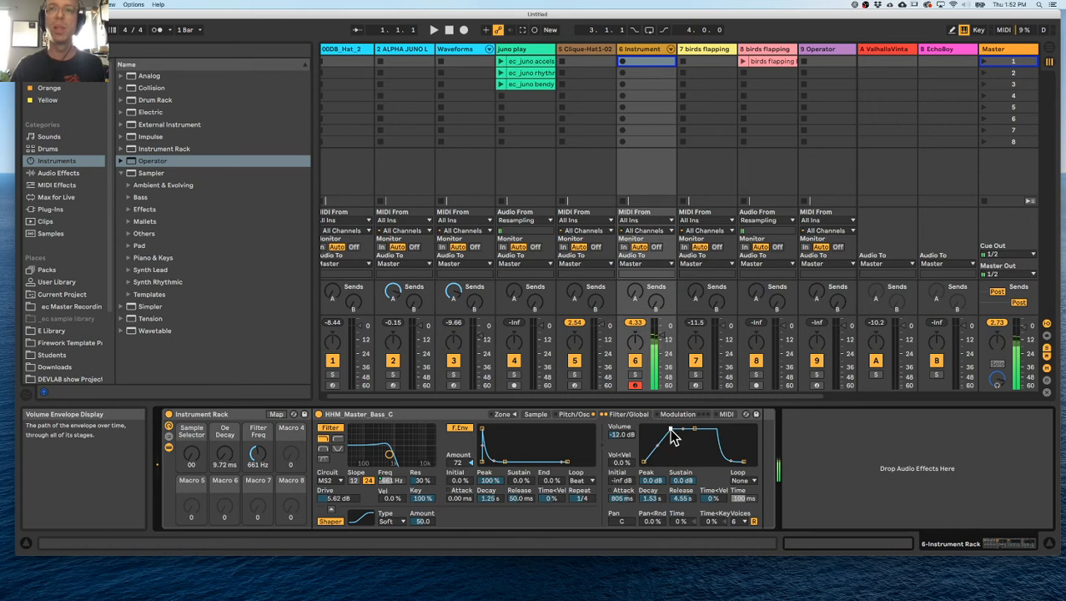
pyautogui.moveTo(670, 428)
pyautogui.mouseDown()
pyautogui.moveTo(644, 428)
pyautogui.moveTo(667, 442)
pyautogui.mouseUp()
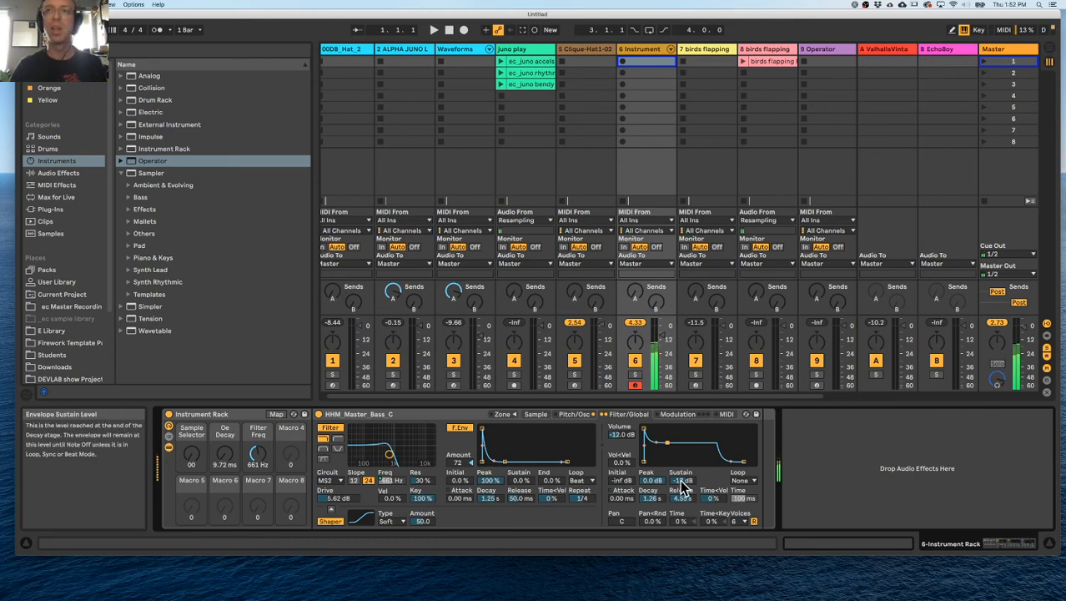
pyautogui.moveTo(667, 442); pyautogui.dragTo(667, 445)
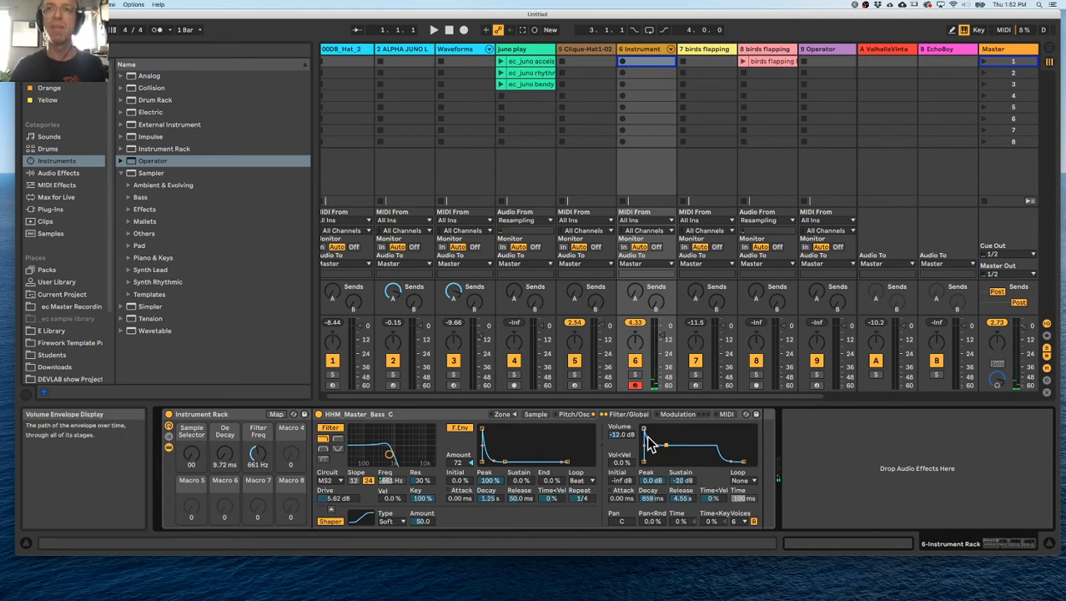
pyautogui.moveTo(665, 451); pyautogui.dragTo(662, 449)
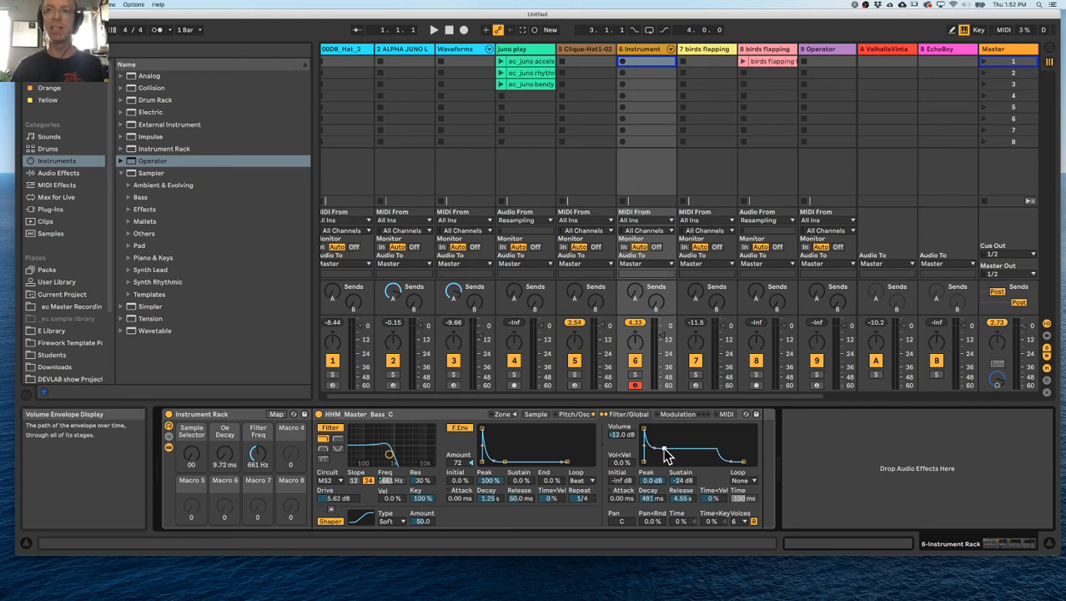
pyautogui.moveTo(665, 454); pyautogui.dragTo(669, 448)
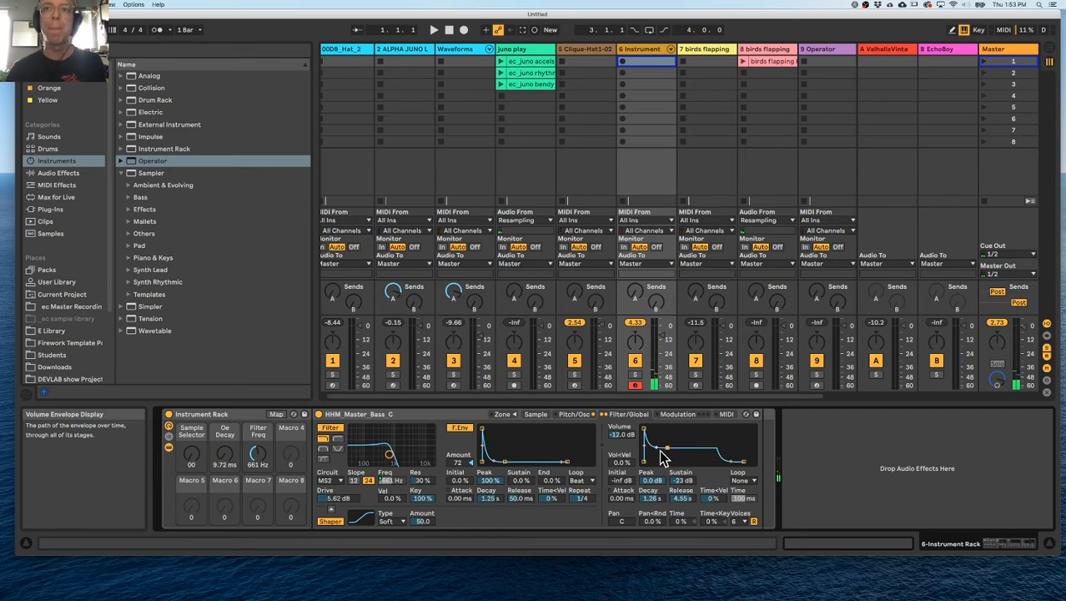
# Enable the Aux envelope in the modulation settings with an 18.8 s decay and assign its destination A to Filter Morph
pyautogui.click(677, 414)
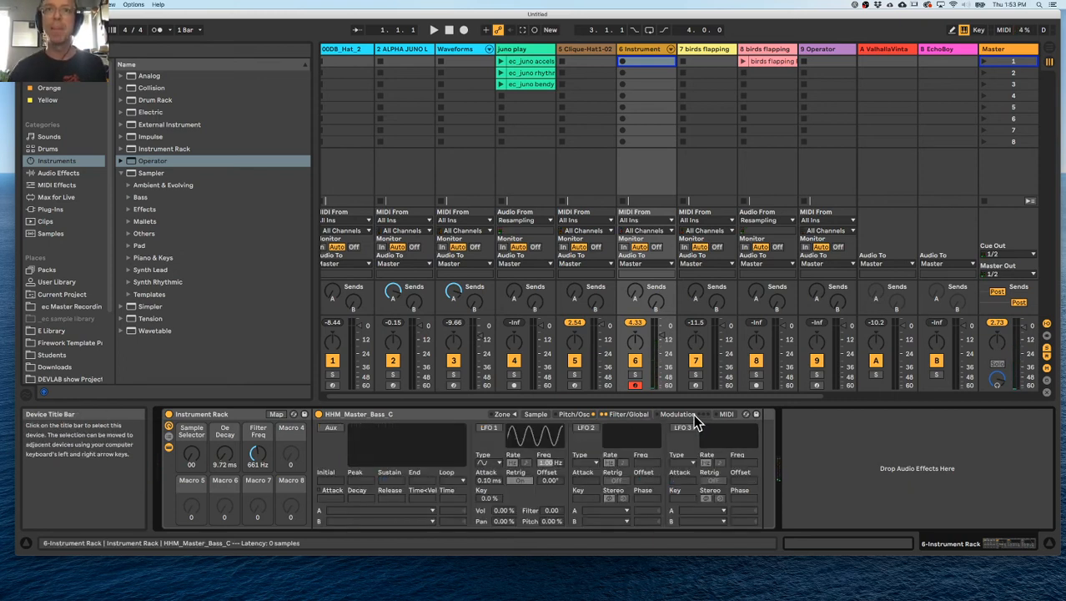
pyautogui.click(331, 428)
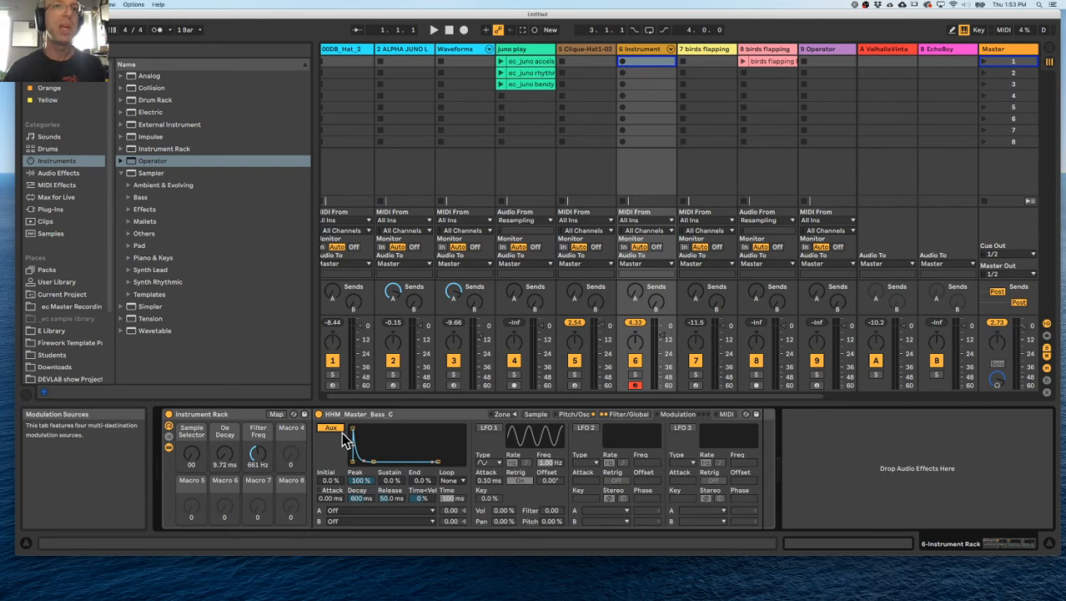
pyautogui.moveTo(374, 469); pyautogui.dragTo(383, 461)
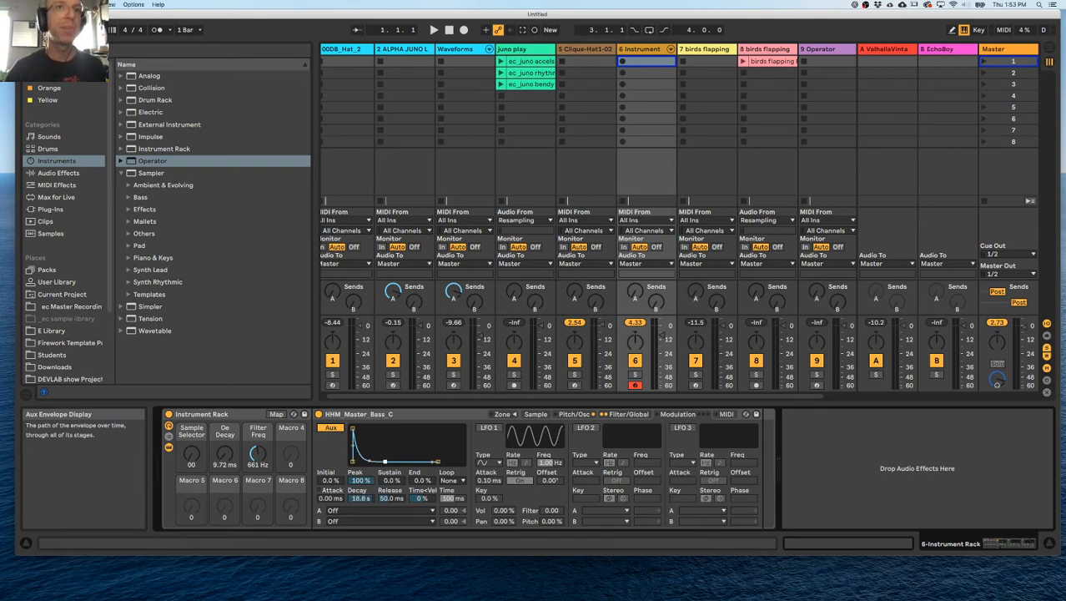
pyautogui.click(341, 515)
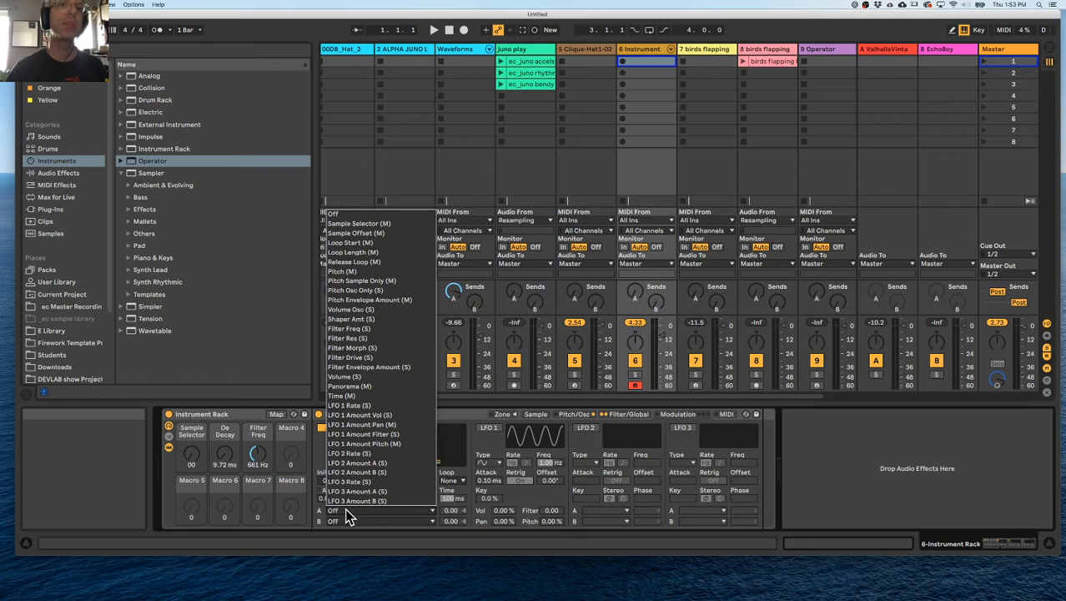
pyautogui.click(390, 347)
# Return to the filter settings, switch the filter to the Morph type and sweep the morph to 42 hp/no
pyautogui.click(576, 414)
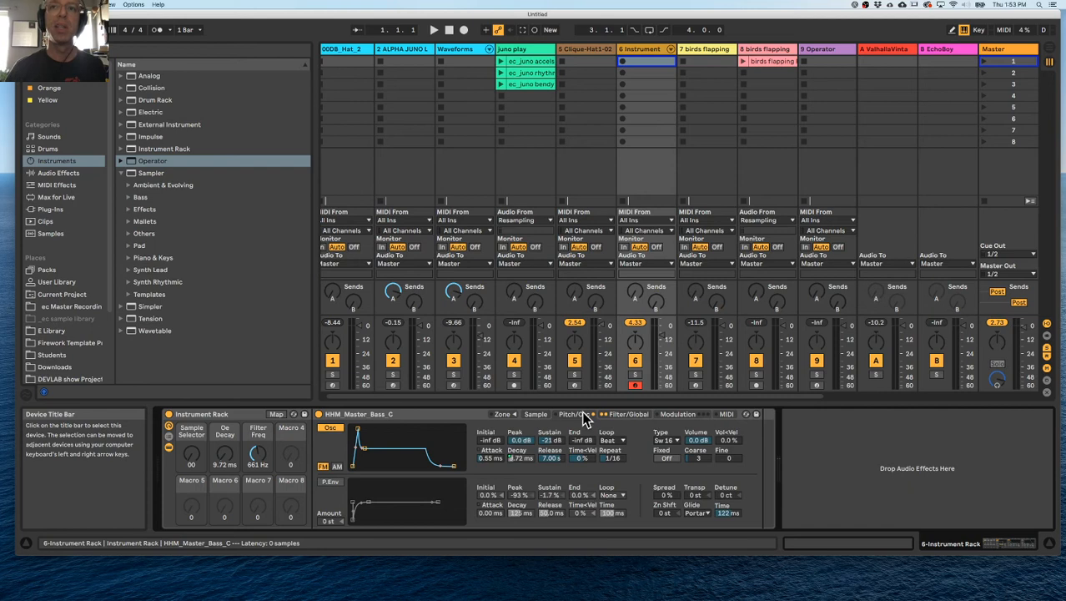
pyautogui.click(619, 414)
pyautogui.click(324, 459)
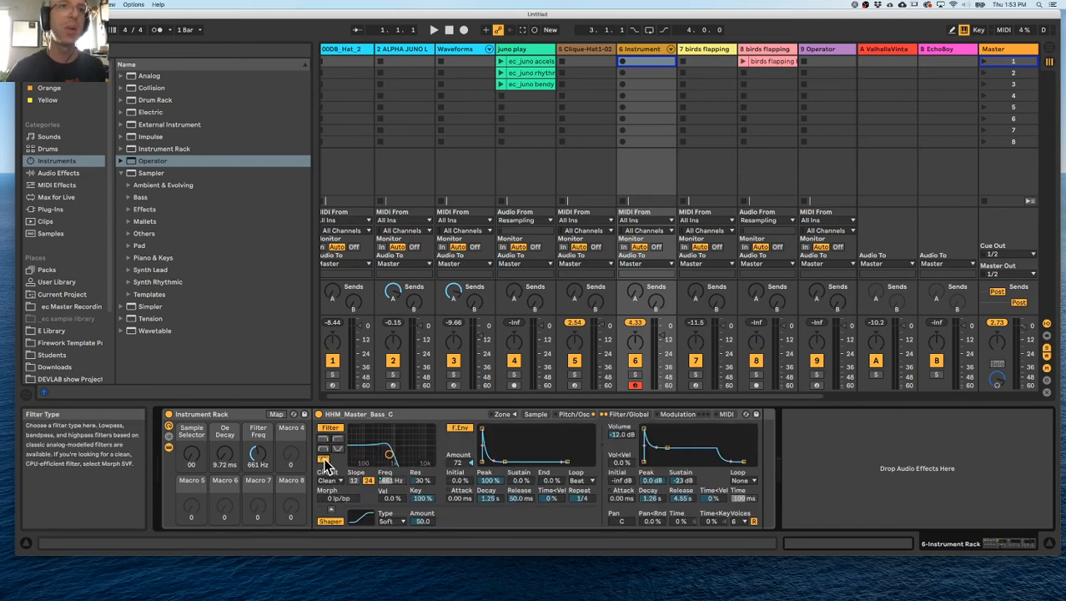
pyautogui.moveTo(342, 499); pyautogui.dragTo(342, 467)
pyautogui.moveTo(342, 505); pyautogui.dragTo(342, 508)
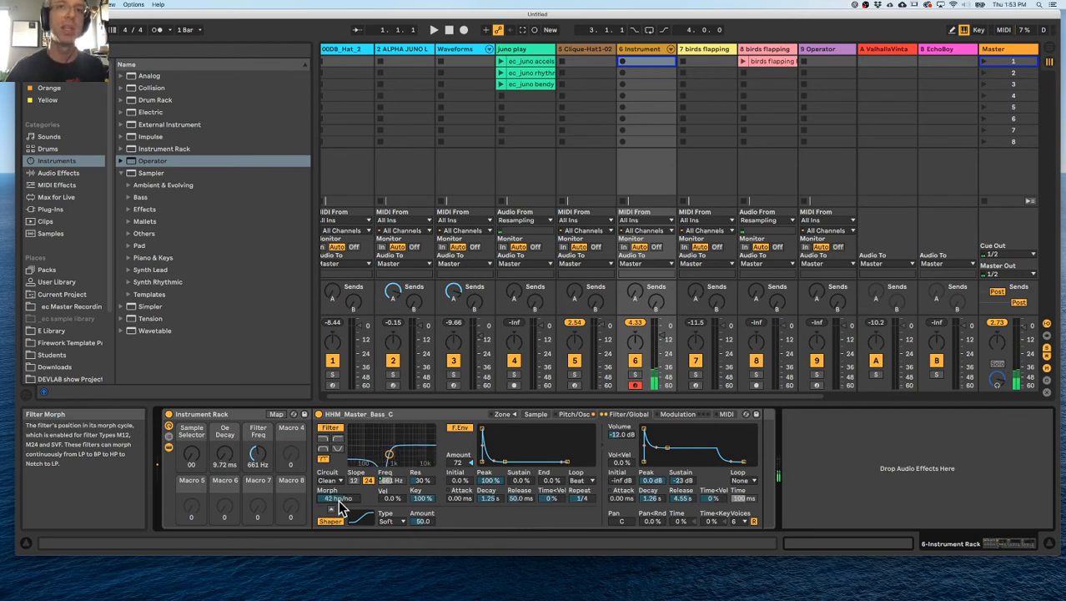
# With the filter envelope off, sweep the filter morph to 100 and back down, and raise the volume envelope's sustain
pyautogui.moveTo(338, 504); pyautogui.dragTo(338, 467)
pyautogui.moveTo(340, 504); pyautogui.dragTo(340, 488)
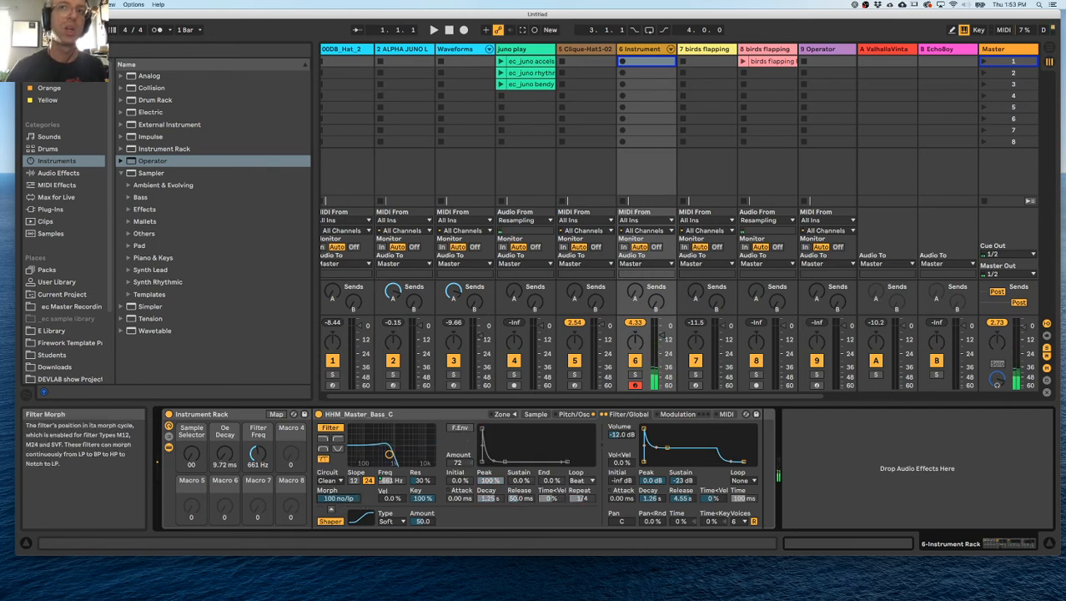
pyautogui.moveTo(667, 449)
pyautogui.mouseDown()
pyautogui.moveTo(671, 431)
pyautogui.moveTo(667, 440)
pyautogui.mouseUp()
pyautogui.moveTo(343, 498); pyautogui.dragTo(342, 542)
# Set the Aux envelope's Filter Morph modulation amount to 100 and its attack to 5.53 s
pyautogui.click(678, 414)
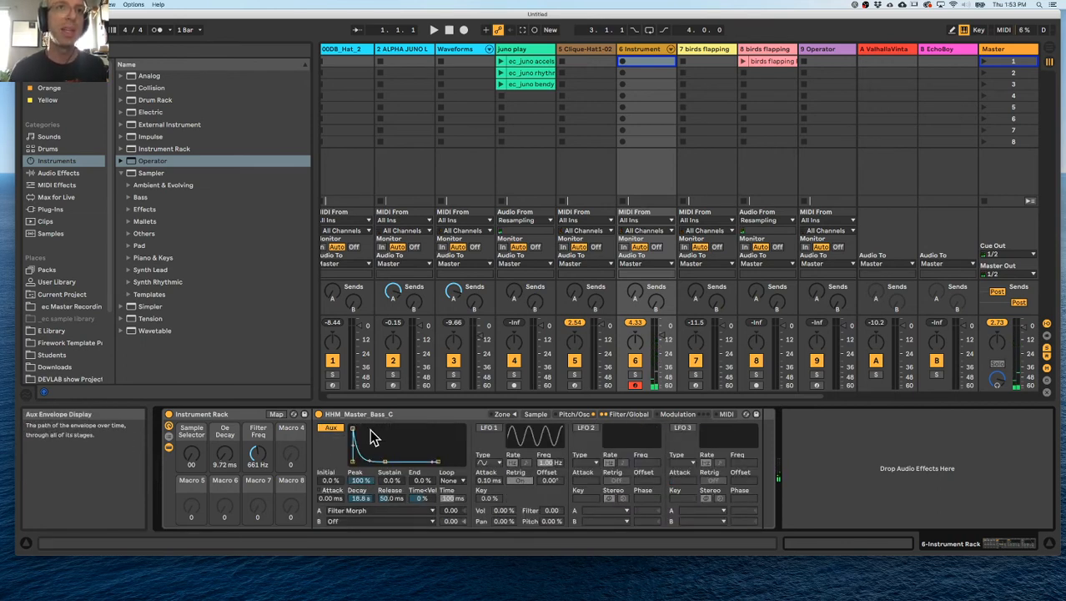
pyautogui.moveTo(448, 511); pyautogui.dragTo(451, 475)
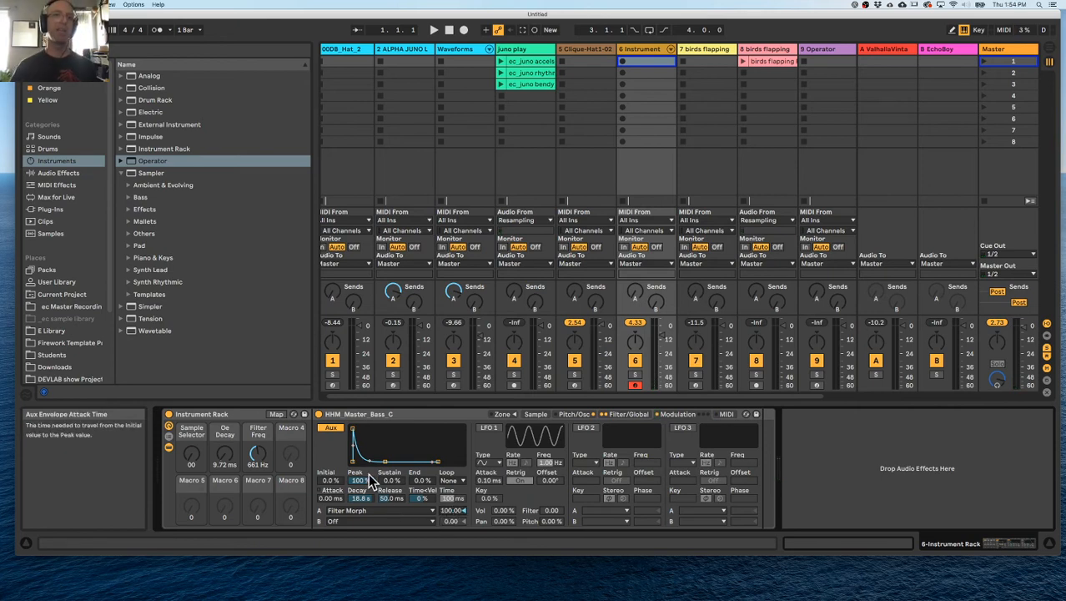
pyautogui.moveTo(334, 497); pyautogui.dragTo(333, 426)
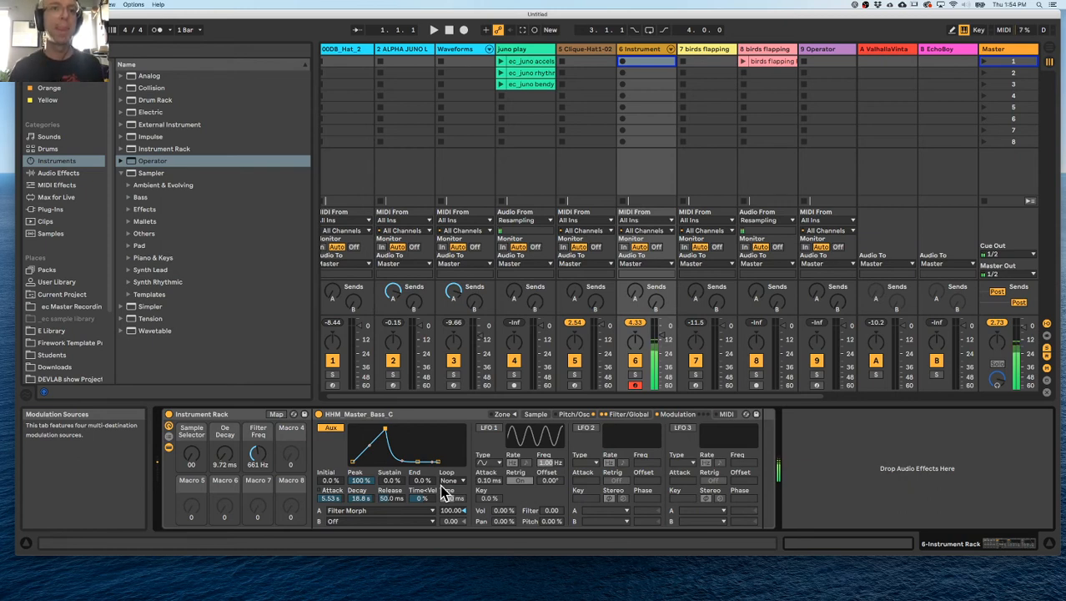
# Enable LFO 1 in Sampler's modulation settings and load Simpler onto a new track for comparison
pyautogui.click(490, 428)
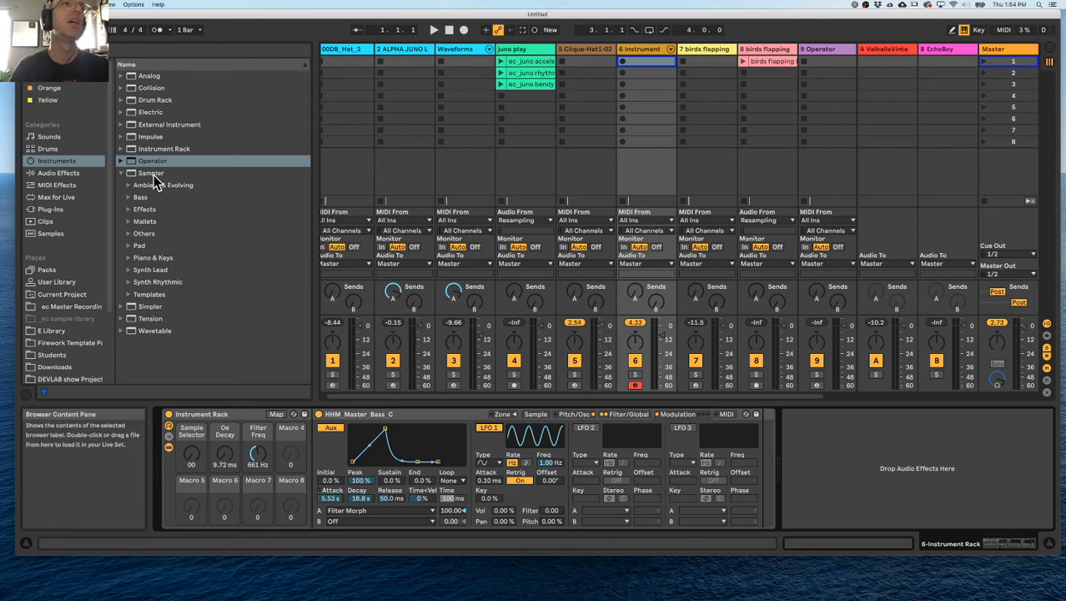
pyautogui.click(133, 307)
pyautogui.moveTo(581, 123); pyautogui.dragTo(826, 62)
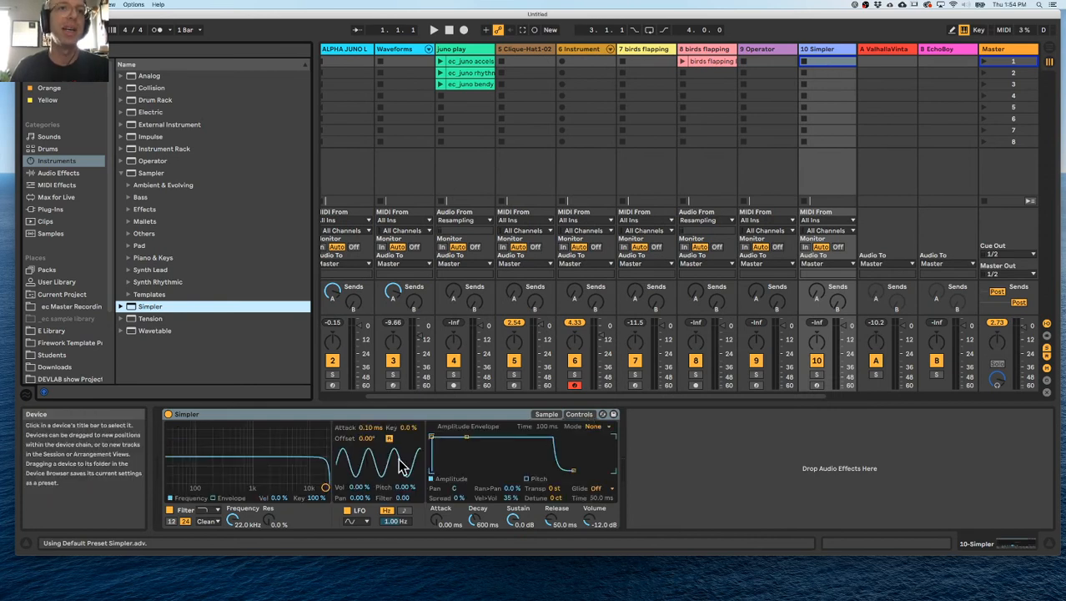
# Set Simpler's LFO volume modulation to 3.12%, look at the Operator track and return to the 6 Instrument track
pyautogui.moveTo(359, 487); pyautogui.dragTo(359, 480)
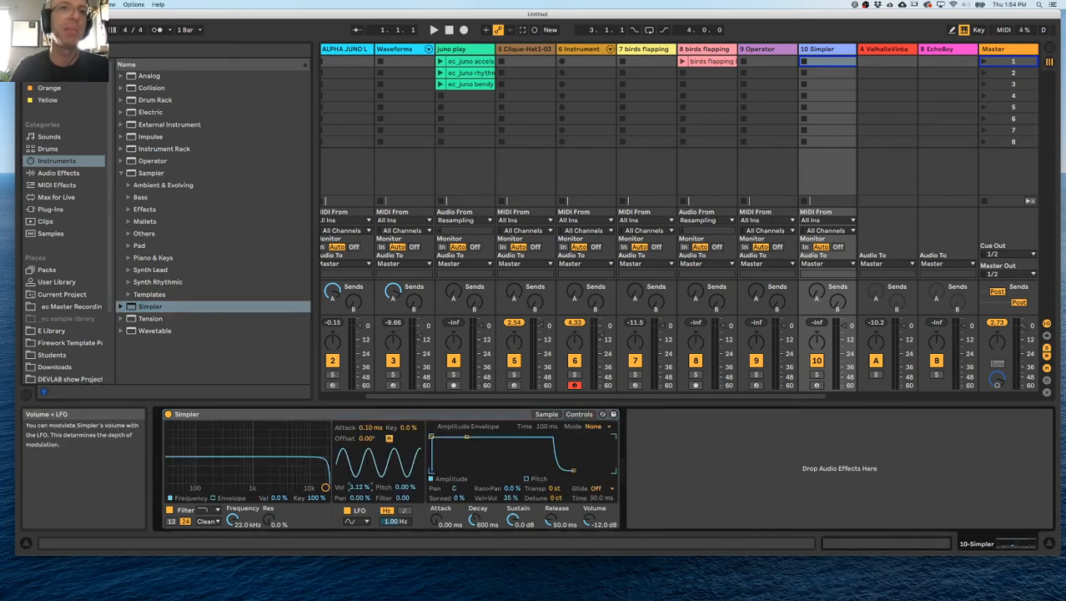
pyautogui.click(772, 48)
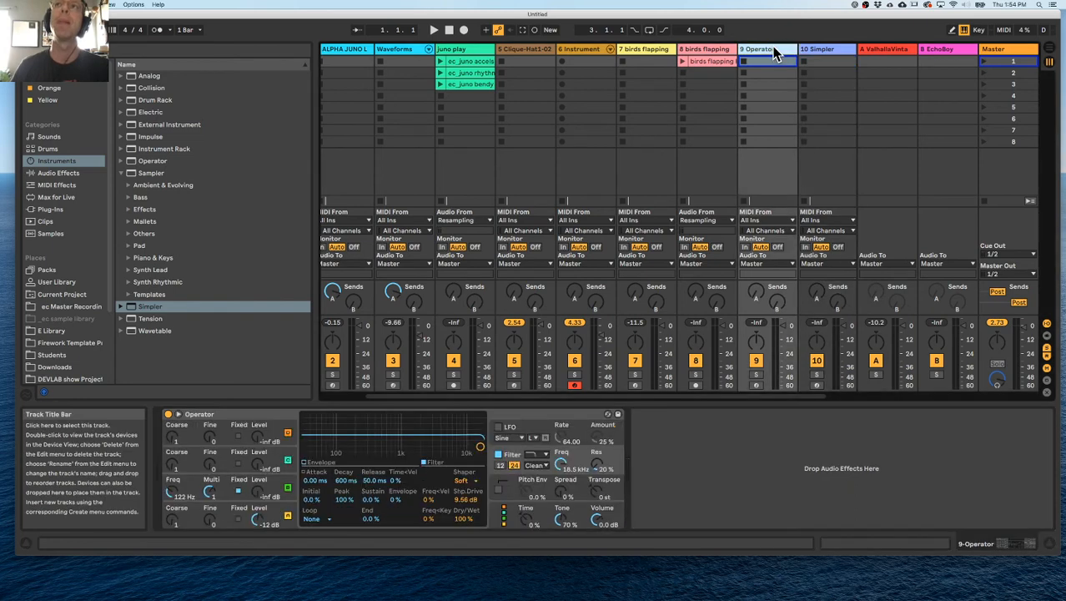
pyautogui.click(597, 48)
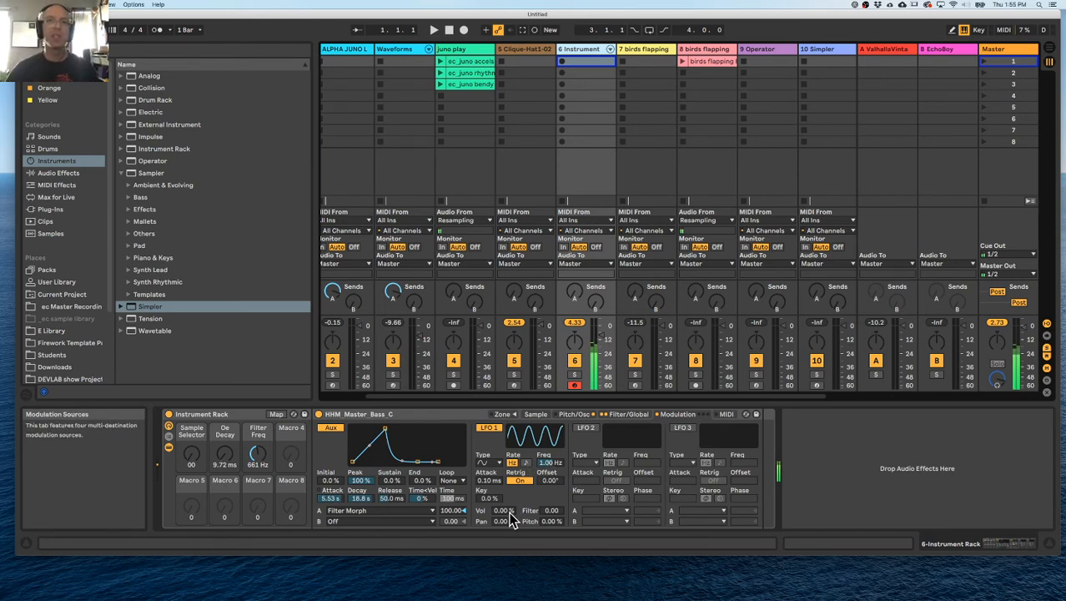
# Try LFO 1's volume modulation at about 77% and some filter modulation, resetting each to 0
pyautogui.moveTo(505, 511); pyautogui.dragTo(505, 451)
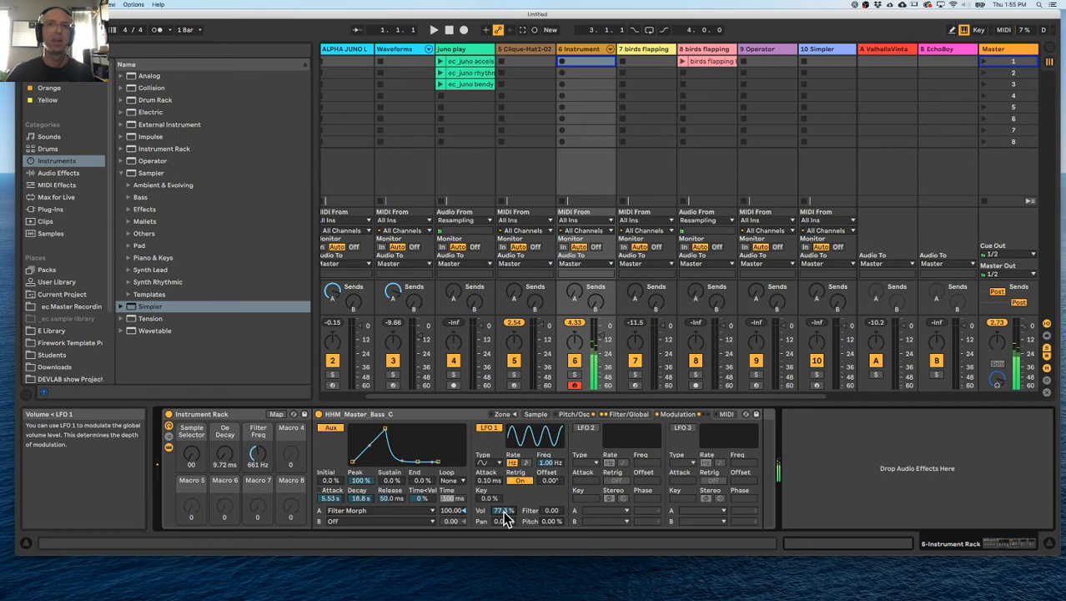
pyautogui.moveTo(504, 510); pyautogui.dragTo(504, 570)
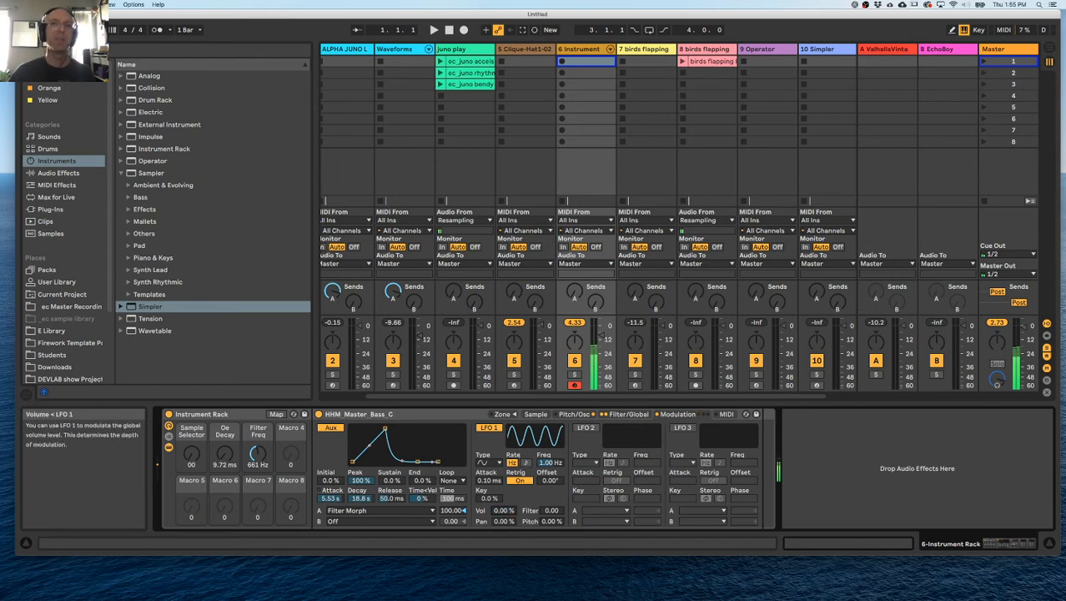
pyautogui.scroll(1, 550, 517)
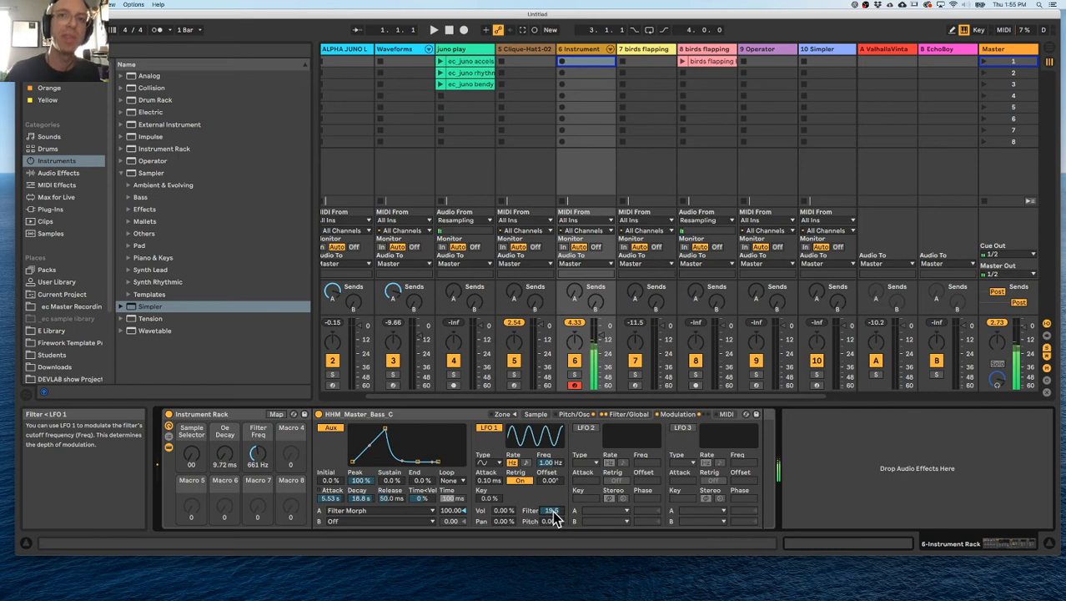
pyautogui.moveTo(553, 511); pyautogui.dragTo(554, 572)
# Try LFO 1's pan modulation at 84.4%, reset it to 0, and set its pitch modulation to 1.56%
pyautogui.moveTo(503, 521); pyautogui.dragTo(503, 460)
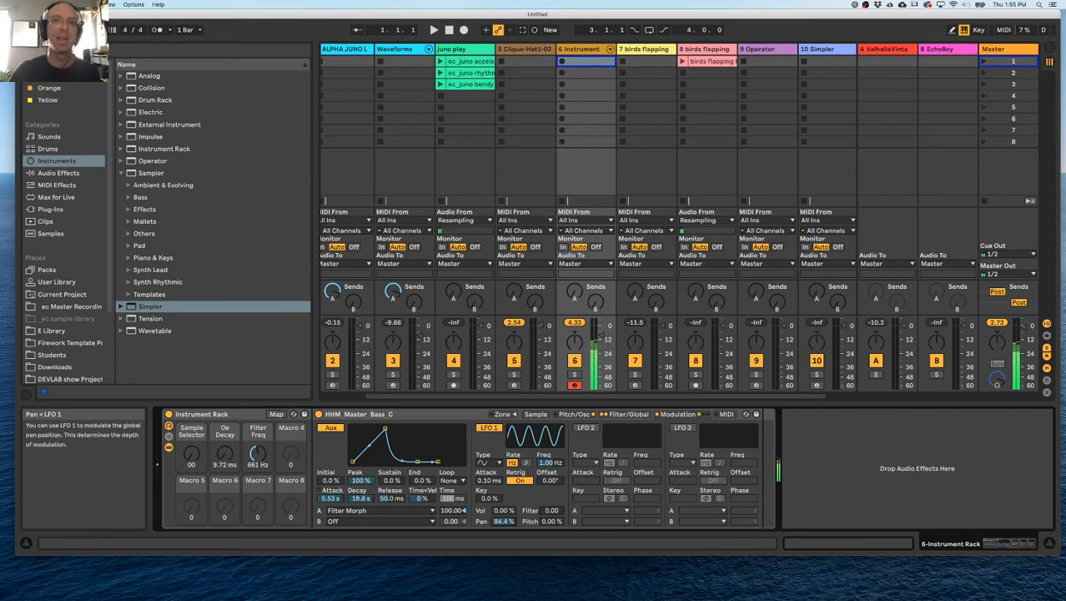
pyautogui.moveTo(552, 521)
pyautogui.mouseDown()
pyautogui.moveTo(504, 551)
pyautogui.moveTo(505, 573)
pyautogui.moveTo(552, 516)
pyautogui.mouseUp()
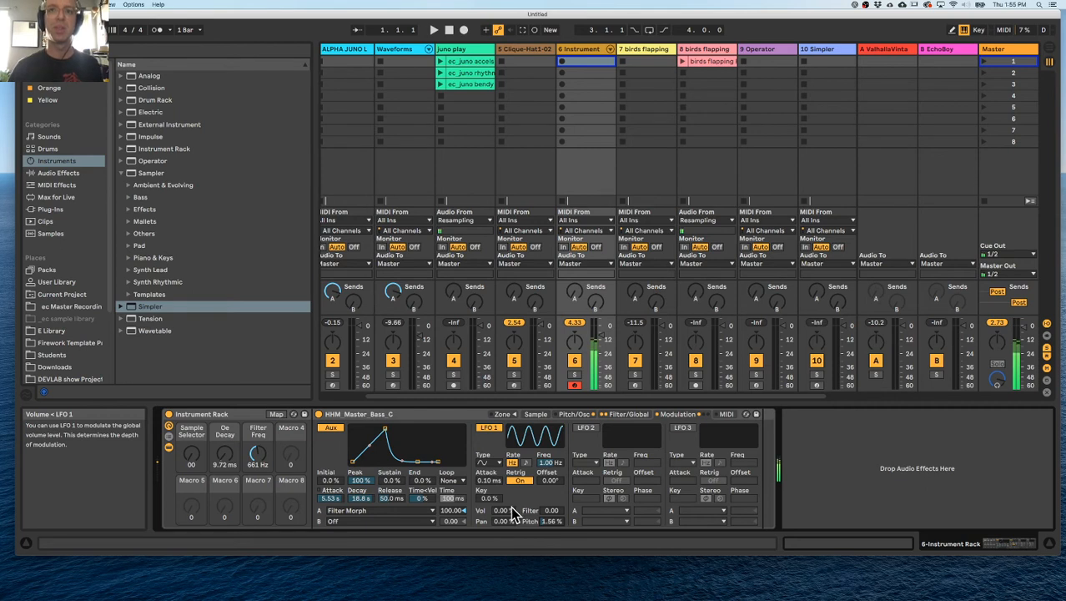
# Enable LFO 2, look through its destination A options, and toggle its rate to tempo sync and back to Hz
pyautogui.click(587, 429)
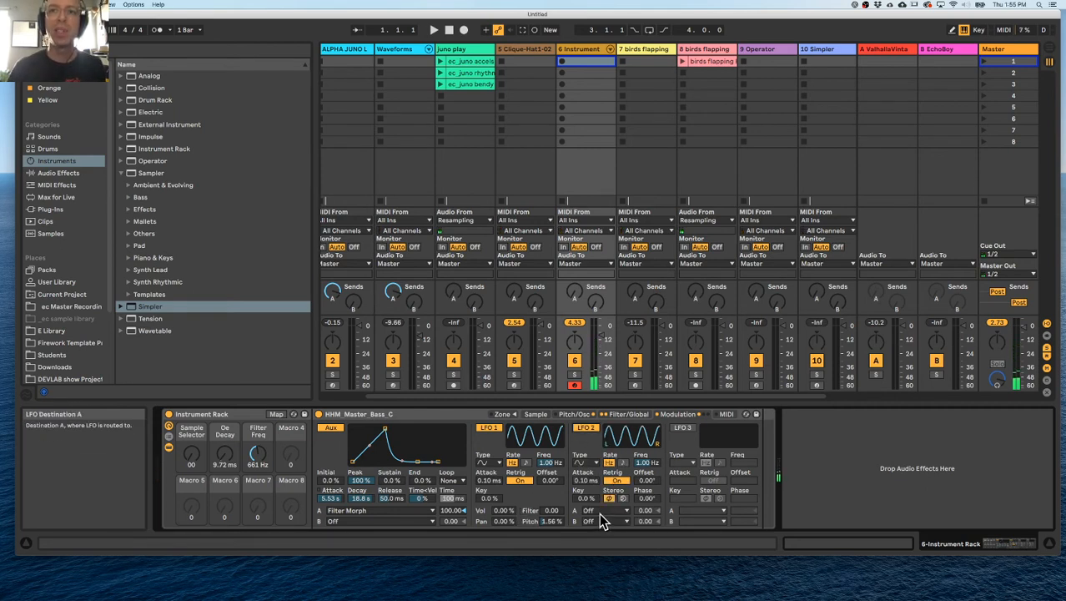
pyautogui.click(600, 510)
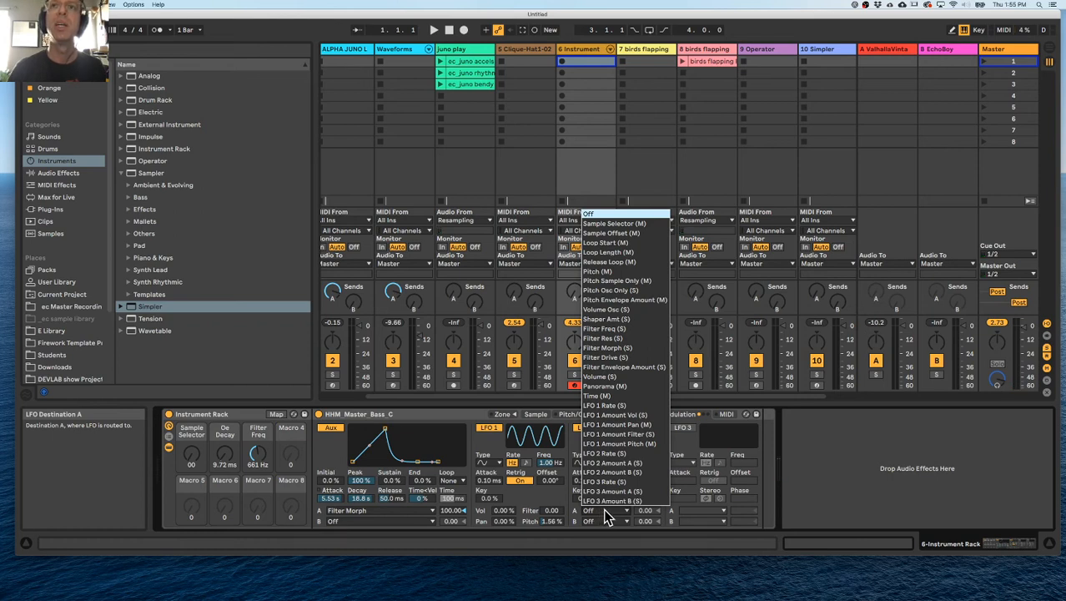
pyautogui.click(607, 516)
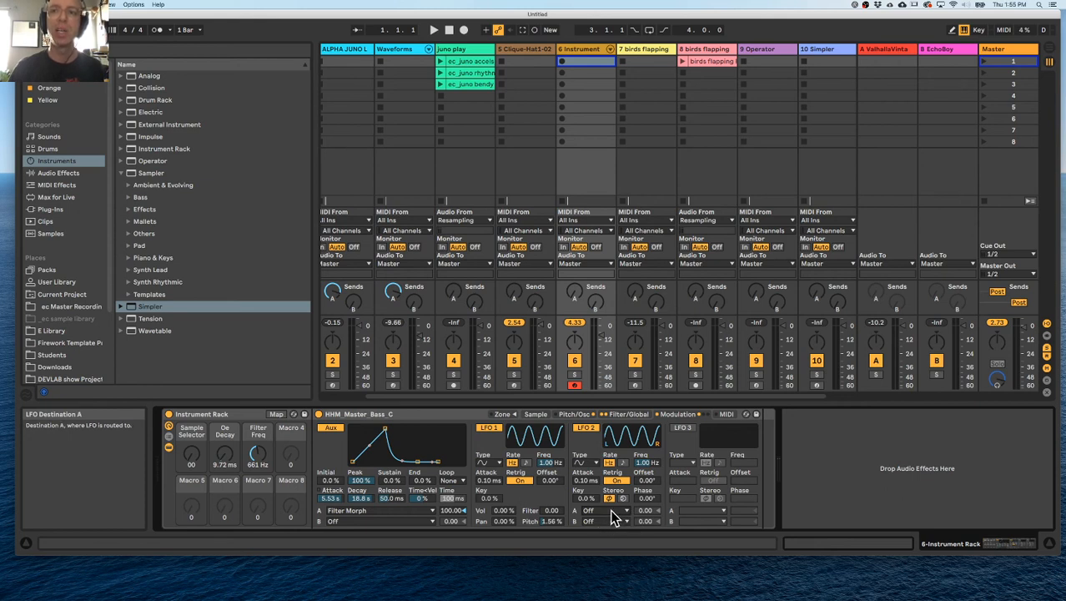
pyautogui.click(621, 462)
pyautogui.click(611, 463)
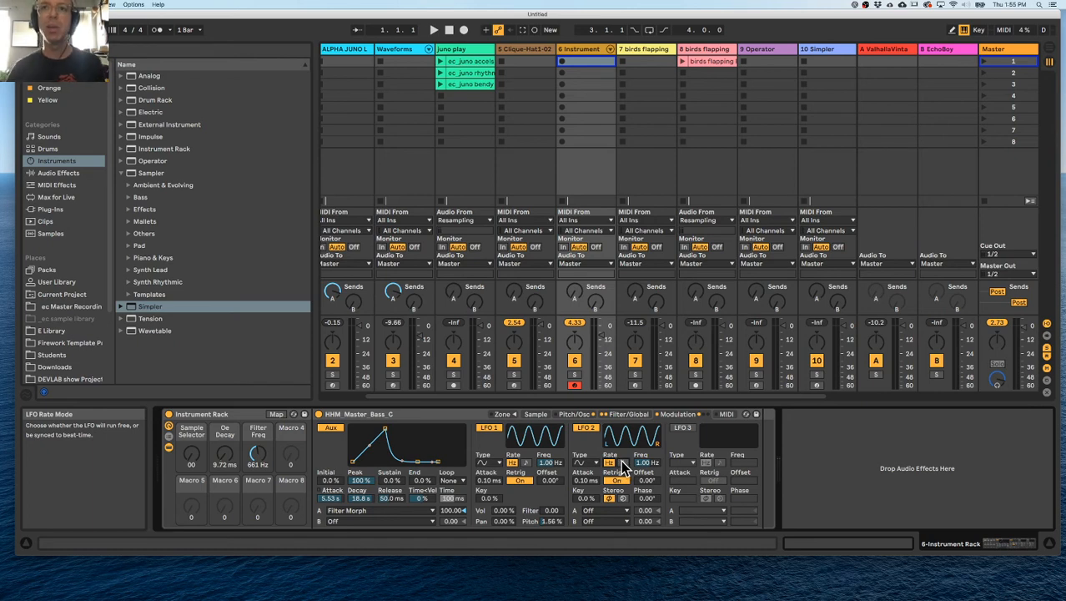
# Assign LFO 2's destination A to Filter Freq
pyautogui.moveTo(586, 481); pyautogui.dragTo(587, 472)
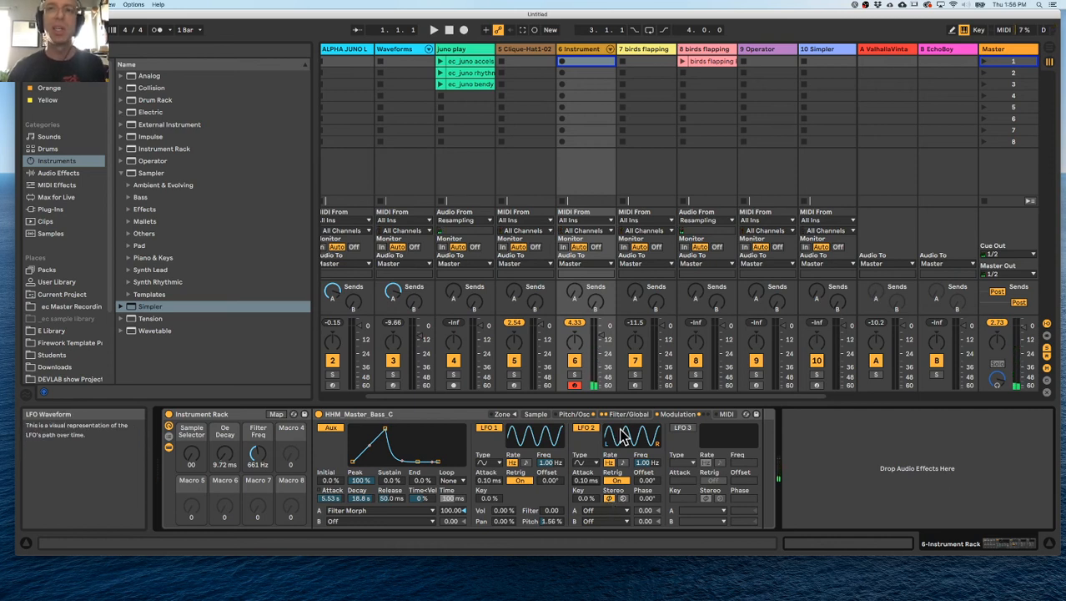
pyautogui.click(610, 517)
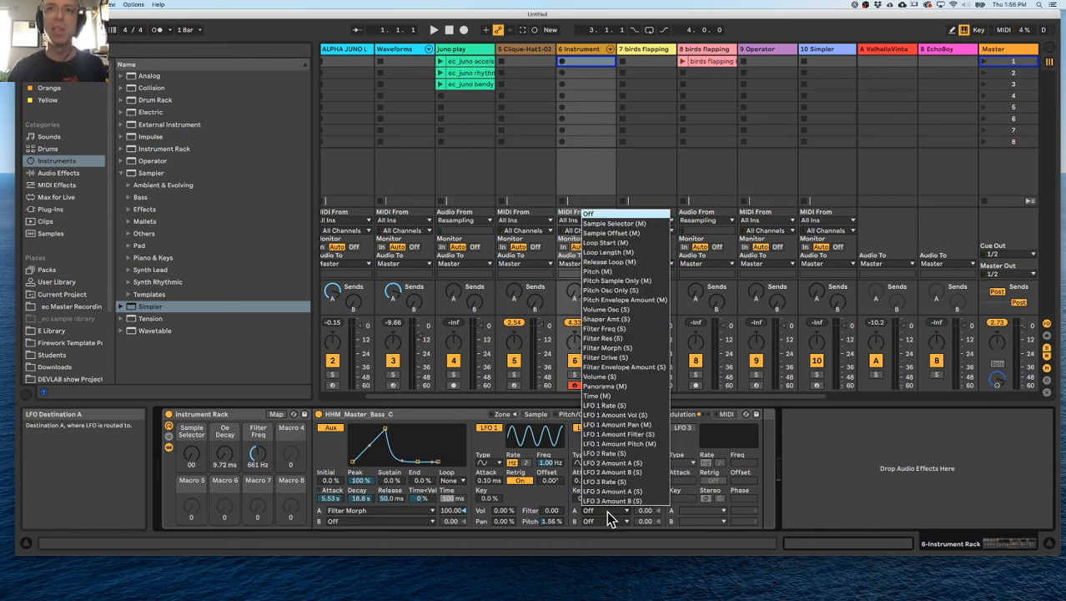
pyautogui.click(640, 329)
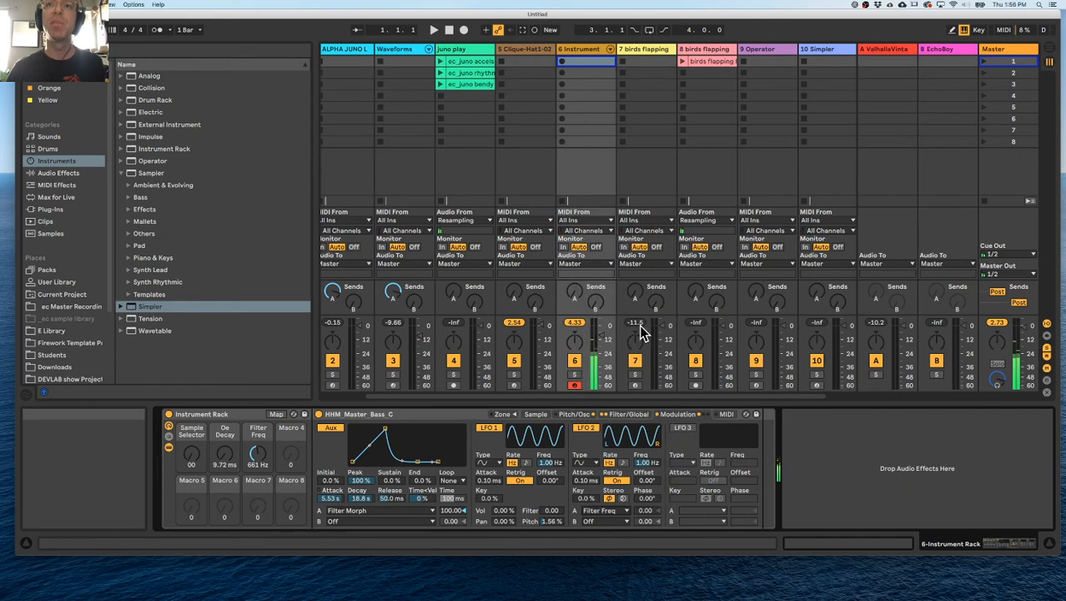
# Set LFO 2's Filter Freq modulation amount to 100 and its stereo mode to Spin at 7.4%
pyautogui.click(623, 498)
pyautogui.moveTo(649, 498); pyautogui.dragTo(649, 476)
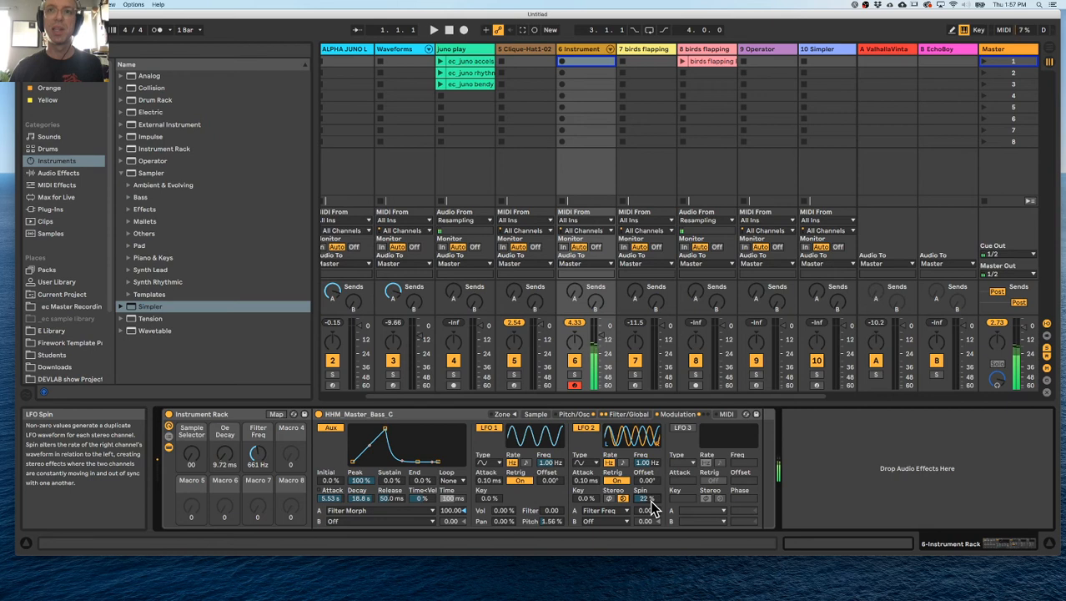
pyautogui.moveTo(651, 511)
pyautogui.mouseDown()
pyautogui.moveTo(651, 467)
pyautogui.moveTo(657, 518)
pyautogui.mouseUp()
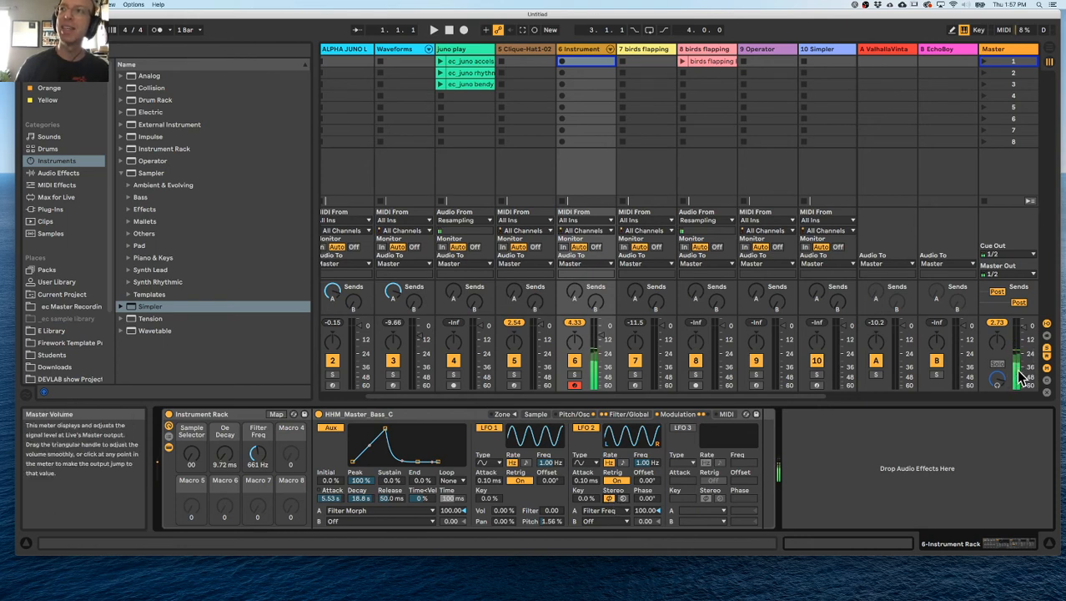
pyautogui.click(622, 498)
pyautogui.moveTo(647, 499); pyautogui.dragTo(647, 489)
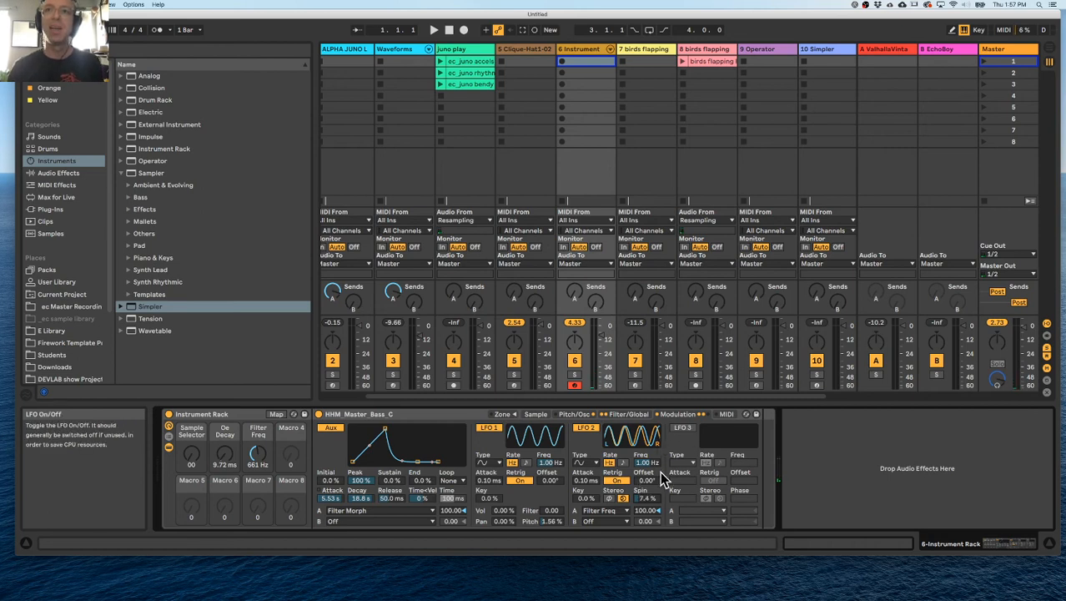
# Enable LFO 3 and look through the Aux envelope's loop modes, keeping it on None
pyautogui.click(686, 428)
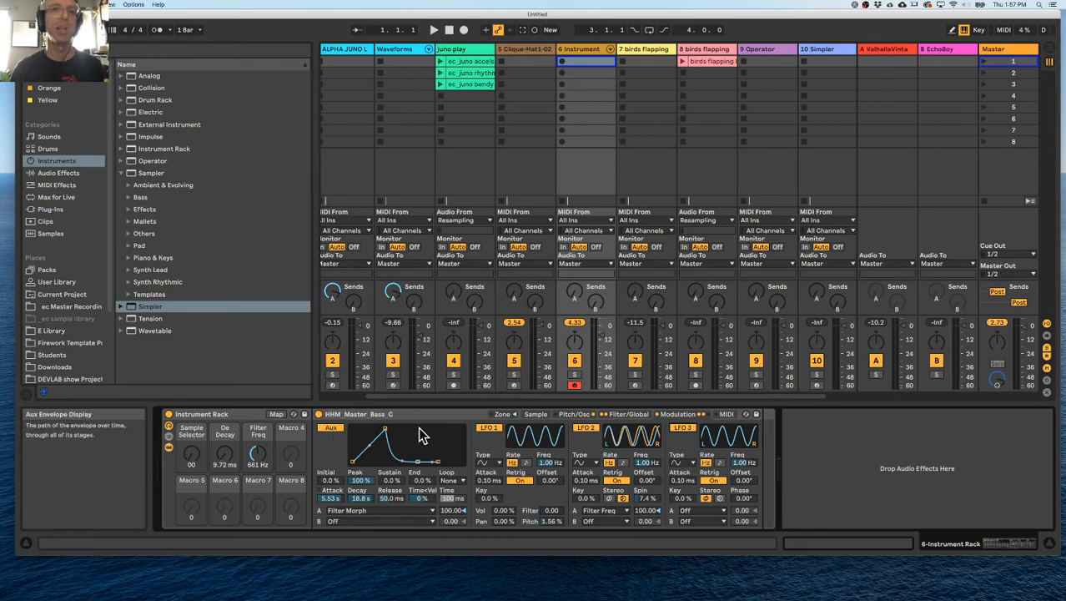
pyautogui.click(451, 481)
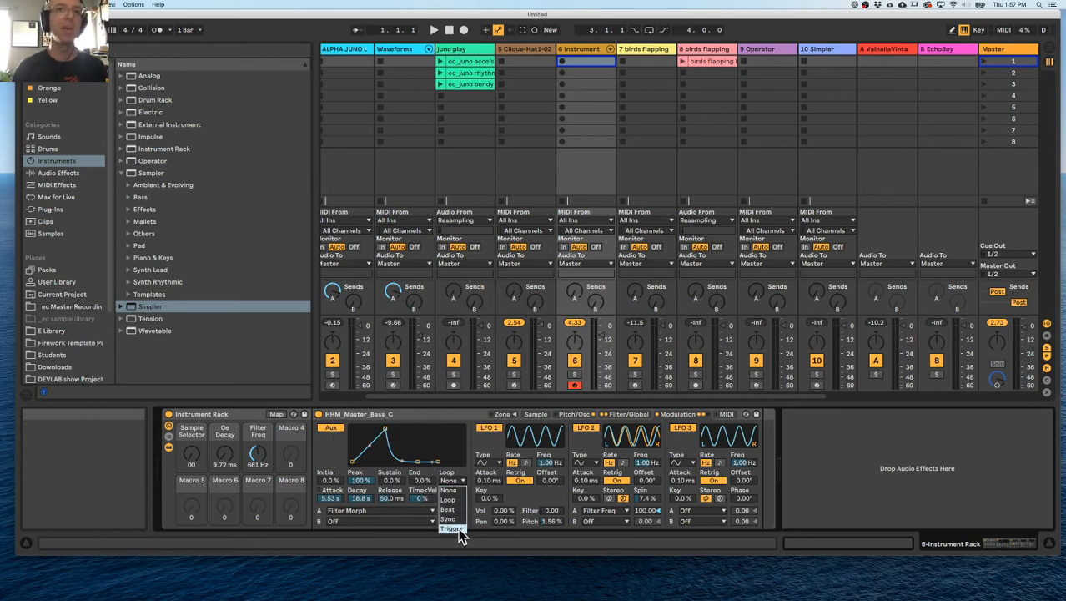
pyautogui.click(457, 484)
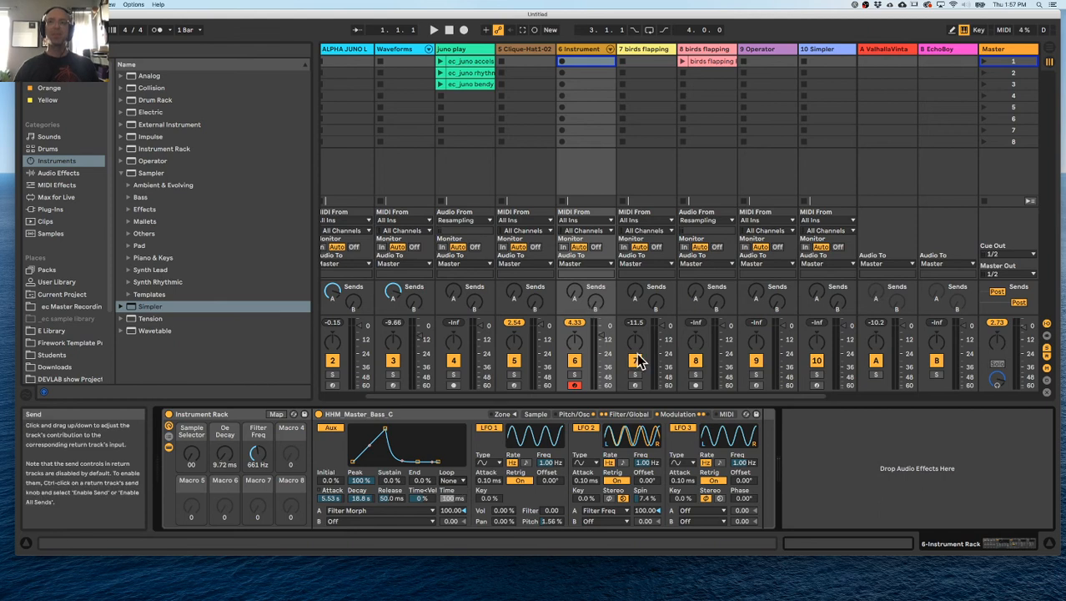
# In Sampler's MIDI settings, look through the Velocity destinations and set Velocity's amount A to 0.25
pyautogui.click(727, 414)
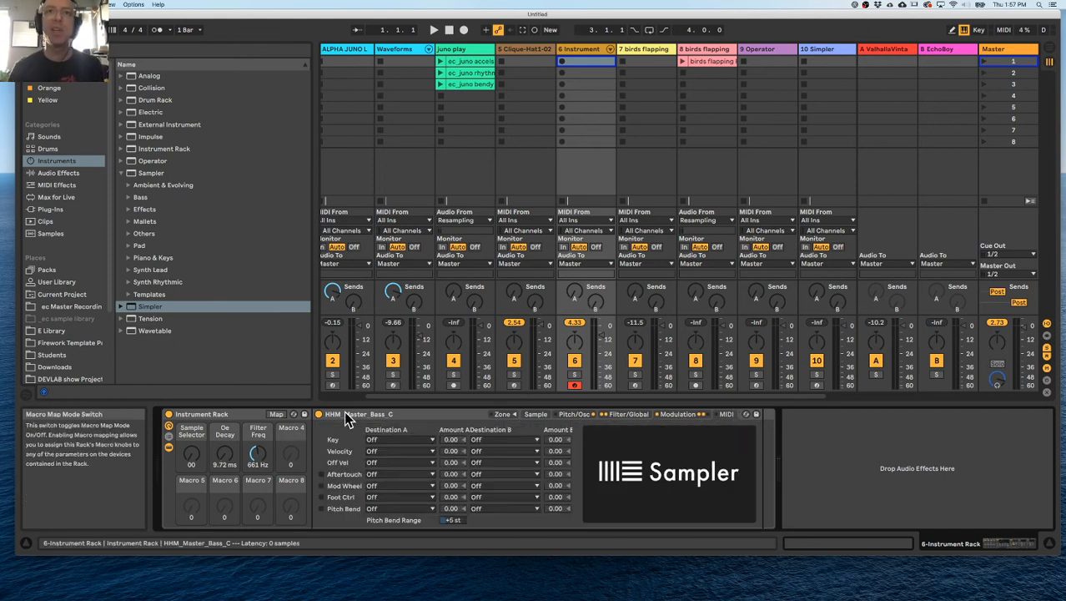
pyautogui.click(399, 452)
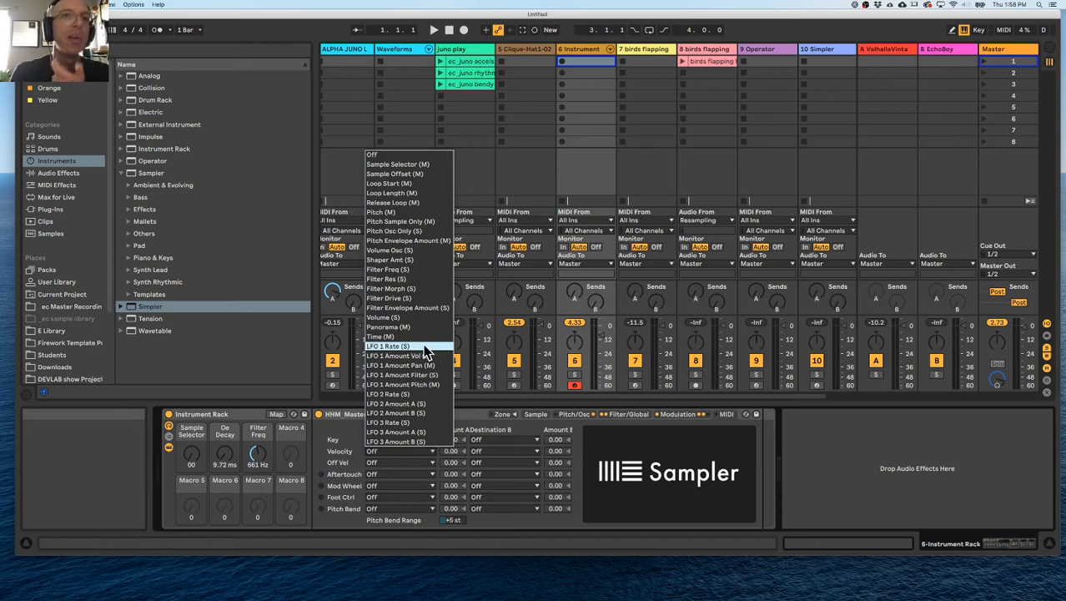
pyautogui.click(512, 455)
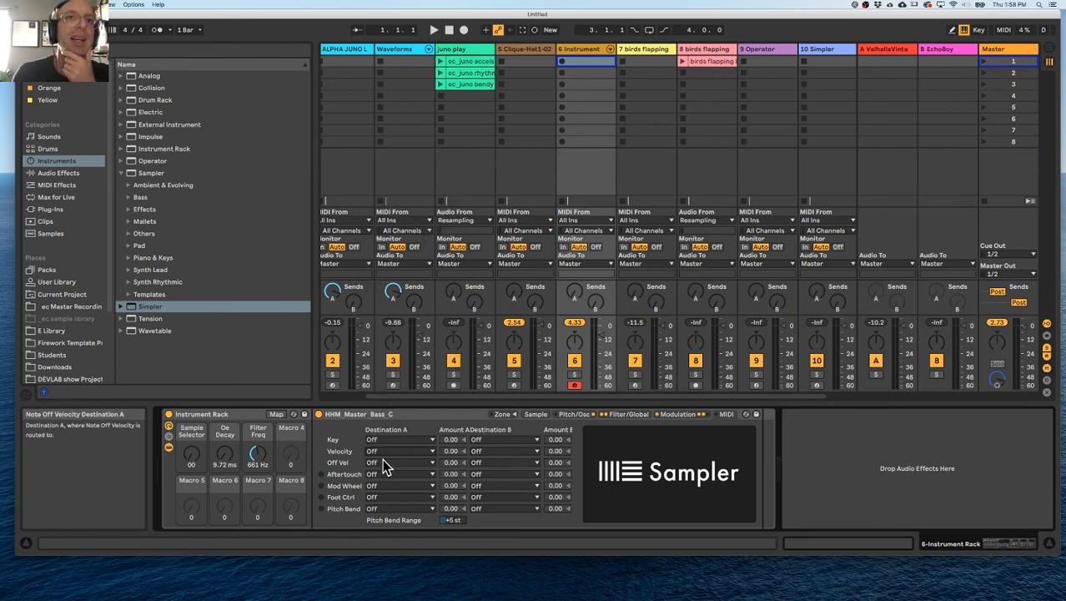
pyautogui.click(482, 451)
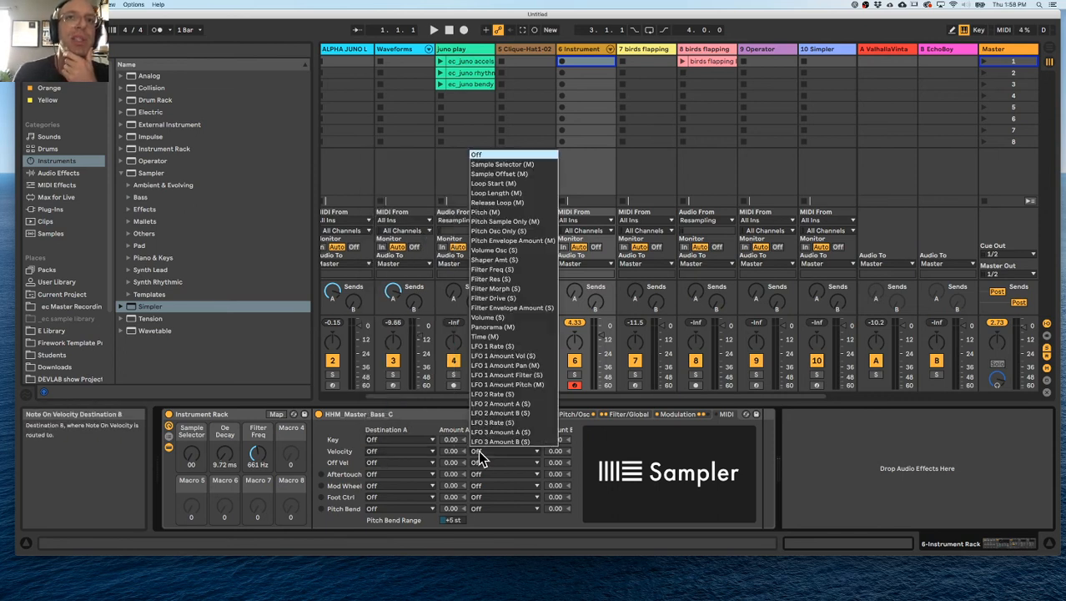
pyautogui.click(407, 452)
pyautogui.moveTo(452, 451)
pyautogui.mouseDown()
pyautogui.moveTo(451, 431)
pyautogui.moveTo(451, 459)
pyautogui.mouseUp()
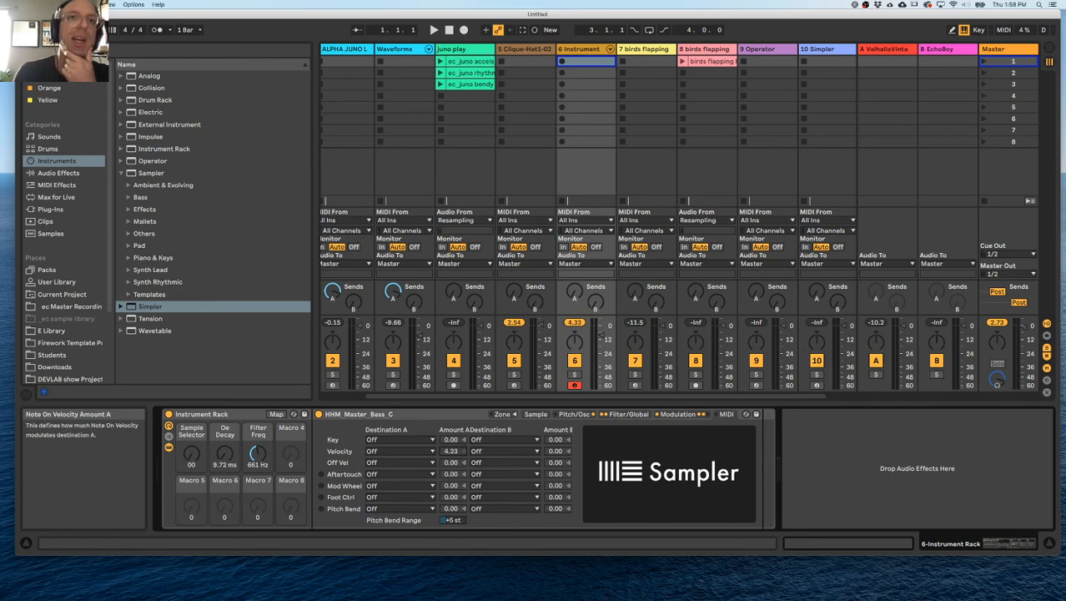
pyautogui.moveTo(451, 459); pyautogui.dragTo(451, 463)
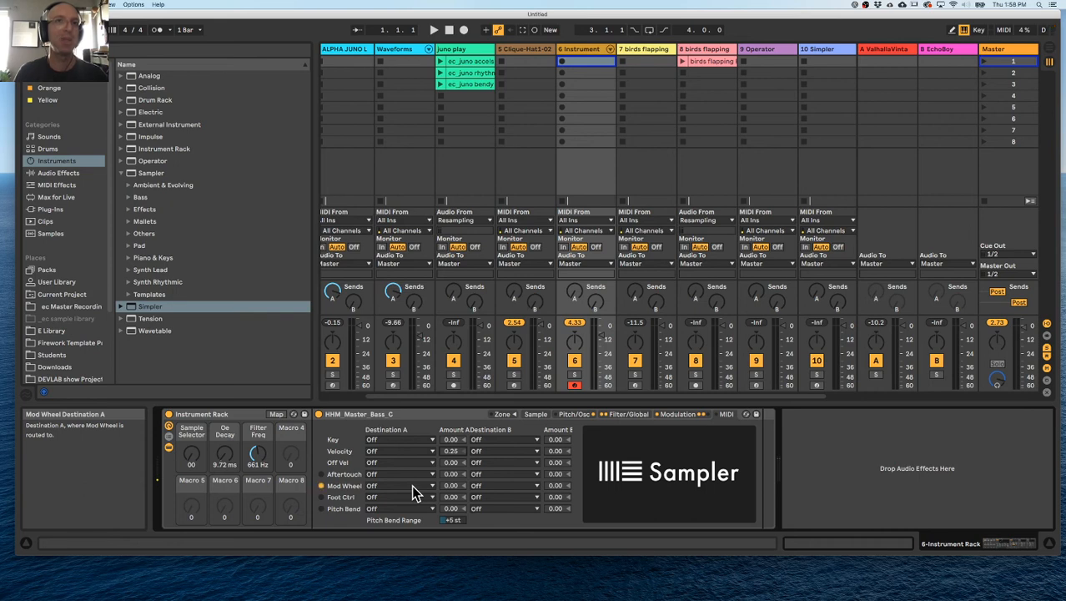
# Route Mod Wheel destination A to LFO 1 Rate at an amount of 100 and set LFO 1's pitch modulation to 5.87%
pyautogui.click(411, 485)
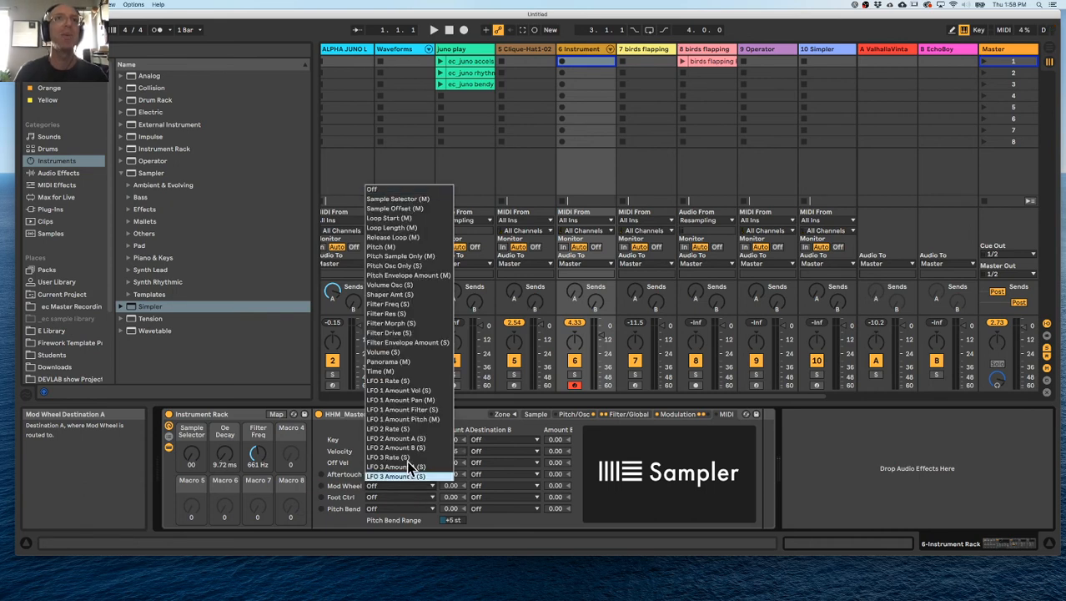
pyautogui.click(421, 382)
pyautogui.click(681, 416)
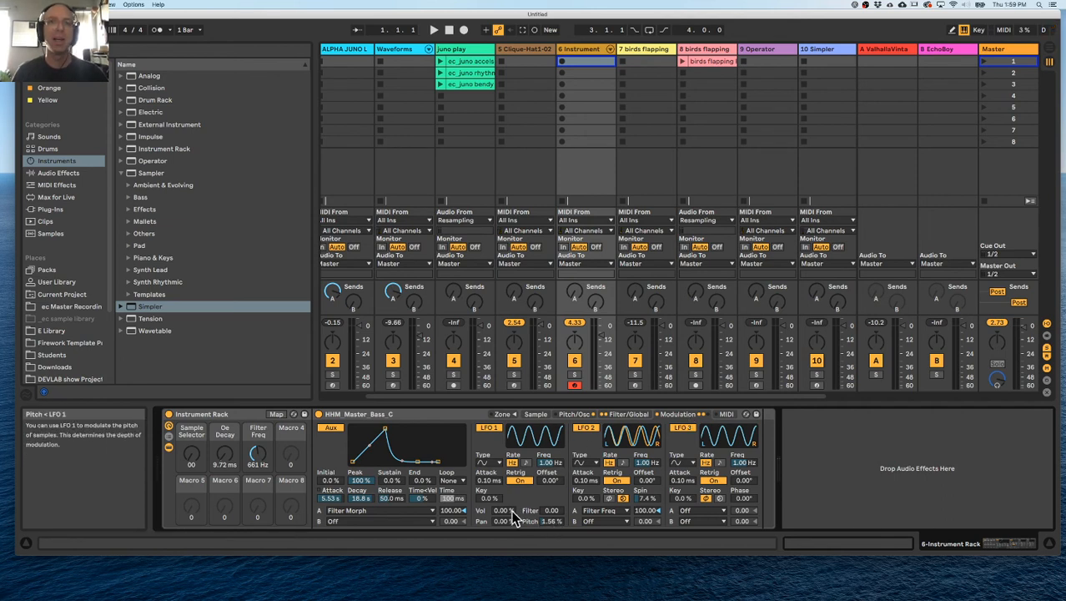
pyautogui.moveTo(550, 523); pyautogui.dragTo(550, 516)
pyautogui.click(726, 413)
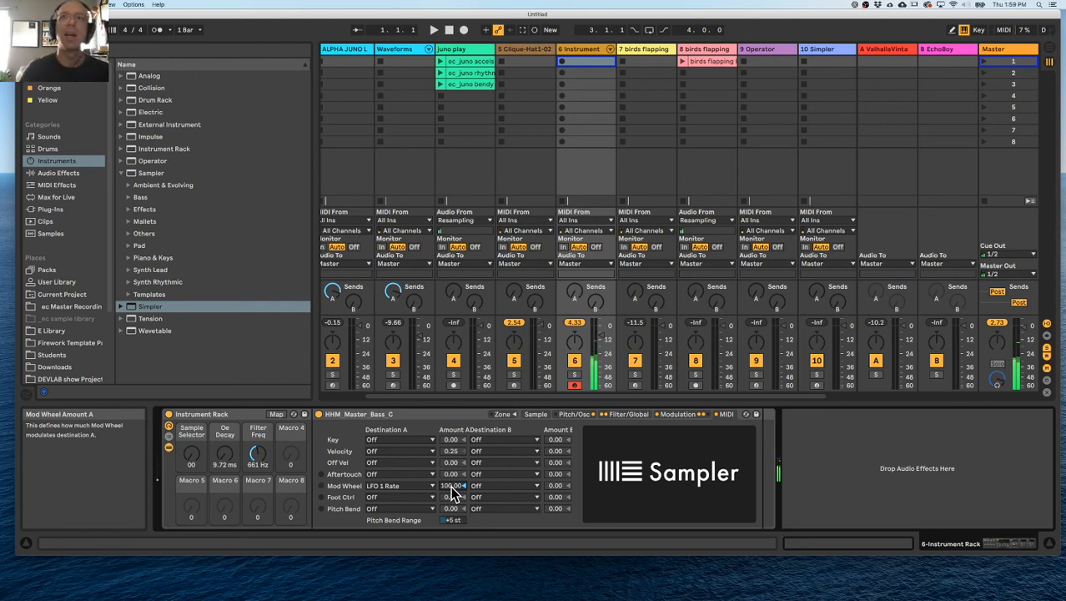
# Revisit Sampler's modulation and MIDI settings and show the filter and global settings
pyautogui.click(668, 412)
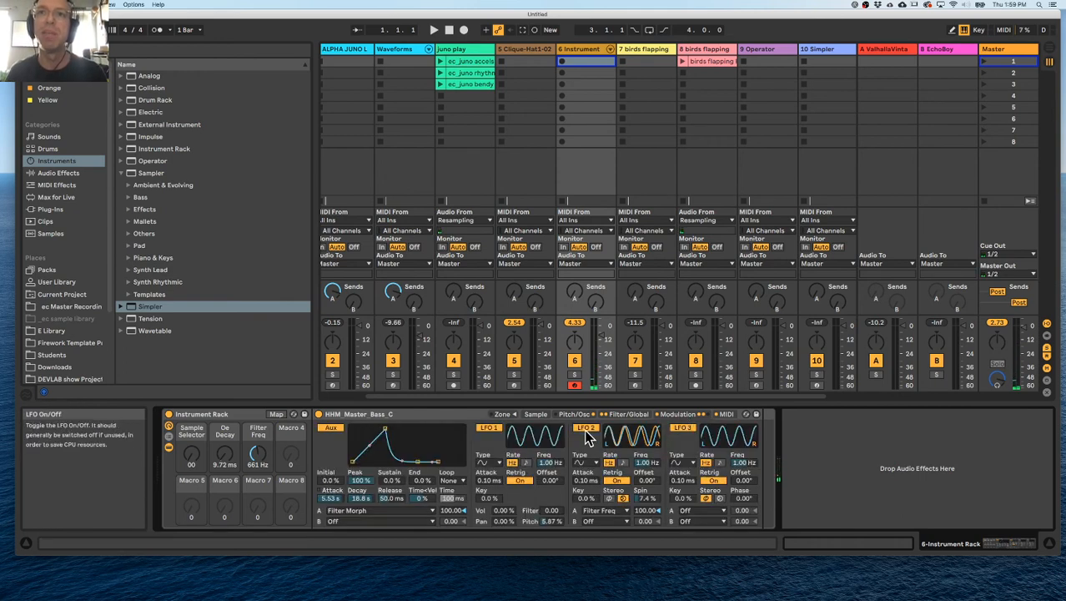
pyautogui.click(725, 413)
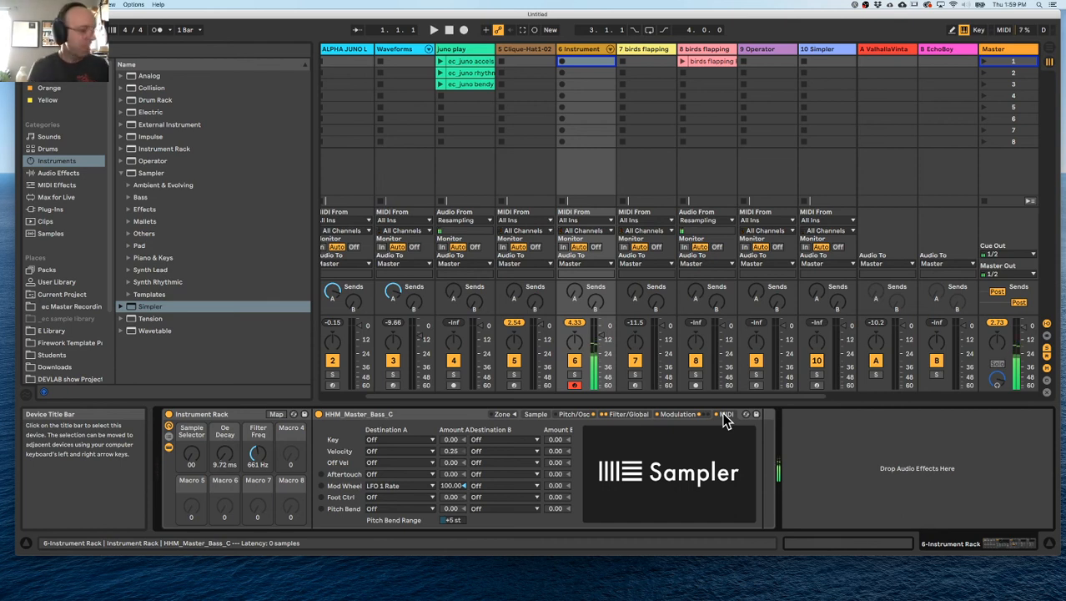
pyautogui.click(628, 415)
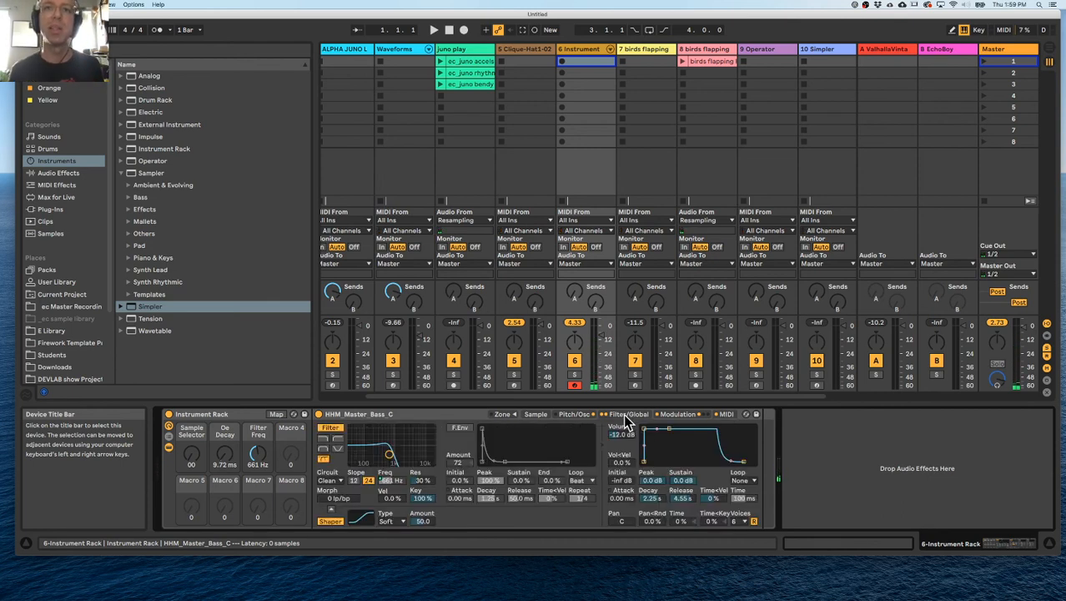
# In Sampler's MIDI settings, look through the destinations available for Foot Ctrl
pyautogui.click(725, 414)
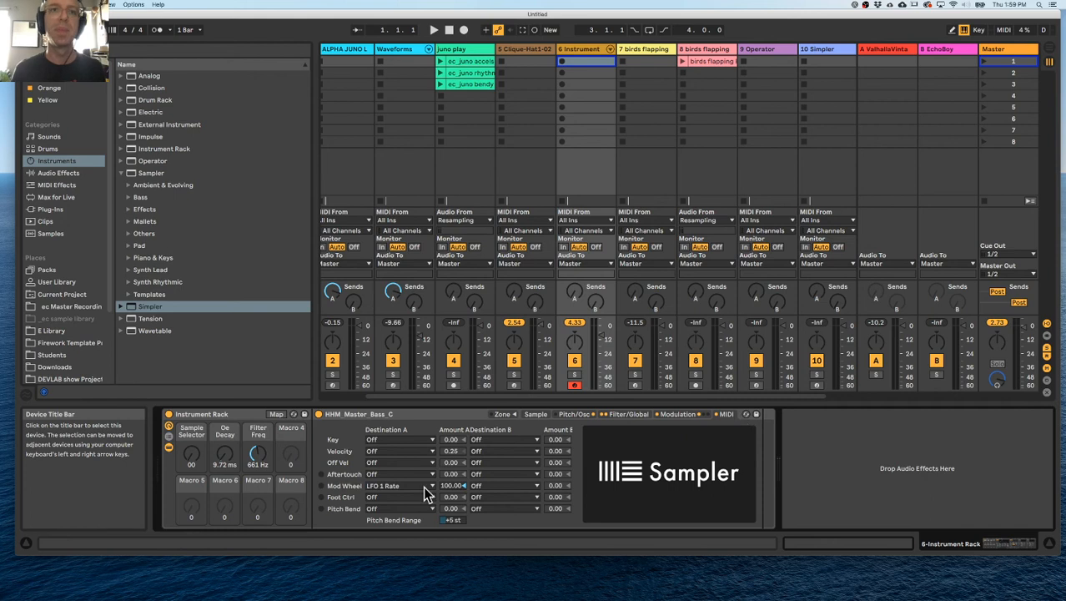
pyautogui.click(392, 498)
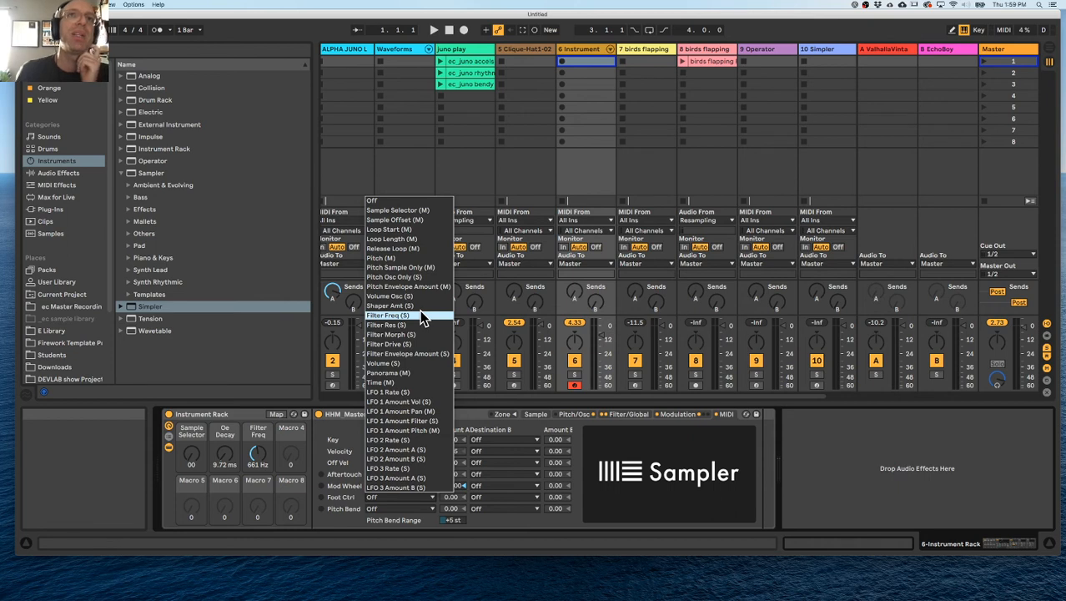
pyautogui.click(427, 392)
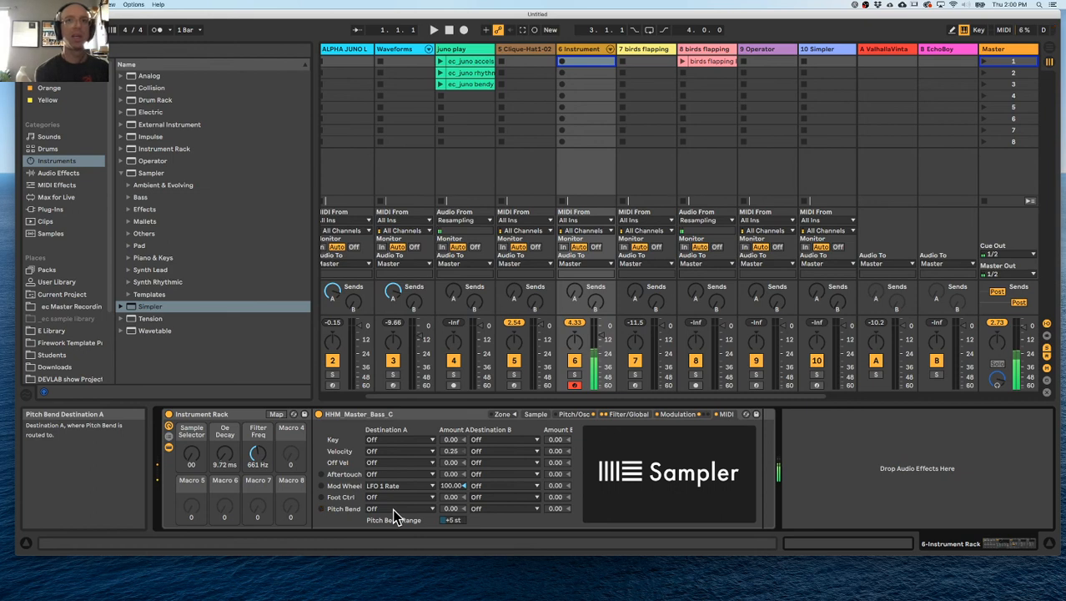
# Set the Pitch Bend Range to 0 st and look through the Pitch Bend destinations, keeping destination A off
pyautogui.moveTo(457, 519); pyautogui.dragTo(457, 542)
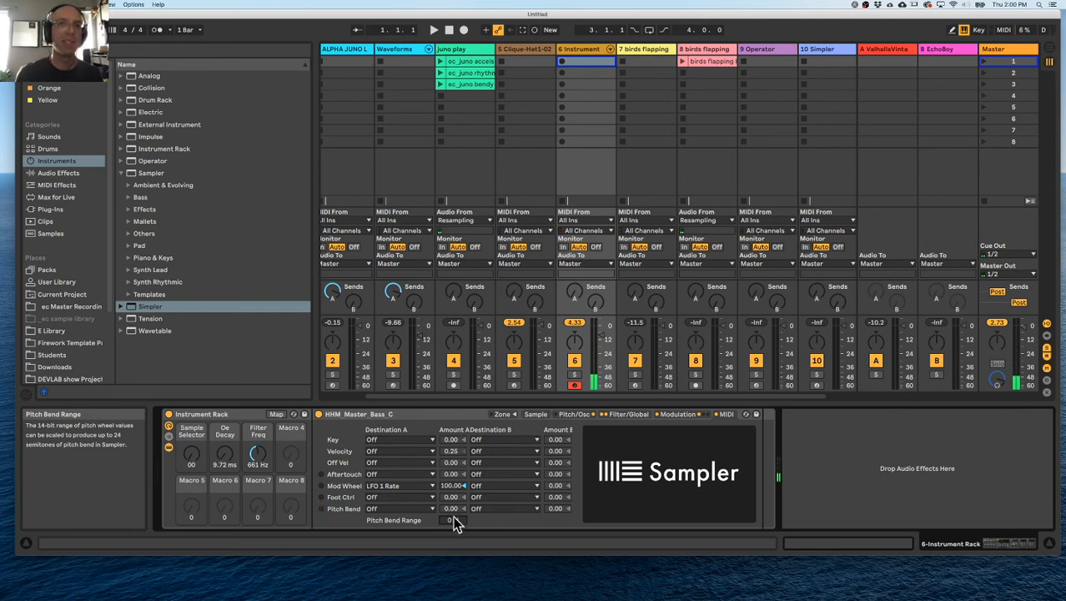
pyautogui.click(405, 507)
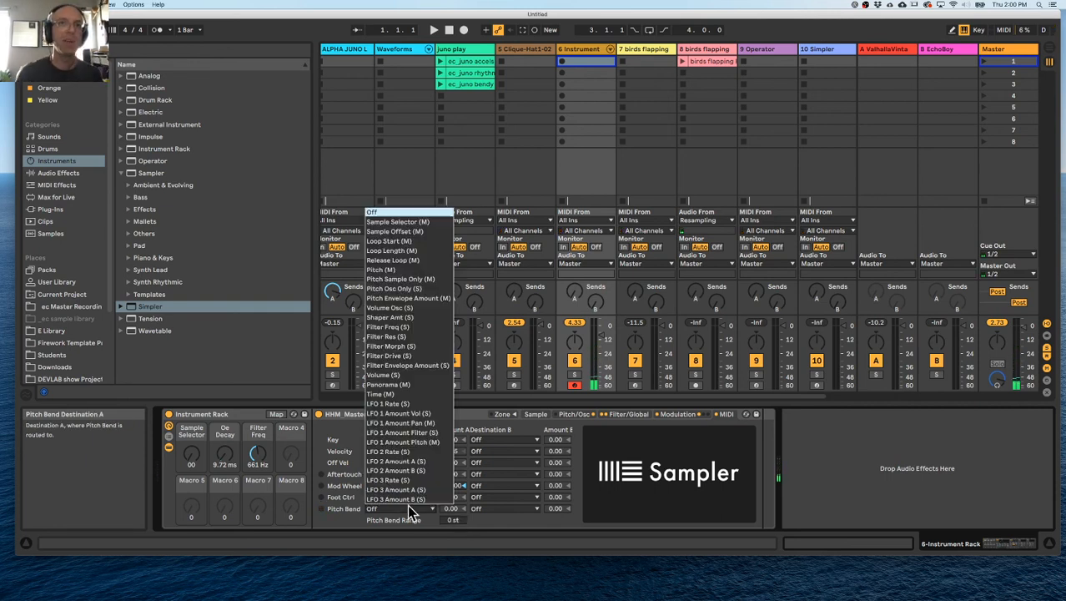
pyautogui.click(392, 404)
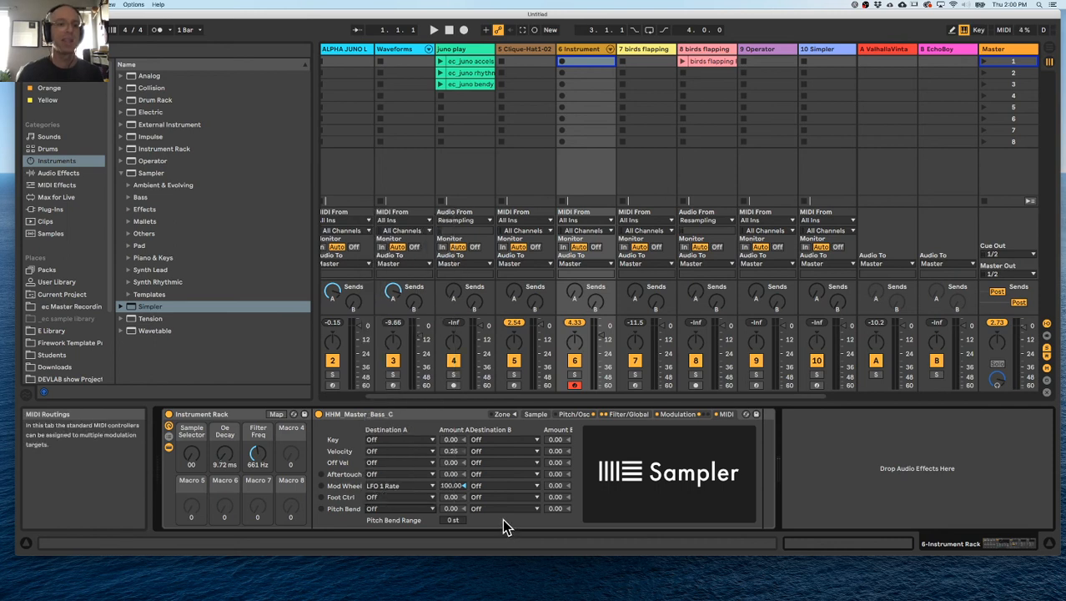
pyautogui.click(394, 504)
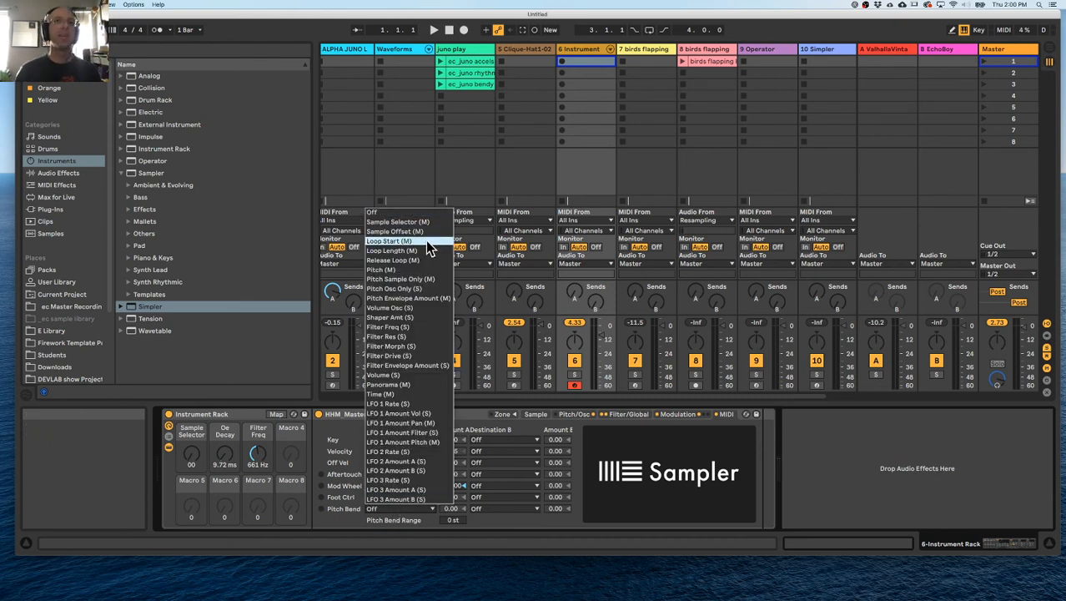
pyautogui.click(472, 484)
# Show the bass sample's waveform, select the track 7 birds flapping Sampler, and arm tracks 7 and 8 with track 6 disarmed
pyautogui.click(574, 414)
pyautogui.click(541, 415)
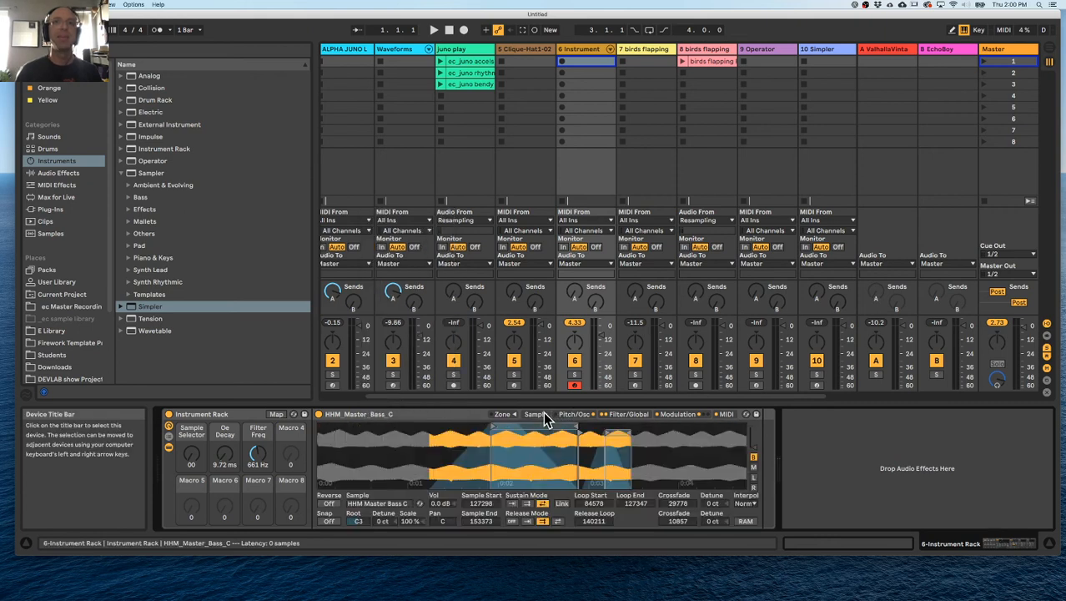
pyautogui.click(702, 49)
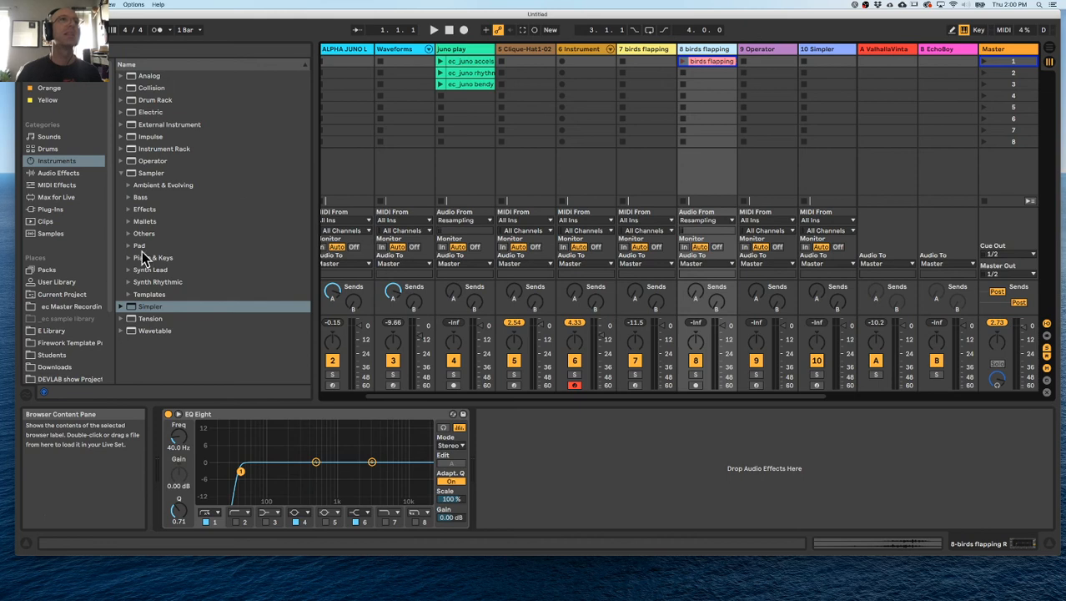
pyautogui.click(695, 384)
pyautogui.click(574, 384)
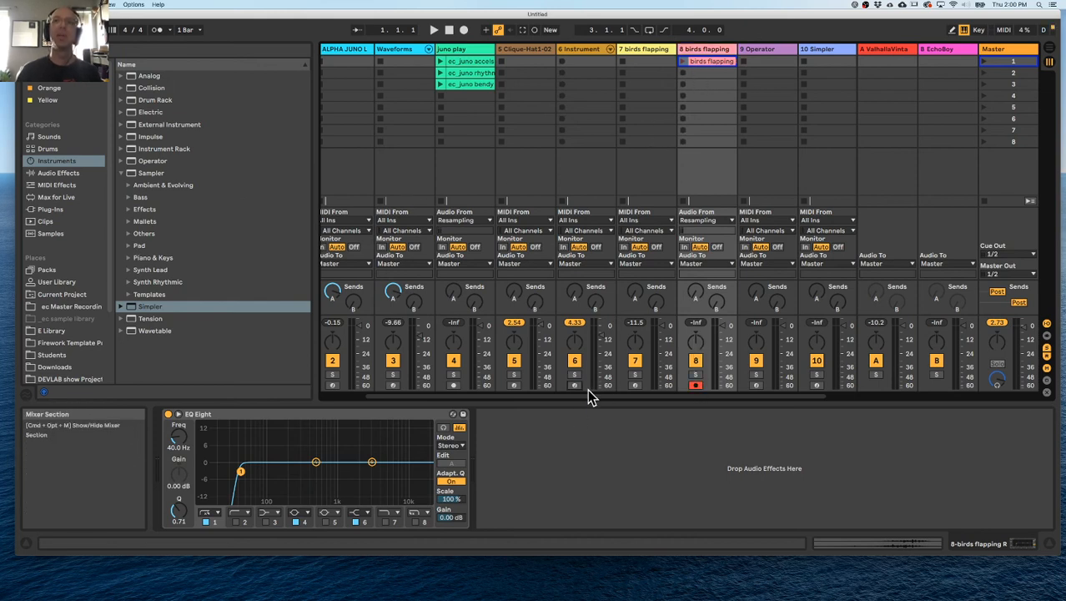
pyautogui.click(759, 50)
pyautogui.click(707, 51)
pyautogui.click(648, 59)
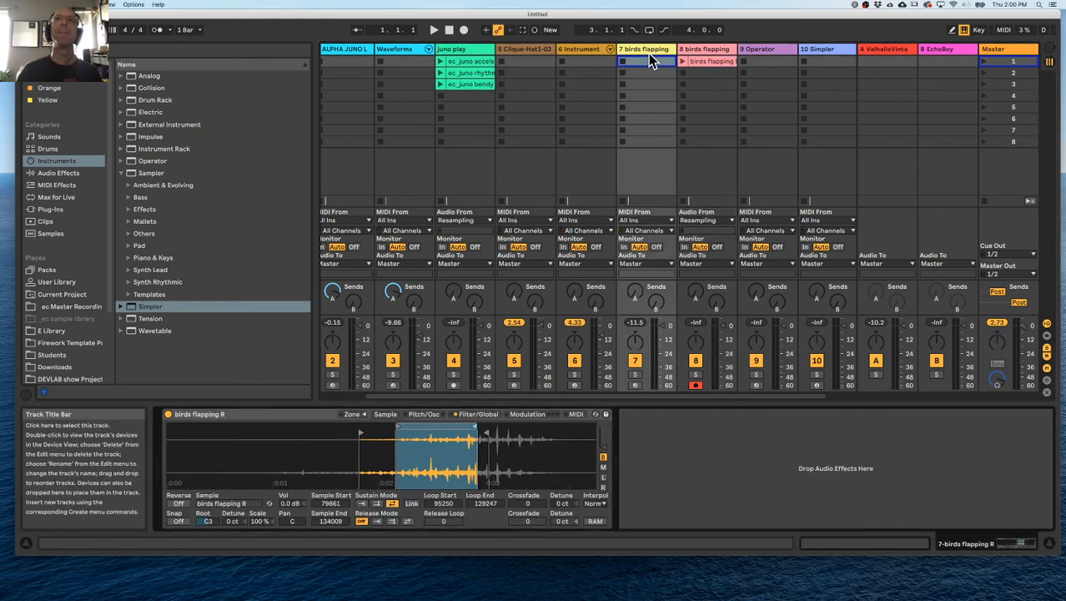
pyautogui.click(634, 384)
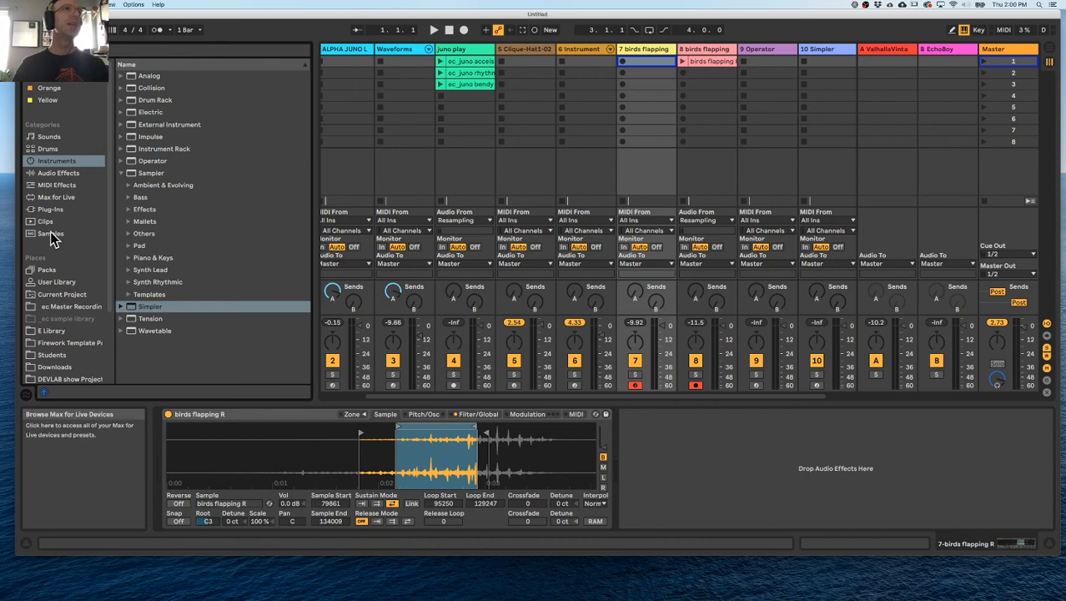
# Load the domandando.aiff sample from E Library's voices folder into track 7's Sampler and set Loop Start to about 547259
pyautogui.click(64, 332)
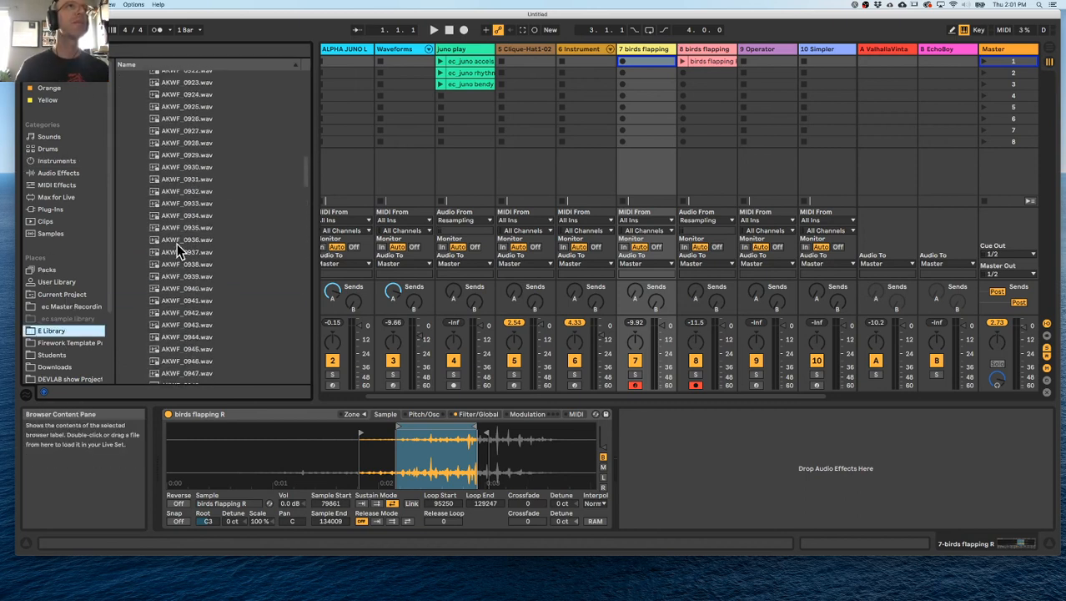
pyautogui.scroll(-5, 129, 346)
pyautogui.click(124, 324)
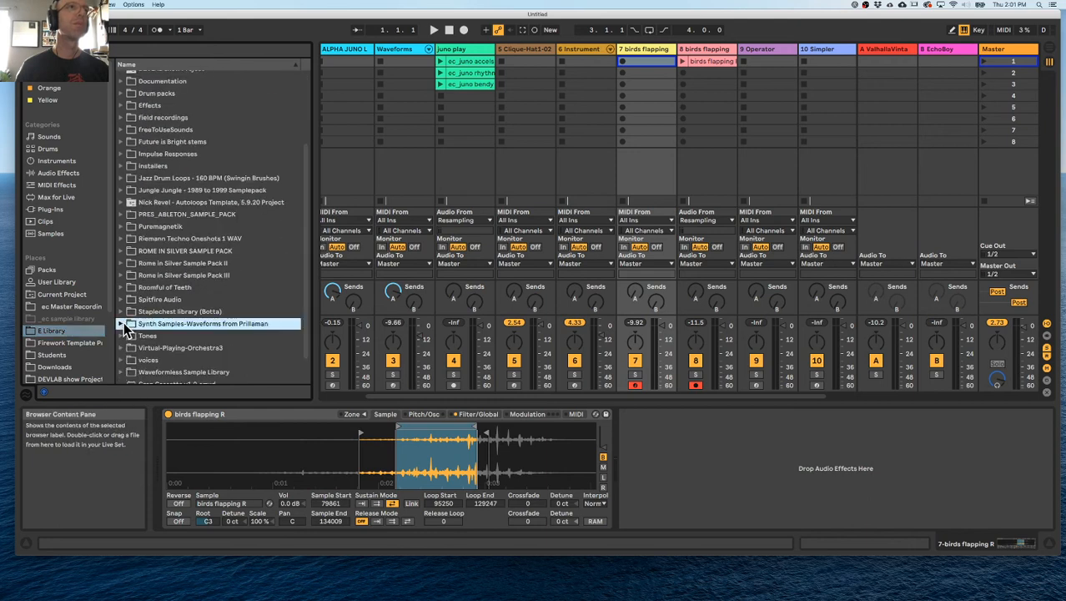
pyautogui.scroll(-2, 147, 334)
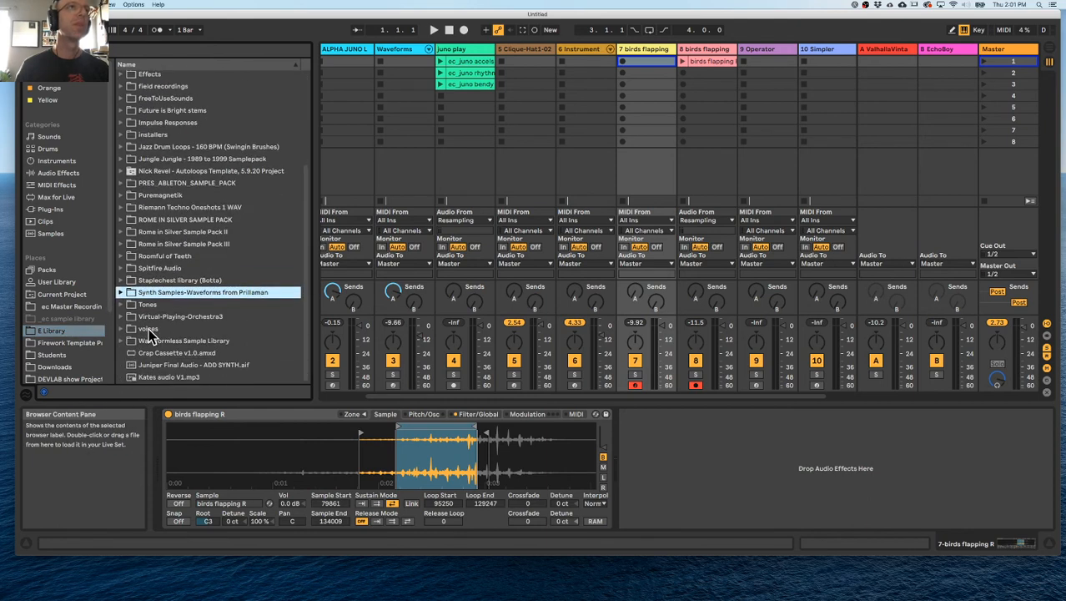
pyautogui.click(121, 328)
pyautogui.moveTo(161, 348); pyautogui.dragTo(435, 461)
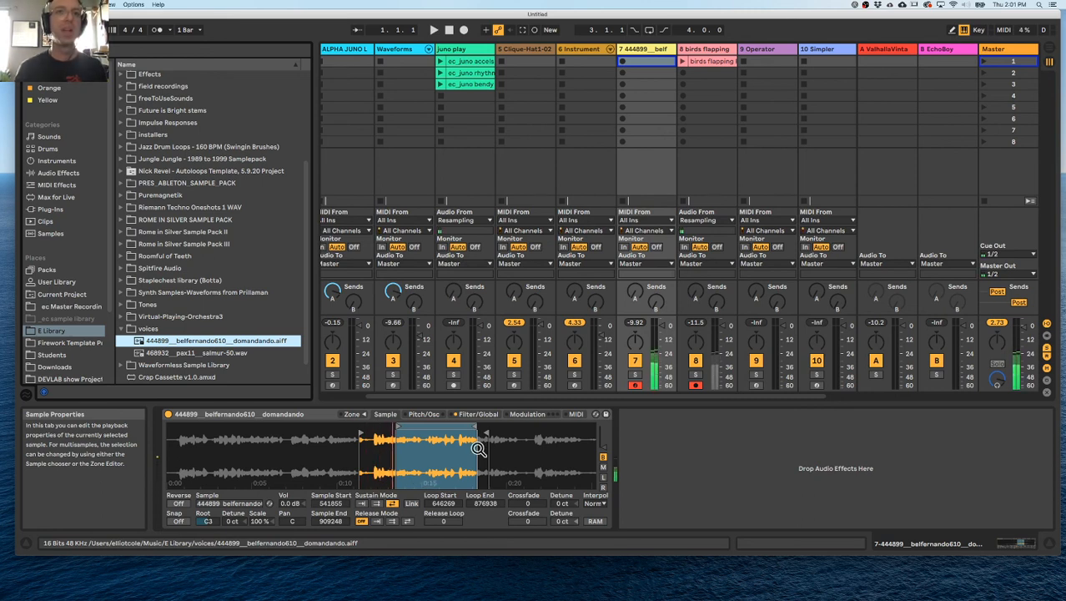
pyautogui.click(653, 349)
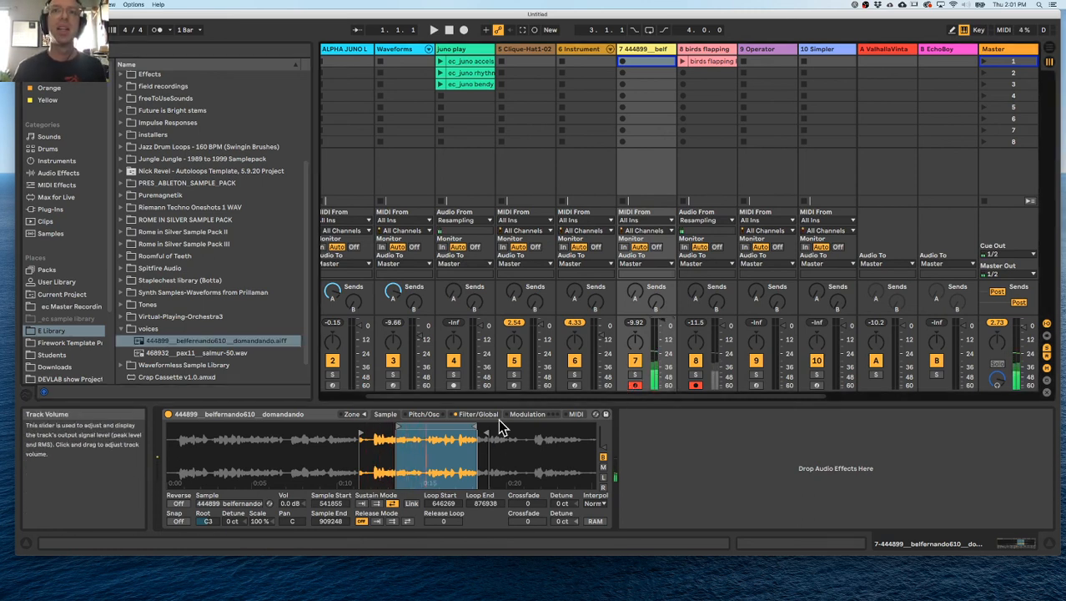
pyautogui.moveTo(397, 428); pyautogui.dragTo(364, 430)
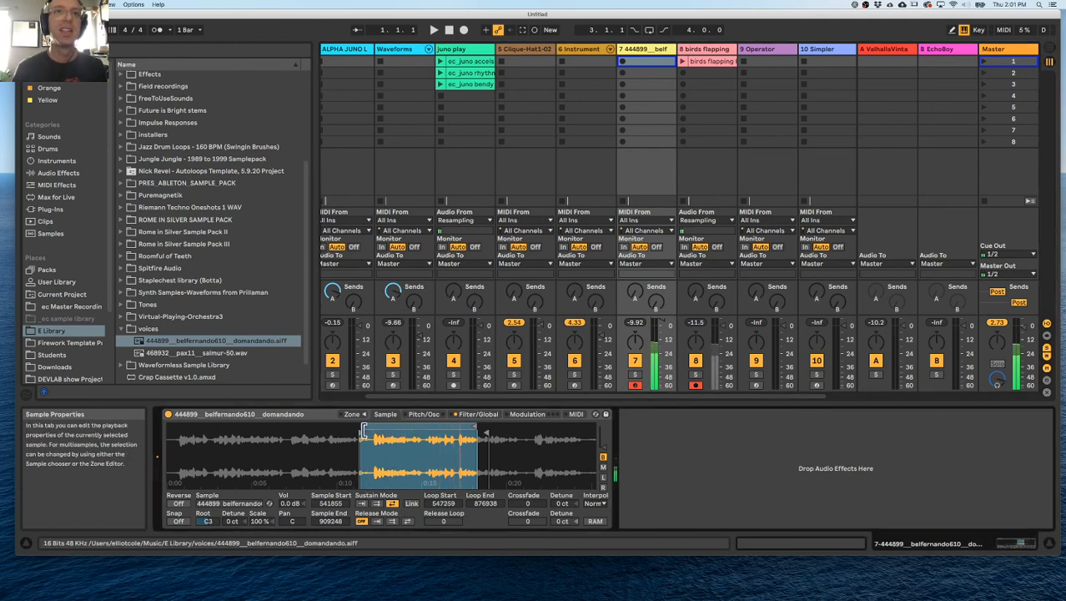
# Route the voice Sampler's Mod Wheel destination A to Loop Start
pyautogui.click(575, 414)
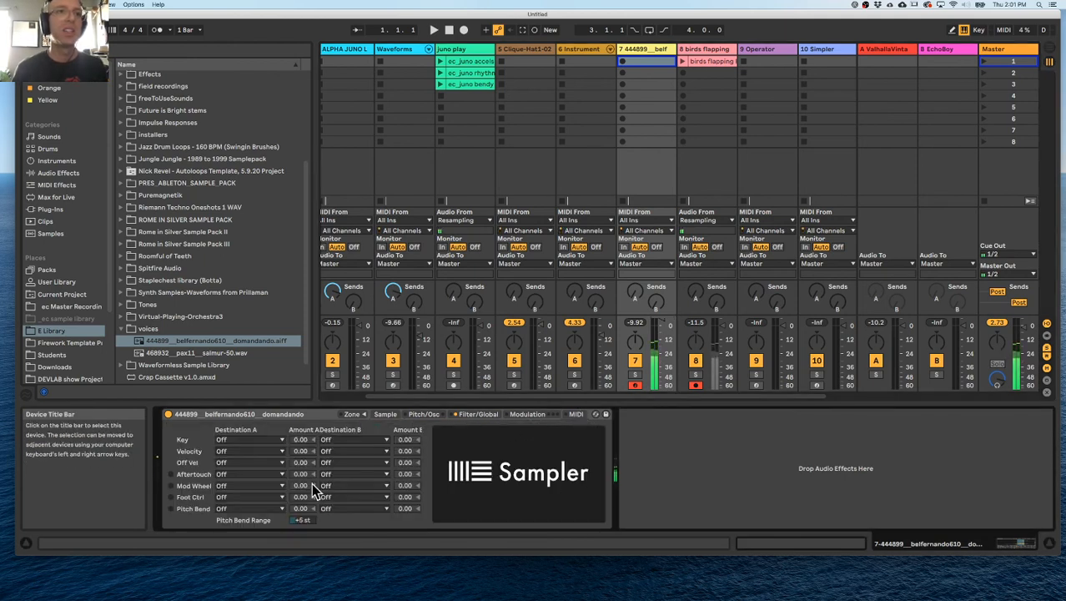
pyautogui.click(241, 474)
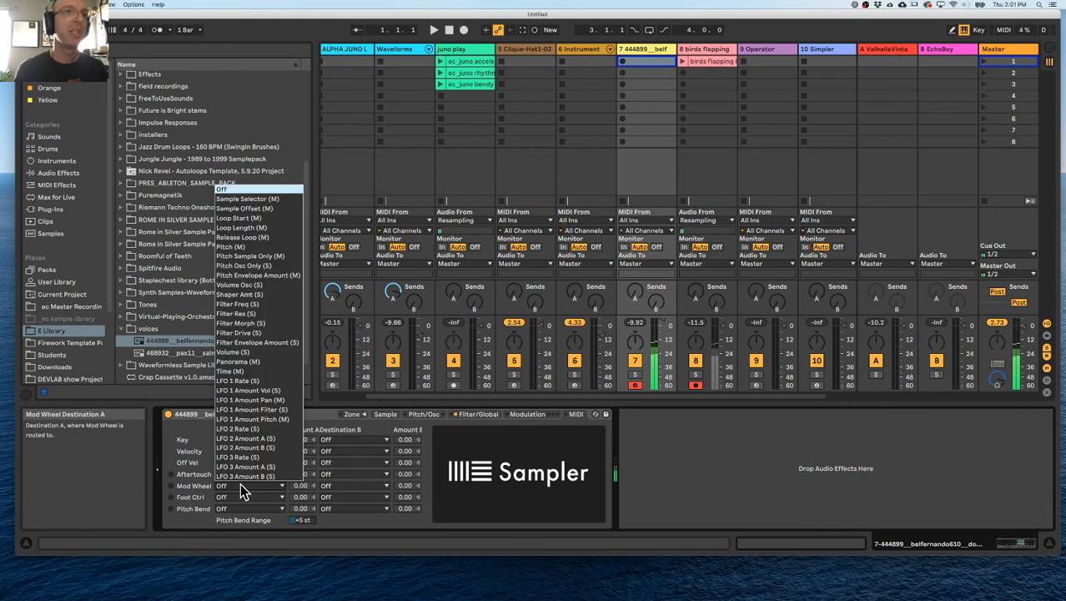
pyautogui.click(267, 225)
# Show the zone editor and shorten the voice sample's loop to about 655270–677118, with Sample Start at about 624662
pyautogui.click(475, 414)
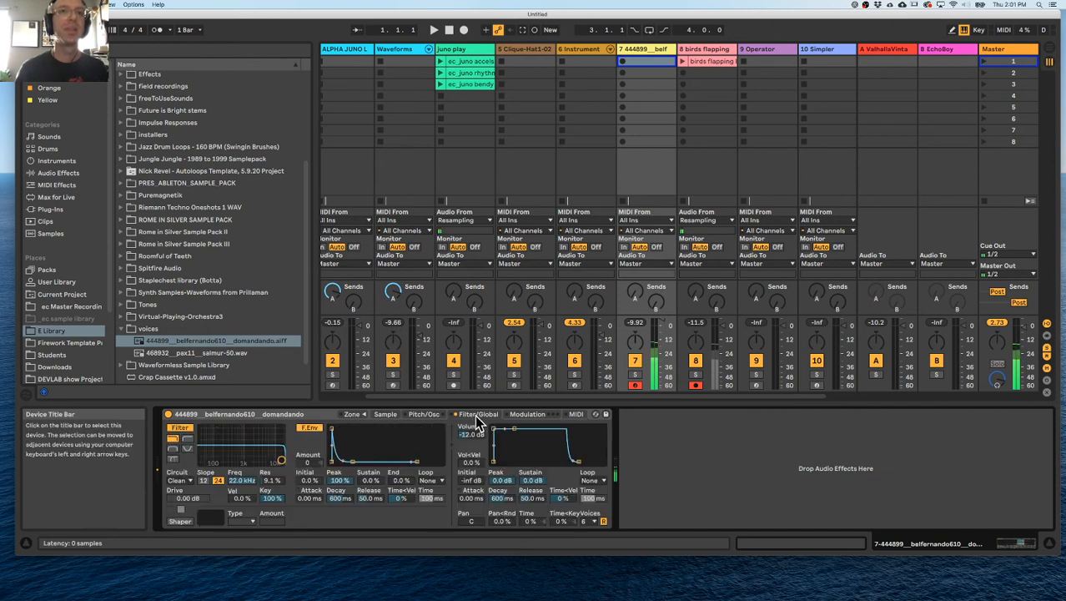
pyautogui.click(424, 416)
pyautogui.click(354, 414)
pyautogui.click(385, 414)
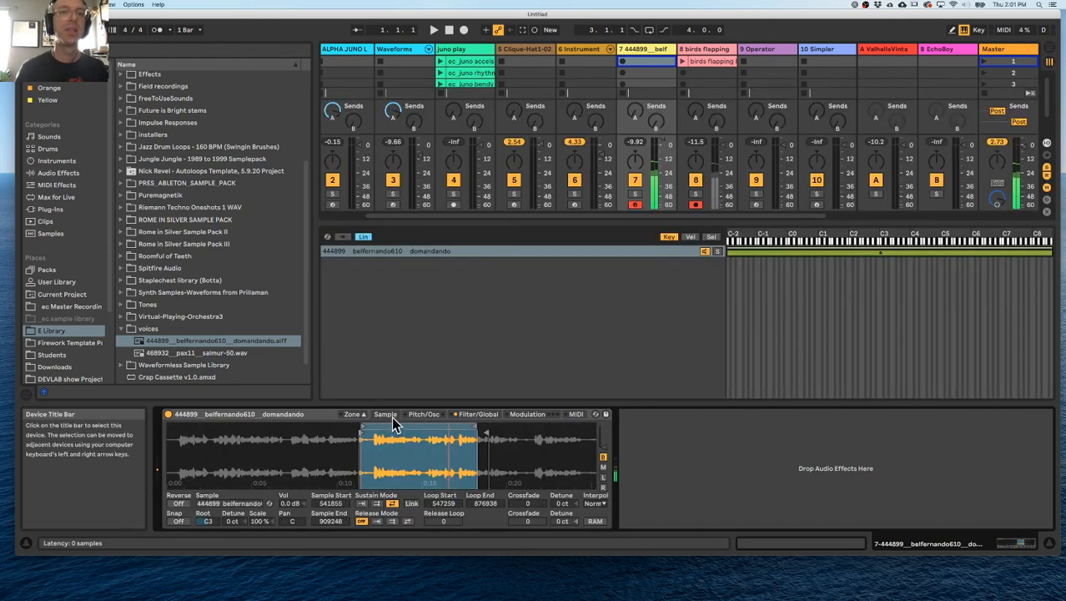
pyautogui.moveTo(474, 427)
pyautogui.mouseDown()
pyautogui.moveTo(376, 427)
pyautogui.moveTo(399, 427)
pyautogui.moveTo(380, 434)
pyautogui.moveTo(392, 436)
pyautogui.mouseUp()
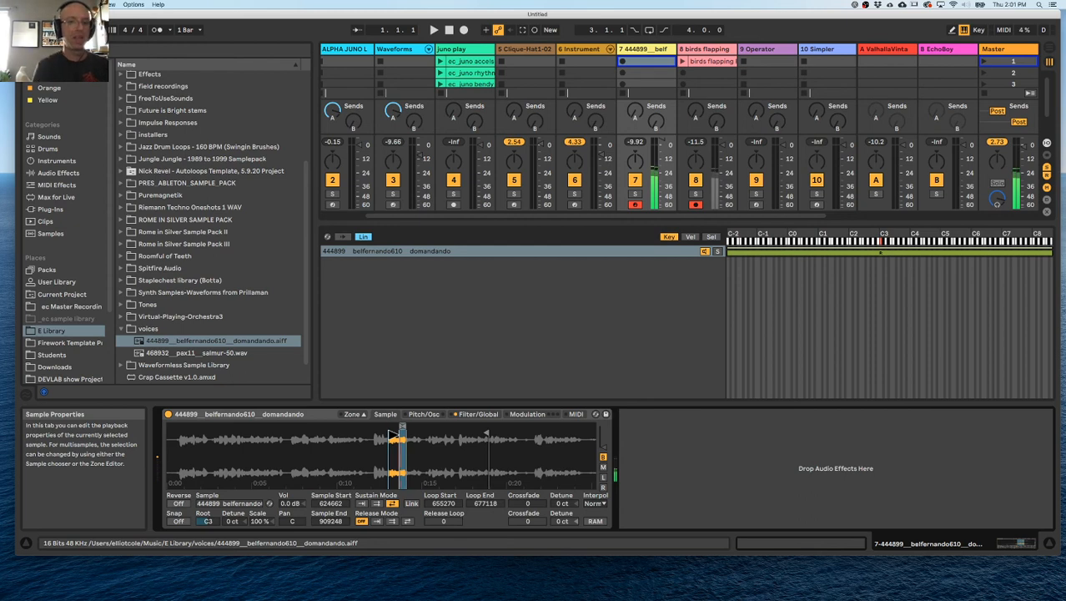
# Set amount A to 100 for Mod Wheel and 3.48 for Aftertouch, and show the sample waveform again
pyautogui.click(574, 415)
pyautogui.click(546, 415)
pyautogui.click(571, 415)
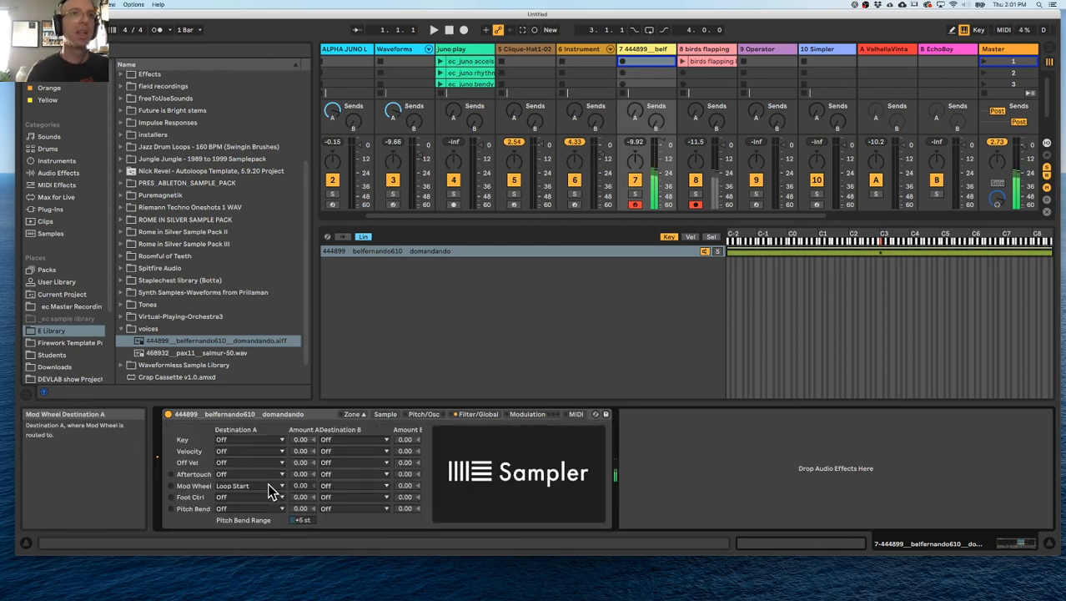
pyautogui.moveTo(301, 485)
pyautogui.mouseDown()
pyautogui.moveTo(300, 451)
pyautogui.moveTo(307, 475)
pyautogui.mouseUp()
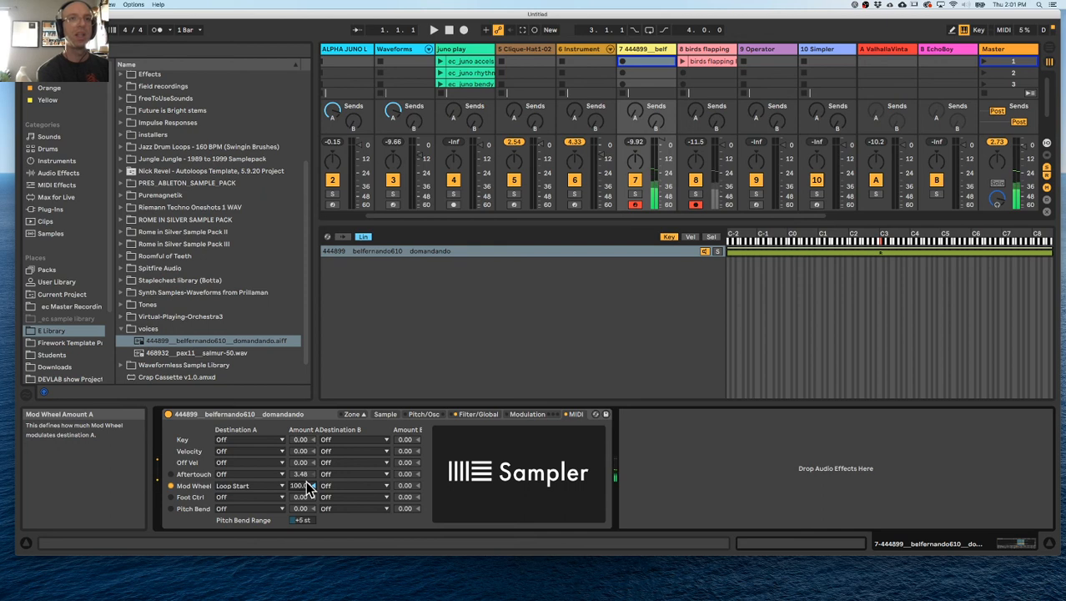
pyautogui.click(384, 414)
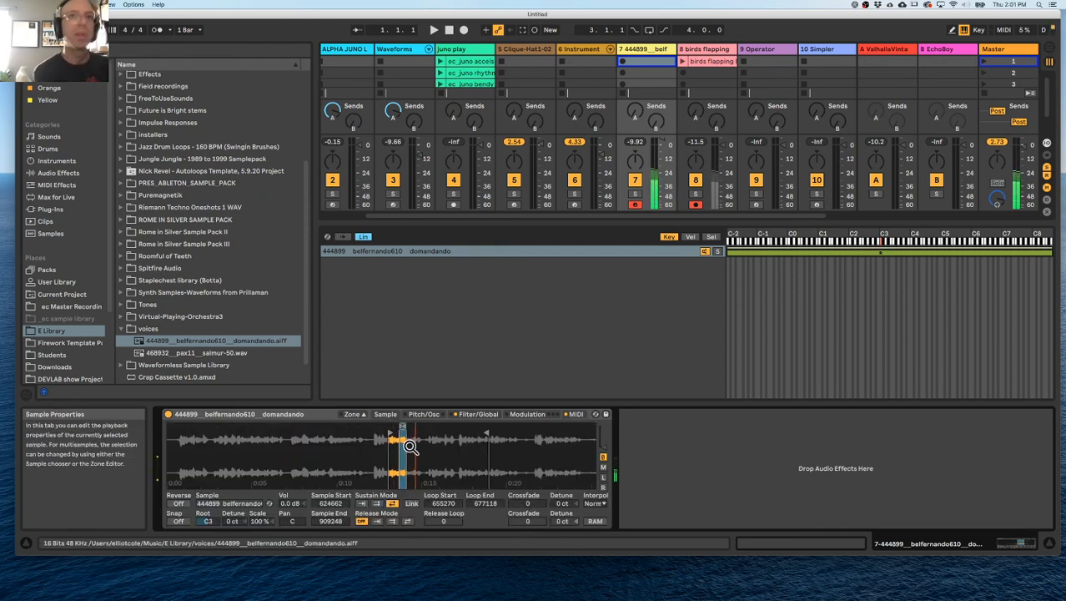
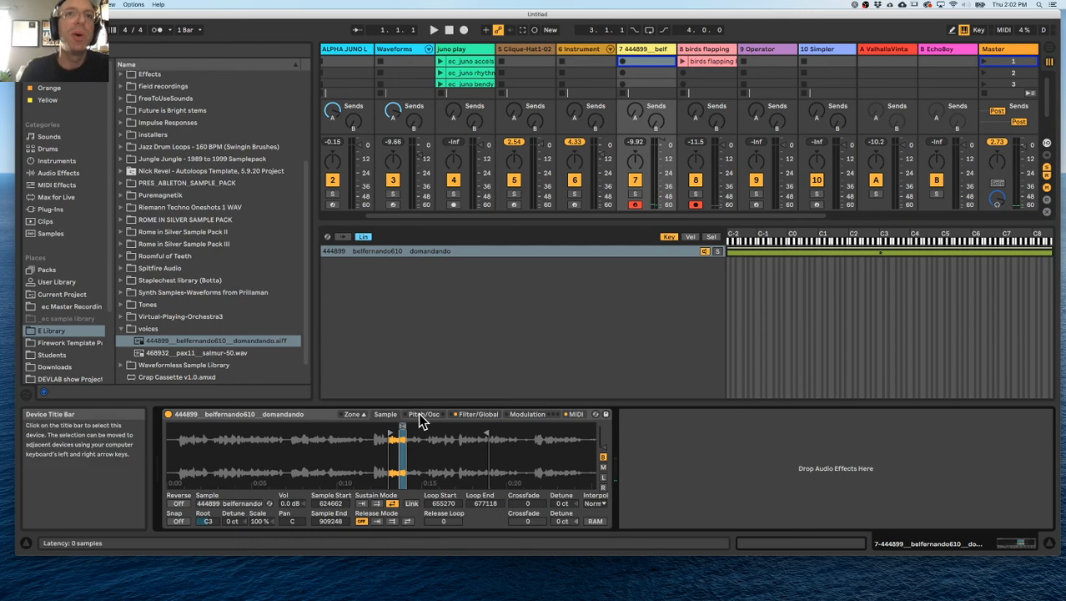
# Review the voice Sampler's sample, pitch/oscillator, filter/global, modulation and MIDI settings, ending on the filter/global settings
pyautogui.click(423, 414)
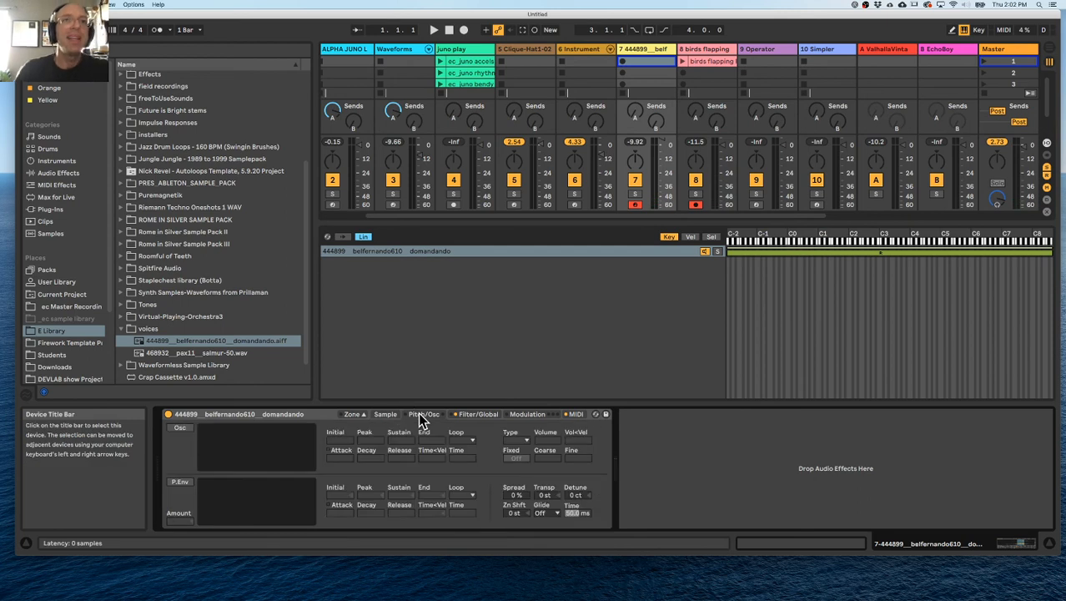
pyautogui.click(474, 416)
pyautogui.click(529, 418)
pyautogui.click(571, 415)
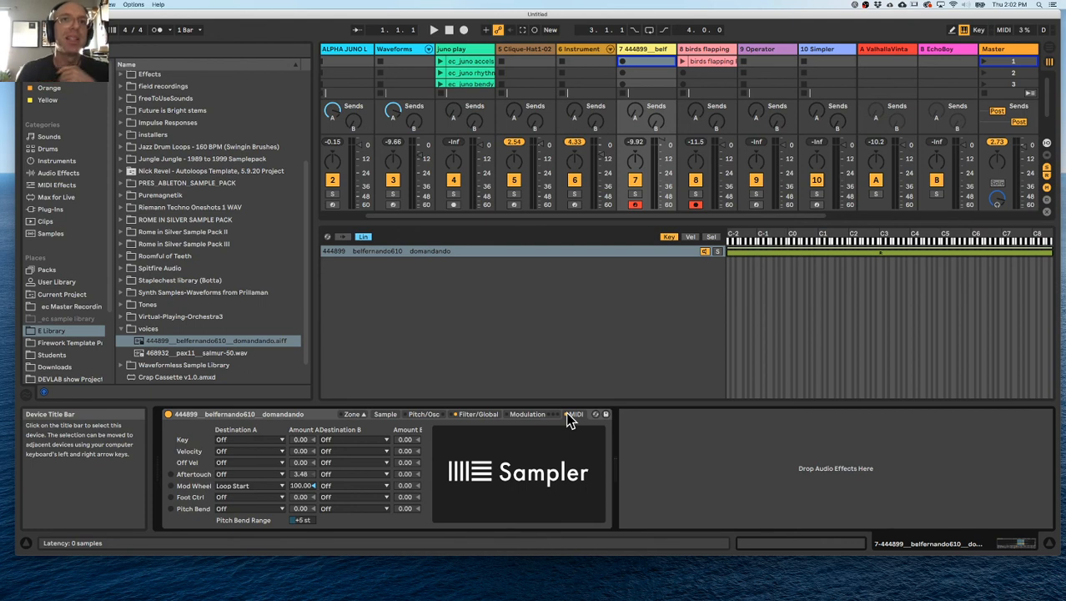
pyautogui.click(421, 414)
pyautogui.click(385, 415)
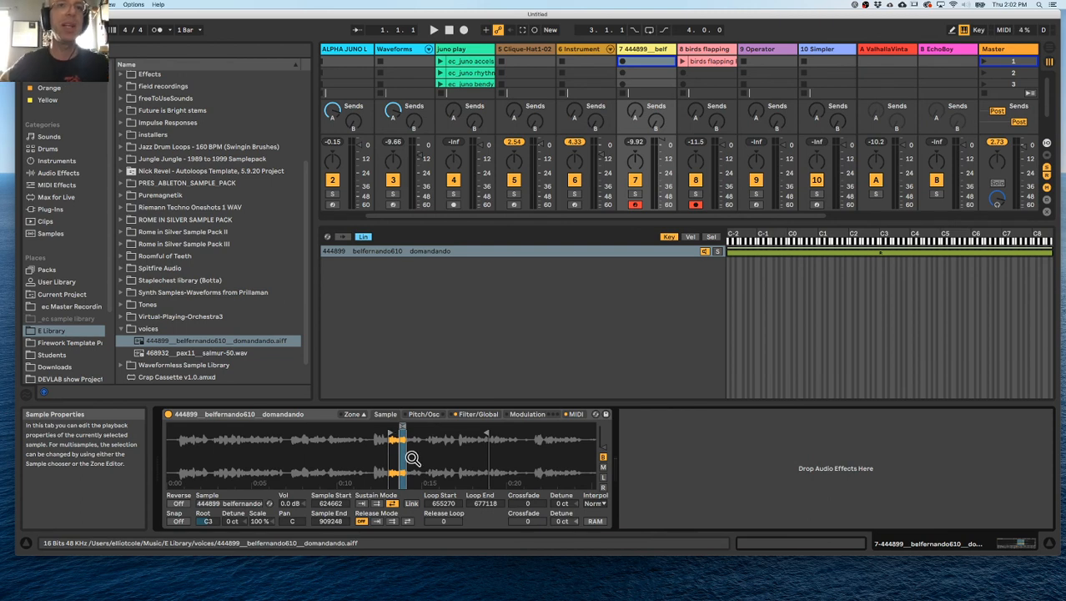
pyautogui.click(422, 414)
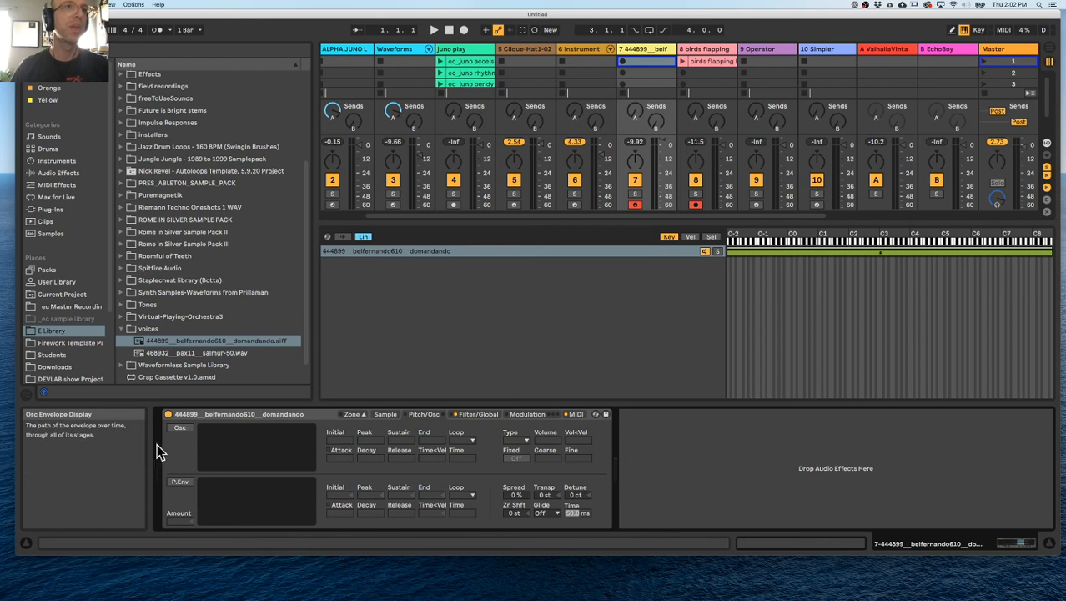
pyautogui.click(477, 414)
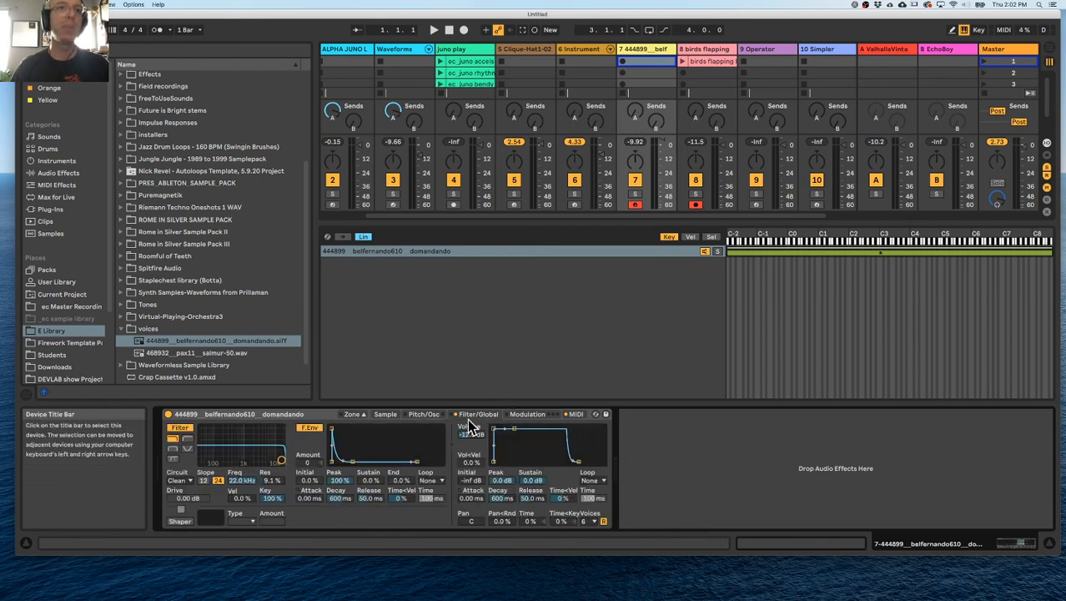
pyautogui.click(528, 415)
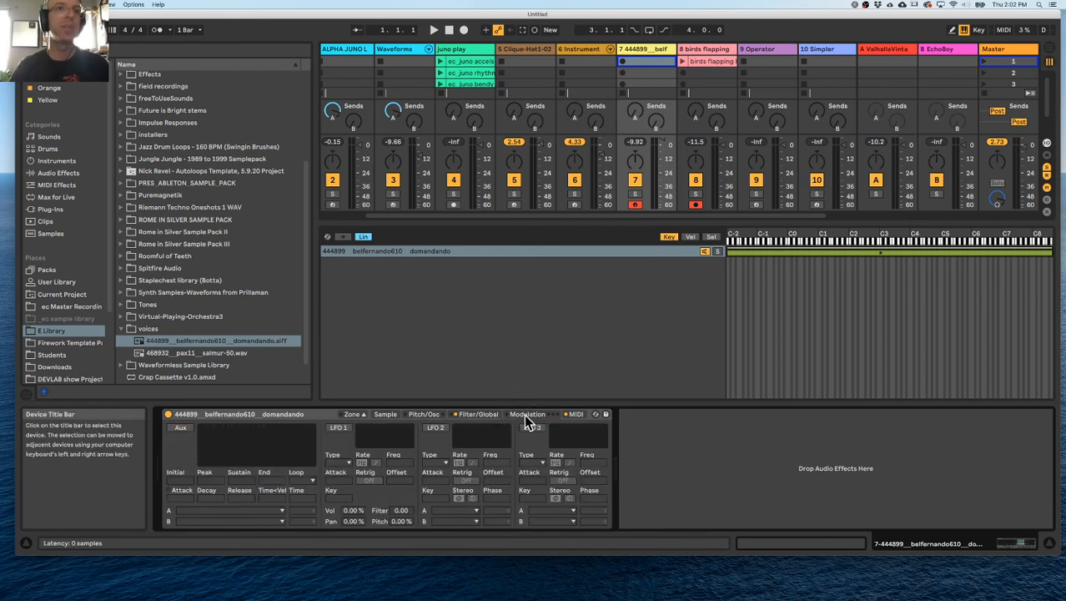
pyautogui.click(572, 415)
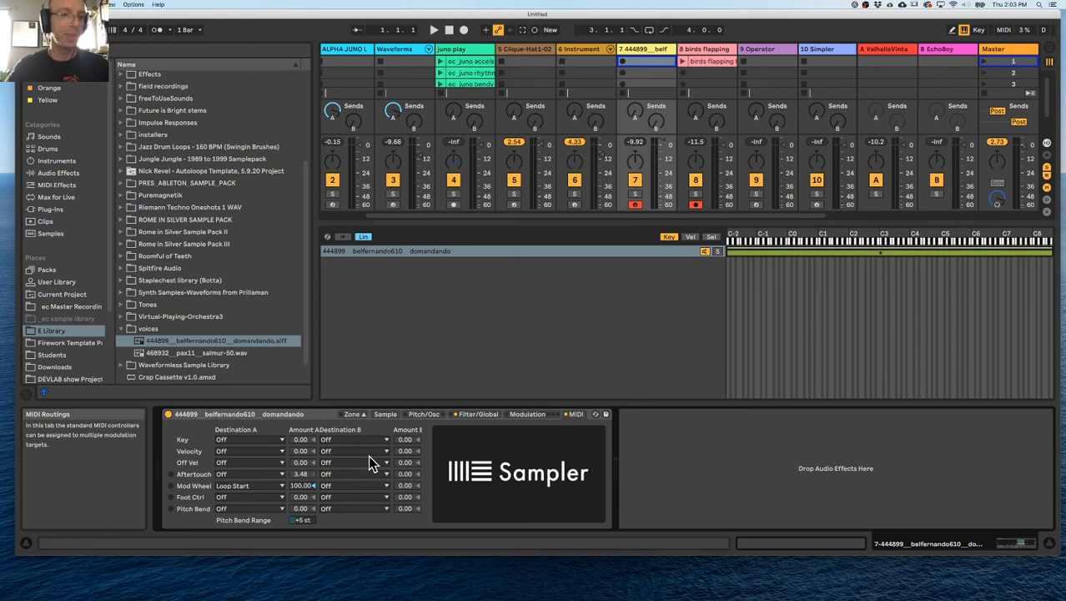
pyautogui.click(464, 414)
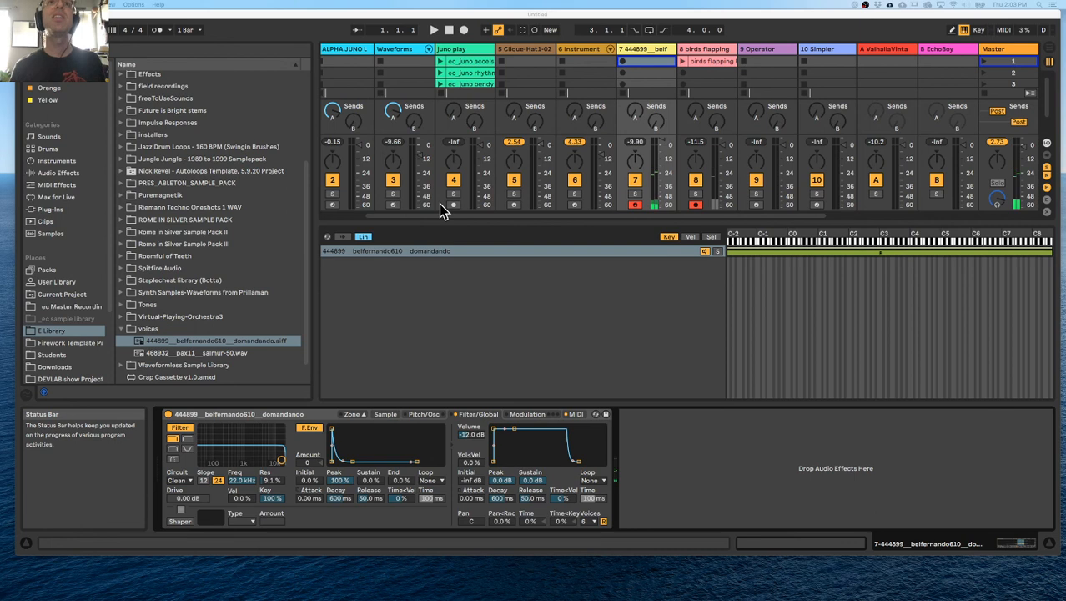
# Arm only the juno play track, disarming the voice and birds flapping tracks, and start recording the resampled output into scene 6
pyautogui.hscroll(2, 584, 71)
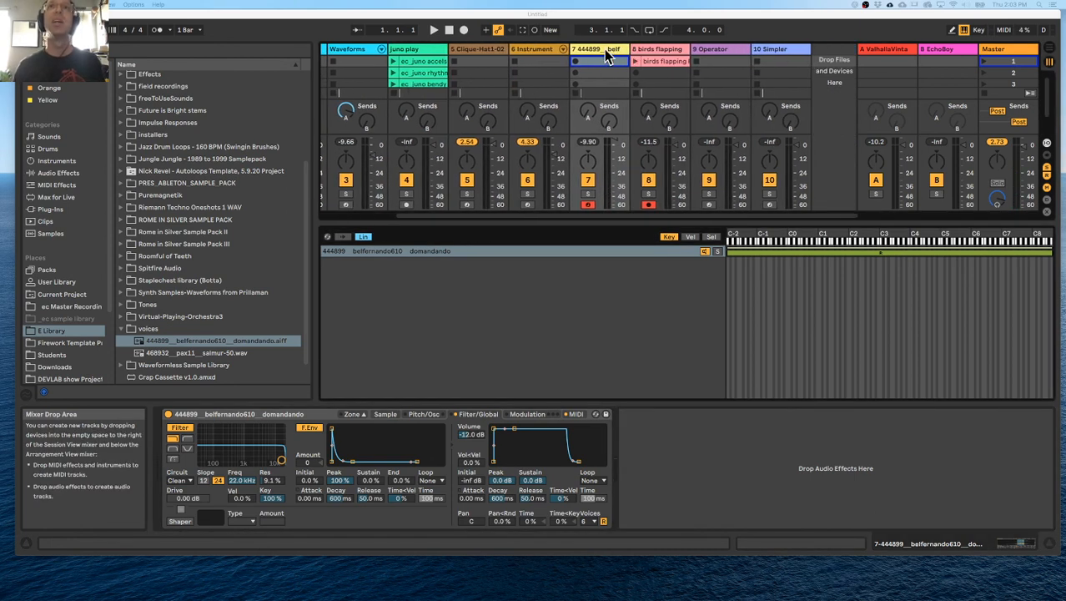
pyautogui.click(419, 49)
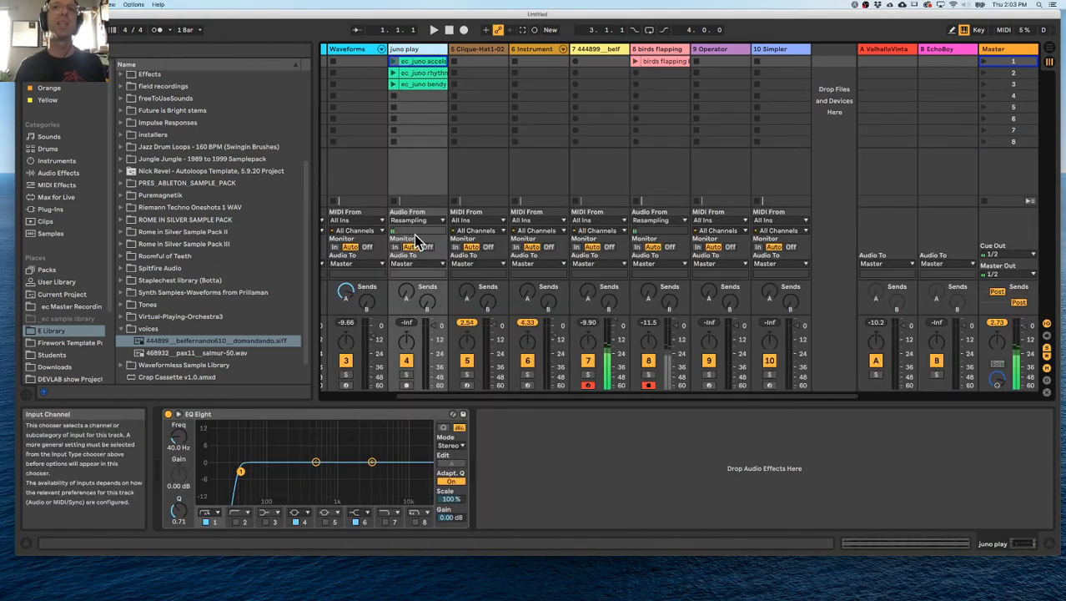
pyautogui.click(411, 122)
pyautogui.click(406, 384)
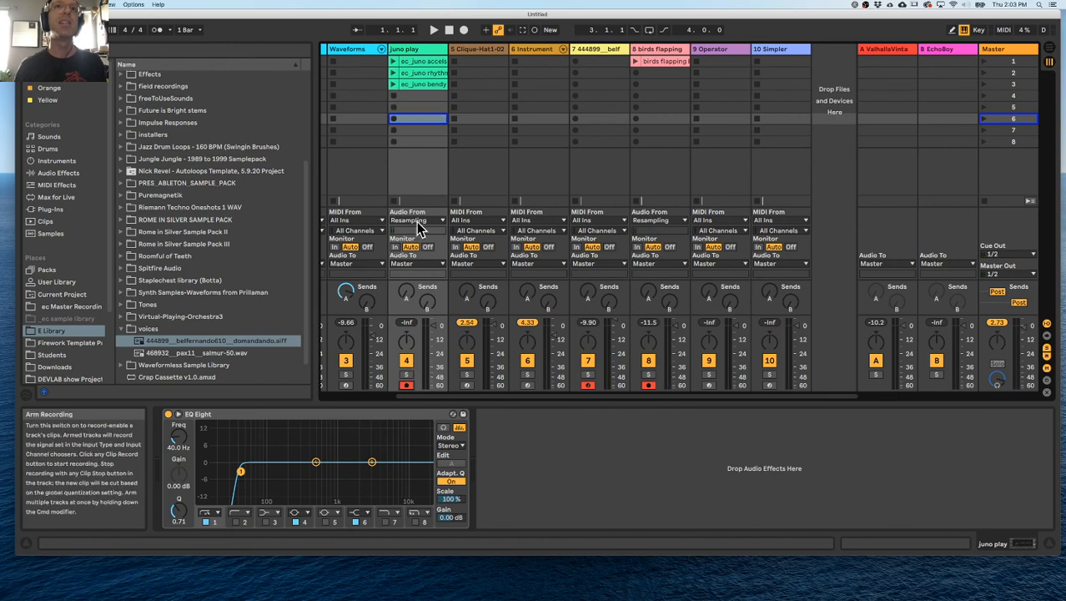
pyautogui.click(588, 384)
pyautogui.click(649, 385)
pyautogui.click(394, 119)
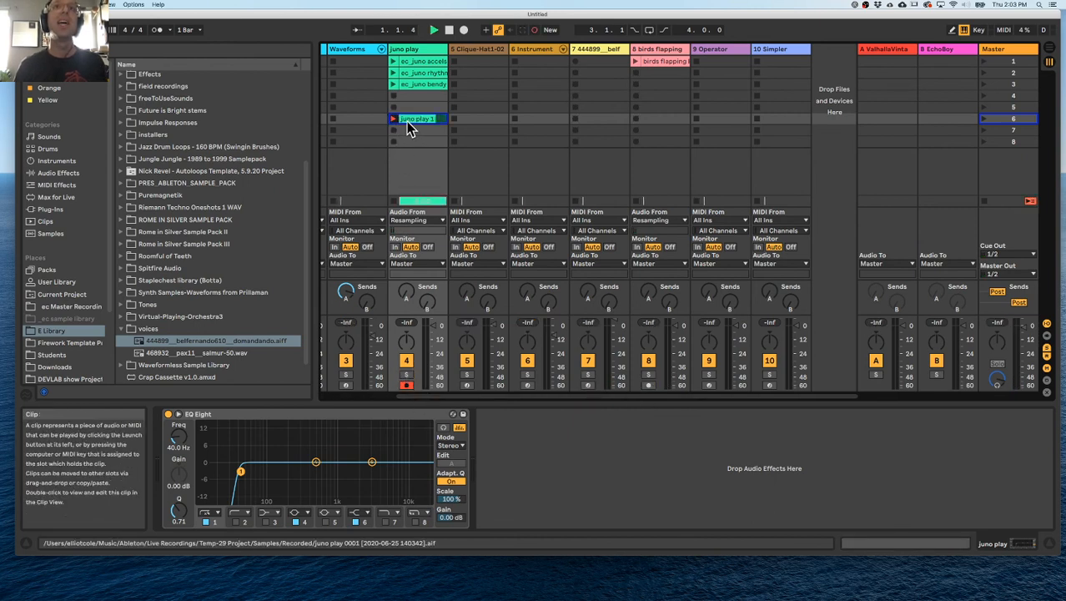
# Arm the voice Sampler track alongside juno play, perform it into the running recording, and stop the transport
pyautogui.click(595, 49)
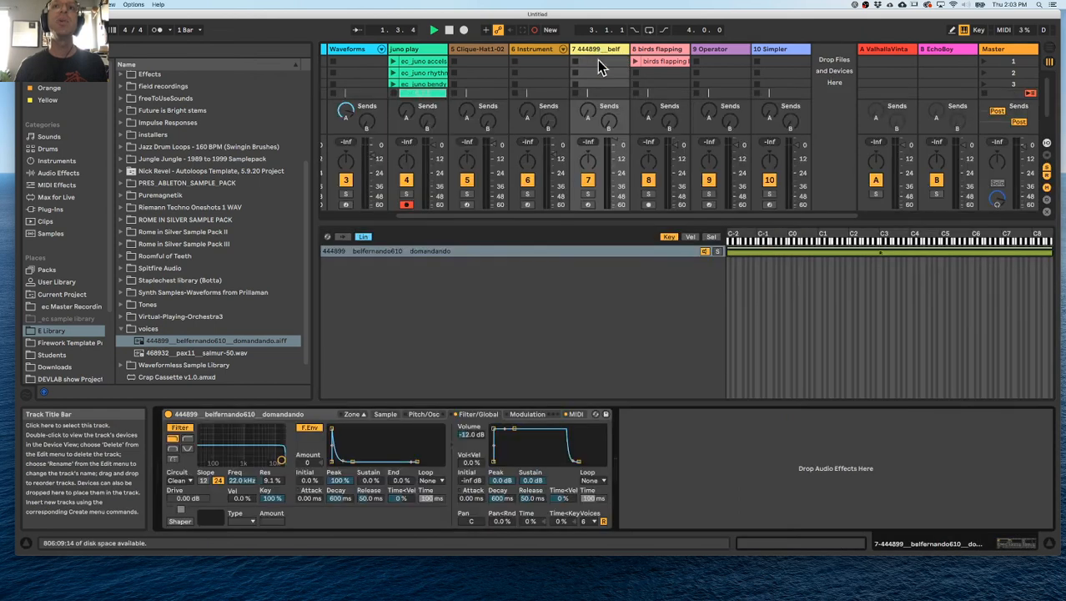
pyautogui.click(589, 205)
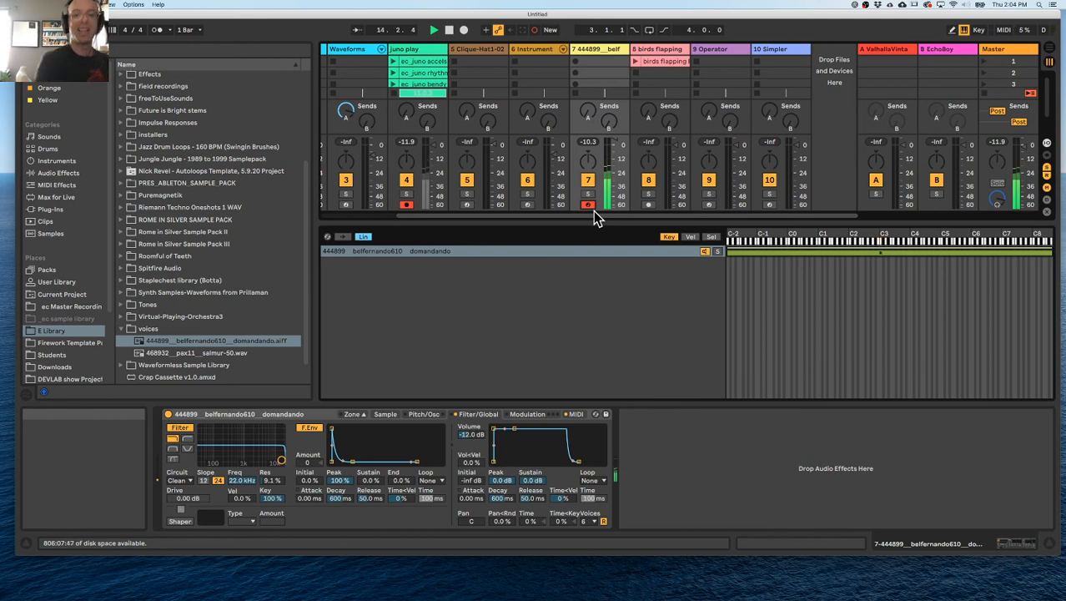
pyautogui.press('space')
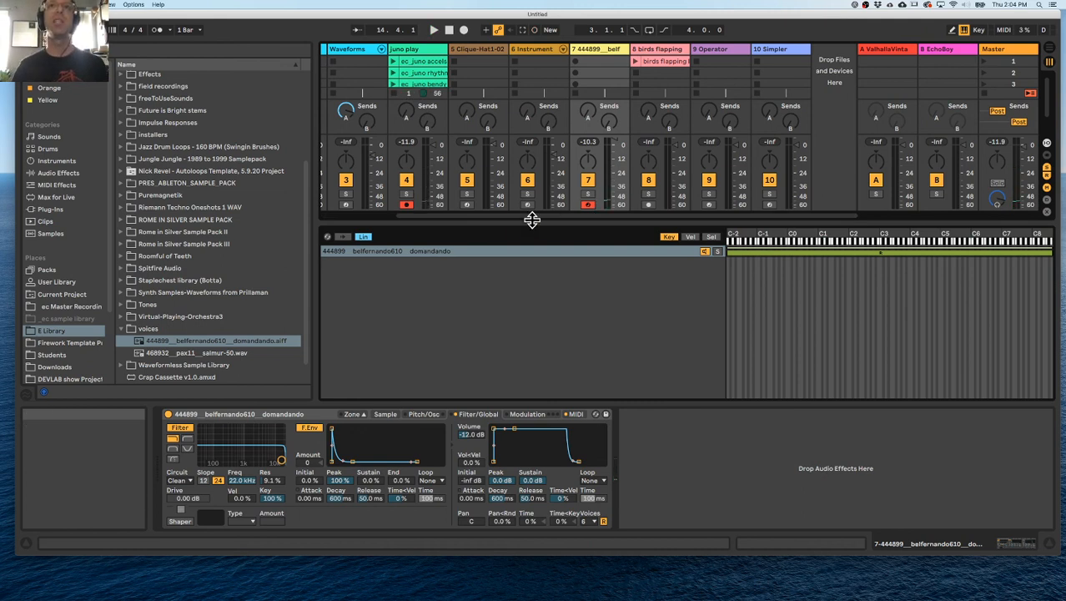
# Play back the newly recorded juno play 1 clip and shrink its clip view to reveal the session slots
pyautogui.doubleClick(533, 219)
pyautogui.click(422, 120)
pyautogui.click(398, 84)
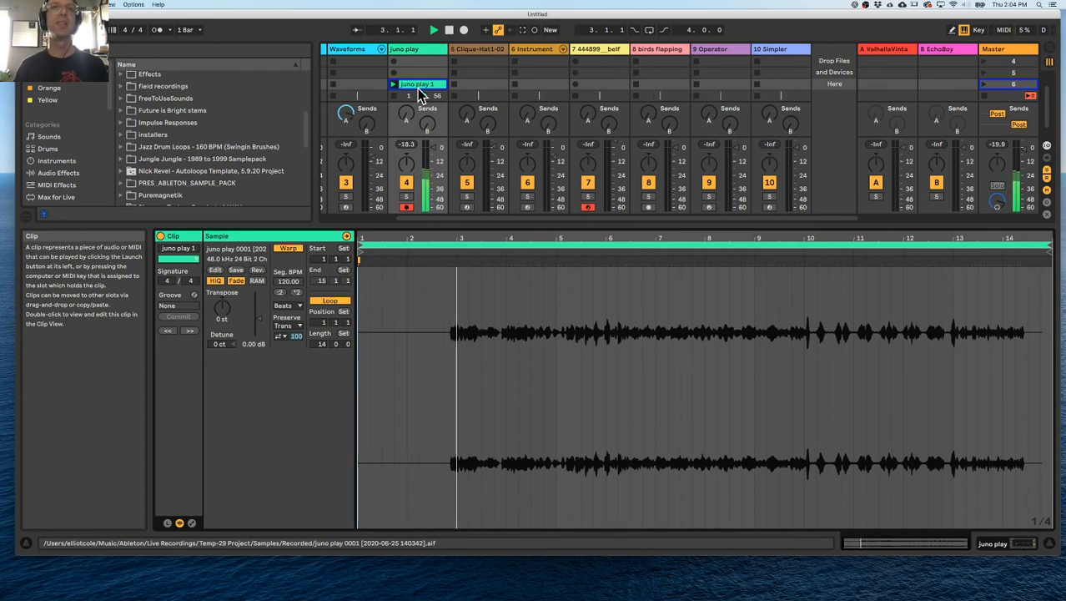
pyautogui.moveTo(404, 226); pyautogui.dragTo(409, 402)
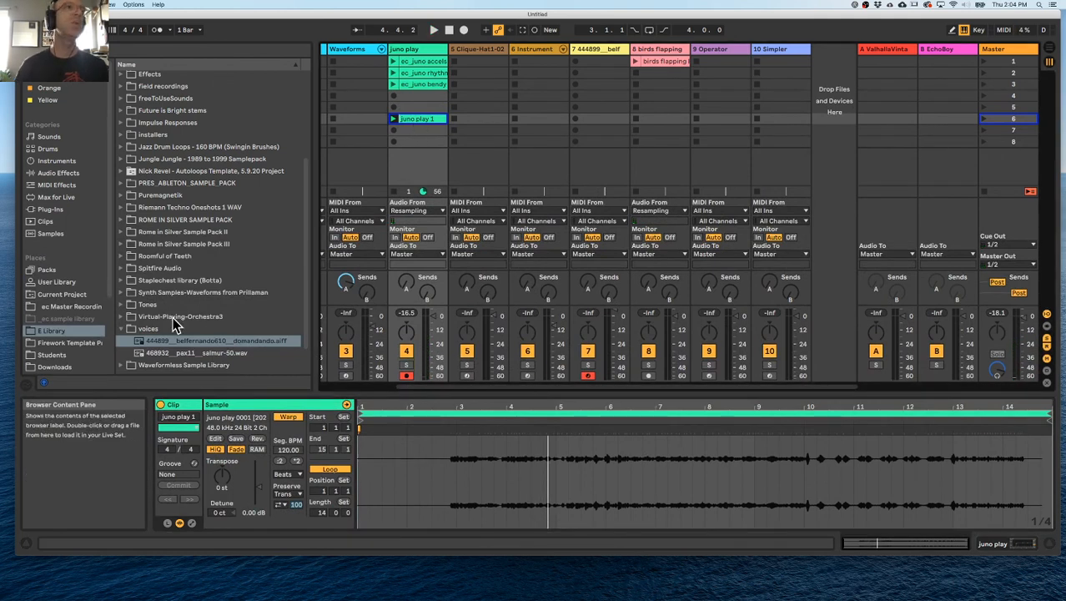
# Save the juno play 1, ec_juno bendy, ec_juno rhythmicon chords and ec_juno accels clips to the User Library's Resamples folder
pyautogui.click(73, 284)
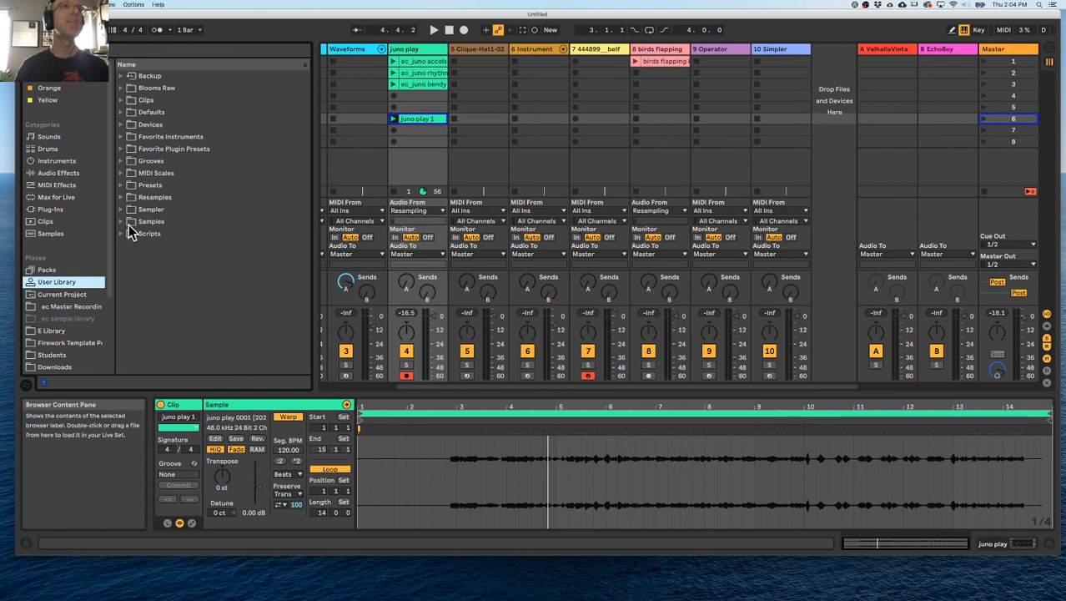
pyautogui.click(123, 199)
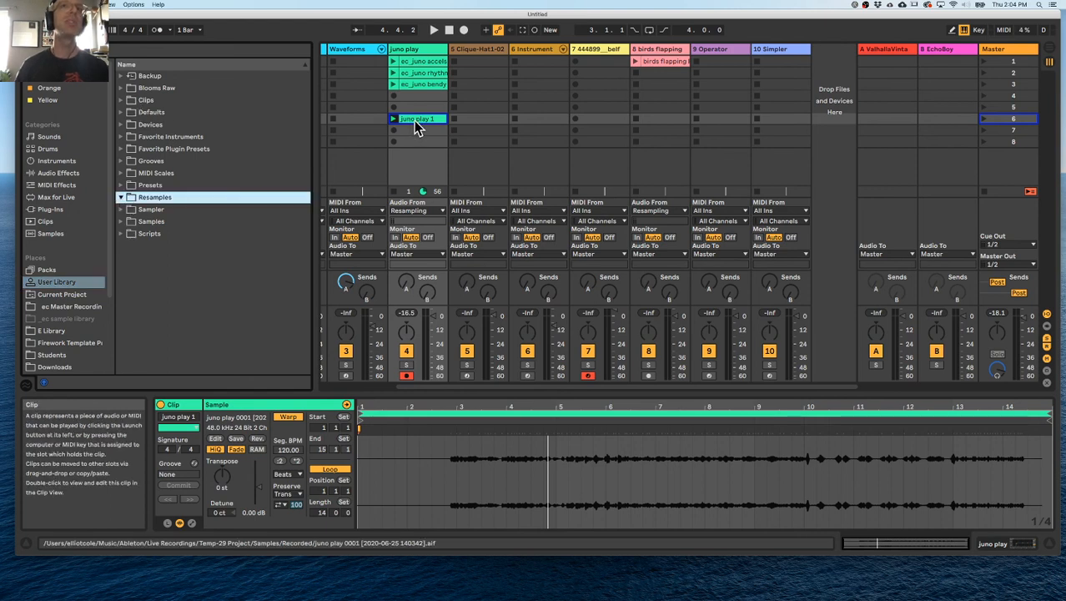
pyautogui.moveTo(427, 121); pyautogui.dragTo(188, 211)
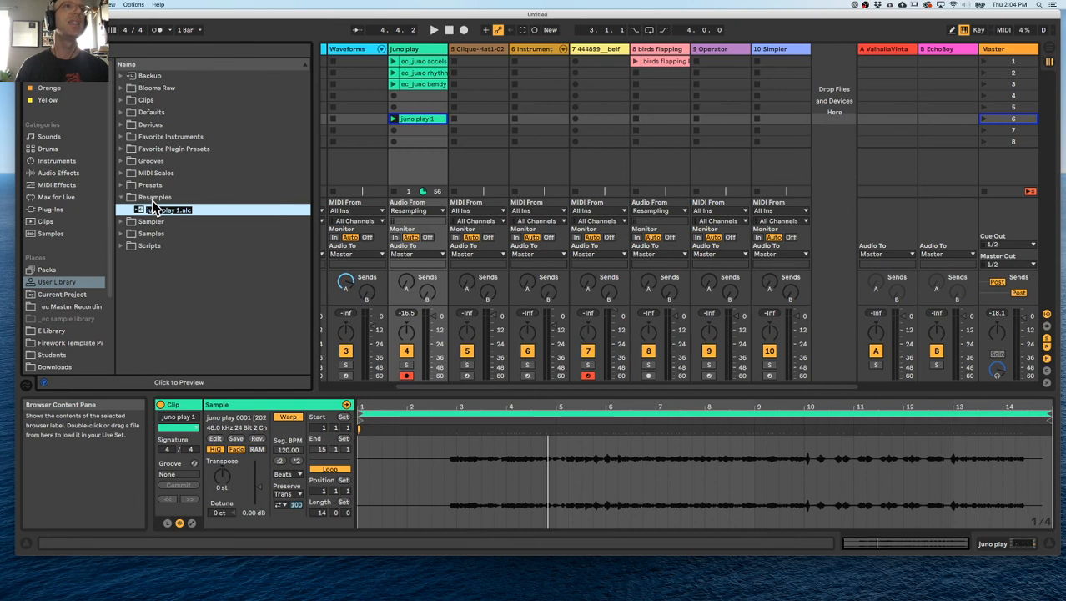
pyautogui.moveTo(417, 84); pyautogui.dragTo(161, 200)
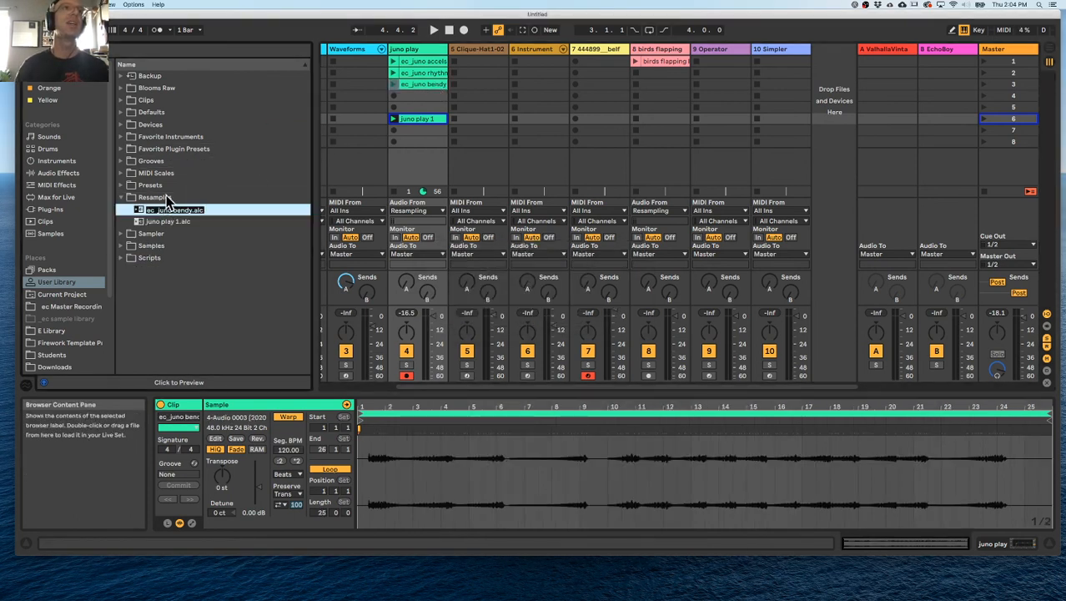
pyautogui.moveTo(417, 72); pyautogui.dragTo(154, 197)
pyautogui.moveTo(421, 73); pyautogui.dragTo(158, 204)
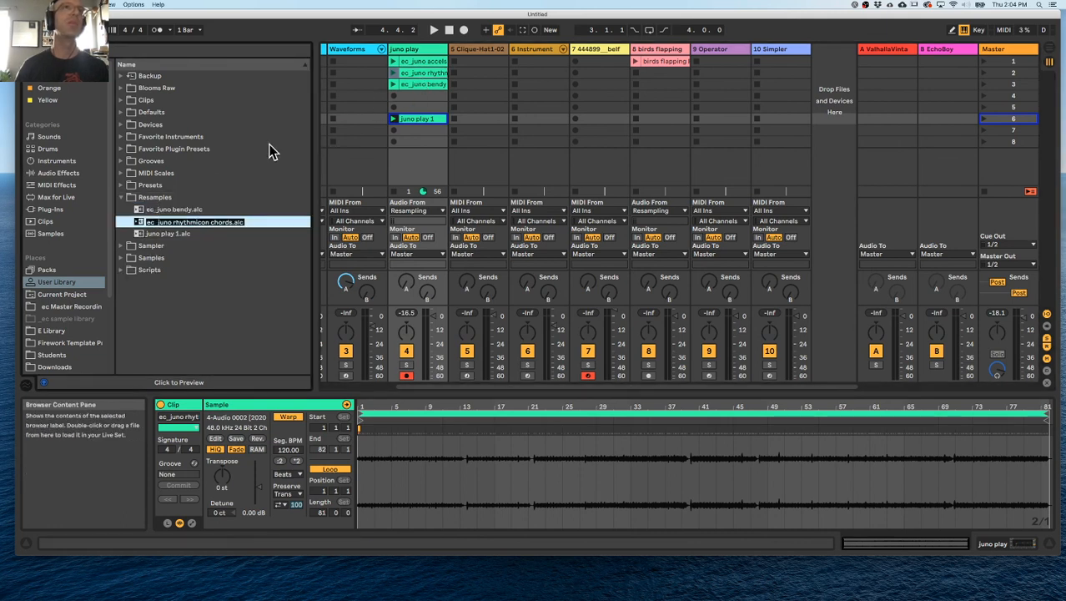
pyautogui.click(421, 60)
pyautogui.moveTo(421, 60); pyautogui.dragTo(167, 210)
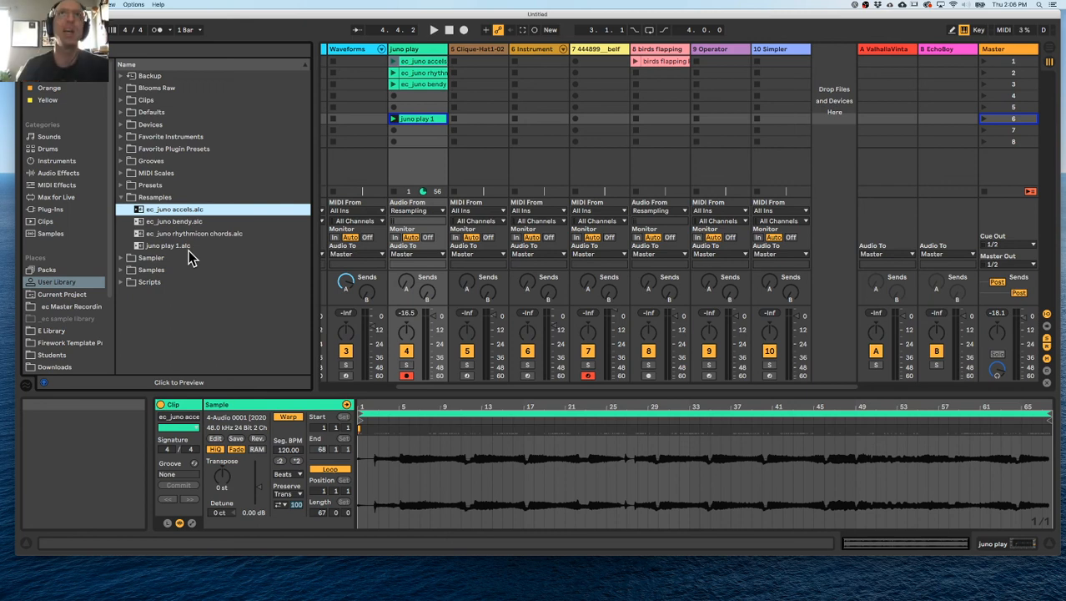
# Show the Instrument Rack track's HHM Master Bass C Sampler and arm that track for playing
pyautogui.click(776, 51)
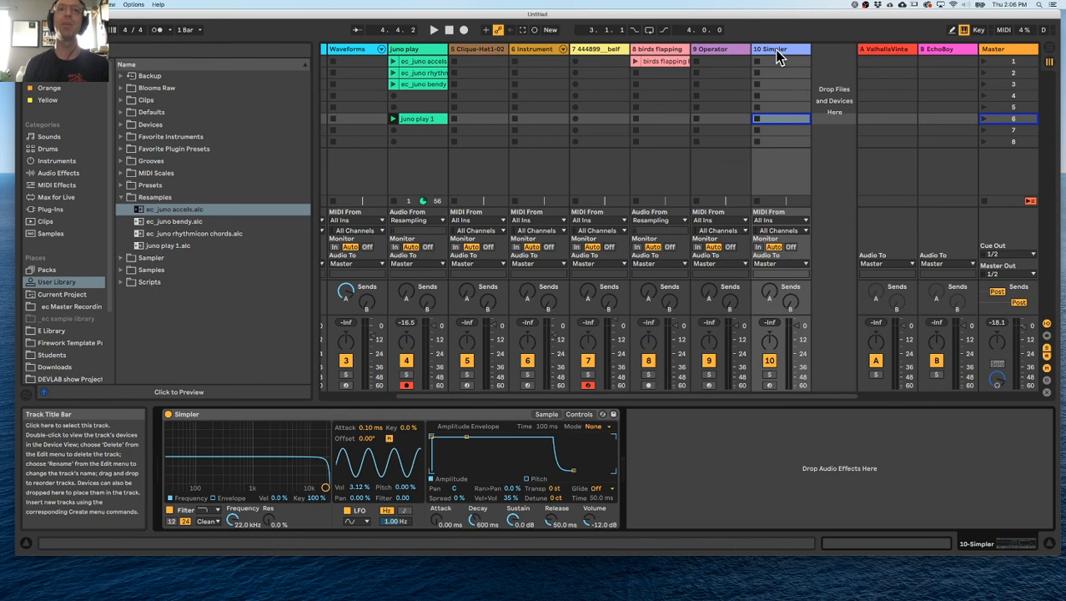
pyautogui.click(668, 49)
pyautogui.click(599, 49)
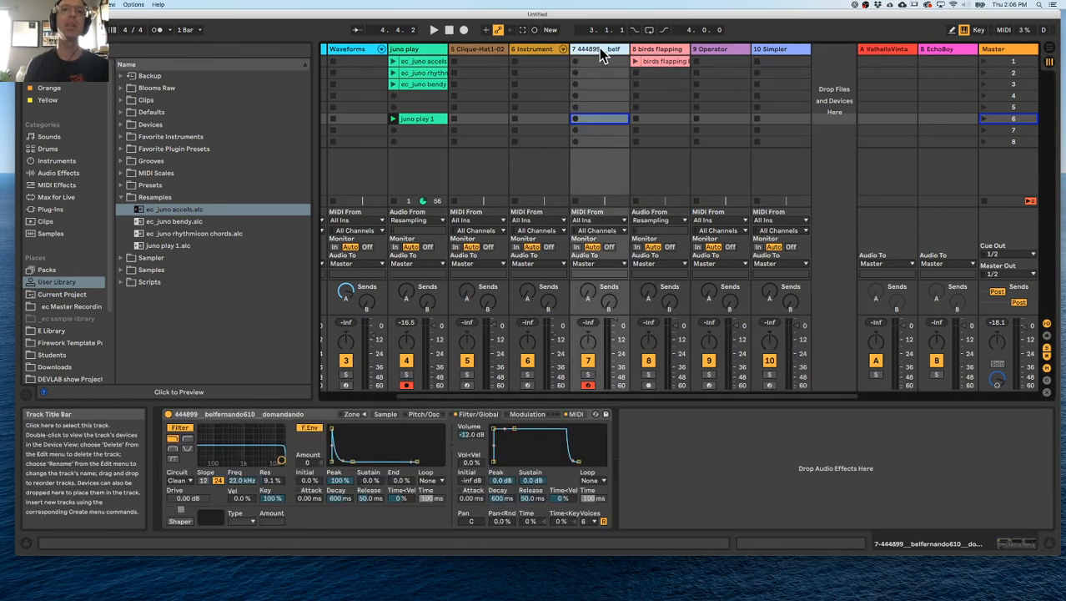
pyautogui.click(522, 63)
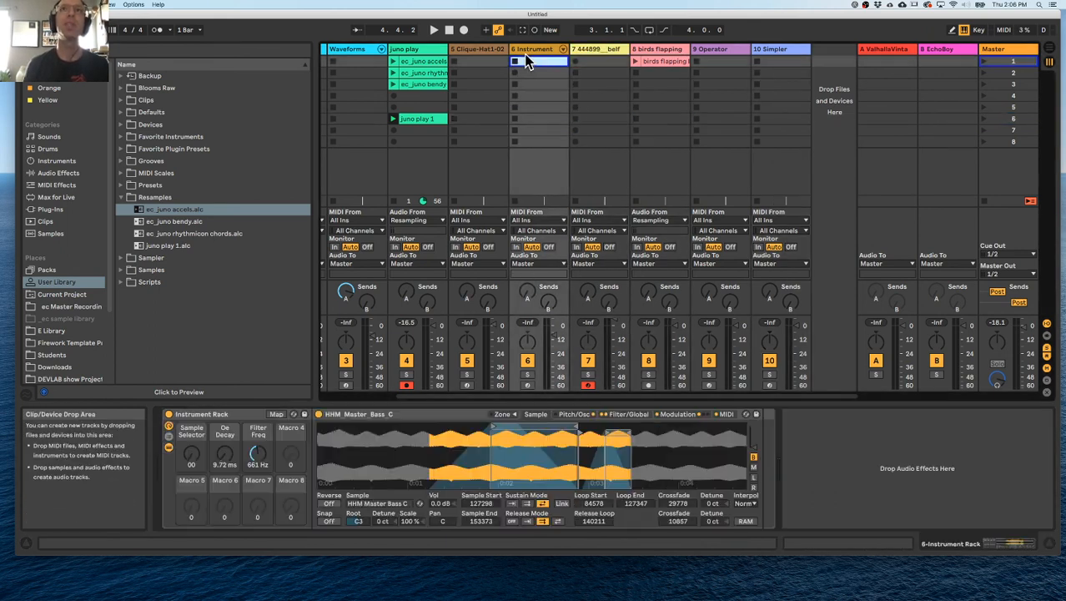
pyautogui.click(527, 385)
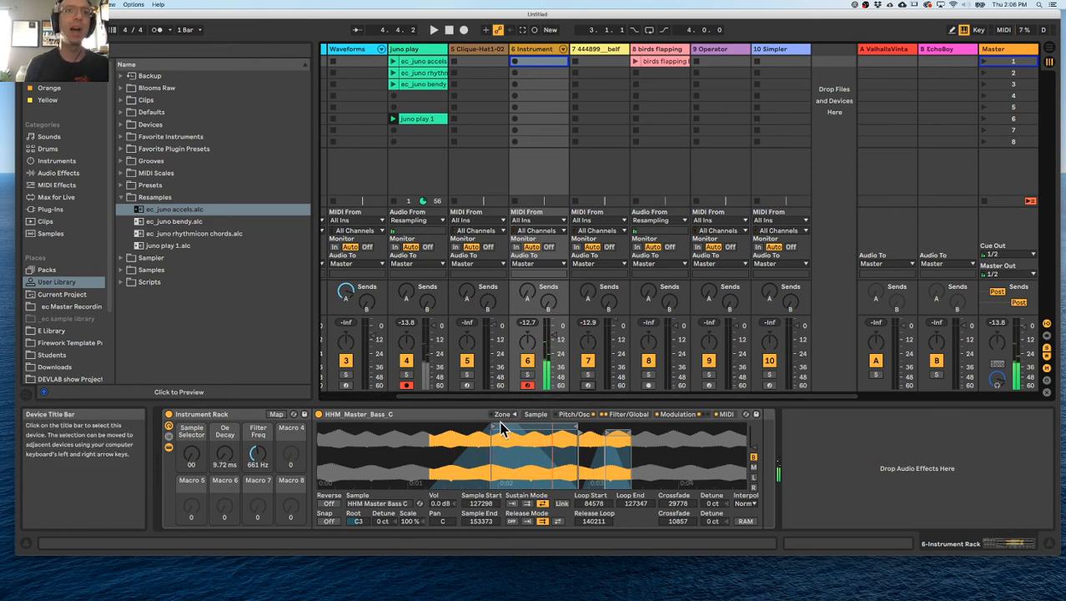
# Save the HHM Master Bass C Sampler as a User Library preset named "ec_evolving pads"
pyautogui.click(756, 415)
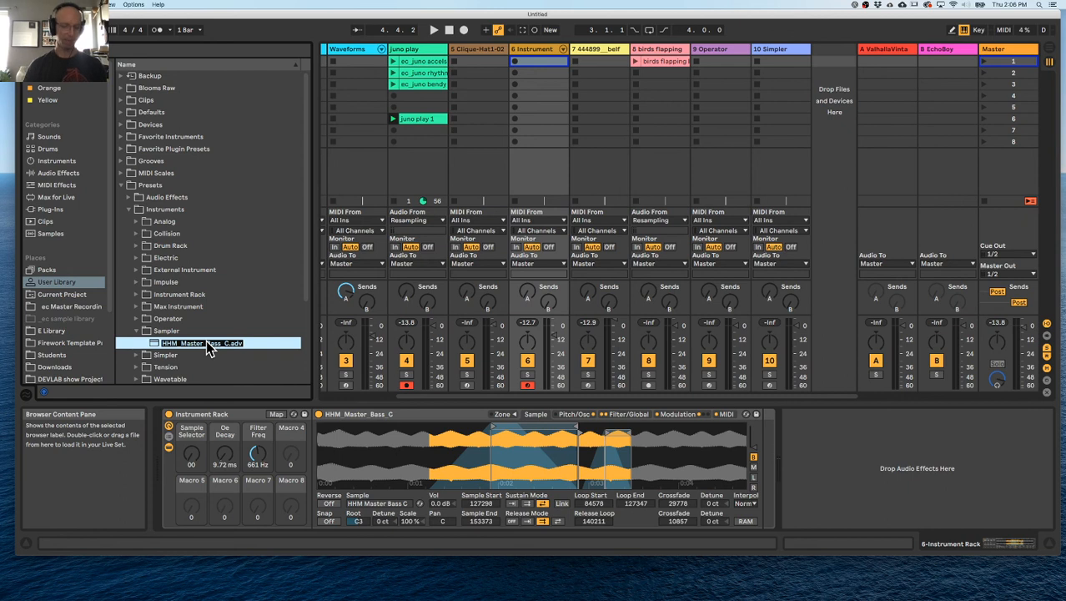
pyautogui.write('E')
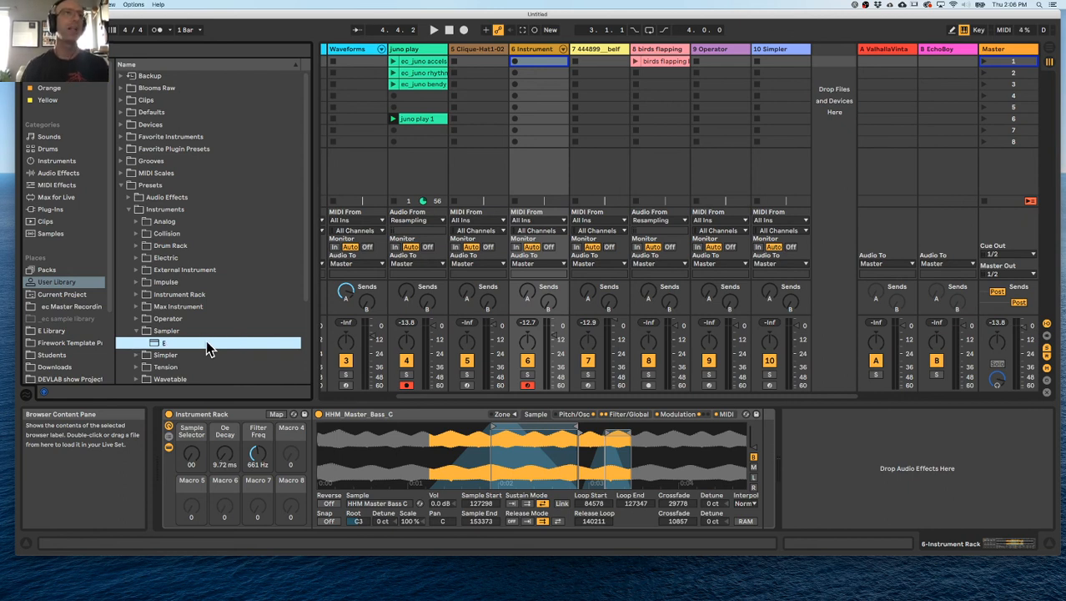
pyautogui.write('voc evolving pads')
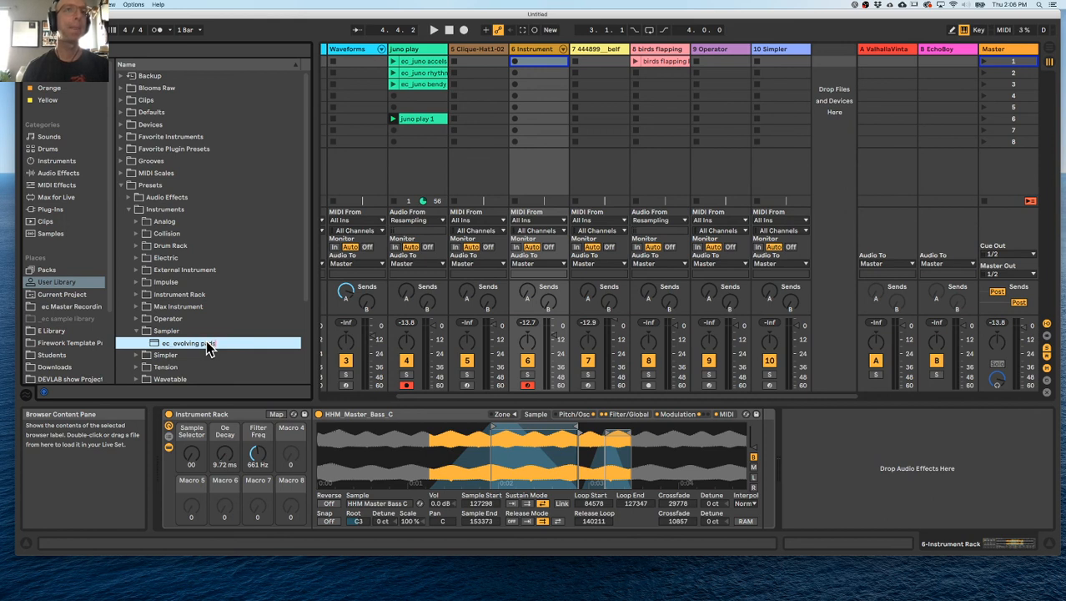
pyautogui.press('Return')
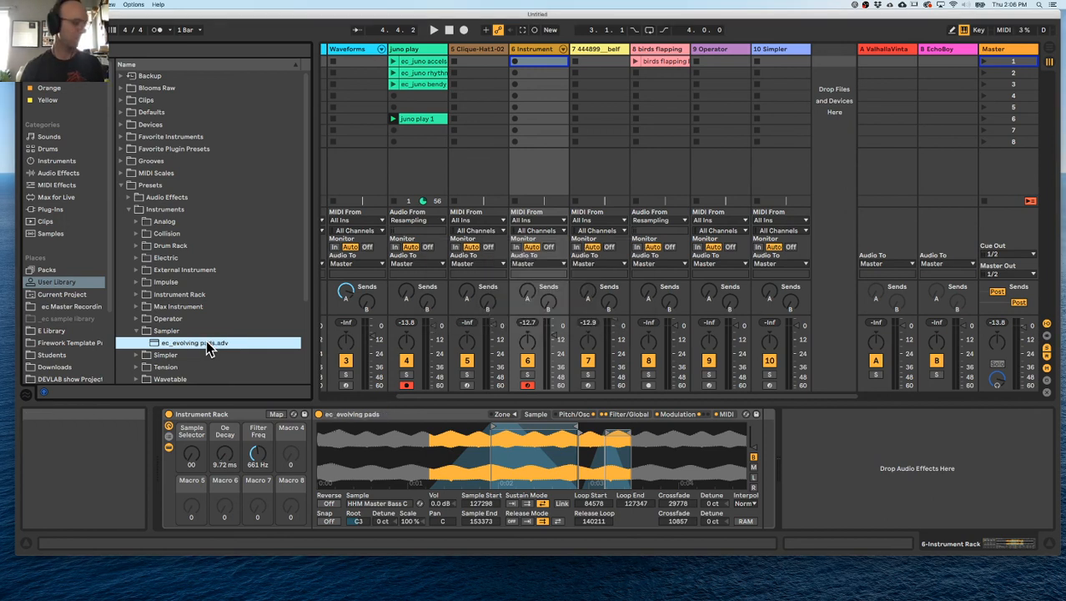